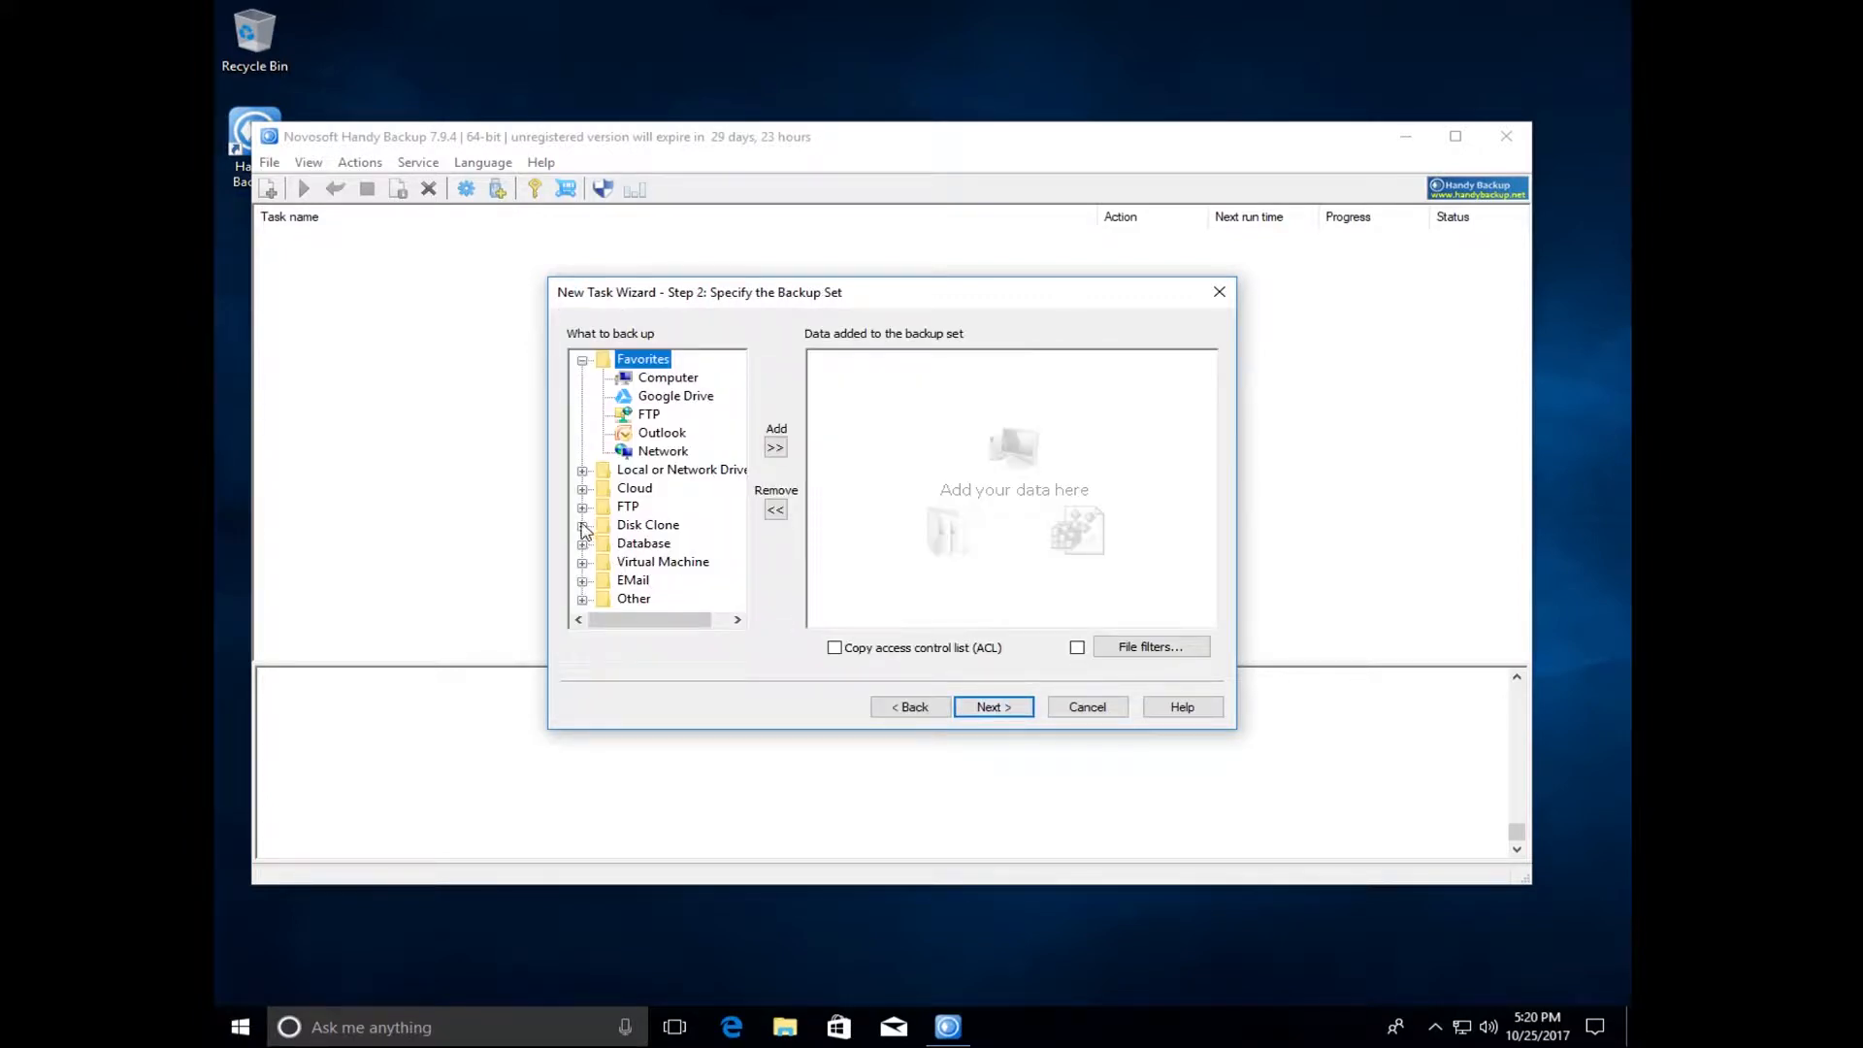
Step: Try to choose data from the Disk Image source for the backup set, and cancel the task wizard
click(583, 527)
double_click(641, 543)
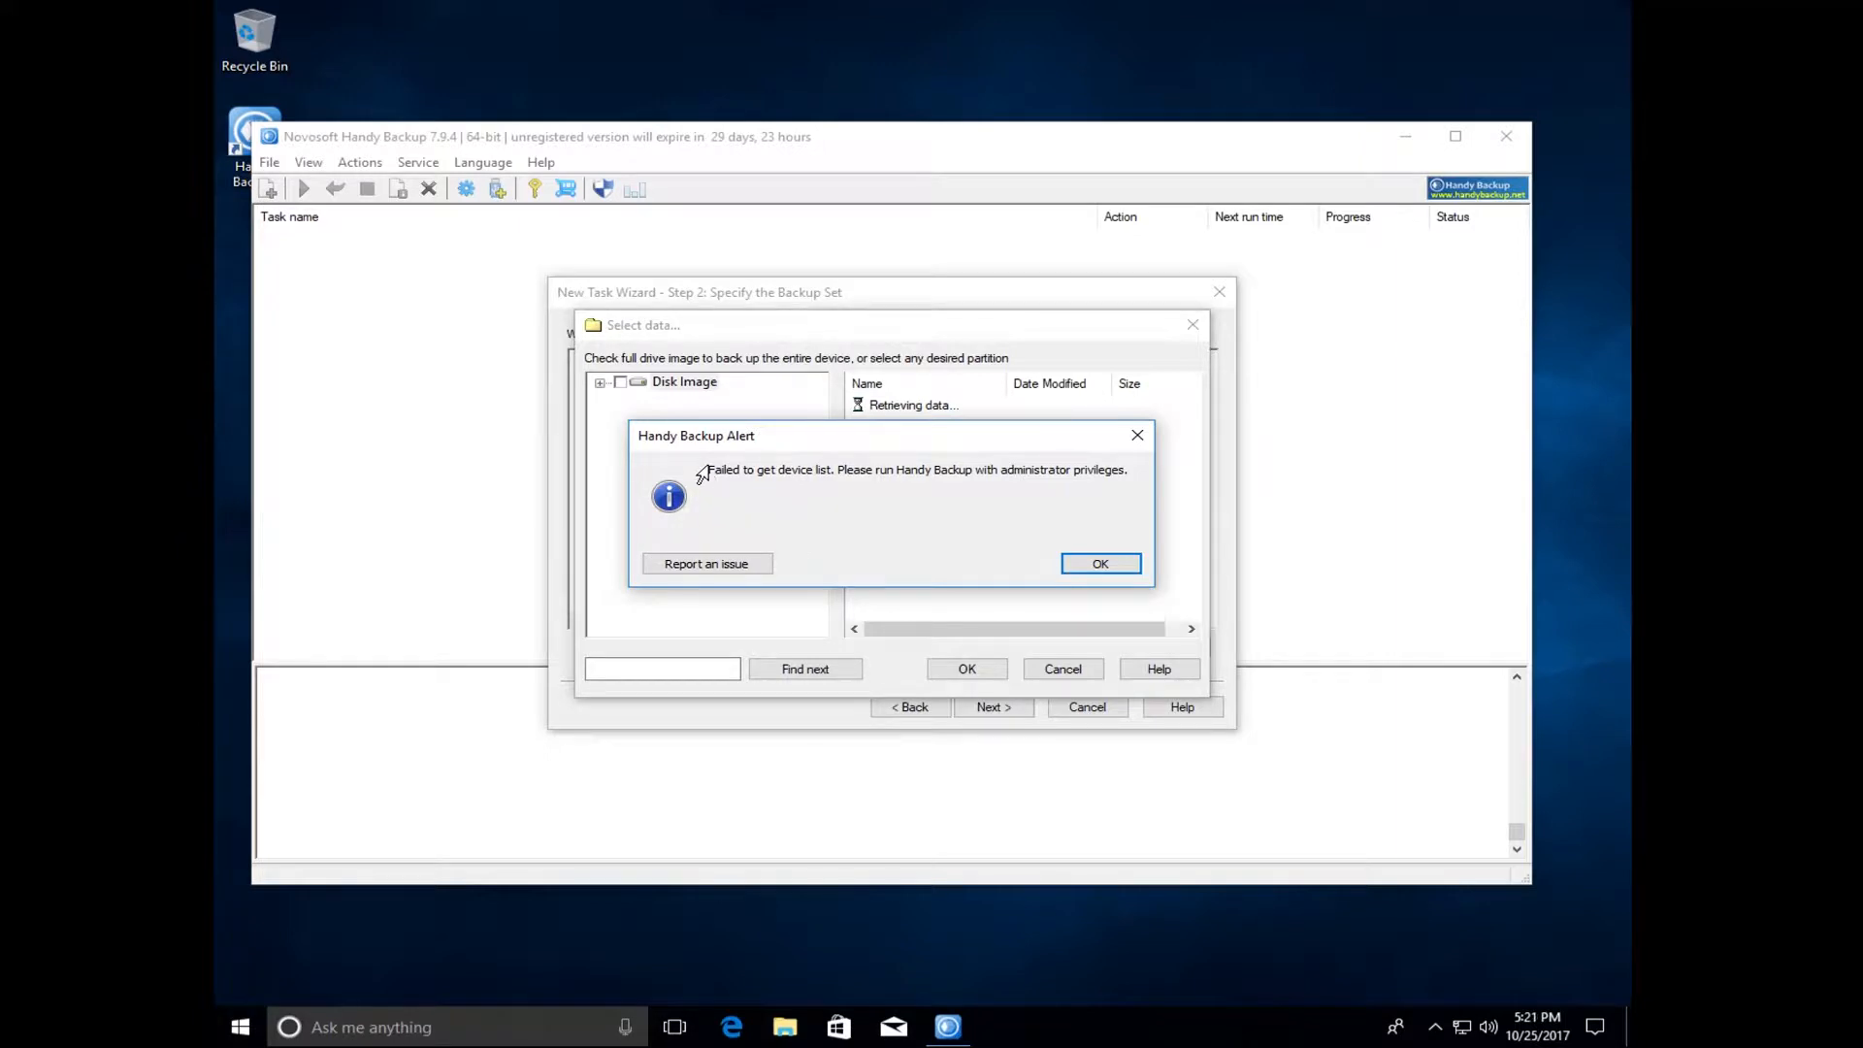
triple_click(702, 473)
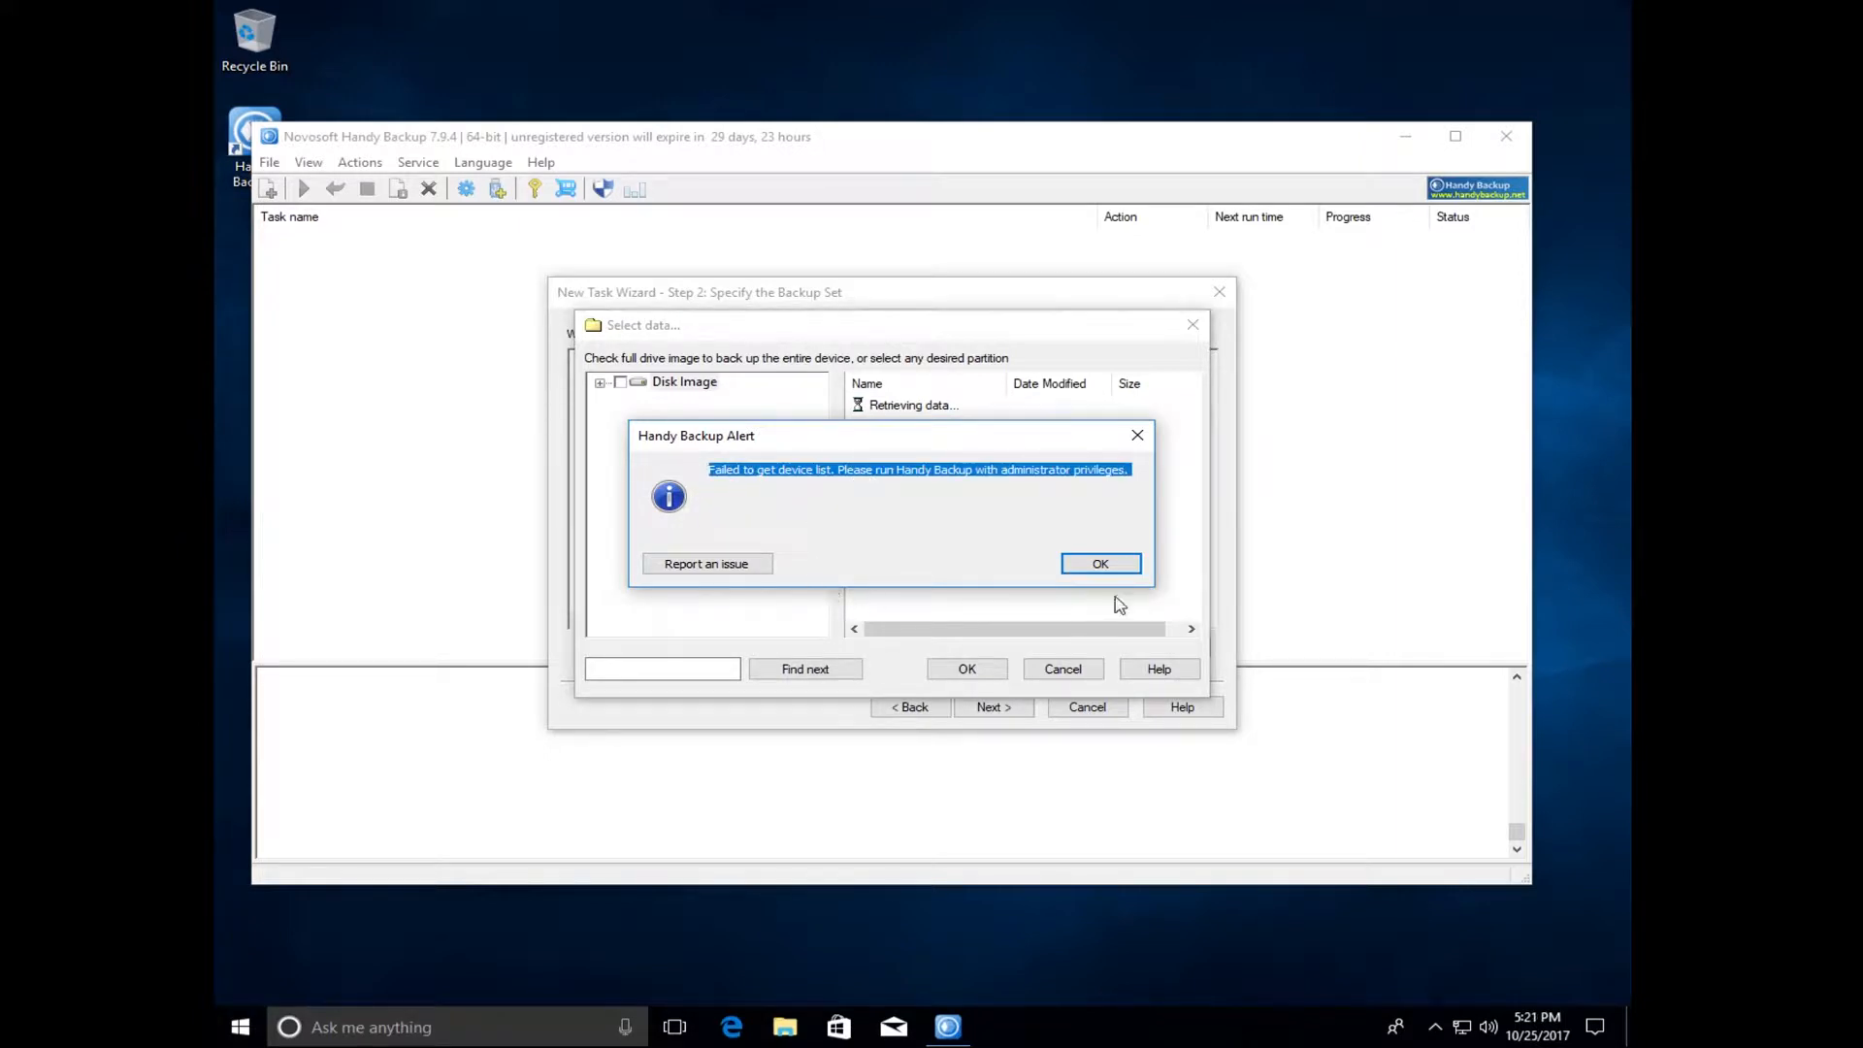
click(1116, 562)
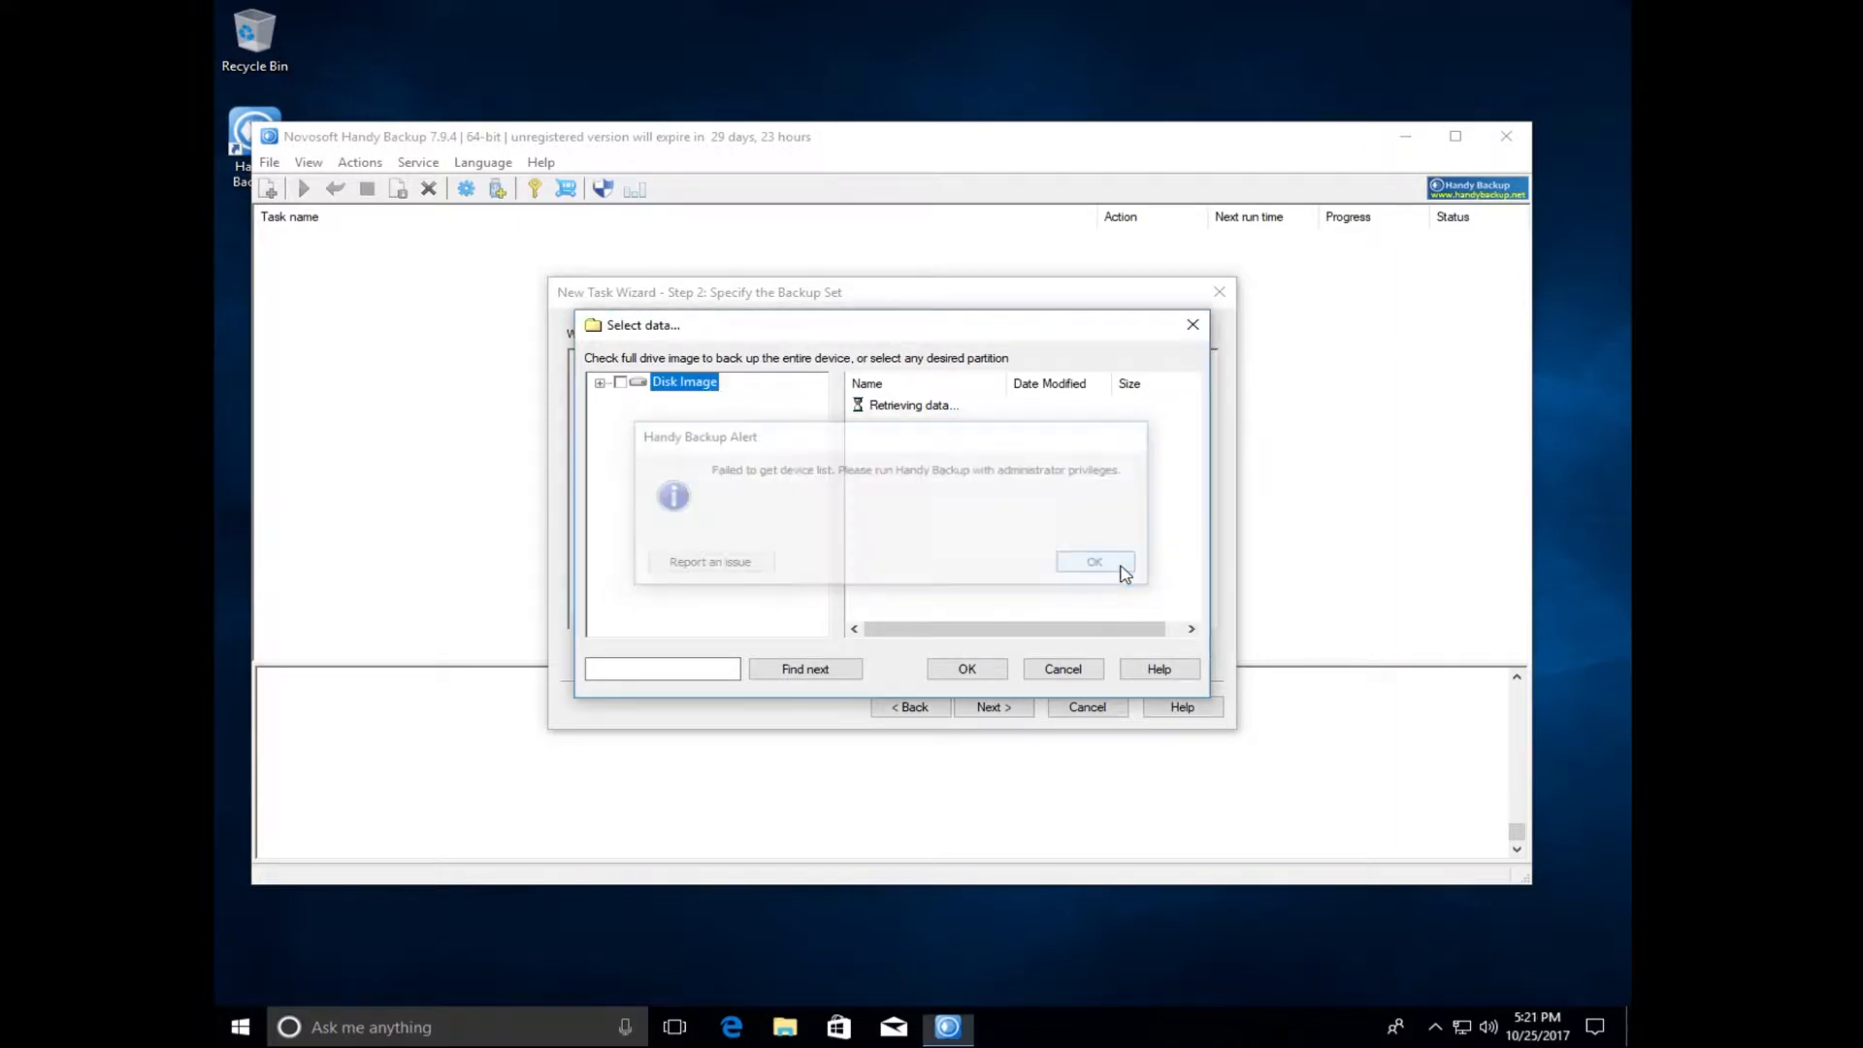
click(1064, 669)
click(1086, 706)
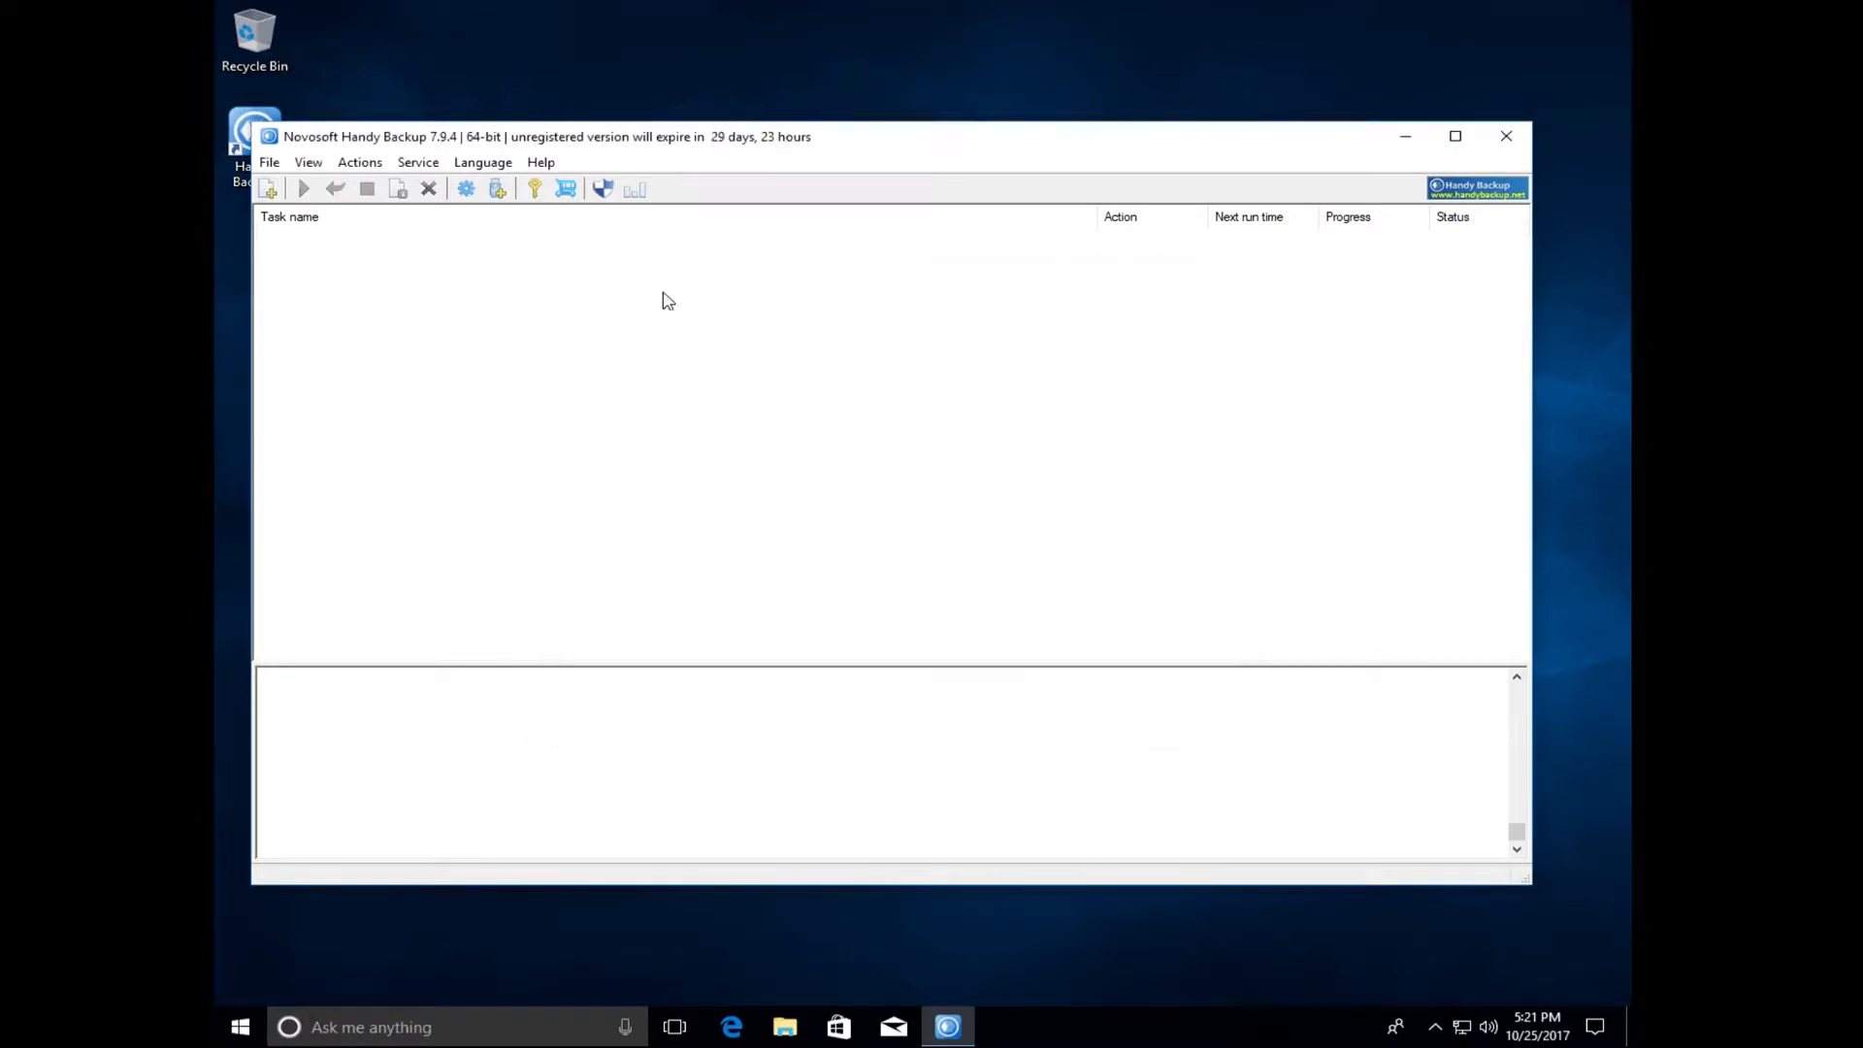
Step: Restart Handy Backup with administrator privileges, allow it to make changes to the device, and dismiss the trial notice
click(602, 190)
click(894, 510)
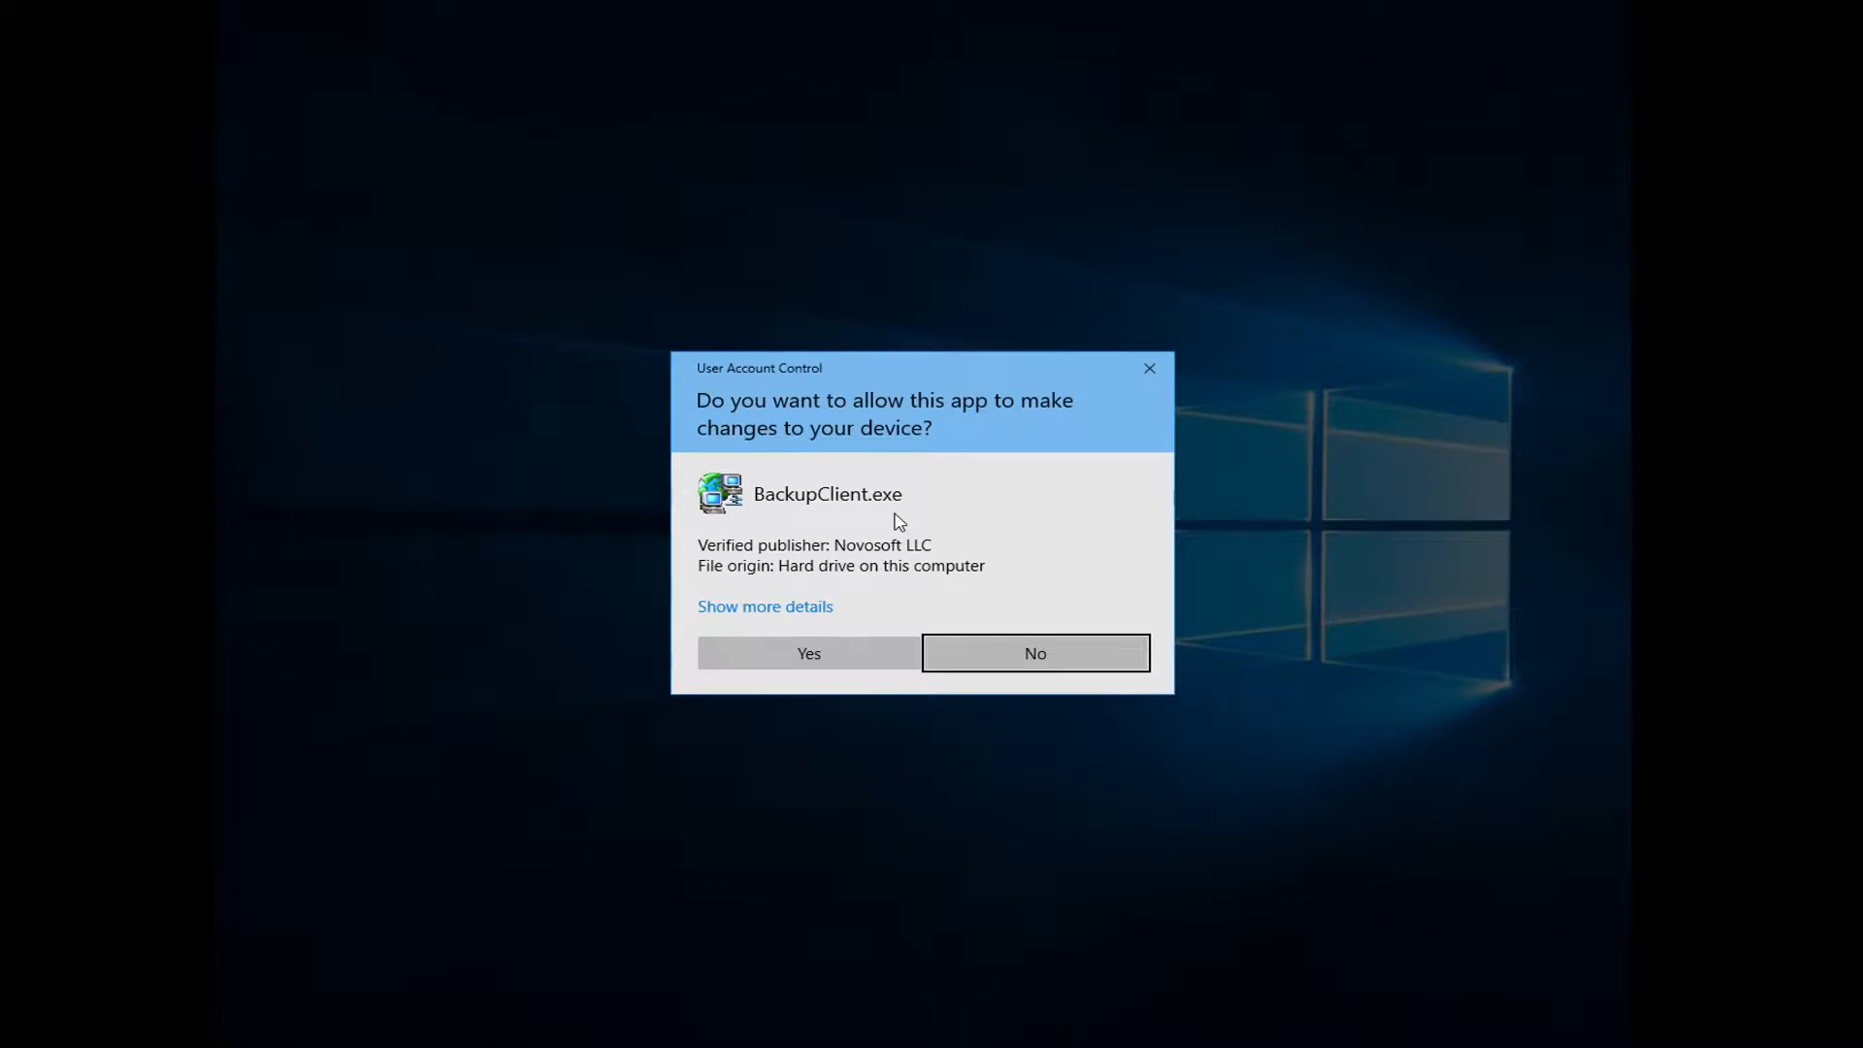
click(842, 651)
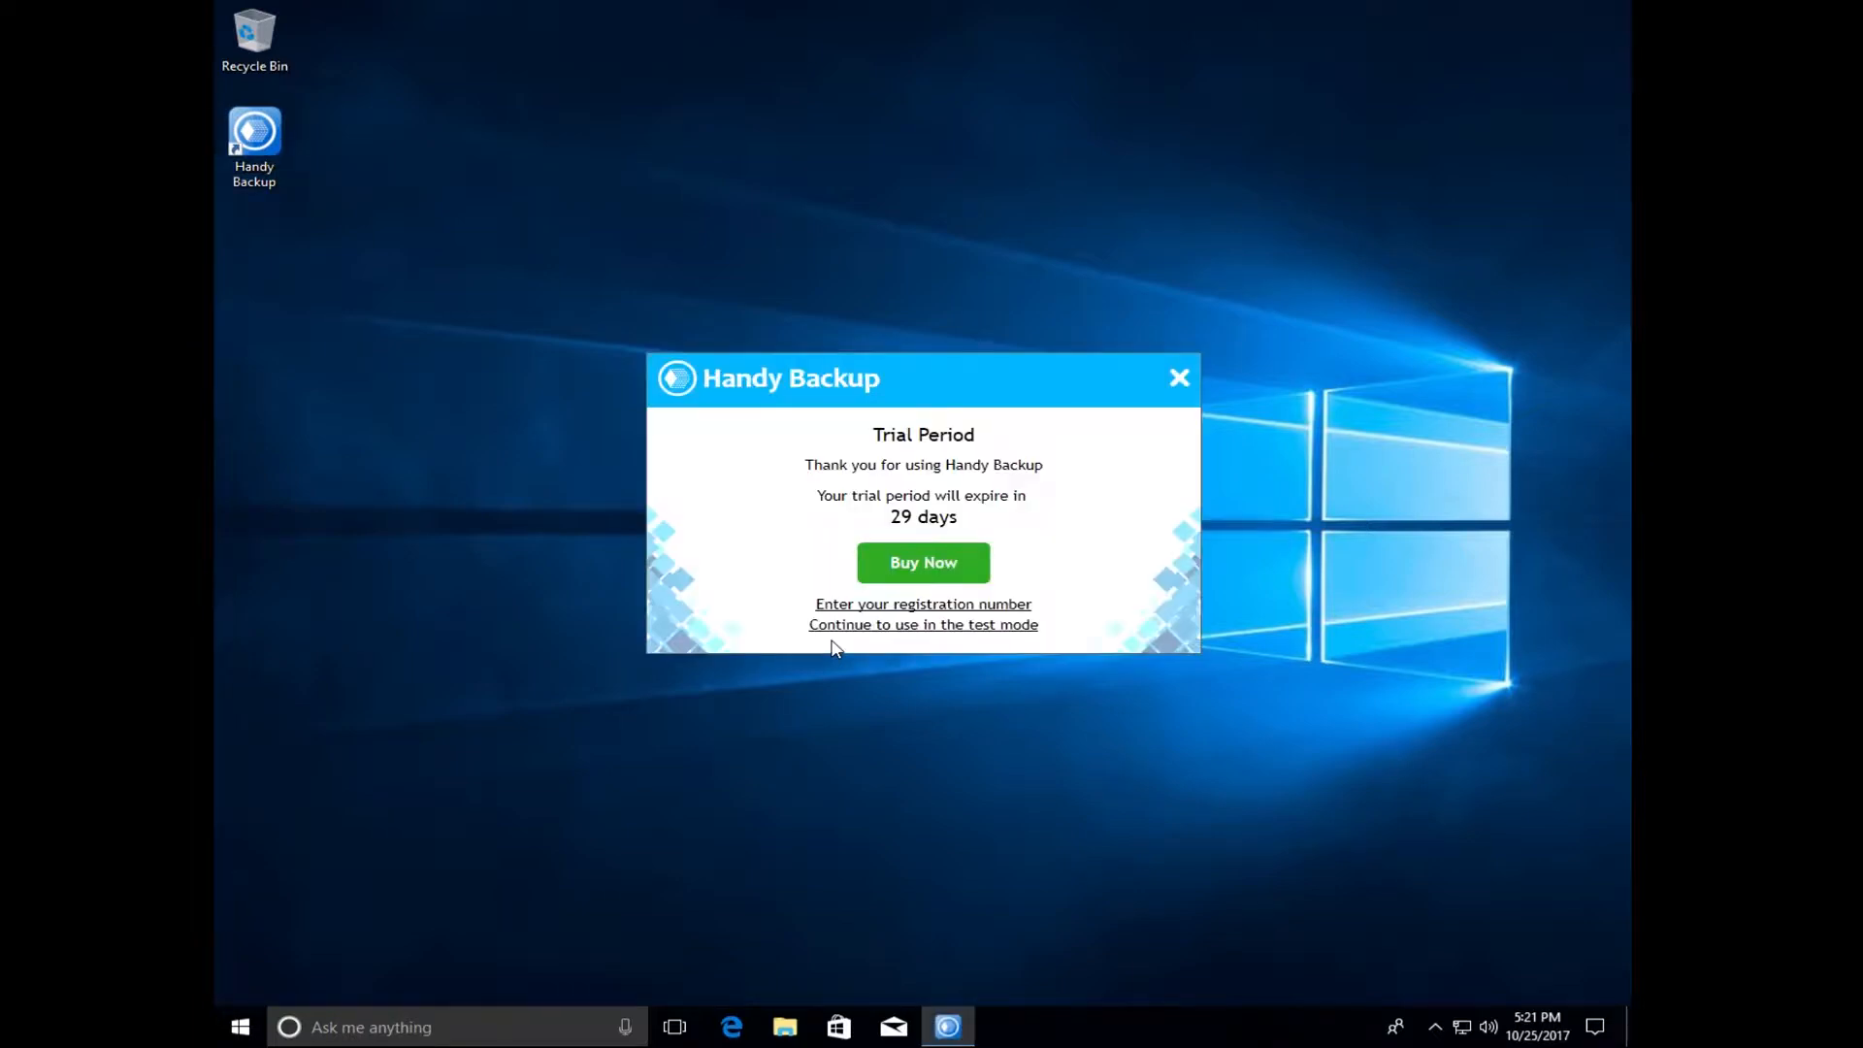
click(1181, 380)
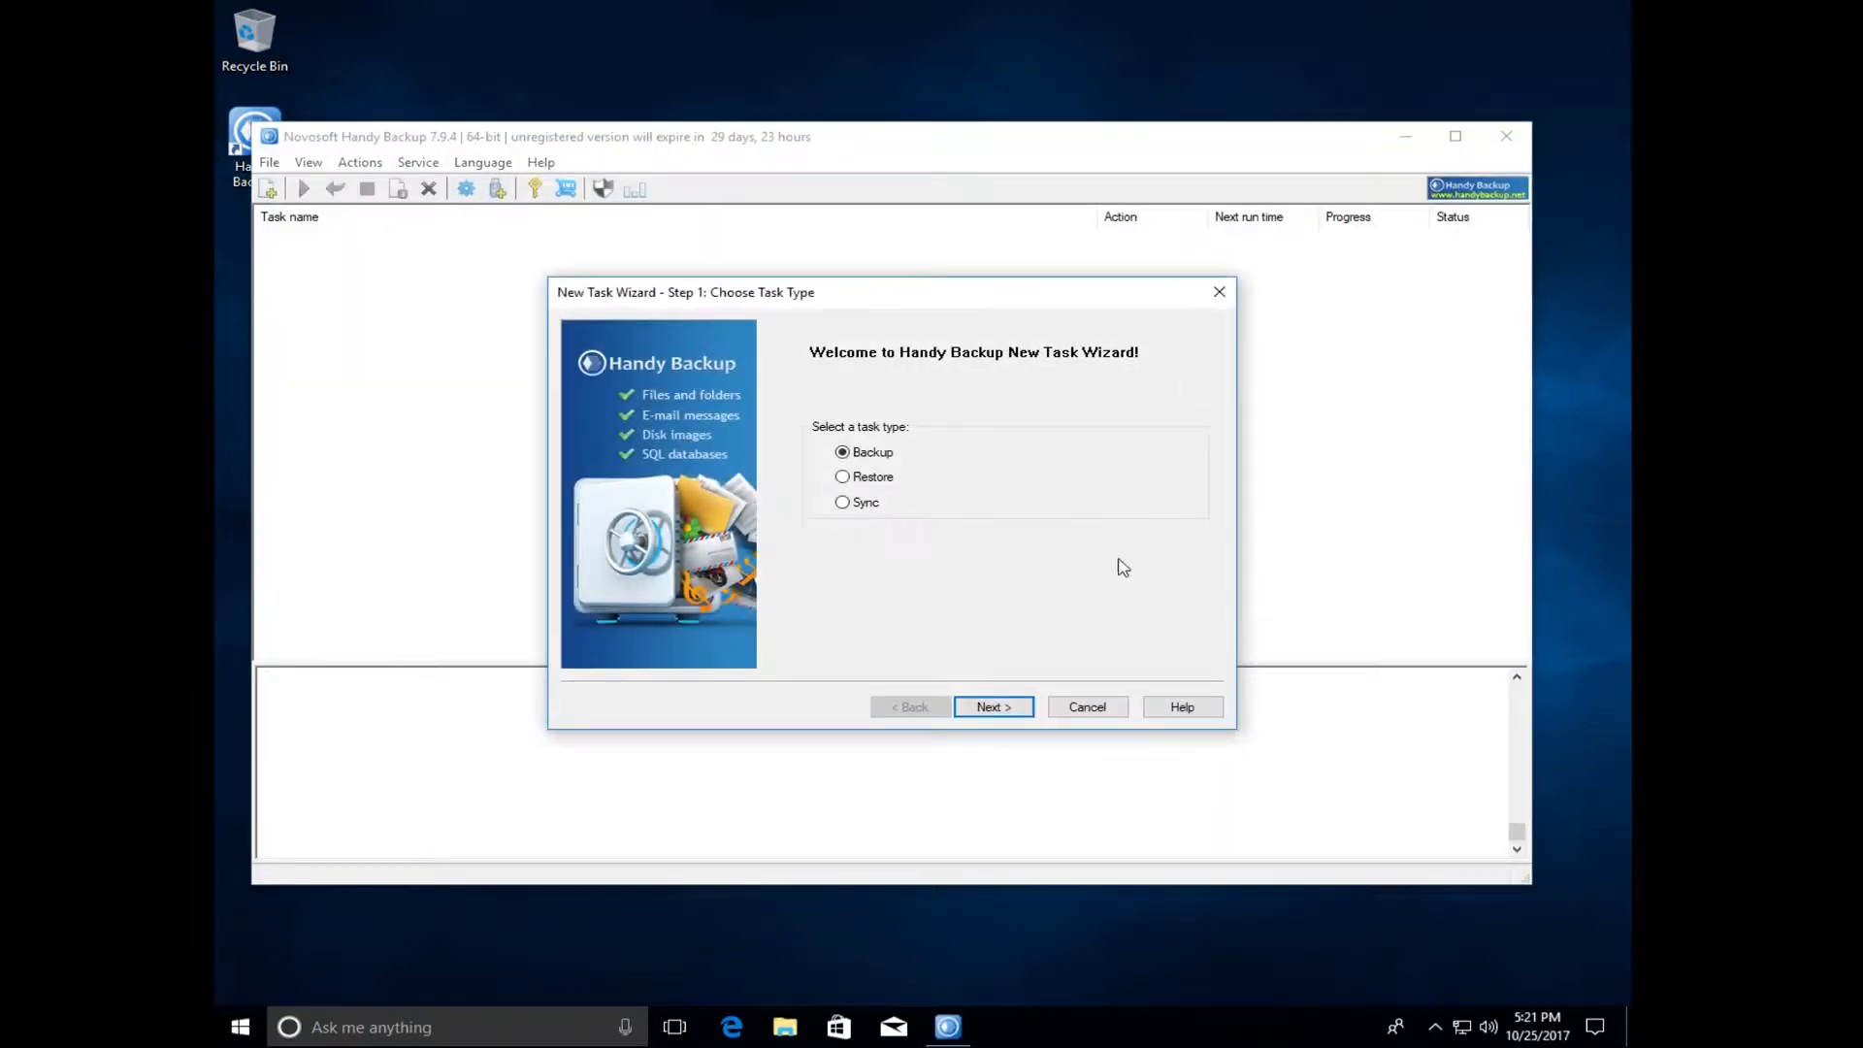
Step: Begin a Backup task, open the Disk Image source for data selection, and widen the Name column to show full drive names
click(1014, 710)
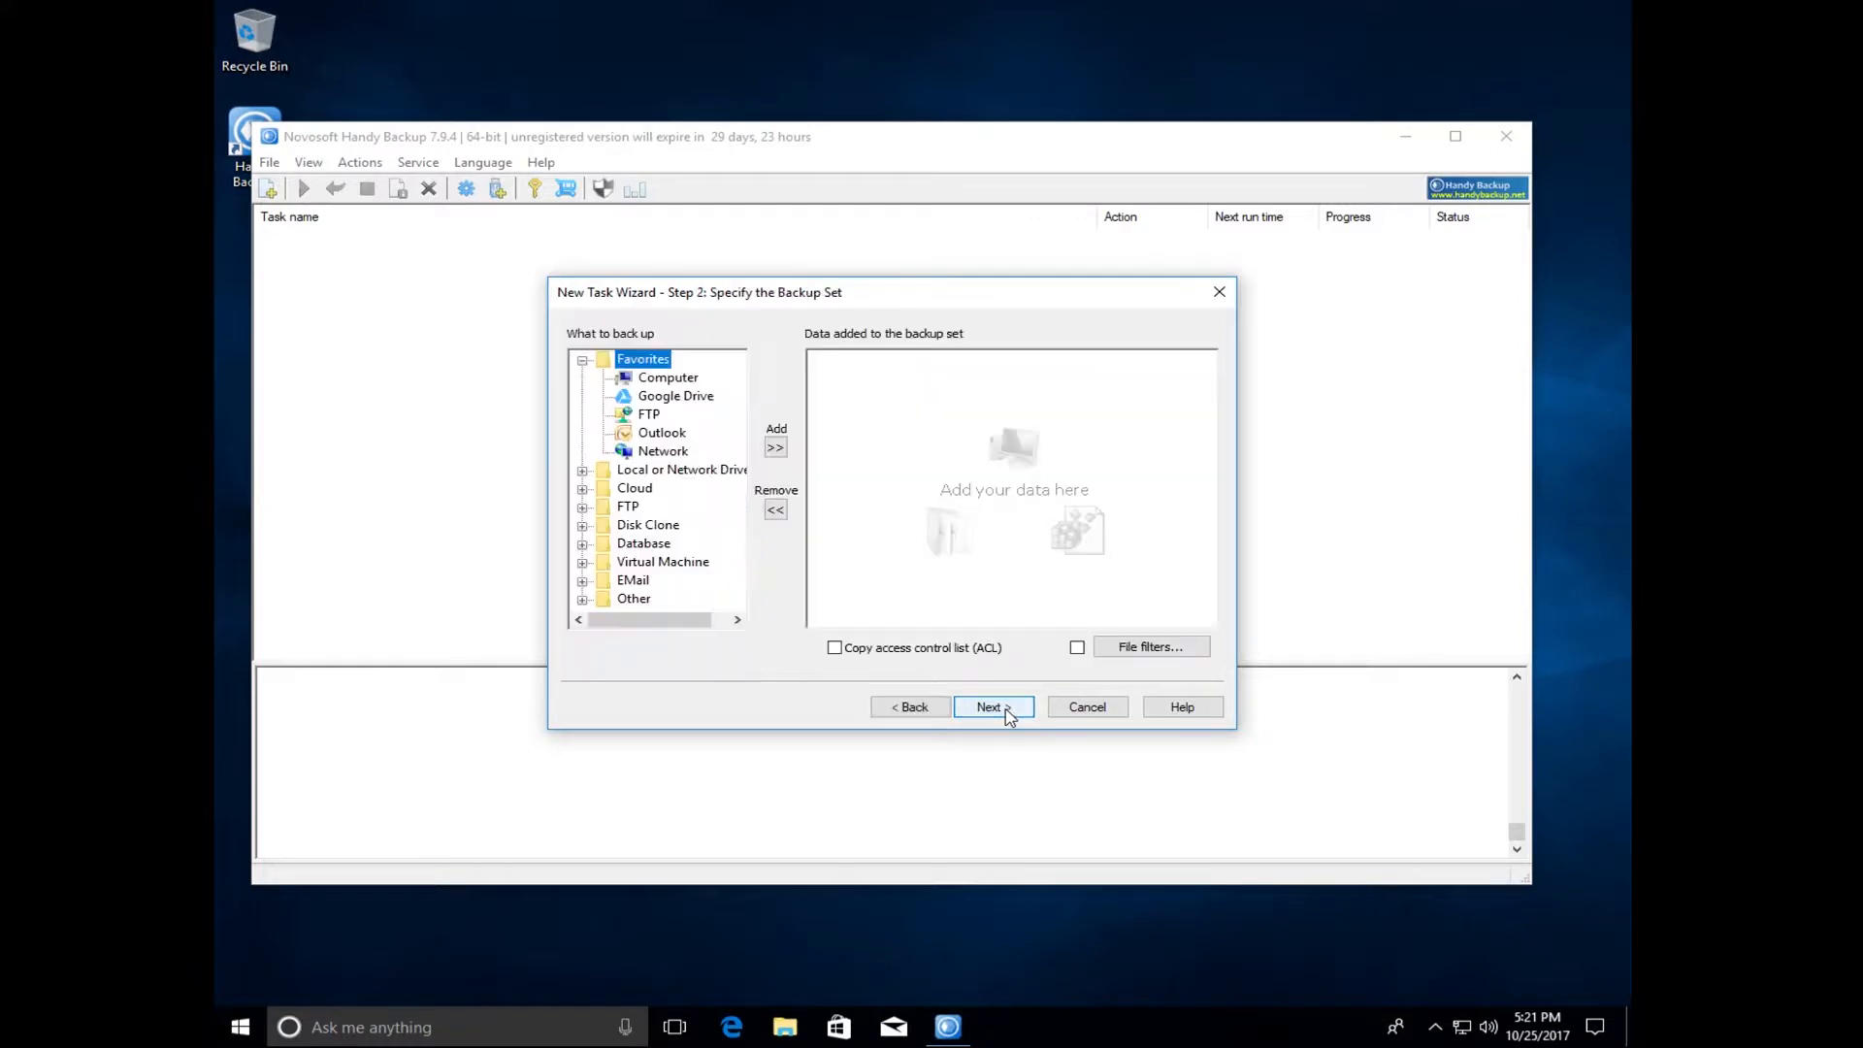
click(582, 526)
double_click(647, 545)
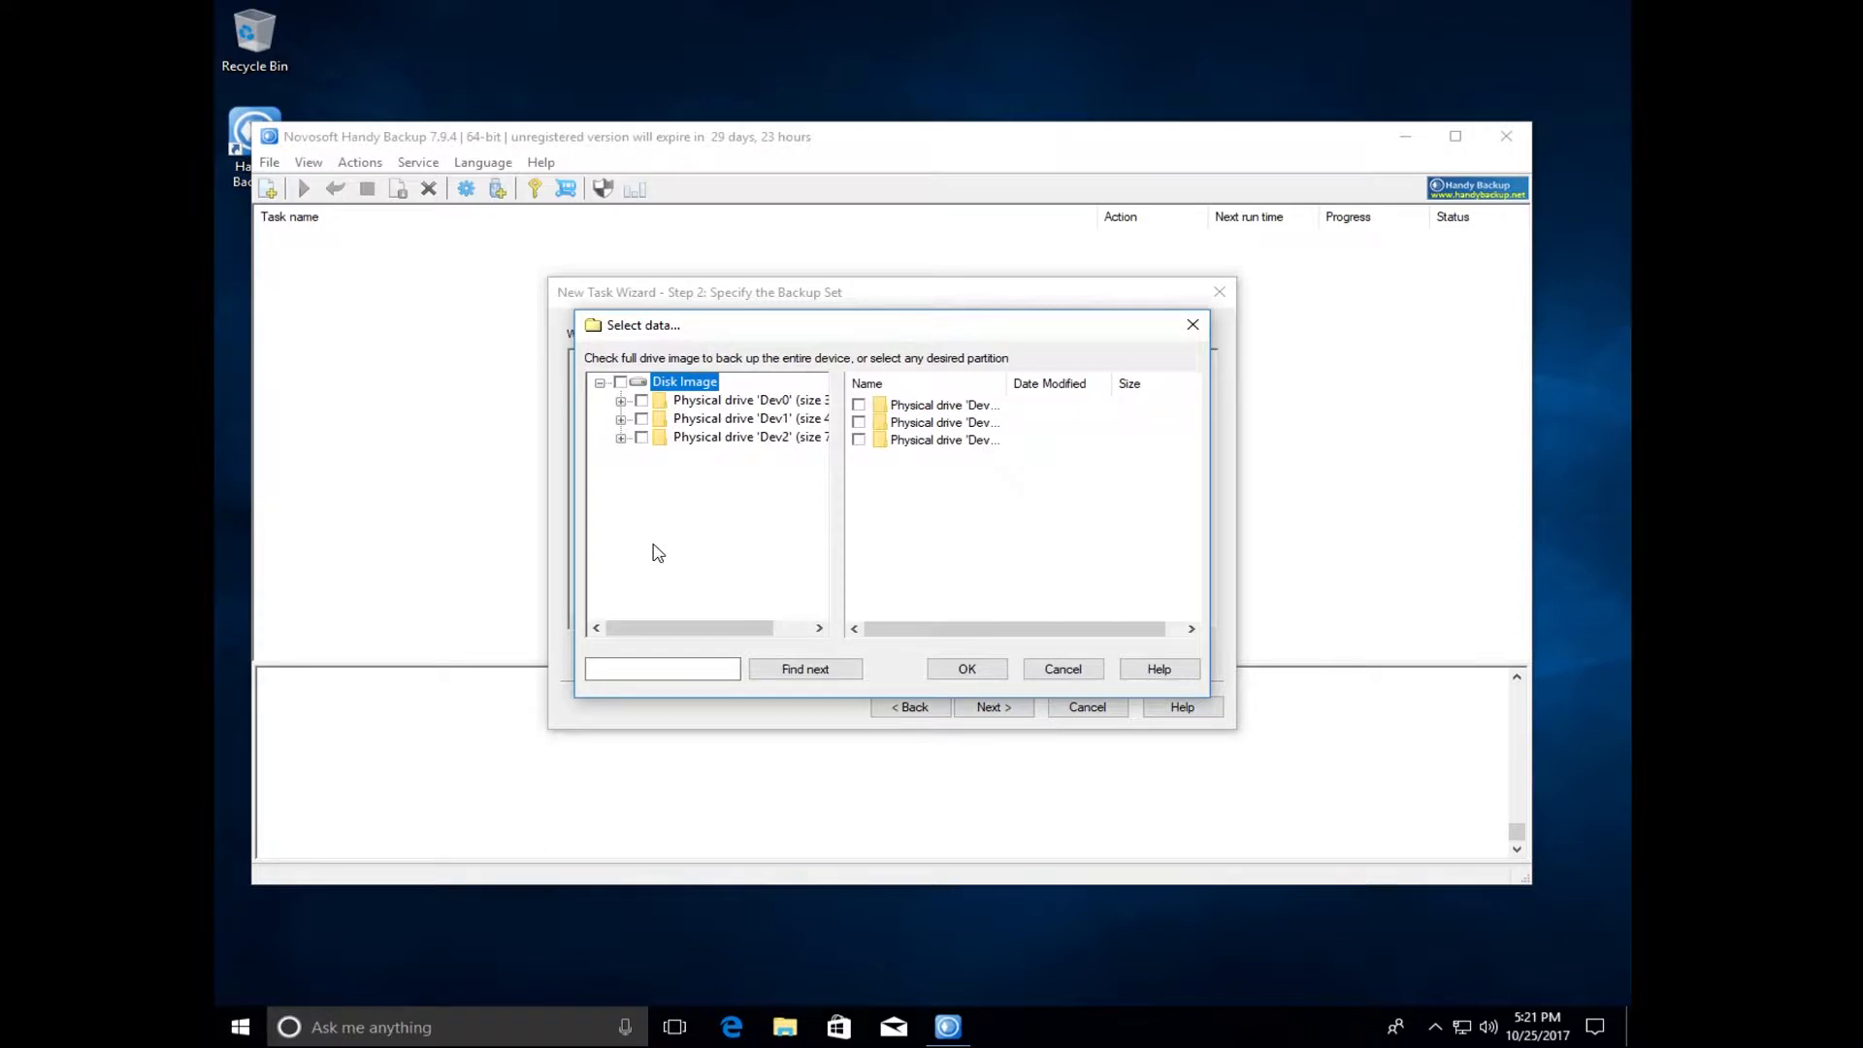
drag(1007, 381, 1135, 379)
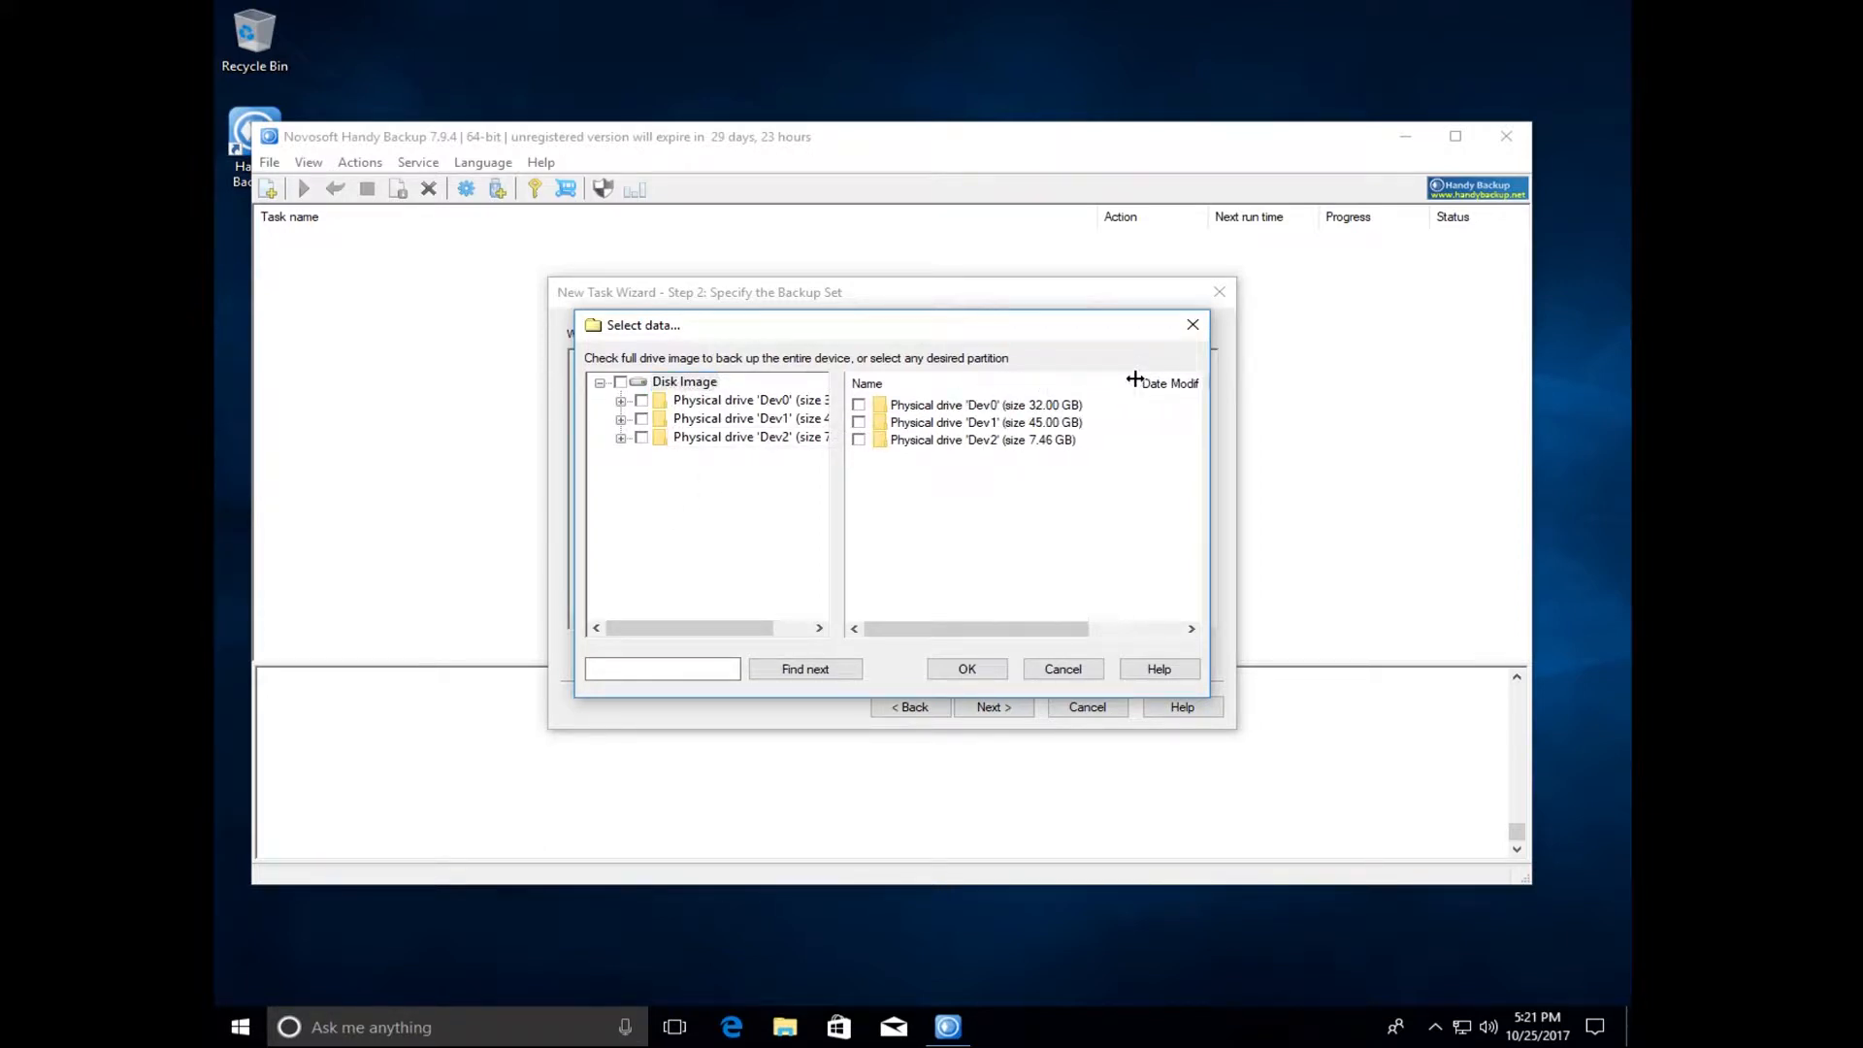
Step: Add all partitions of physical drive 'Dev0' to the backup set, leaving its full drive image unselected
click(623, 403)
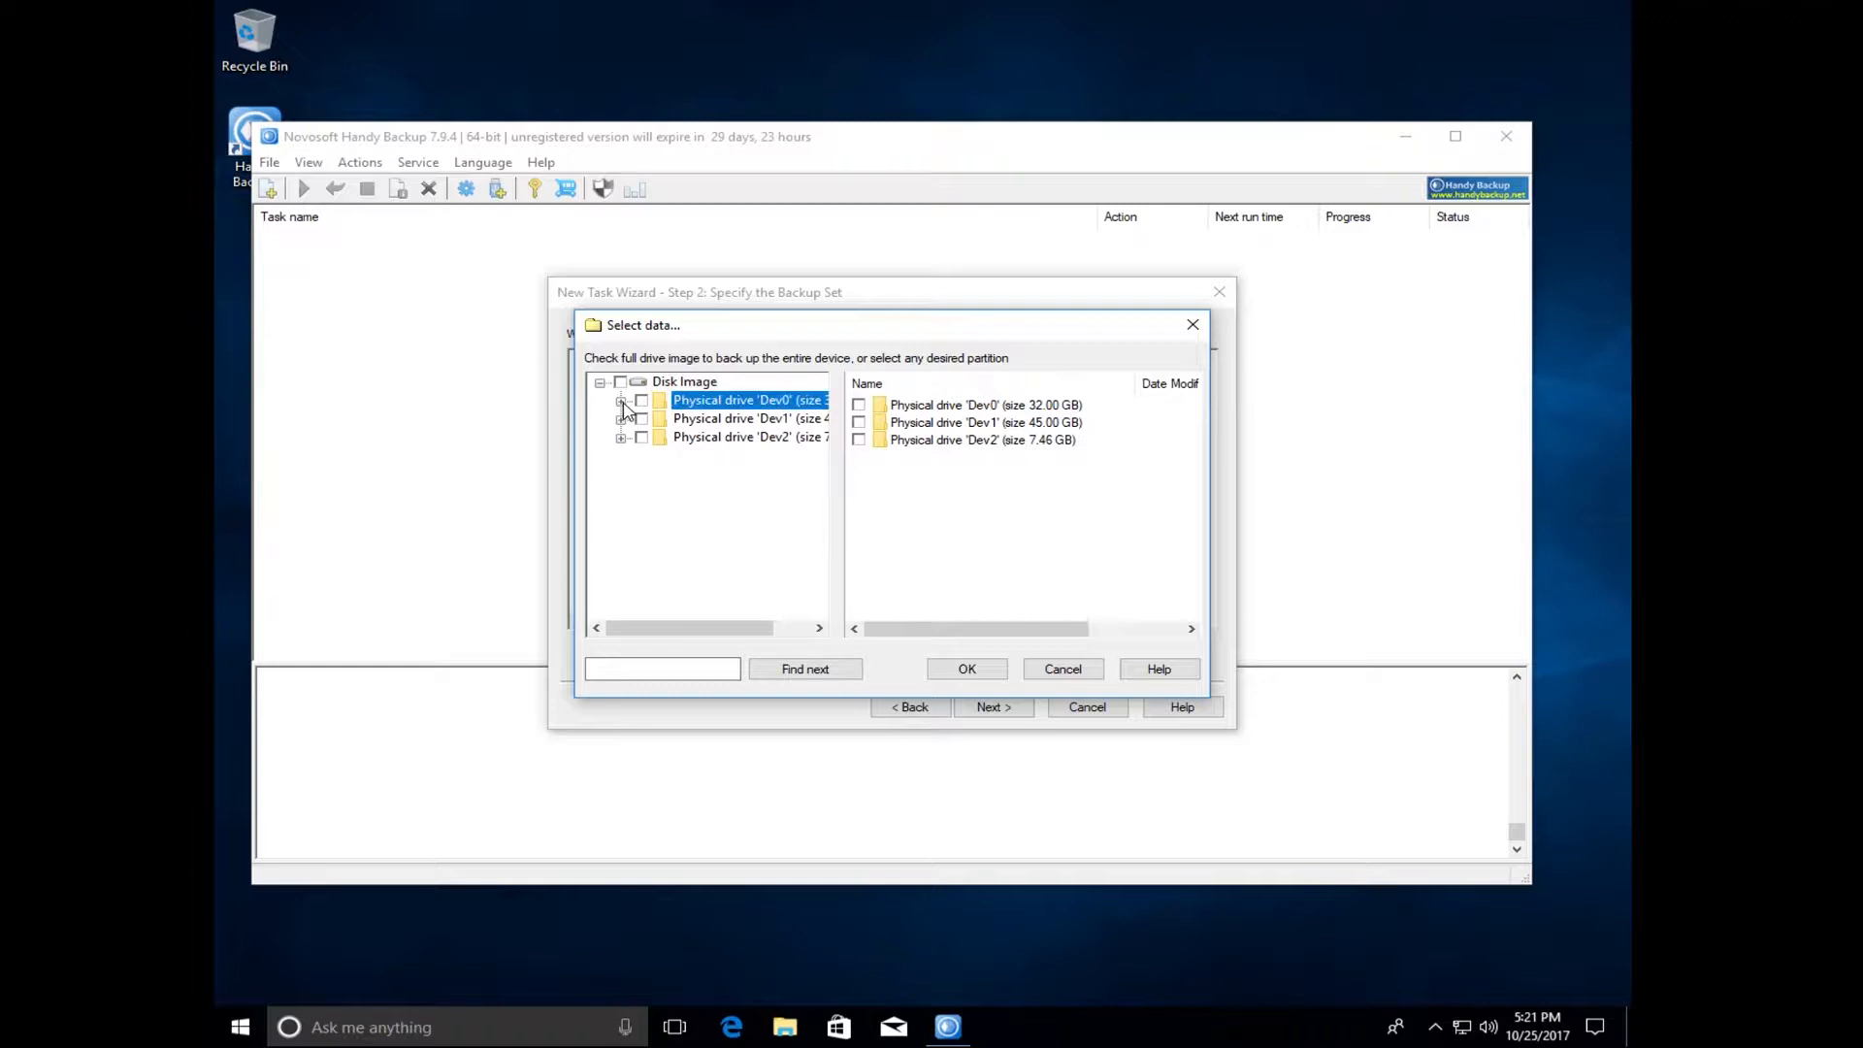
click(621, 402)
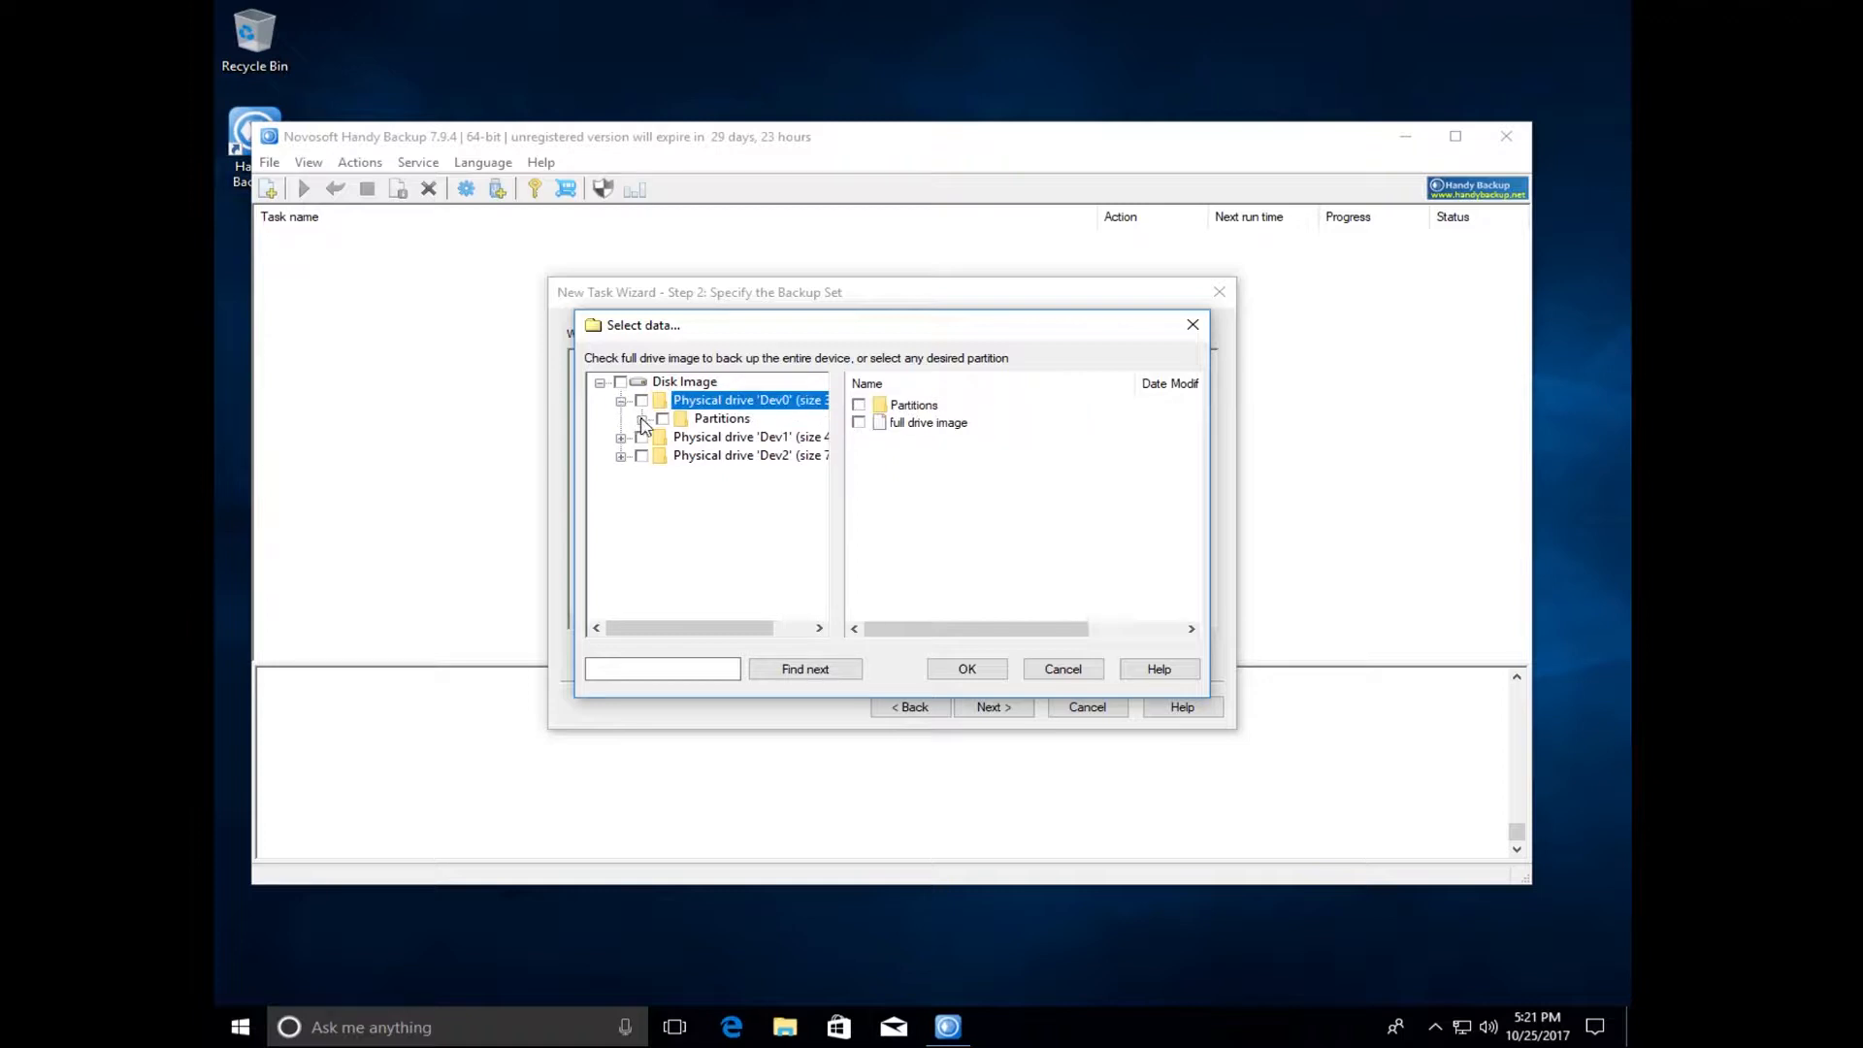
click(642, 421)
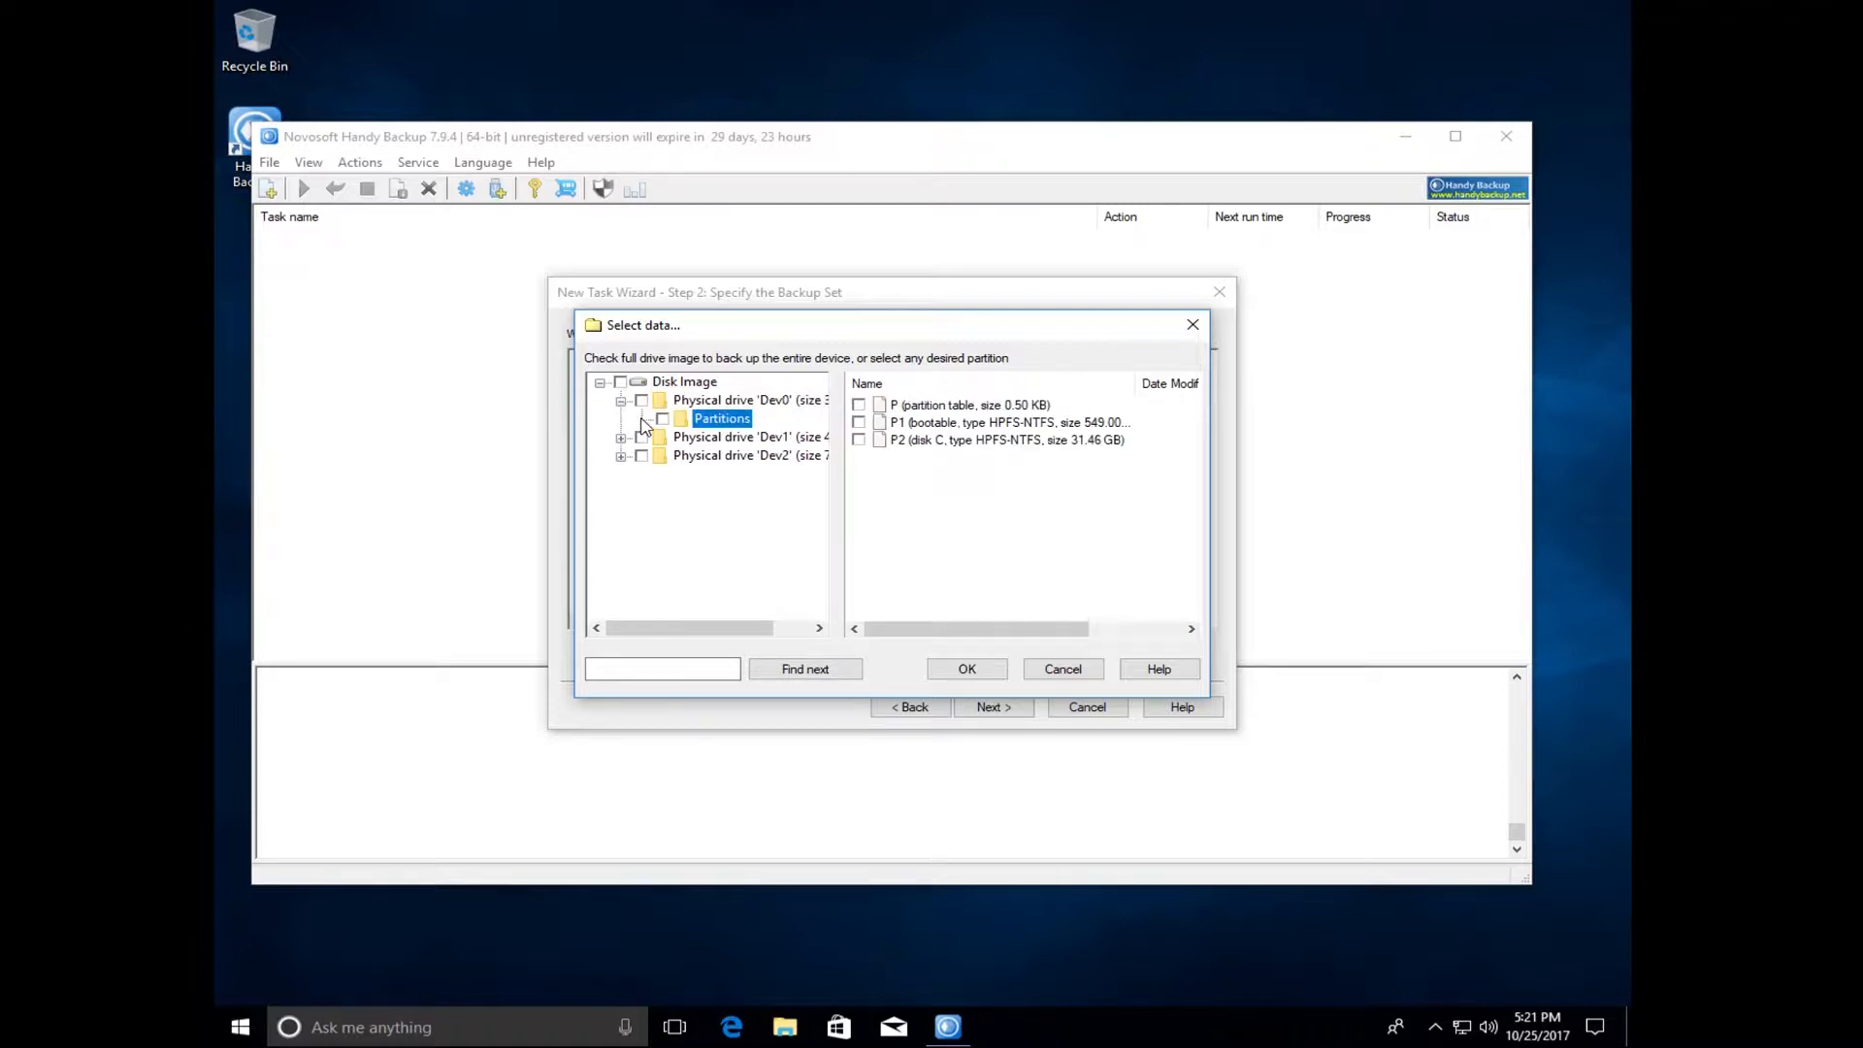
click(731, 403)
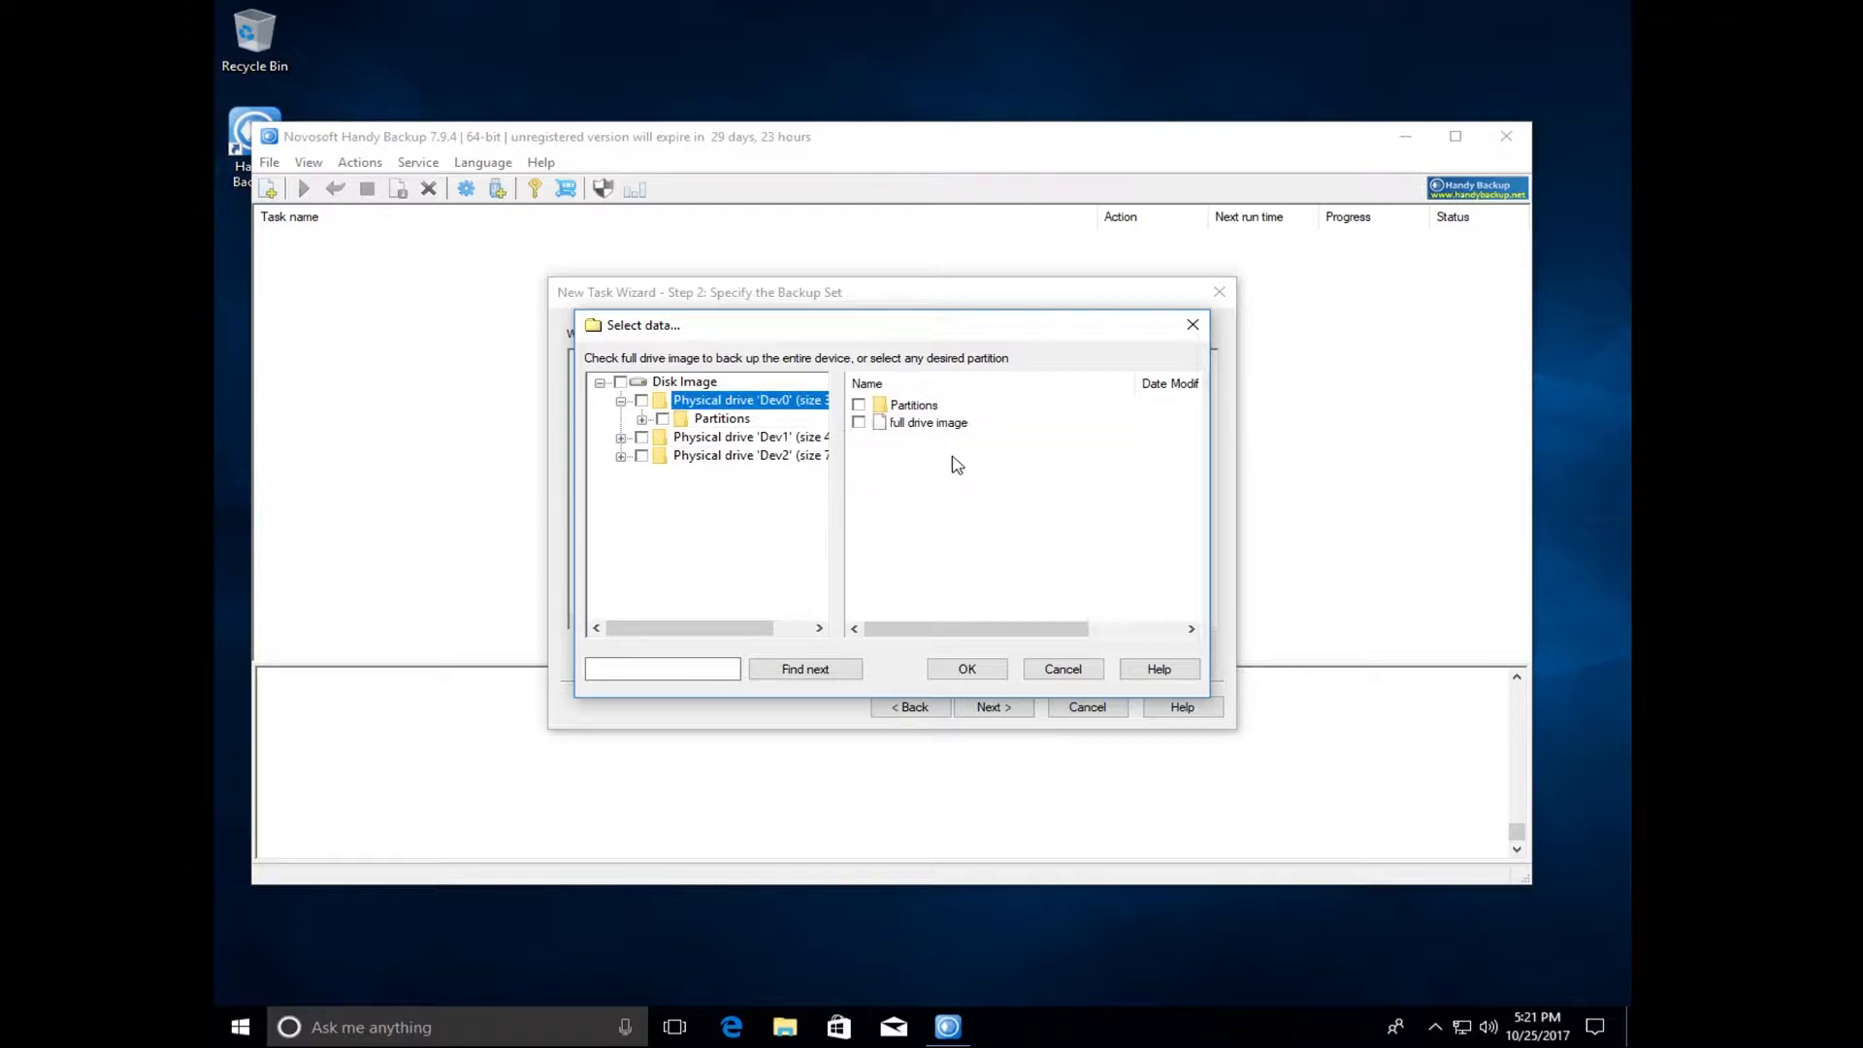
click(664, 419)
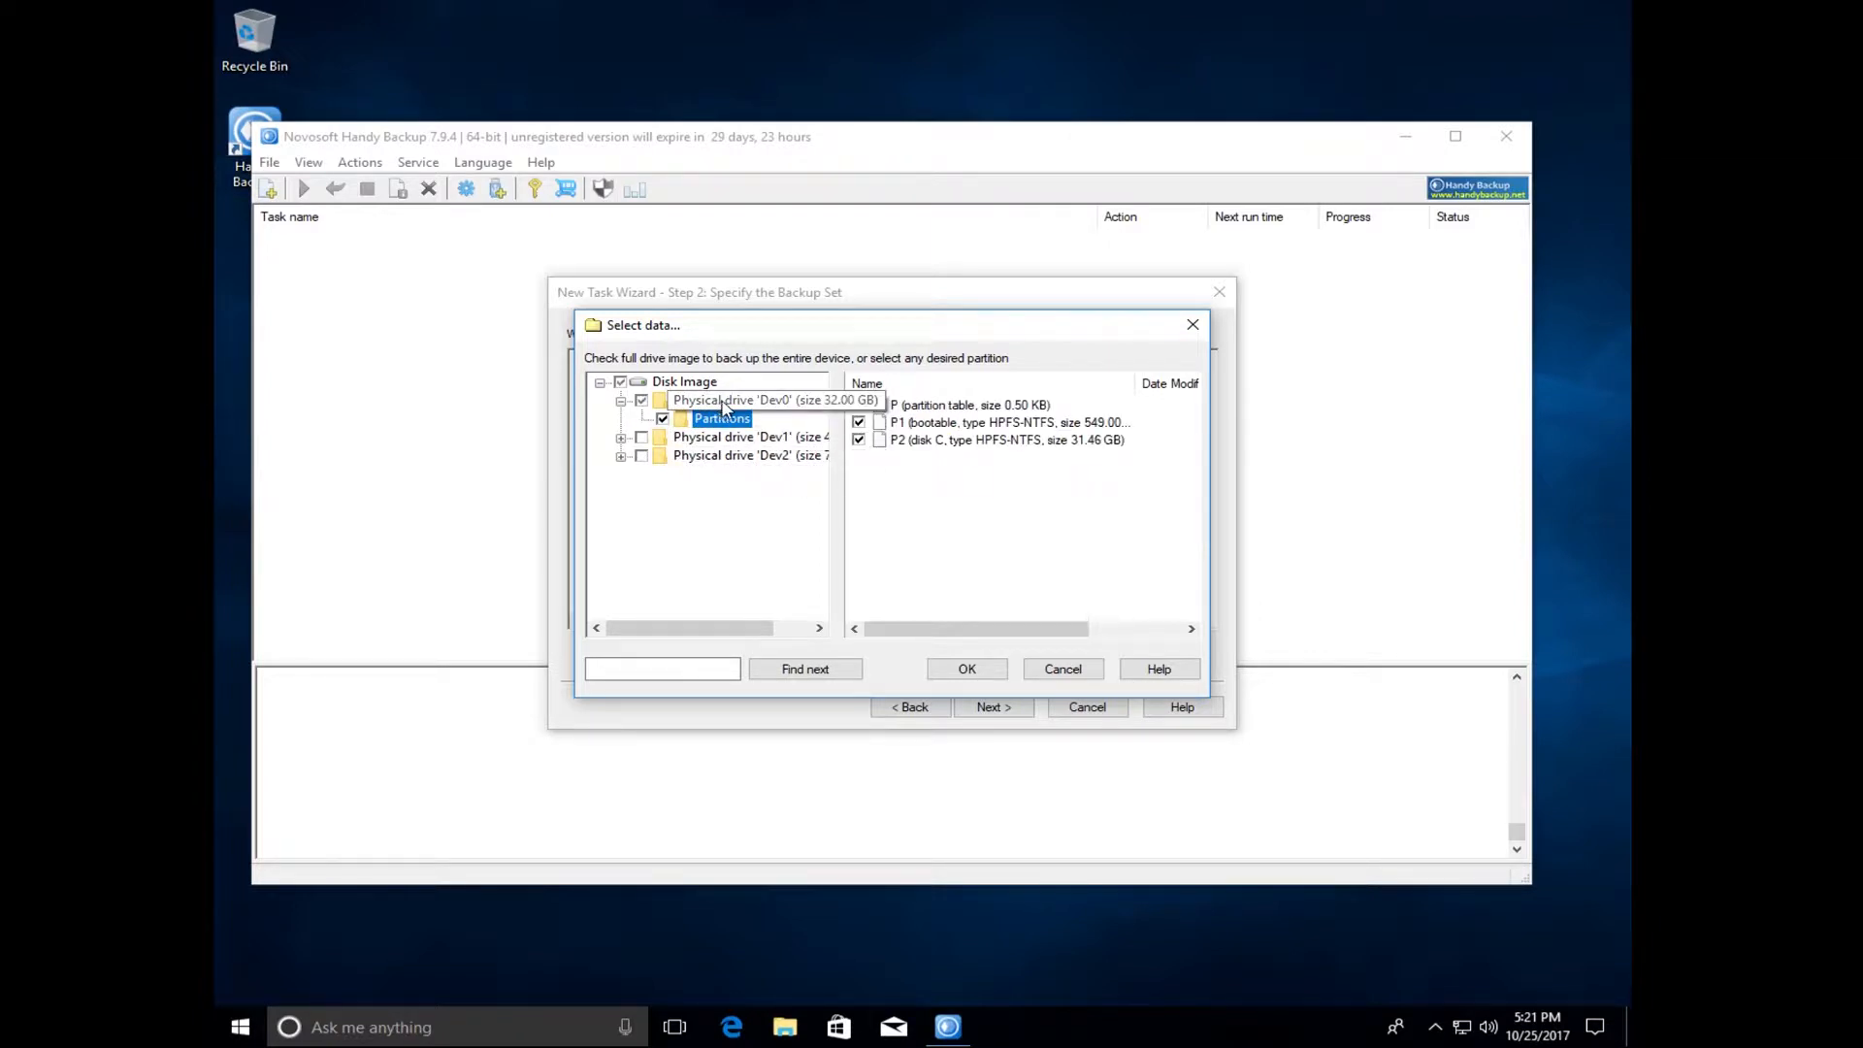
click(725, 404)
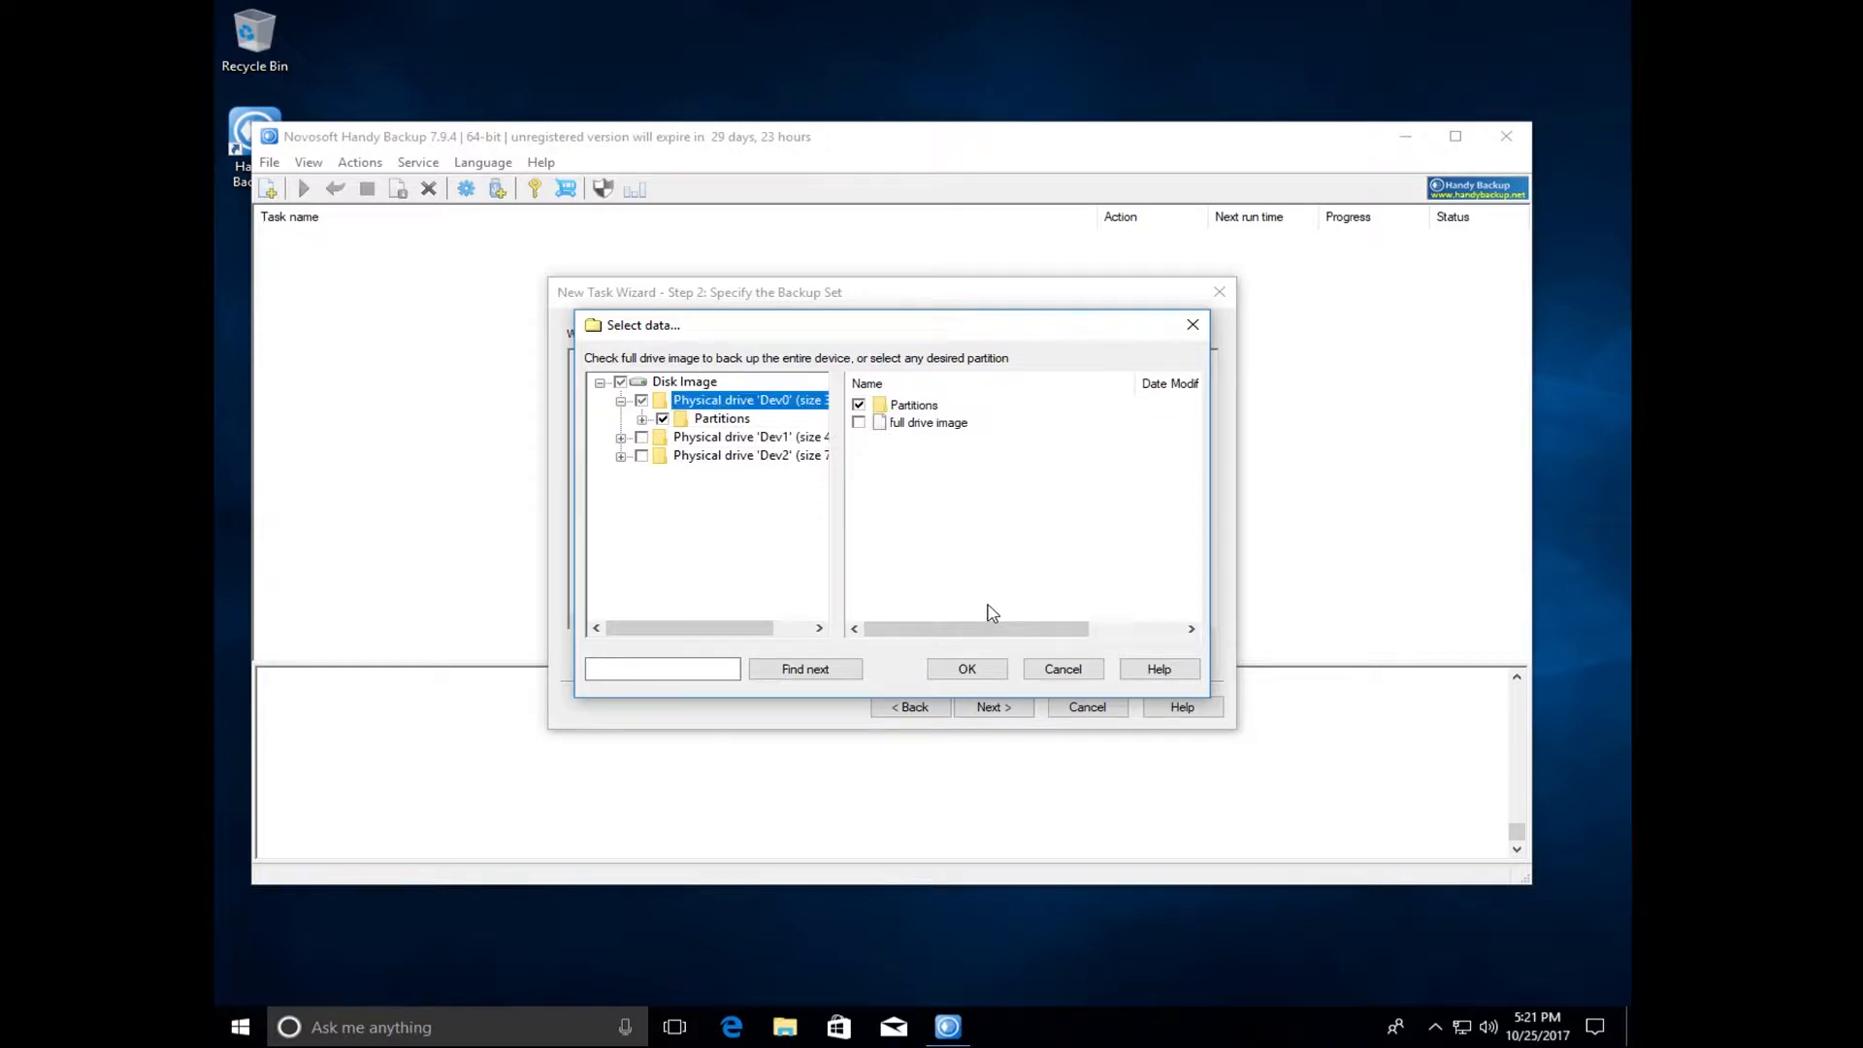
click(987, 675)
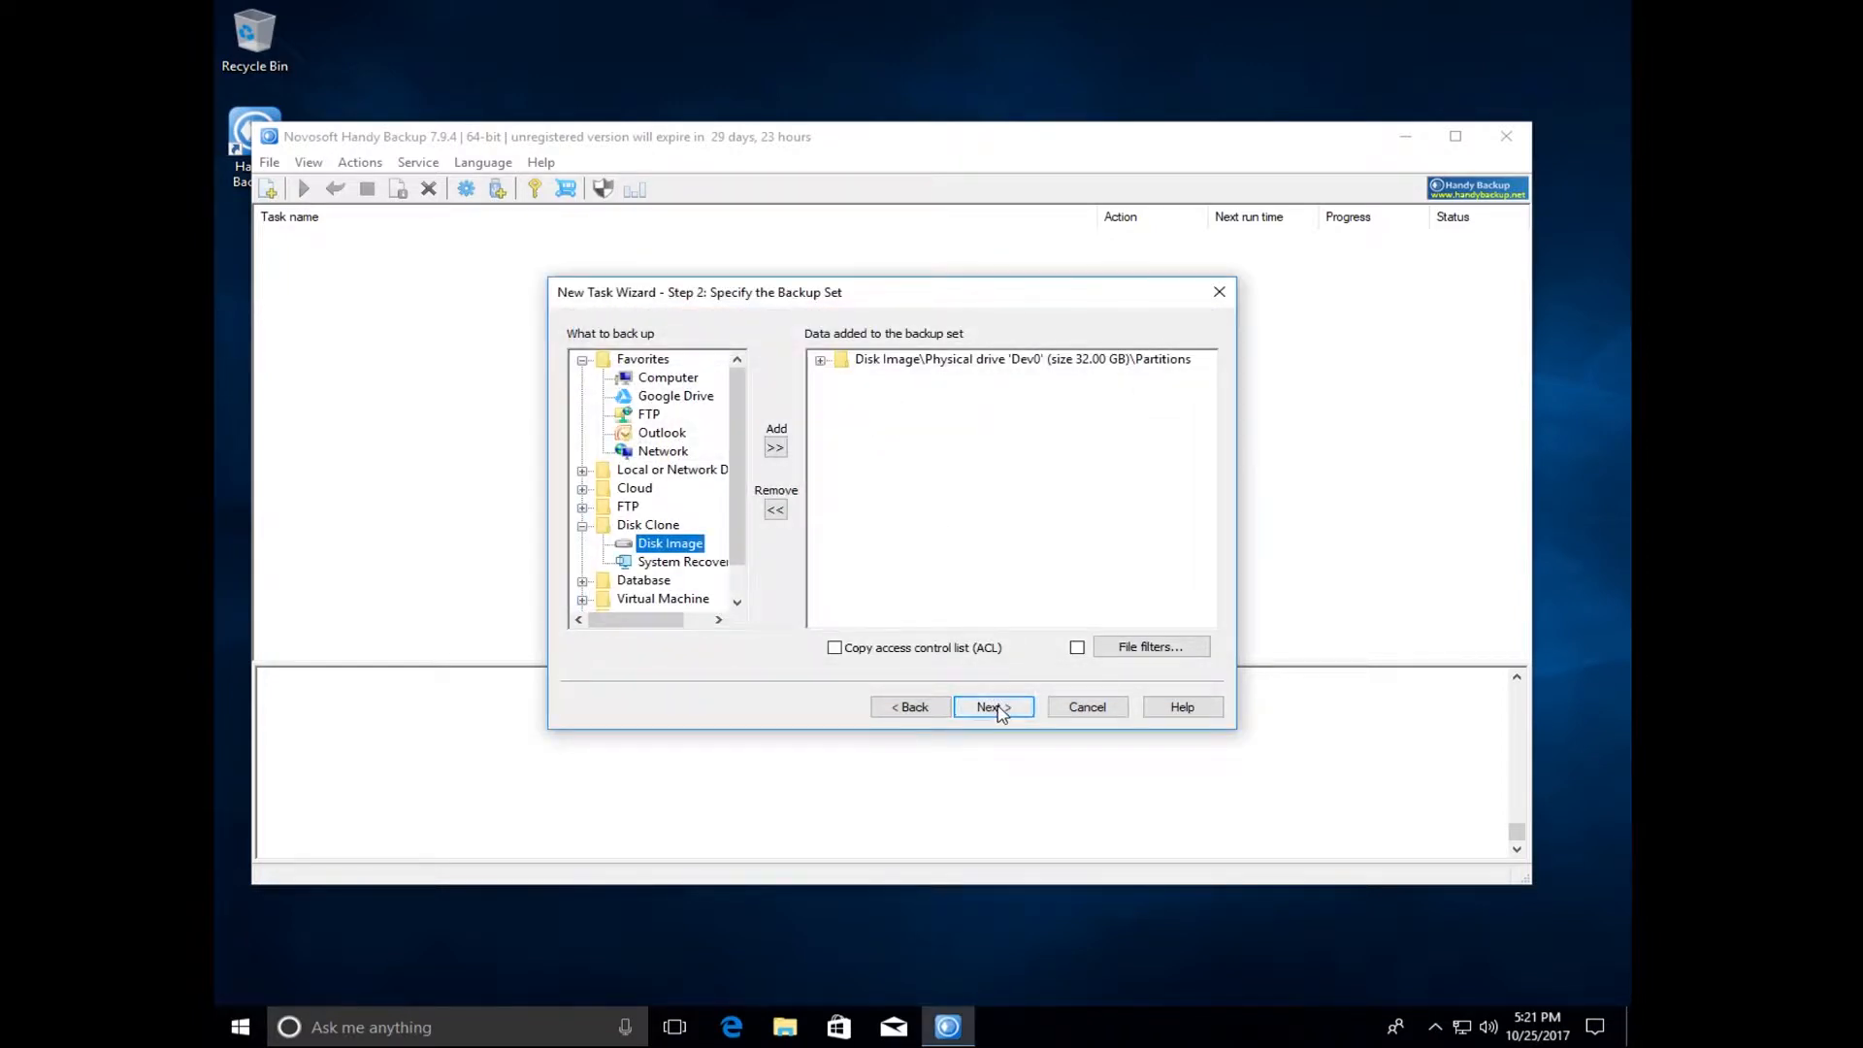
Step: Choose drive D: as the destination for the backup data
click(997, 710)
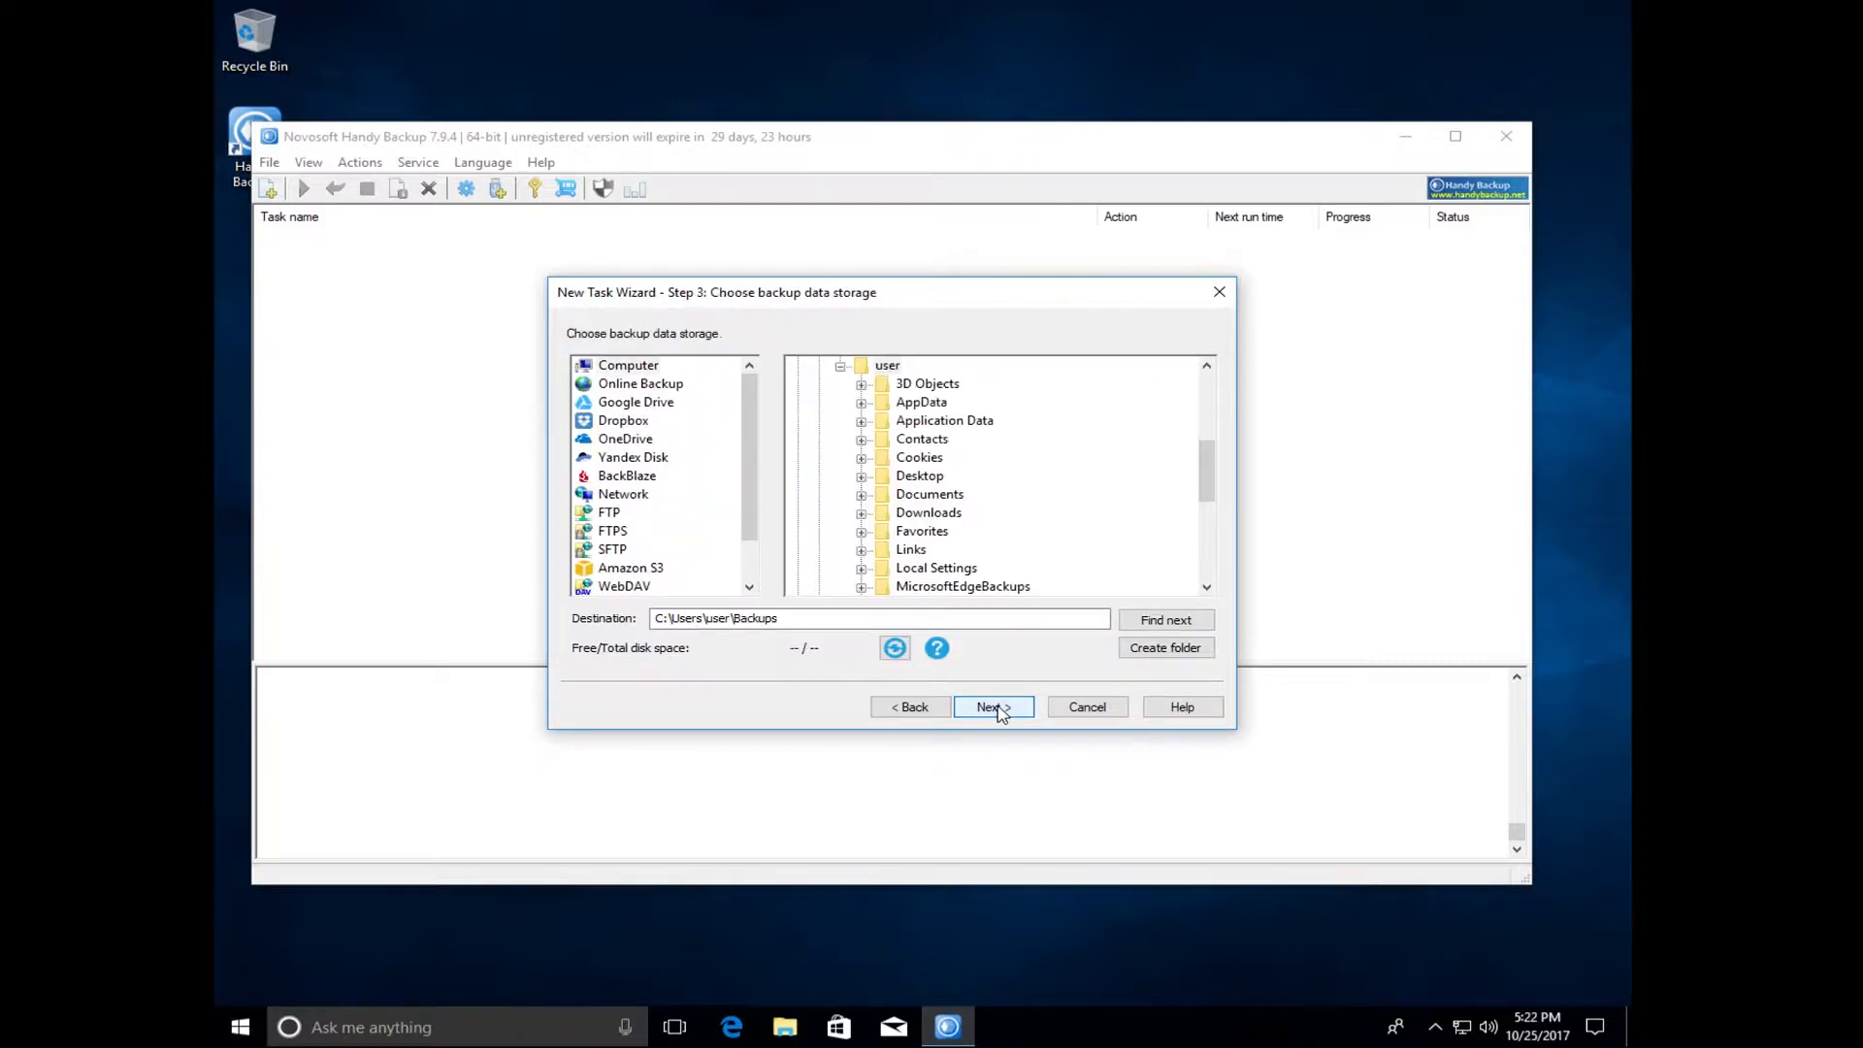
click(840, 366)
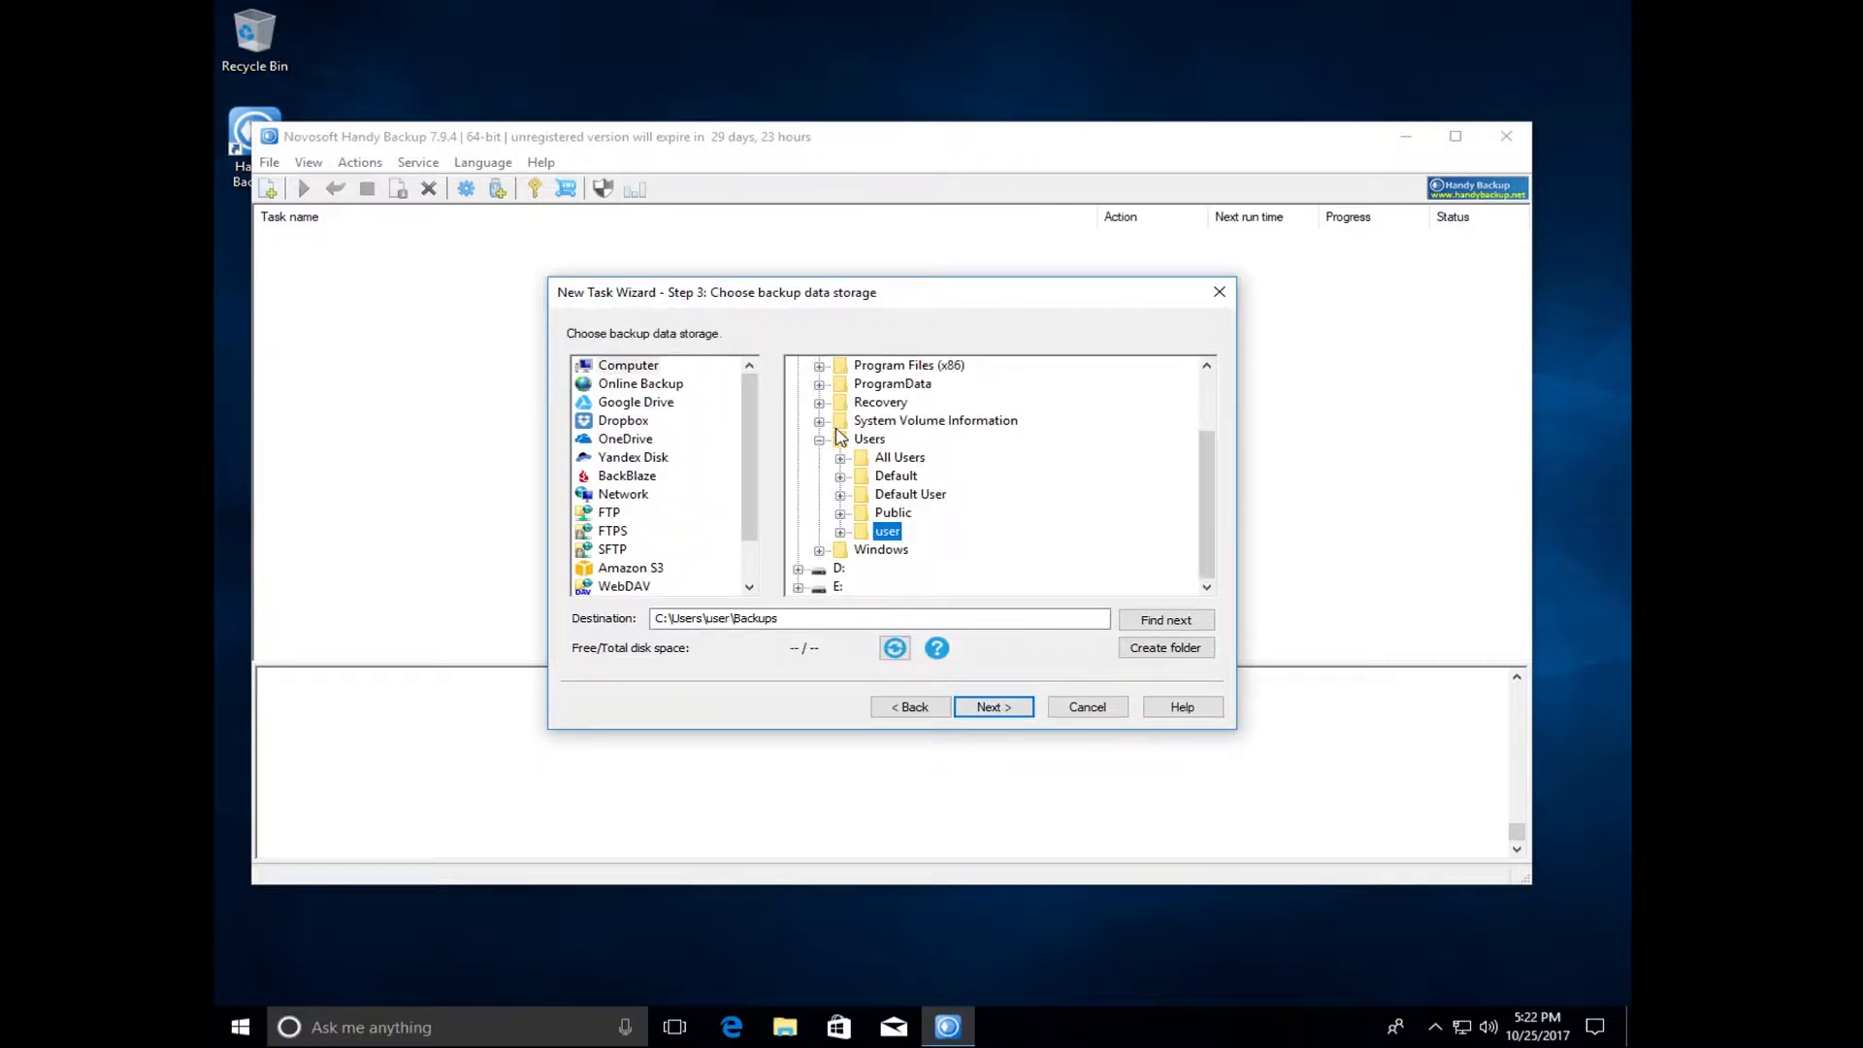
click(838, 569)
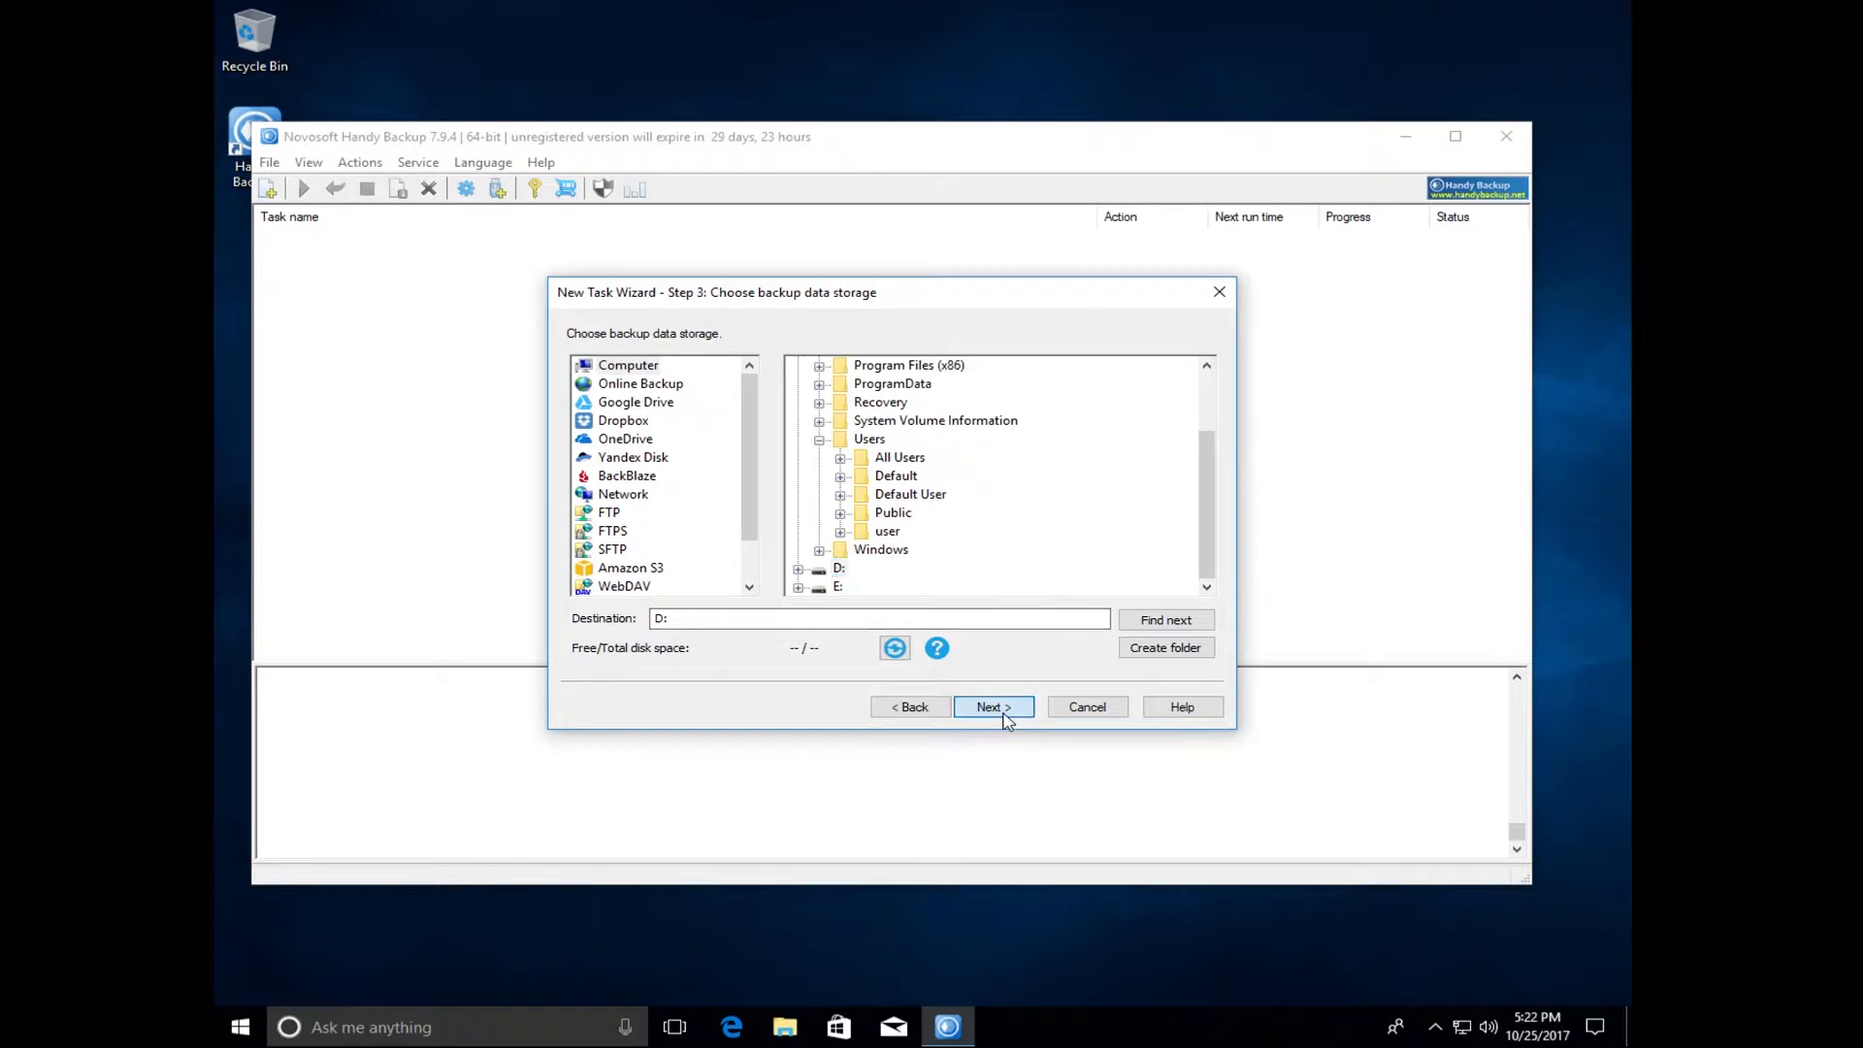
Step: Keep the Full backup type and accept the remaining default task settings up to the naming page
click(1002, 715)
click(1005, 716)
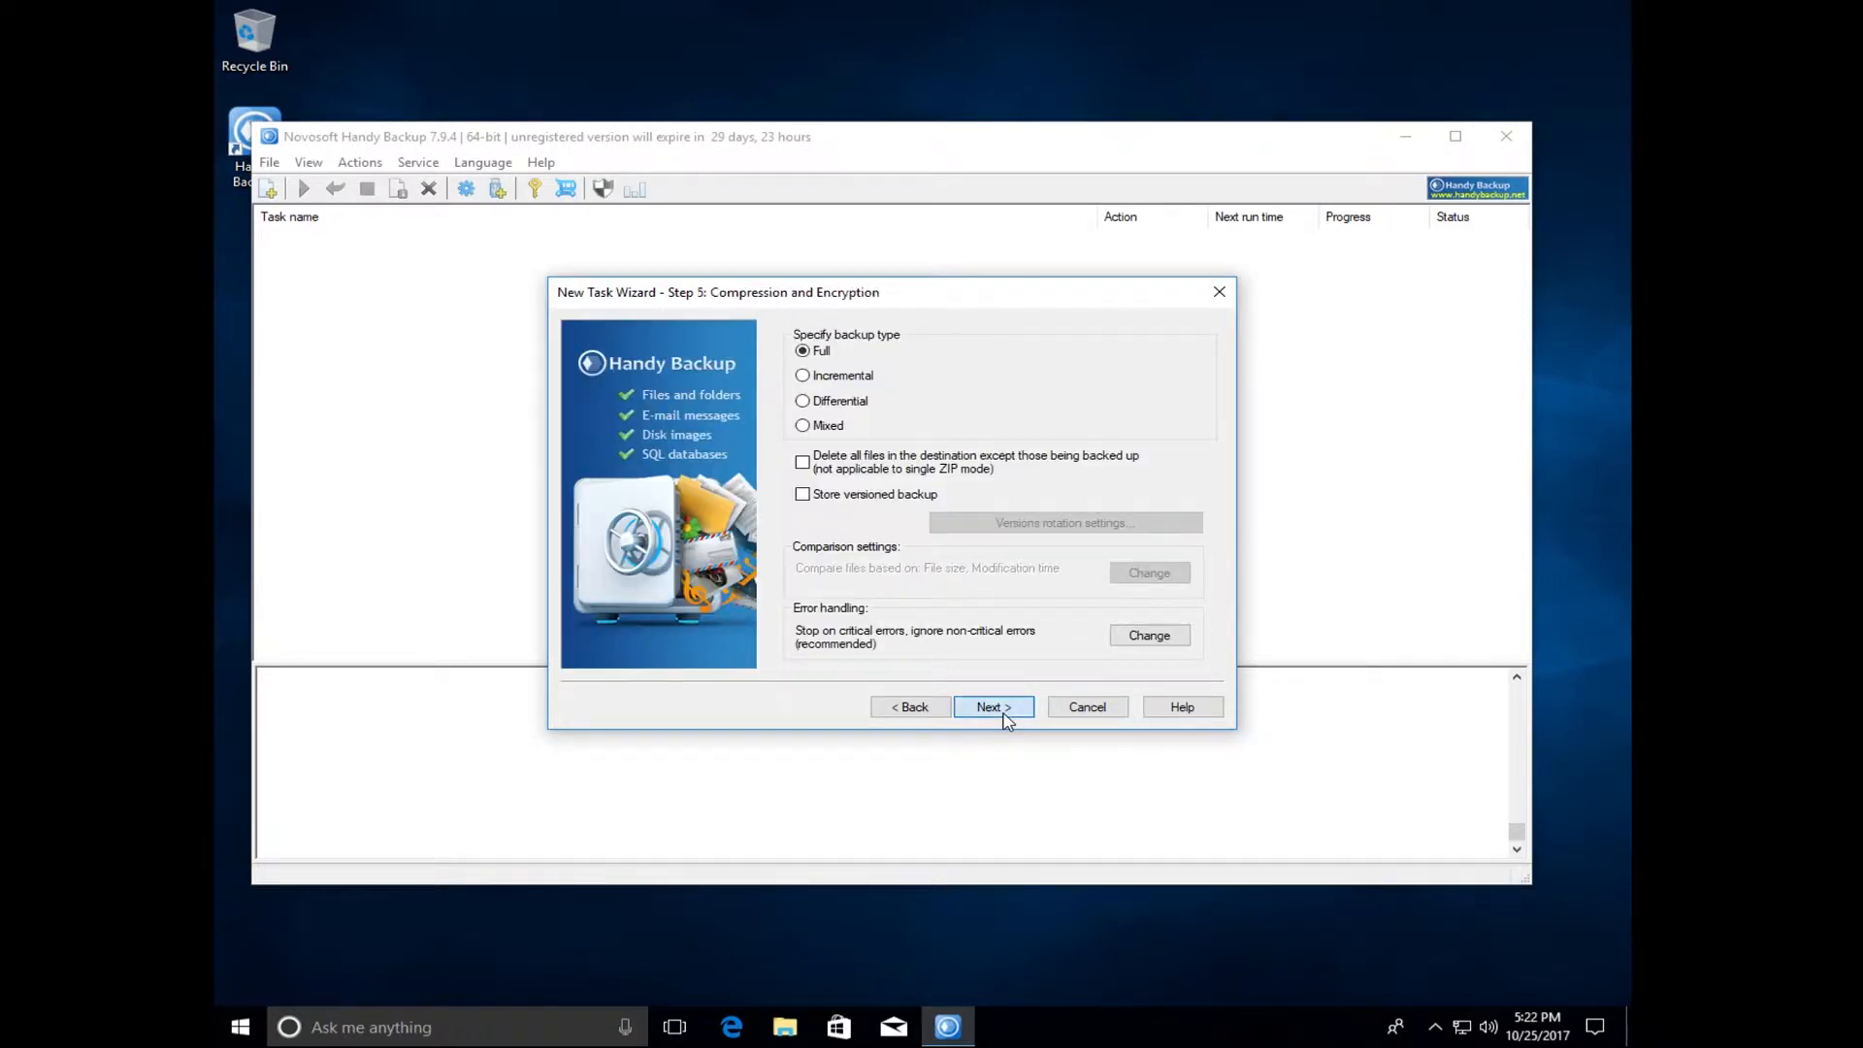
click(1005, 716)
click(1004, 715)
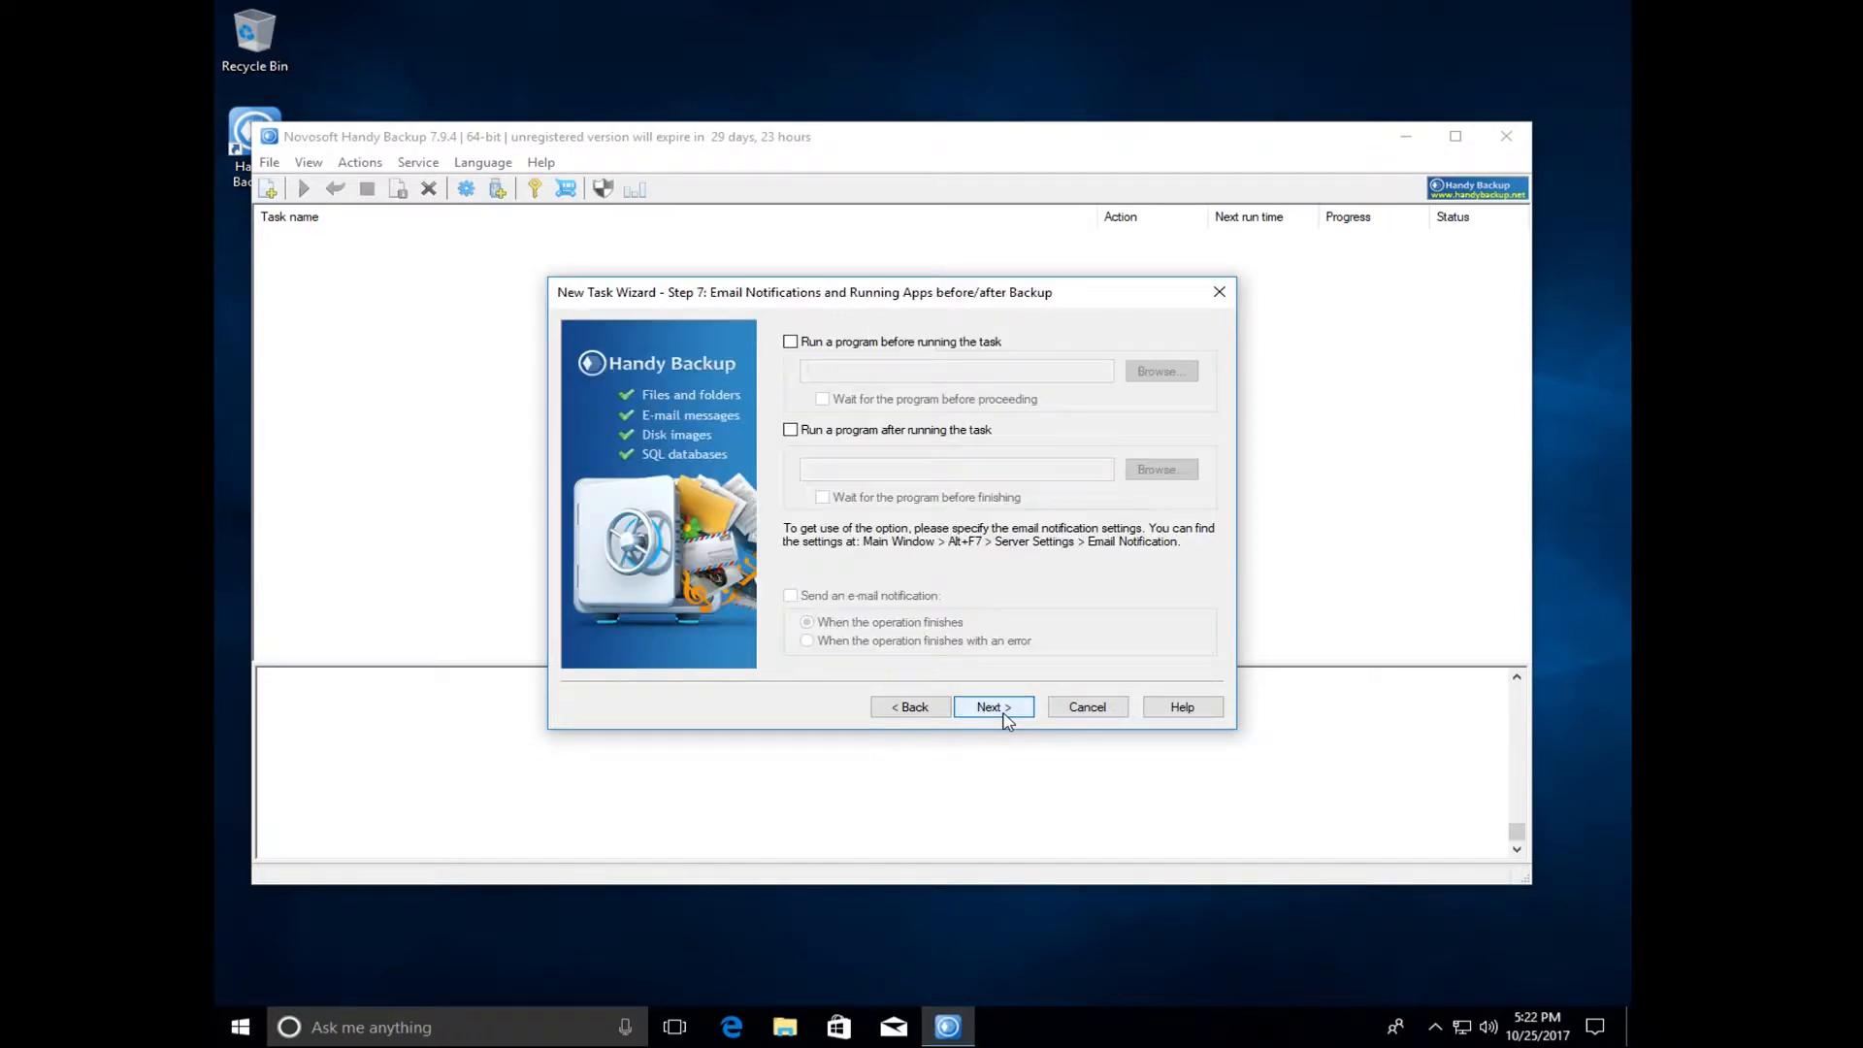
click(1004, 716)
Step: Name the backup task Disk_C_part and finish the wizard with immediate execution enabled
click(883, 372)
drag(883, 372, 779, 384)
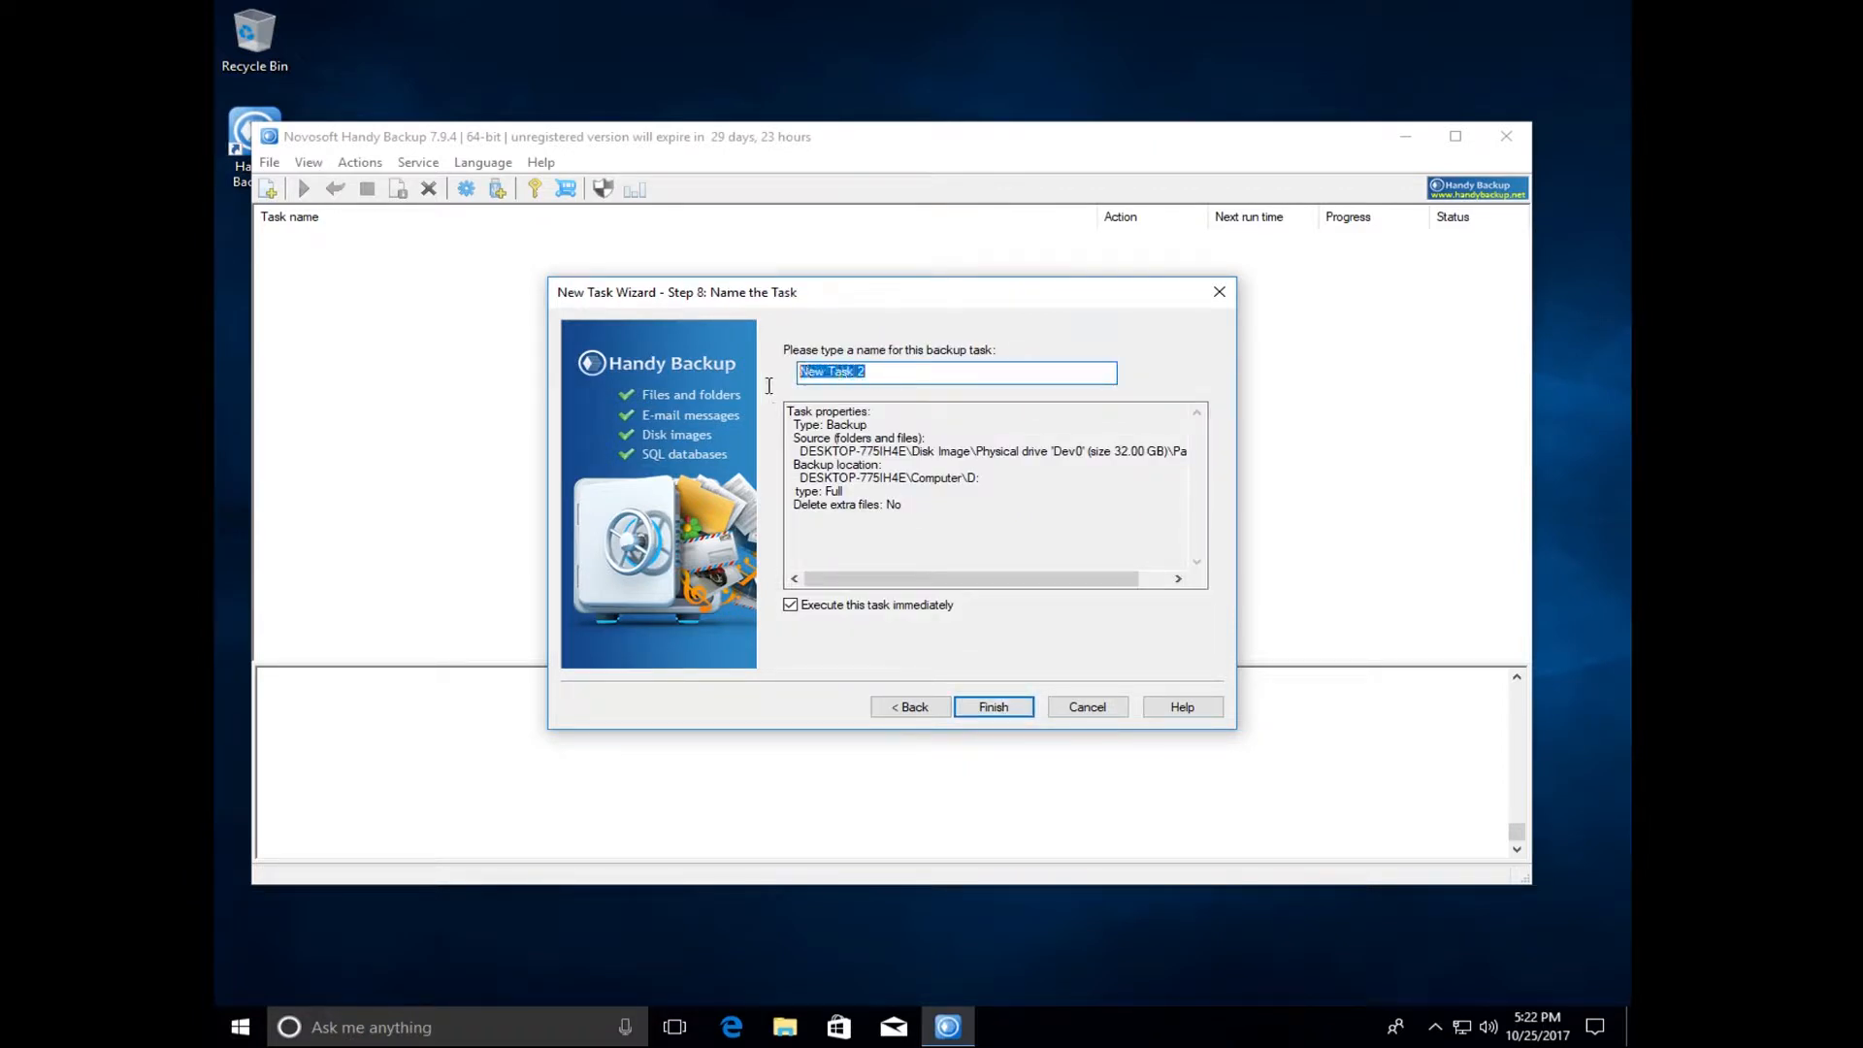
text(D)
text(t)
click(1009, 705)
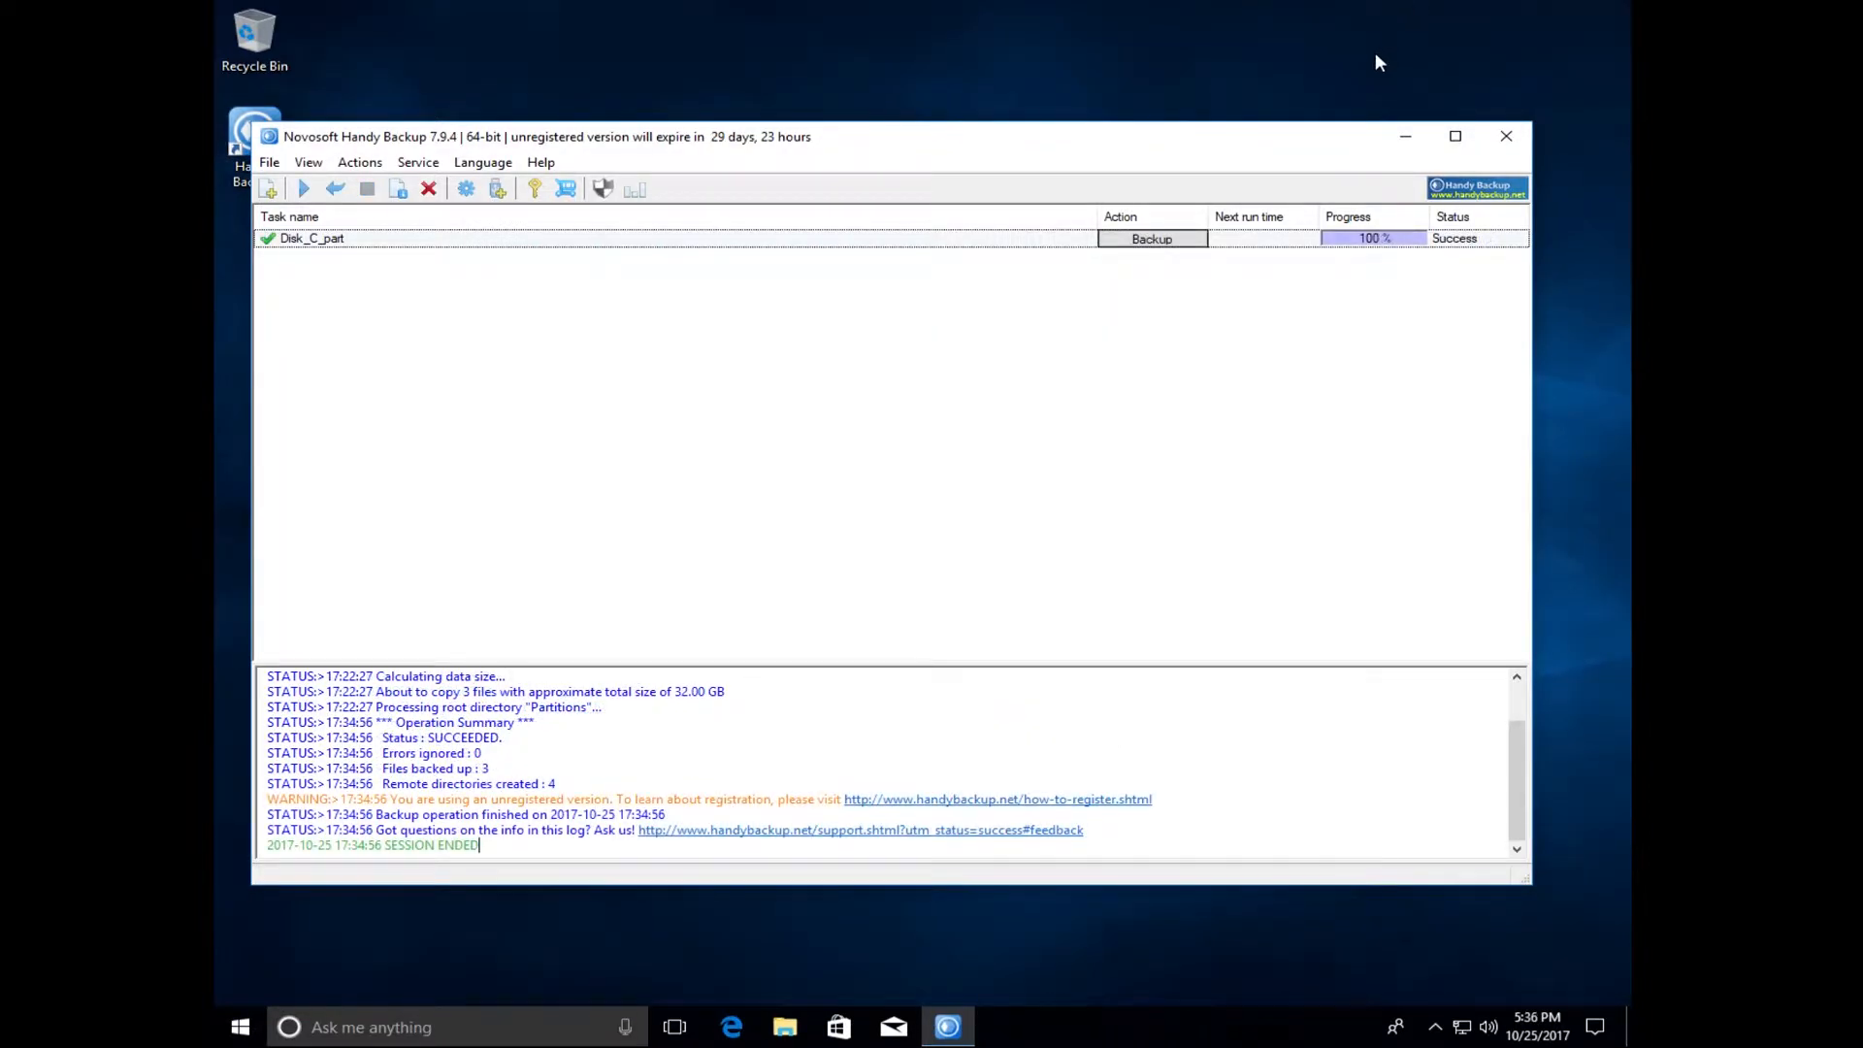
Step: In File Explorer, browse to the backed-up partition files in D:\Disk_C_part\0\Backup Files\Partitions
click(797, 1028)
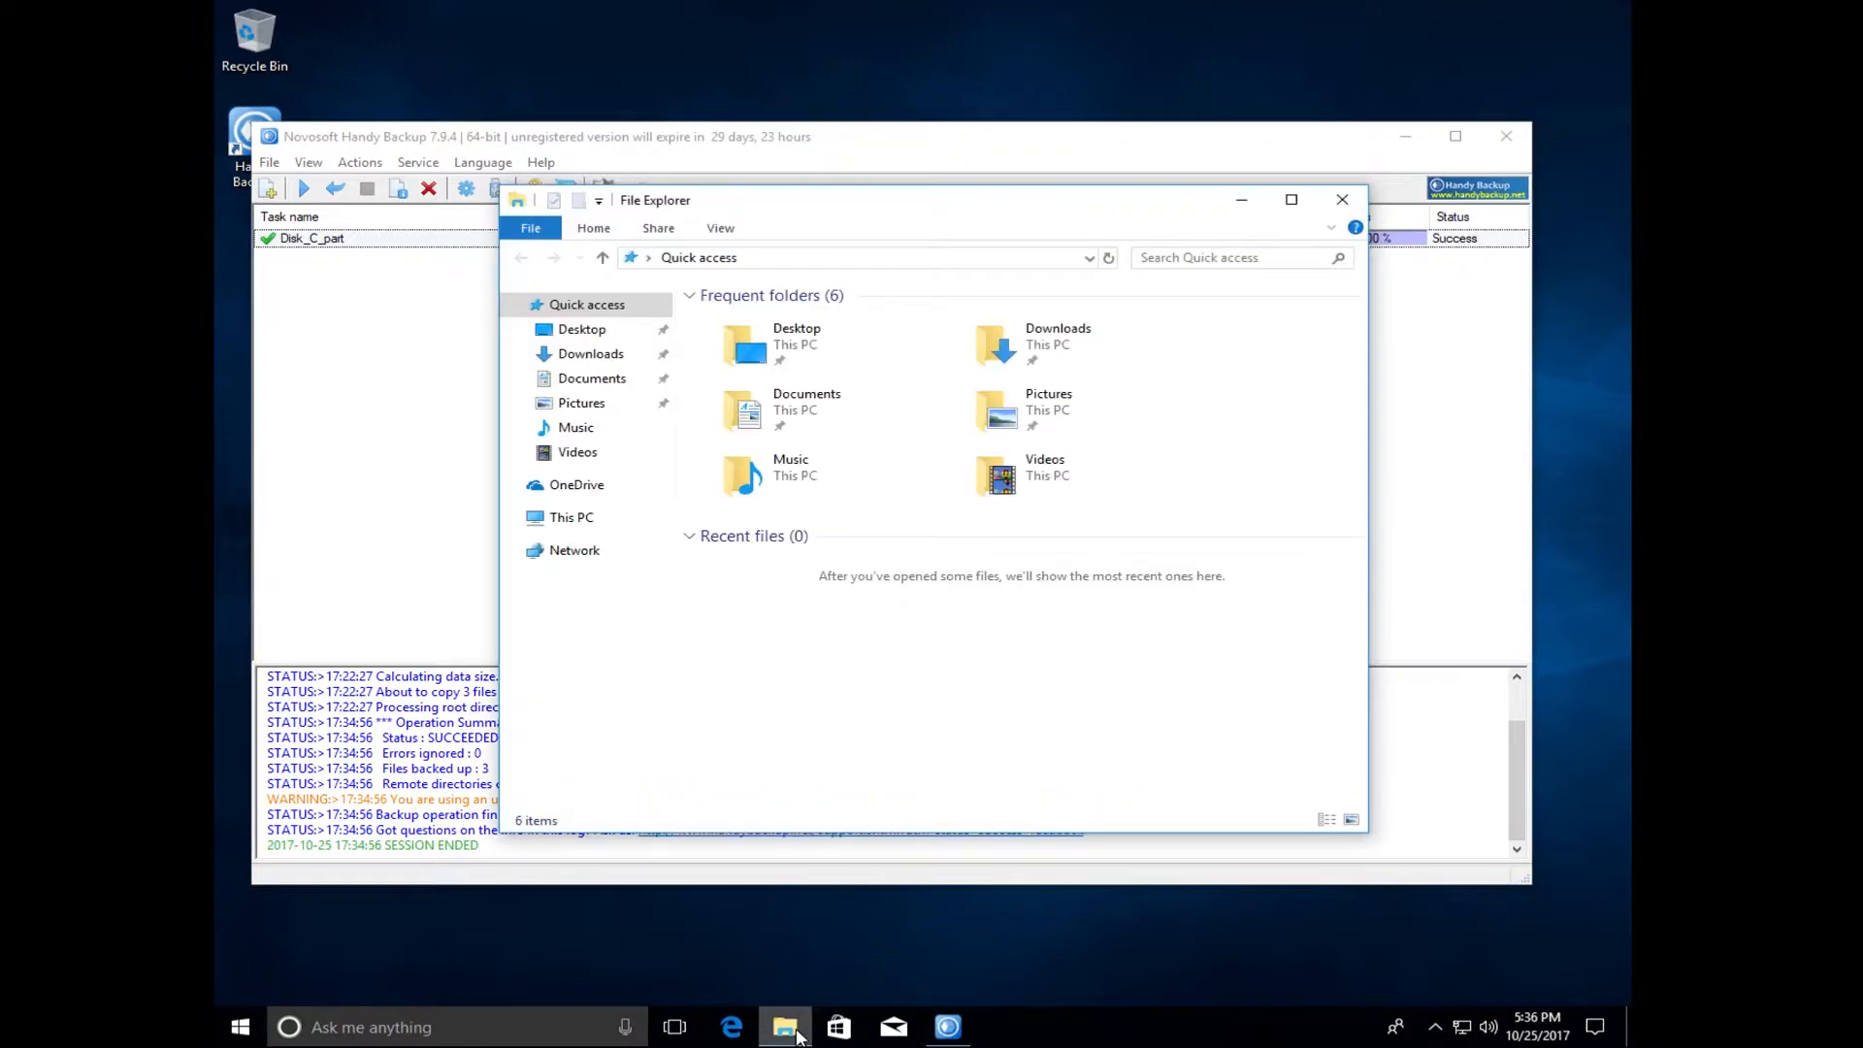
click(582, 515)
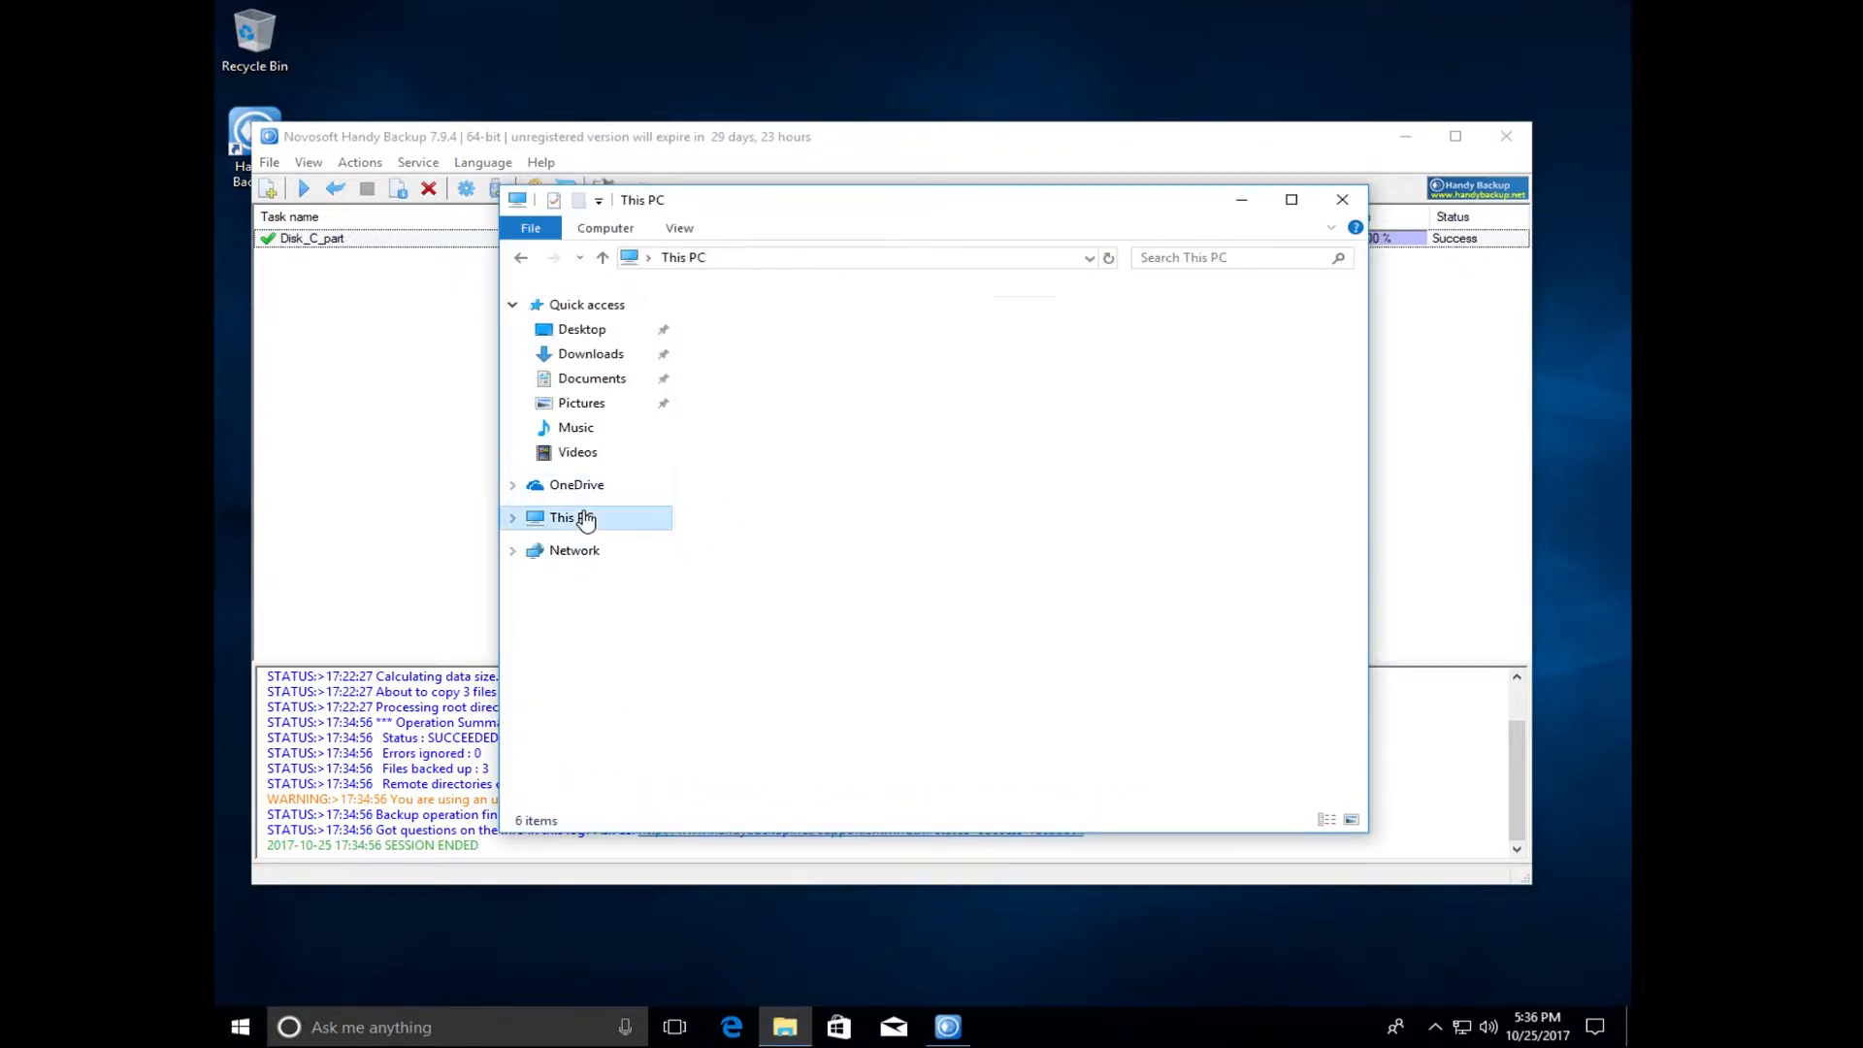
click(1103, 621)
double_click(1103, 621)
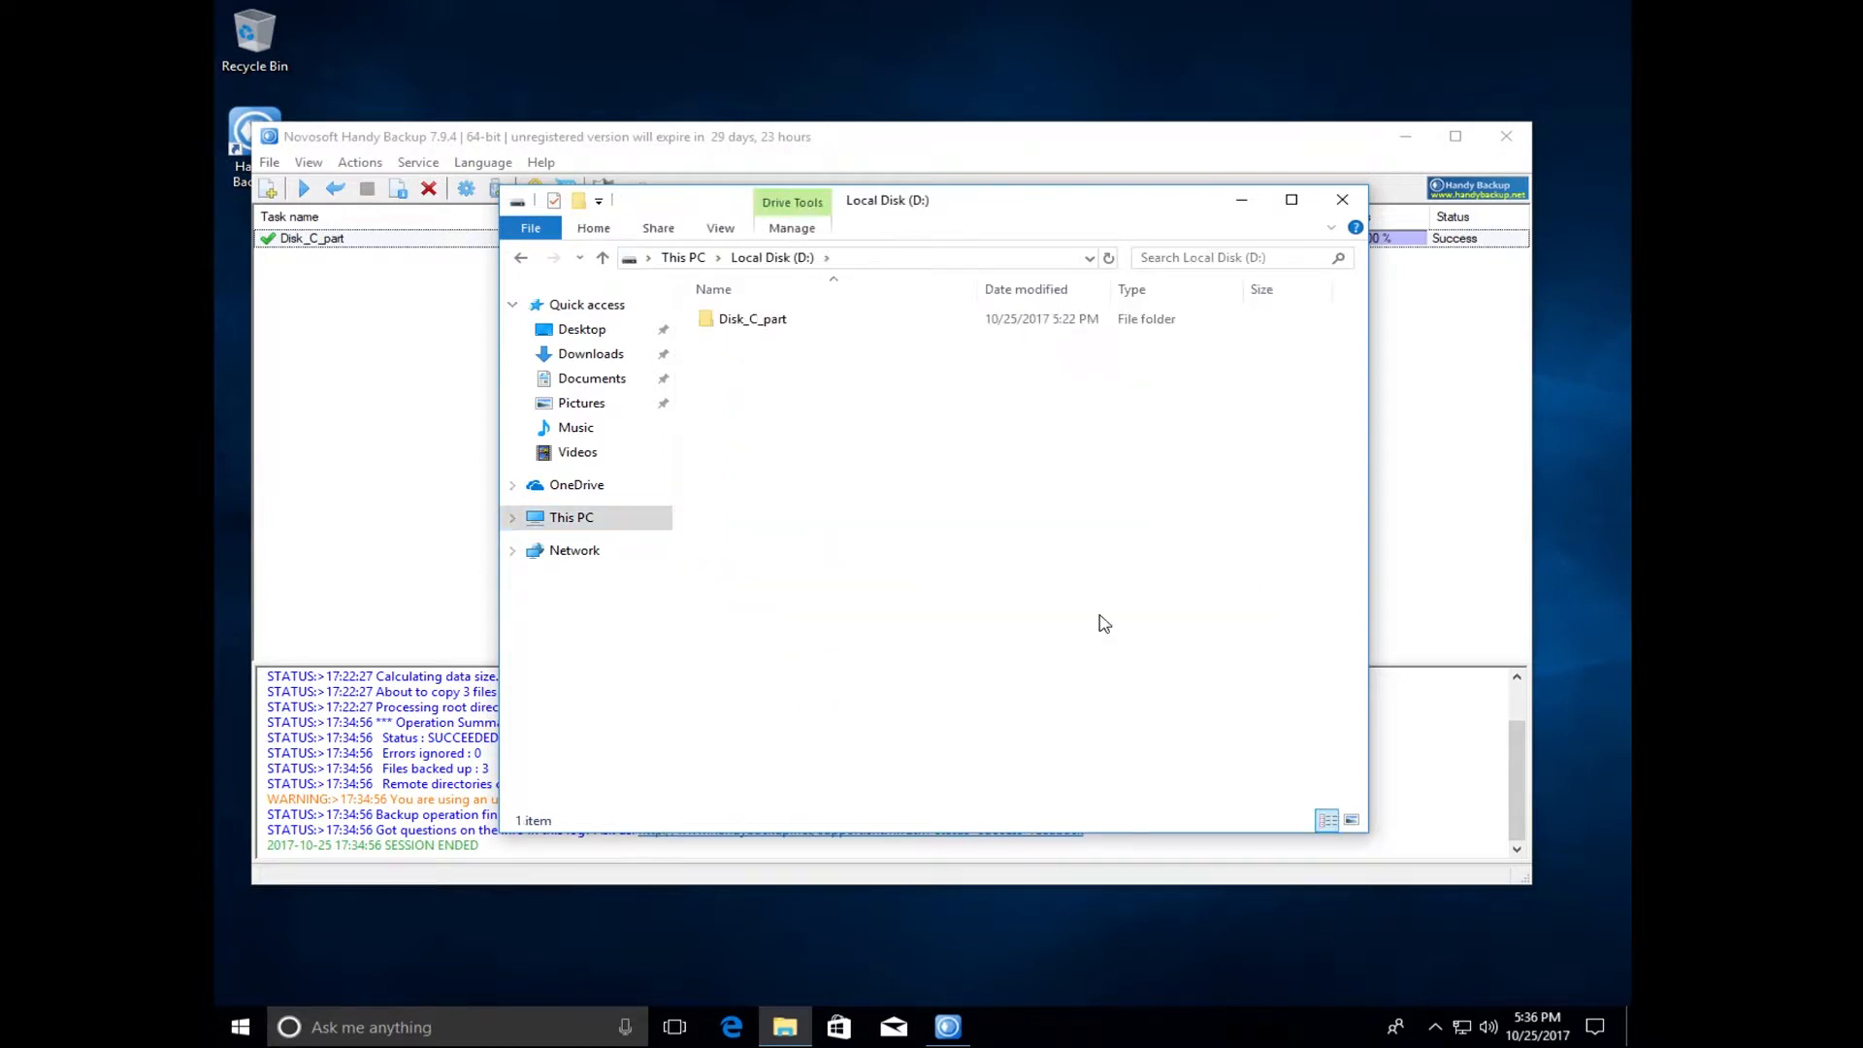
double_click(744, 316)
double_click(745, 321)
double_click(777, 327)
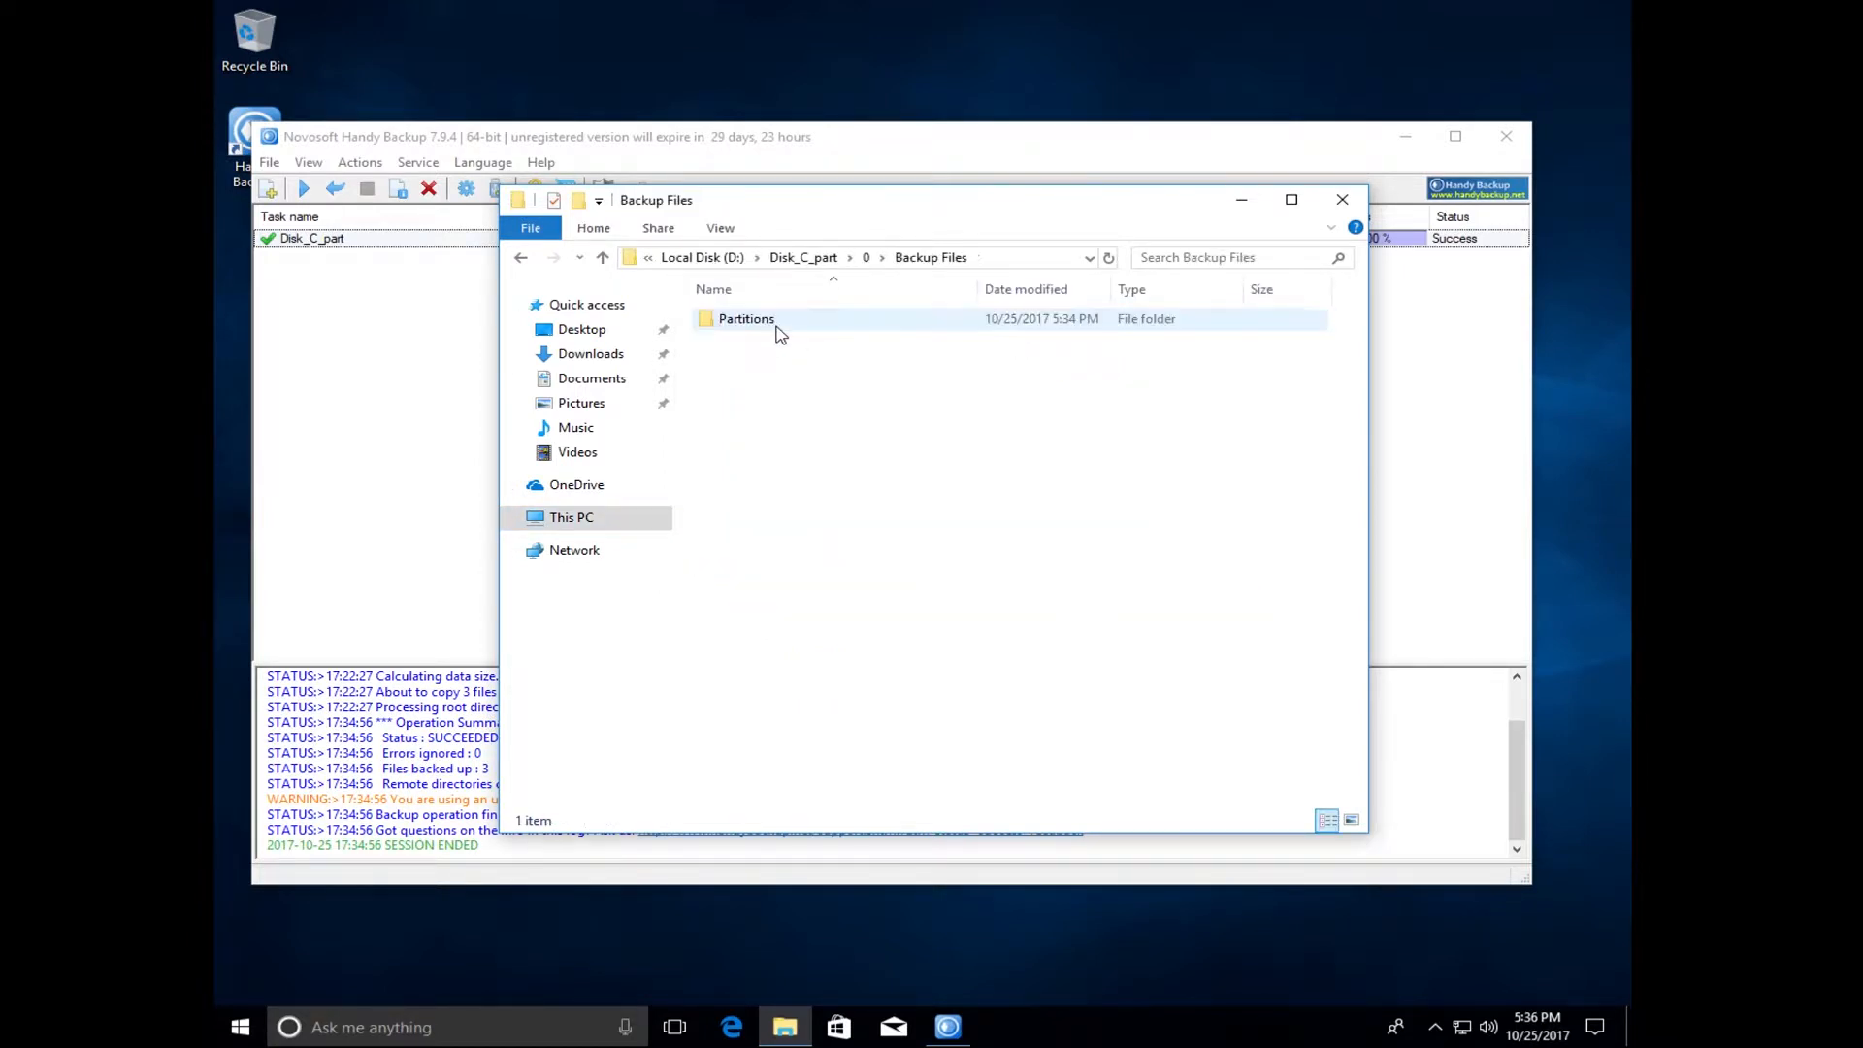
double_click(771, 321)
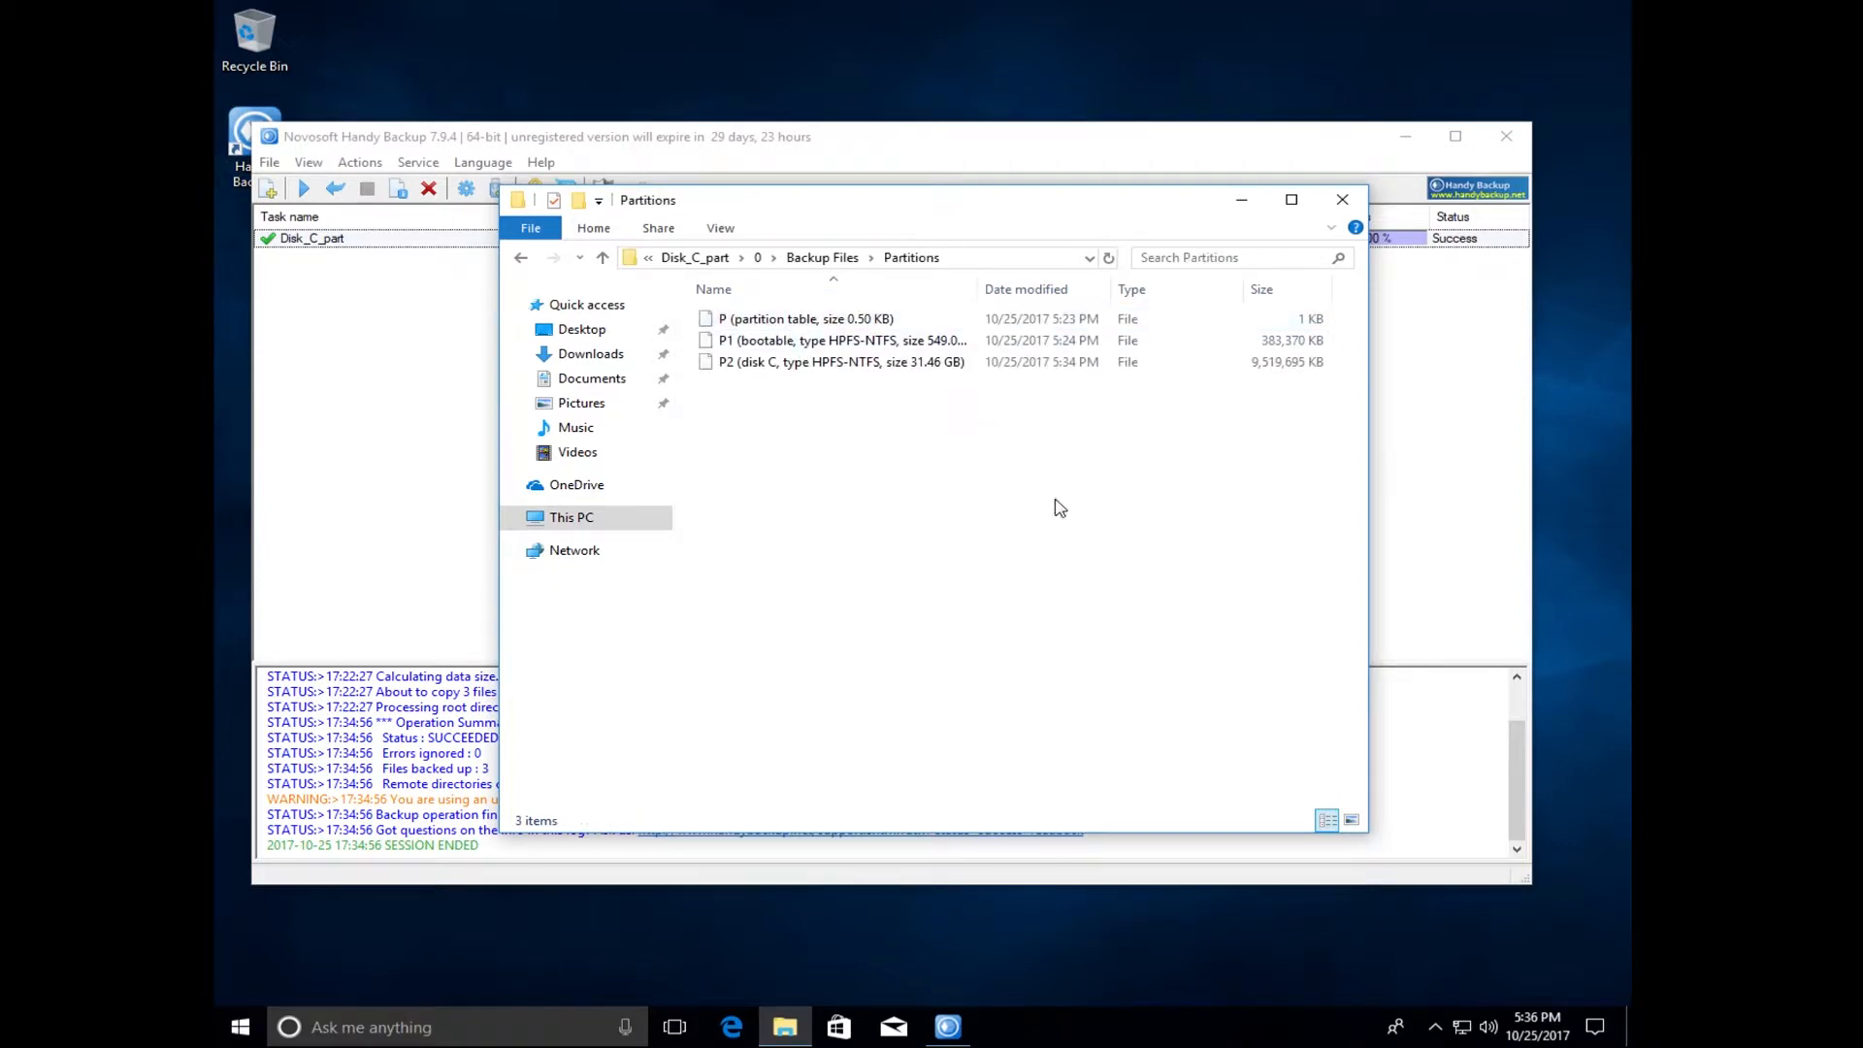
Step: Check the size of the P2 (disk C) backup file in its properties, and close them
click(788, 373)
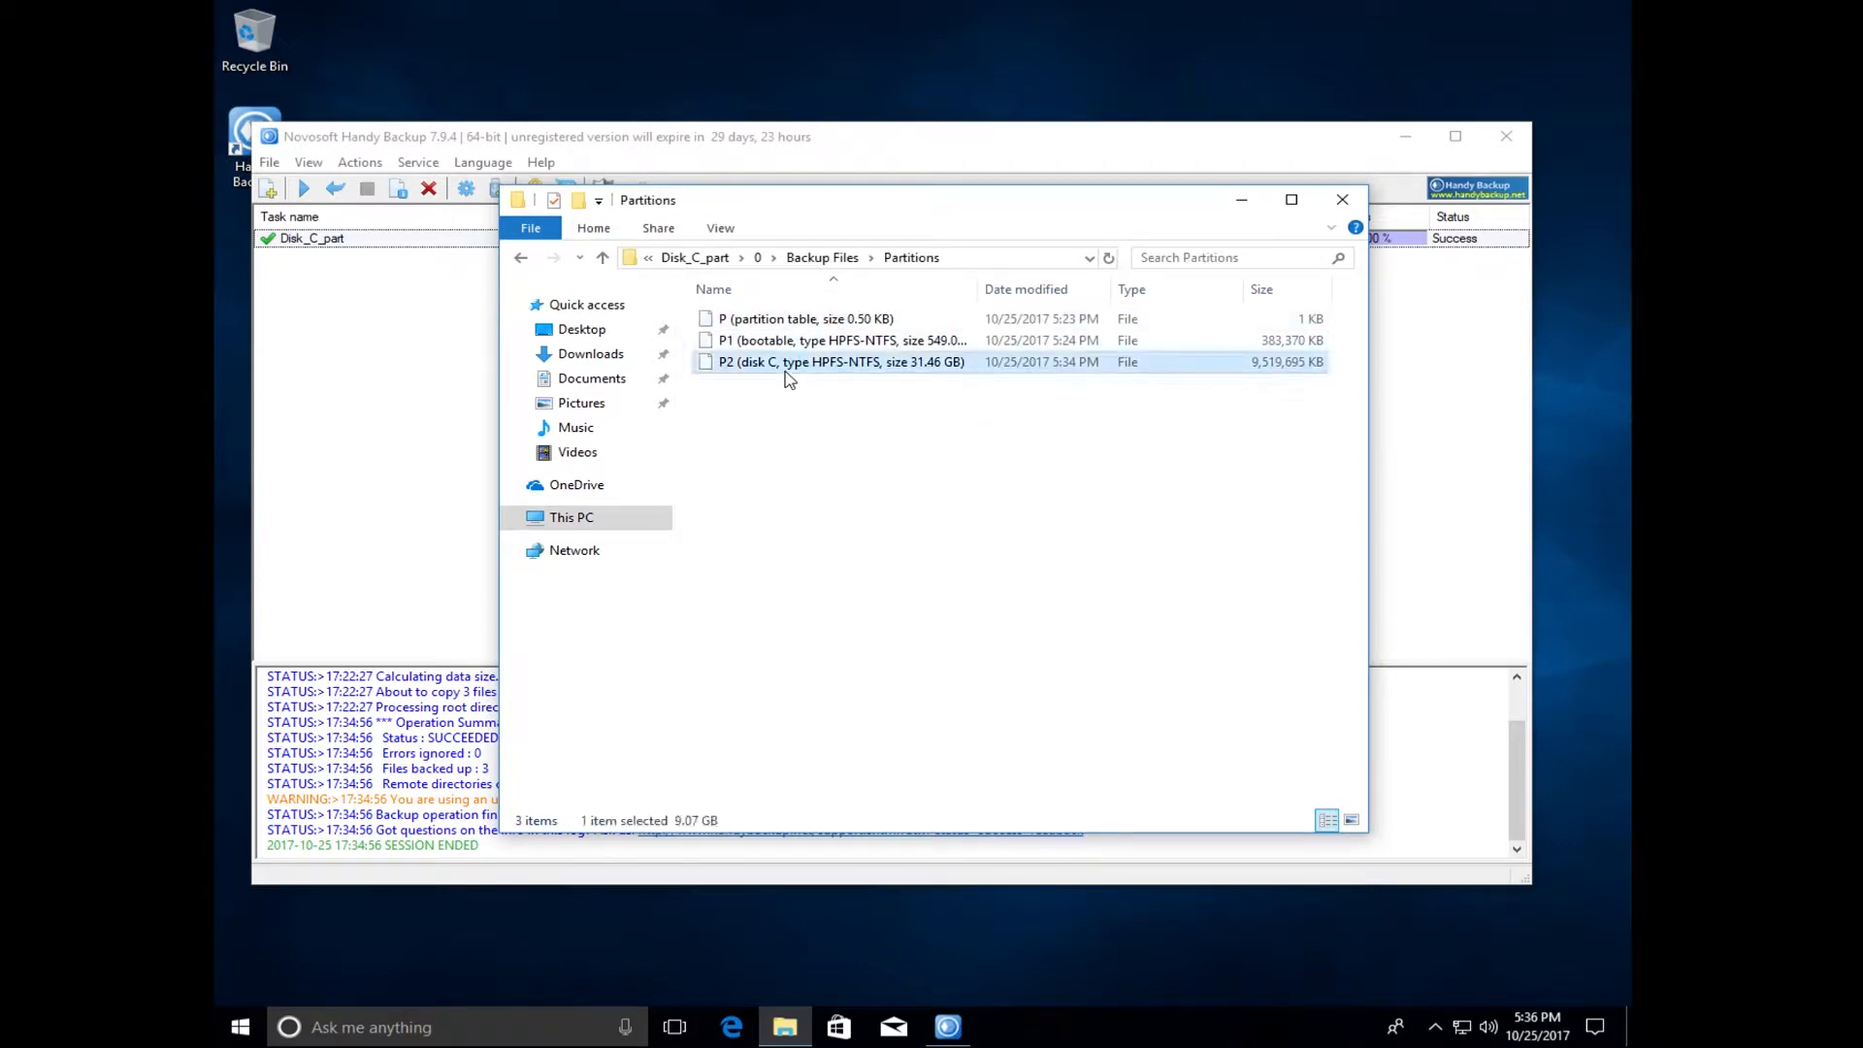
right_click(790, 376)
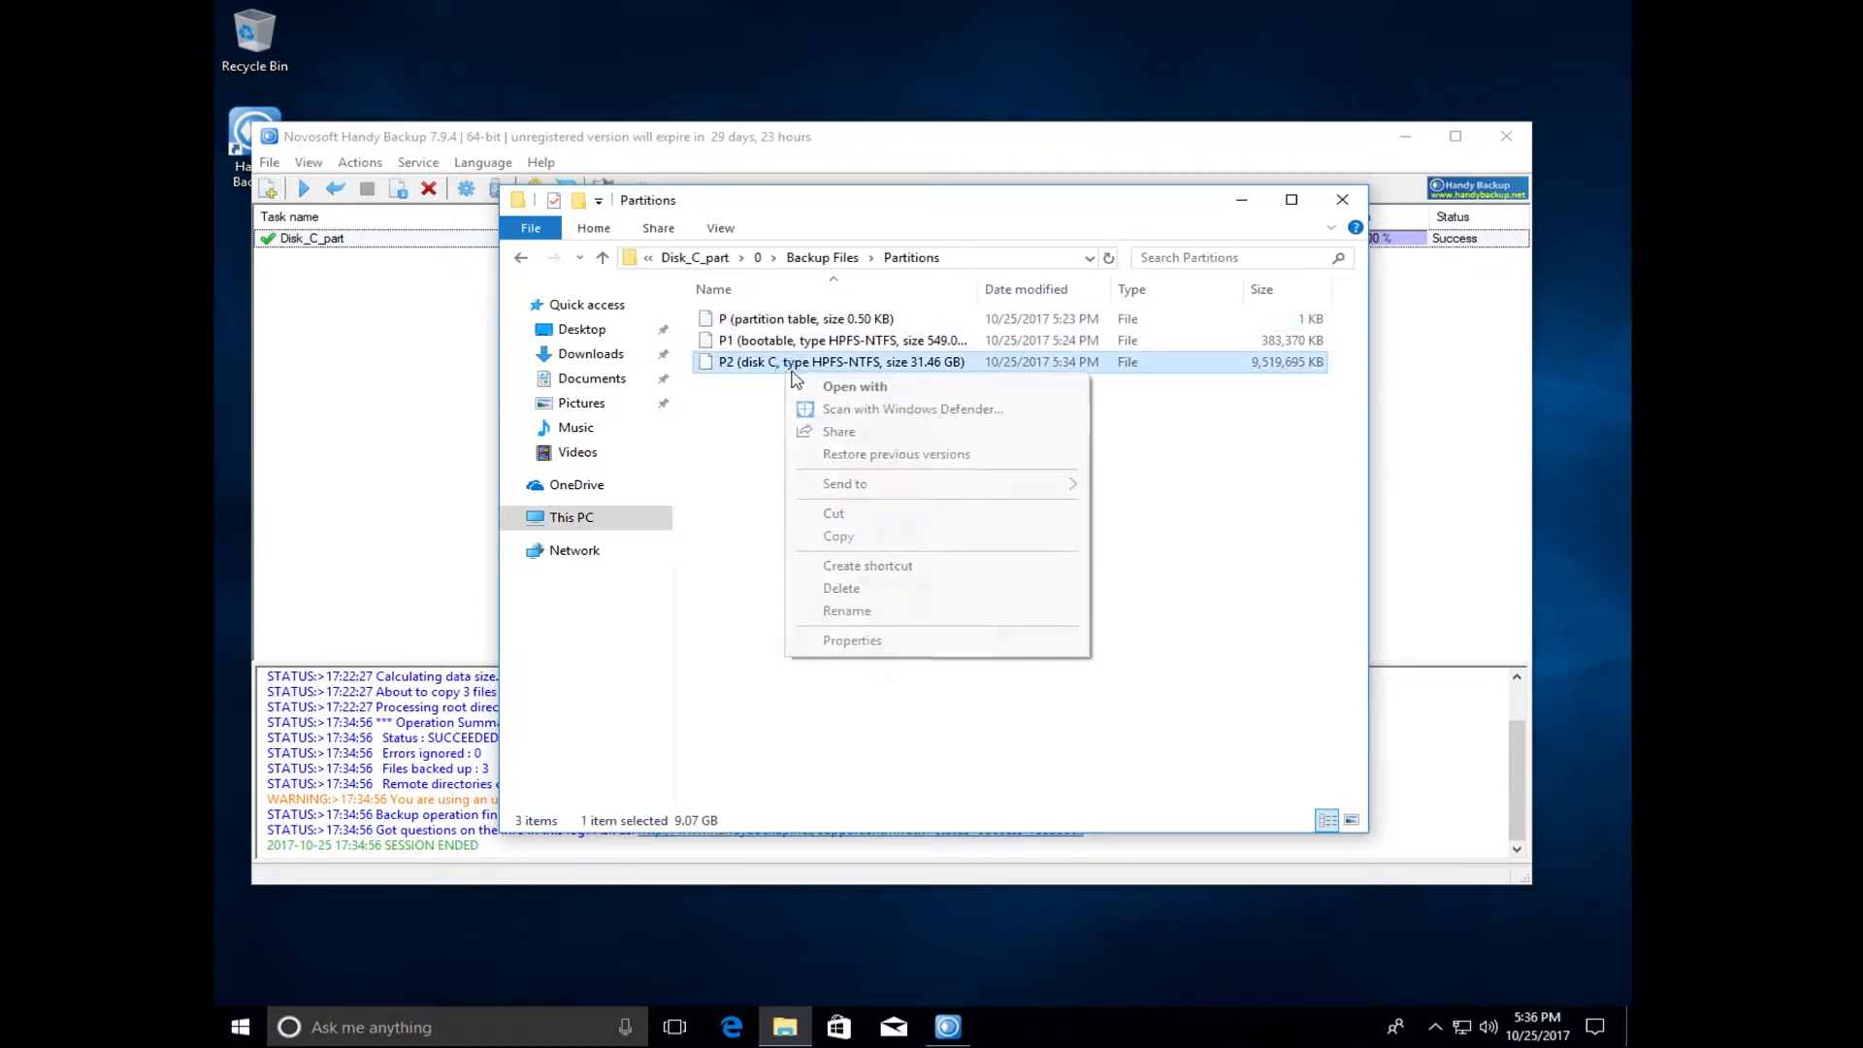
click(908, 645)
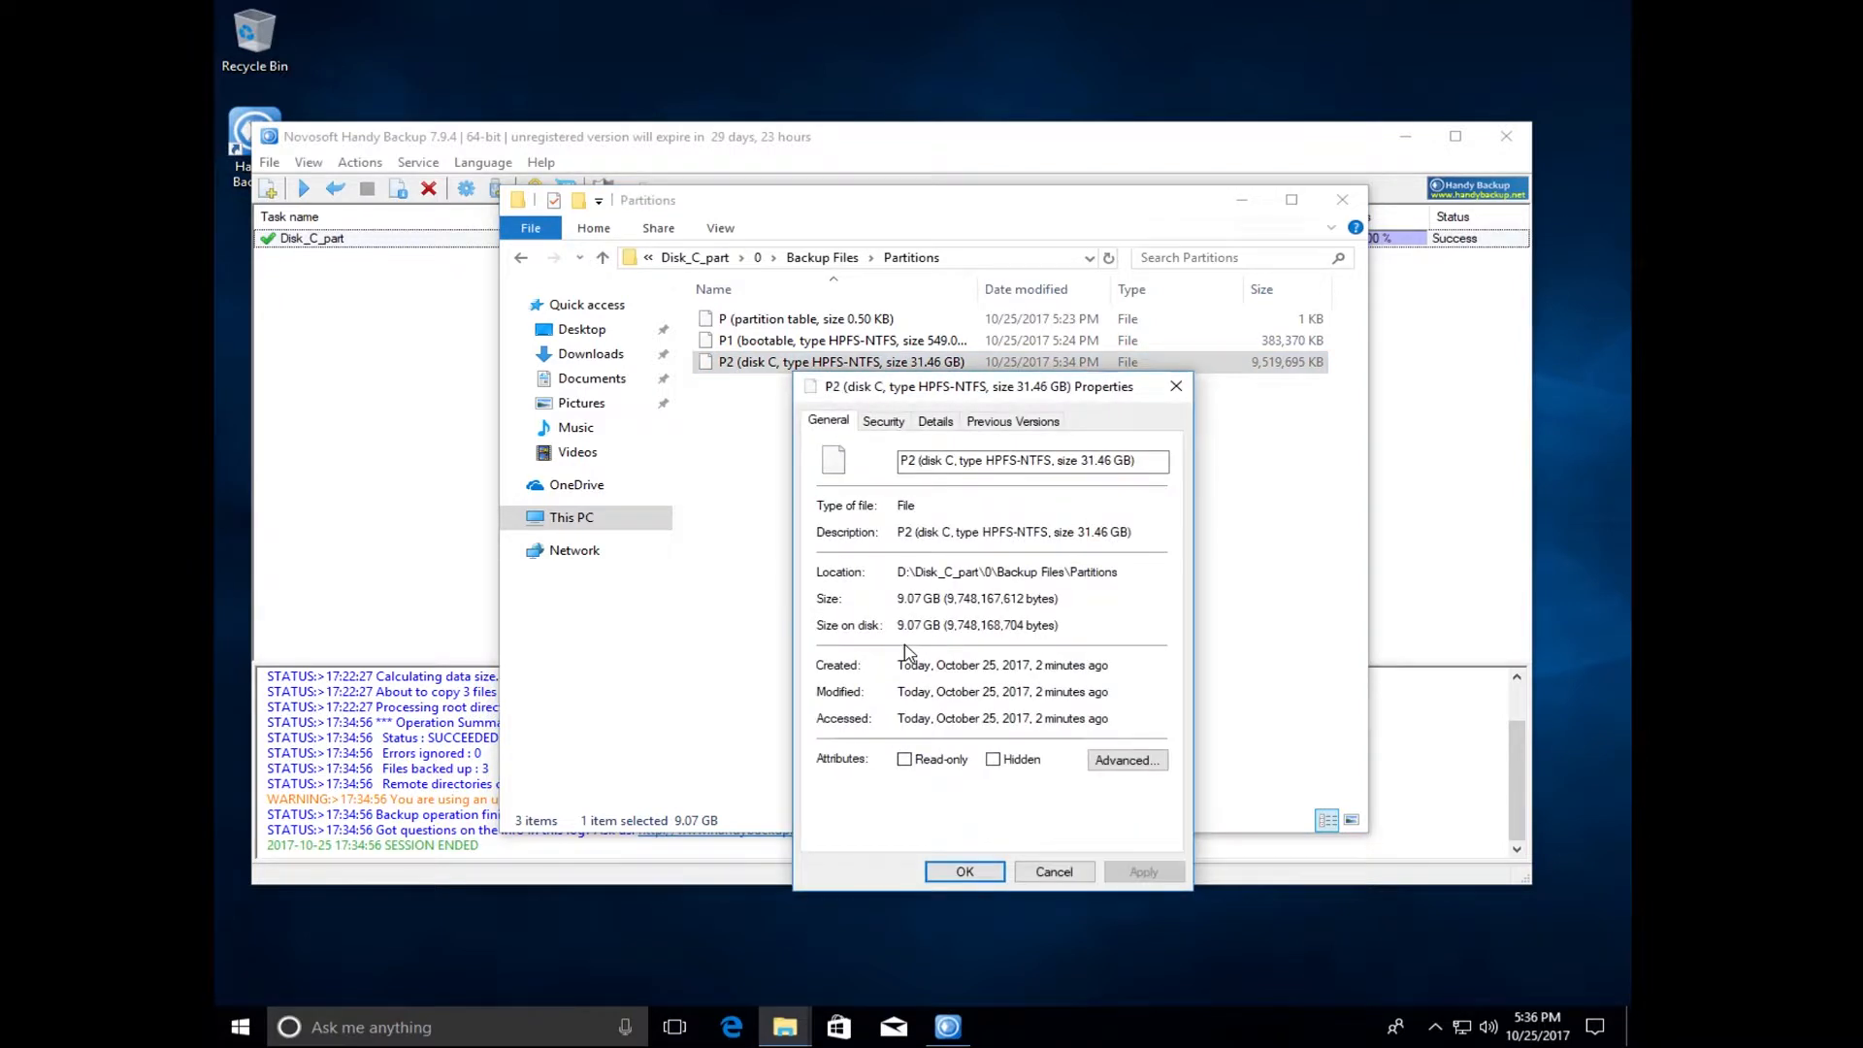
click(1175, 387)
Step: Open the properties of Local Disk (C:) from This PC to check its used space
click(575, 517)
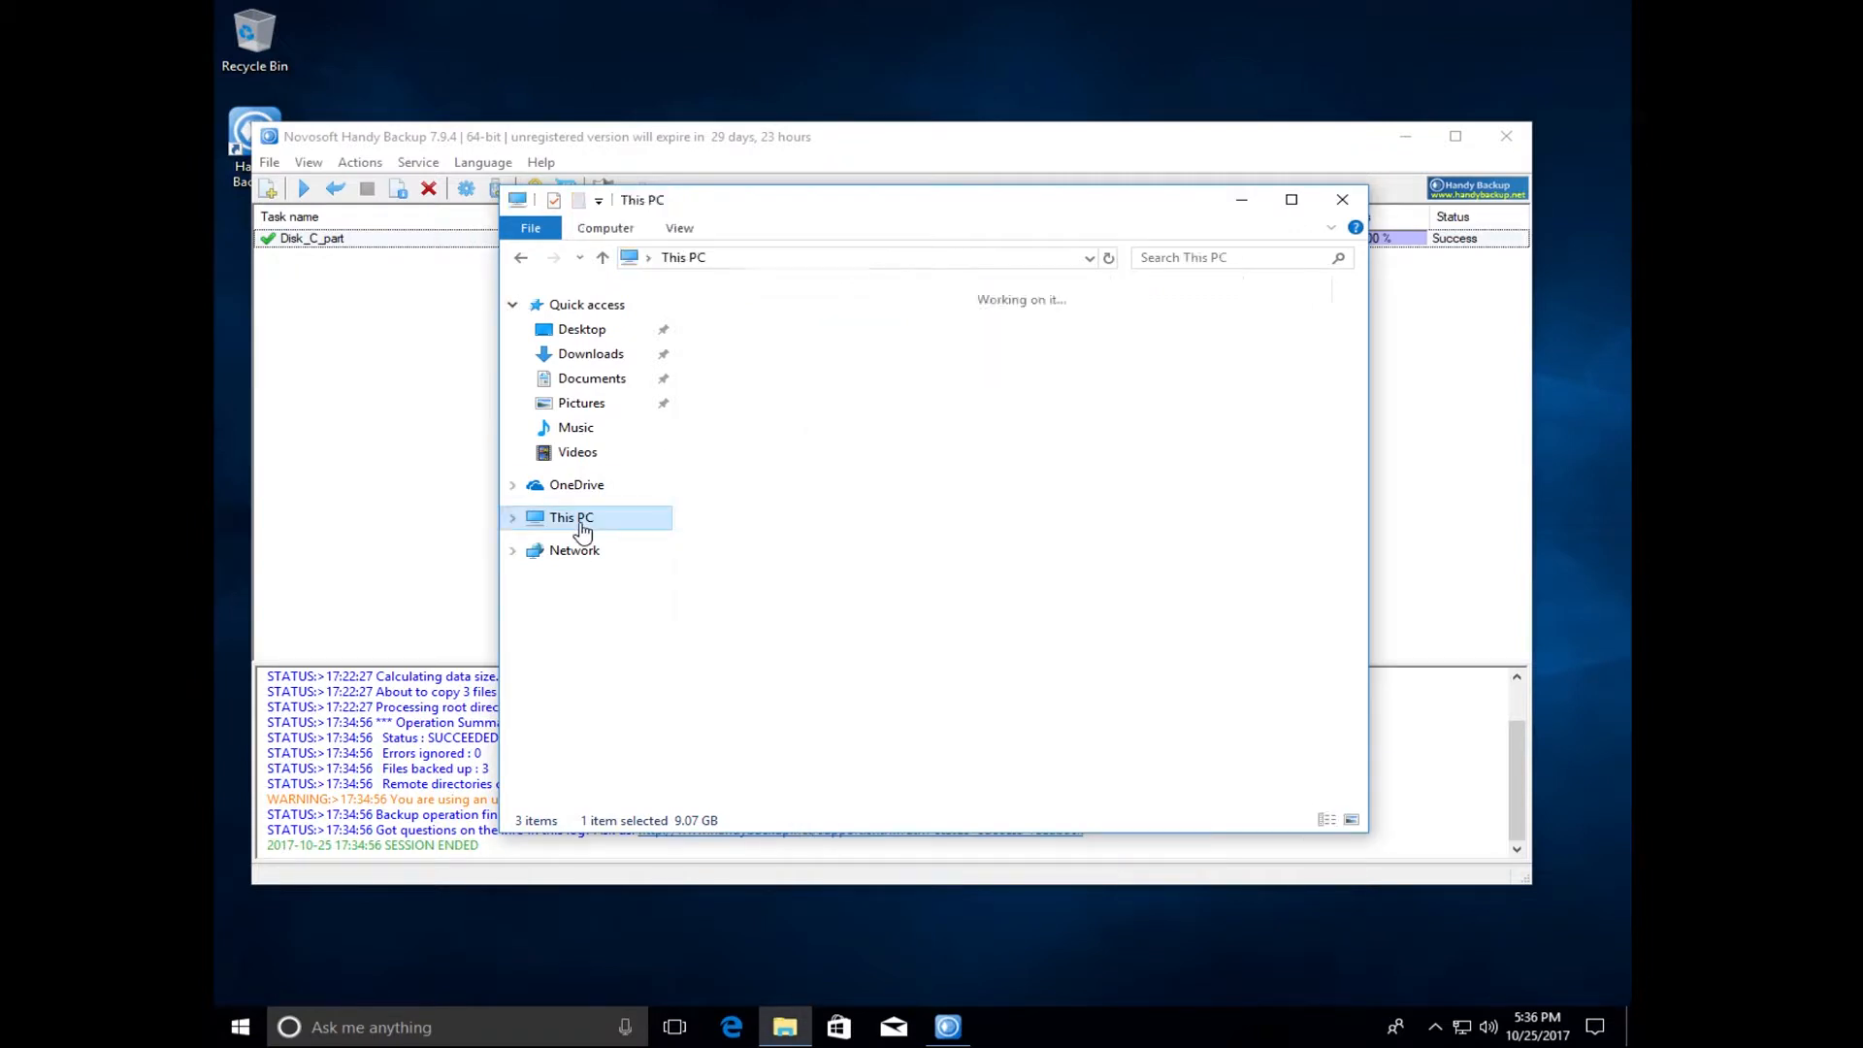
click(801, 613)
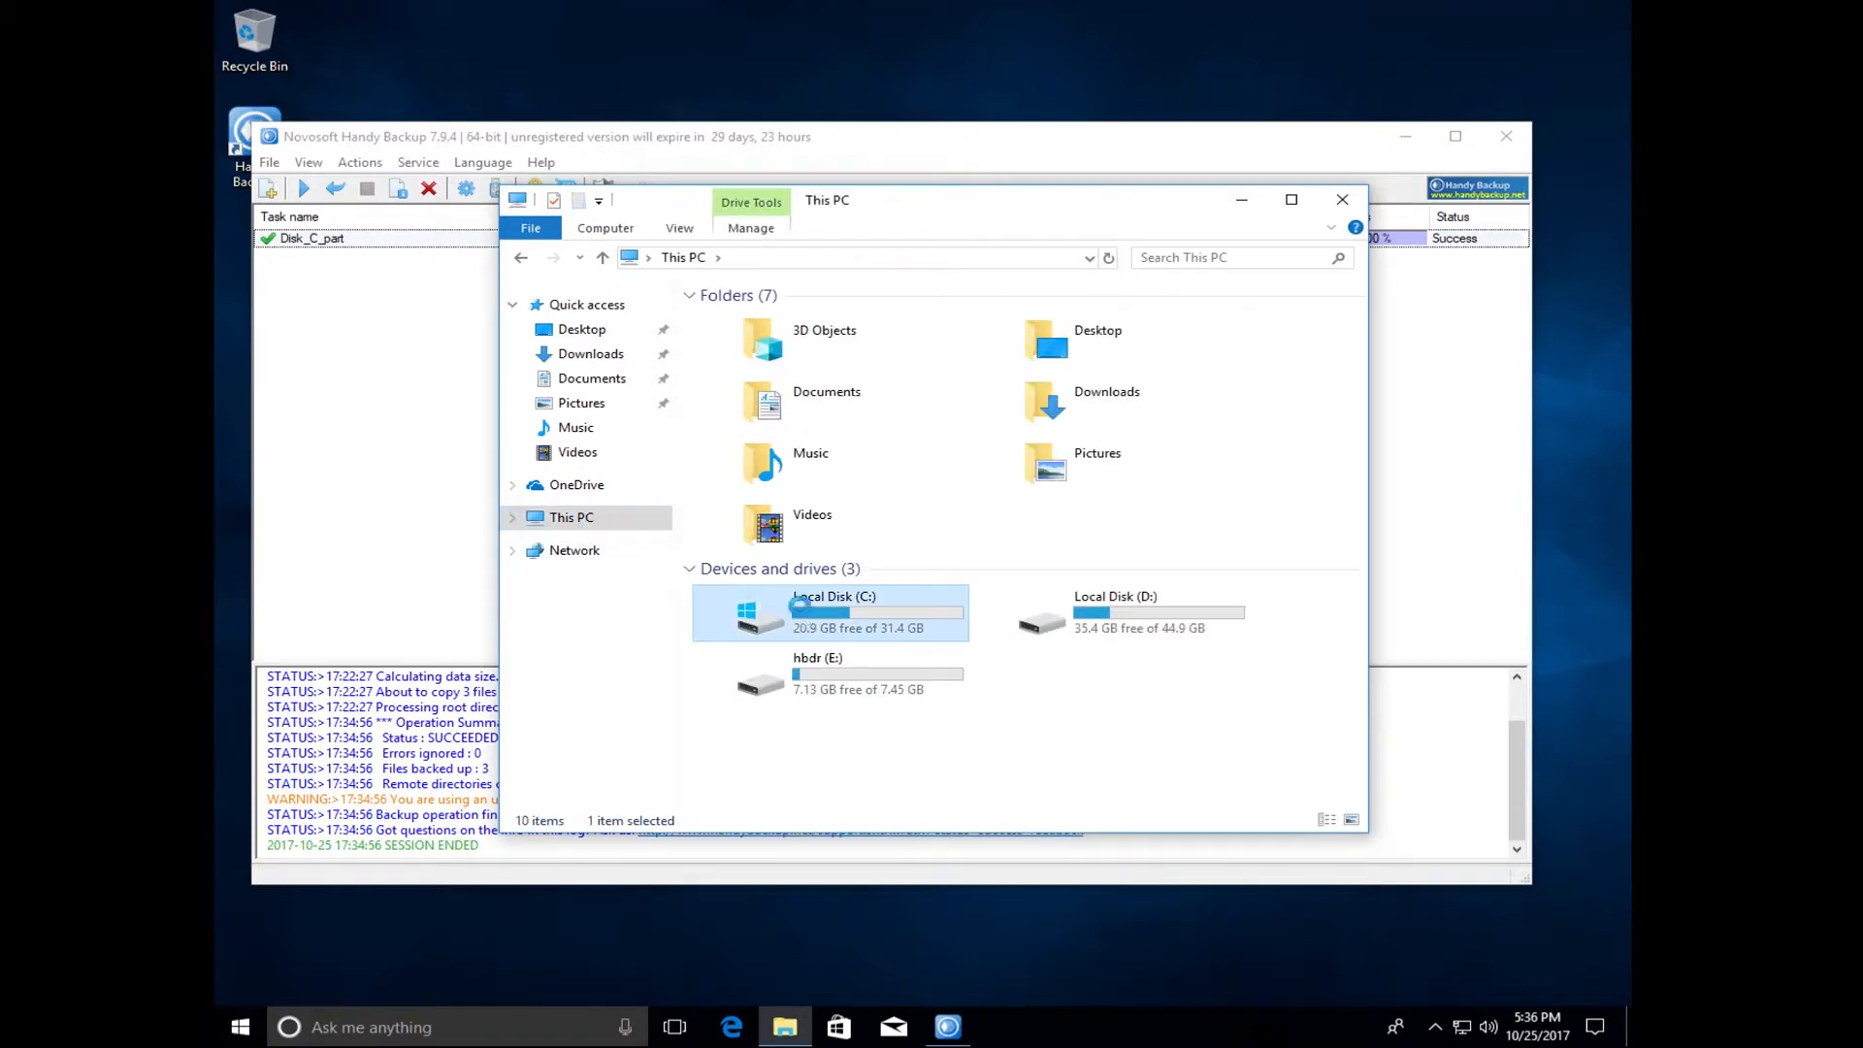
right_click(802, 611)
click(932, 929)
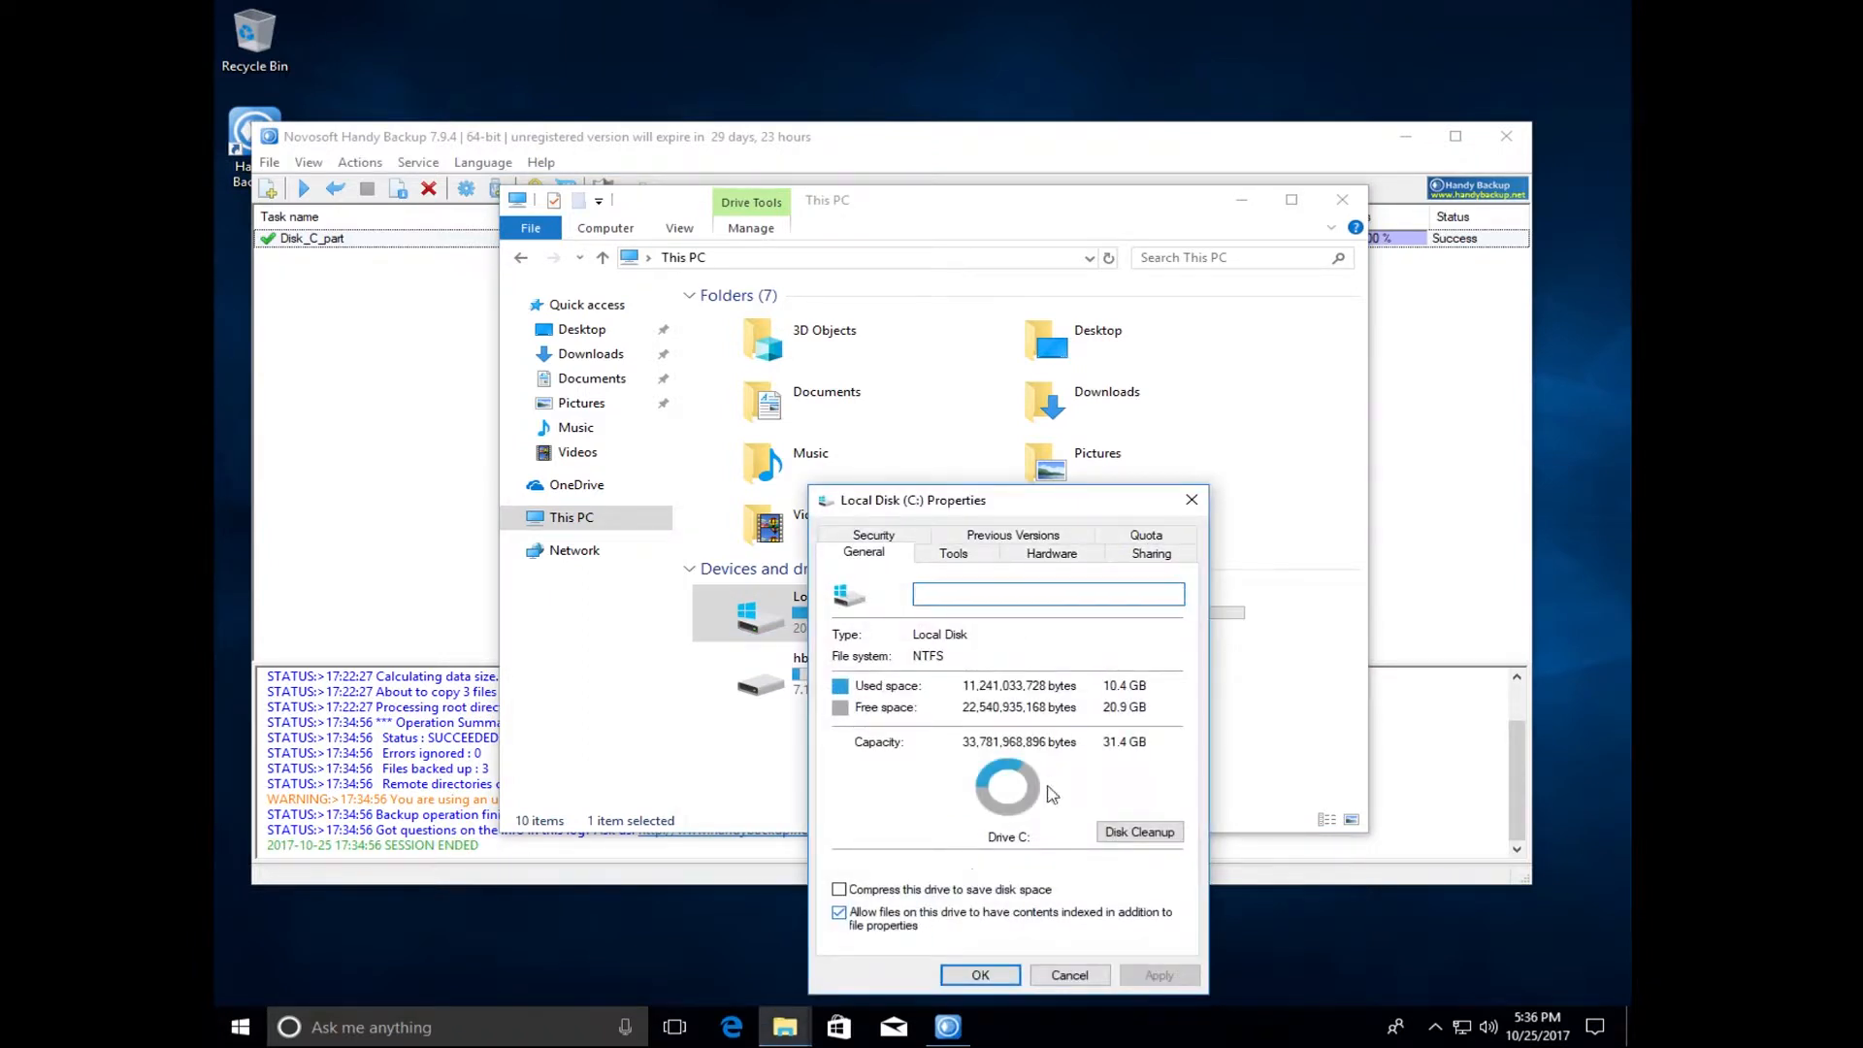
Step: Close the Local Disk (C:) properties and File Explorer, and exit Handy Backup
click(1193, 501)
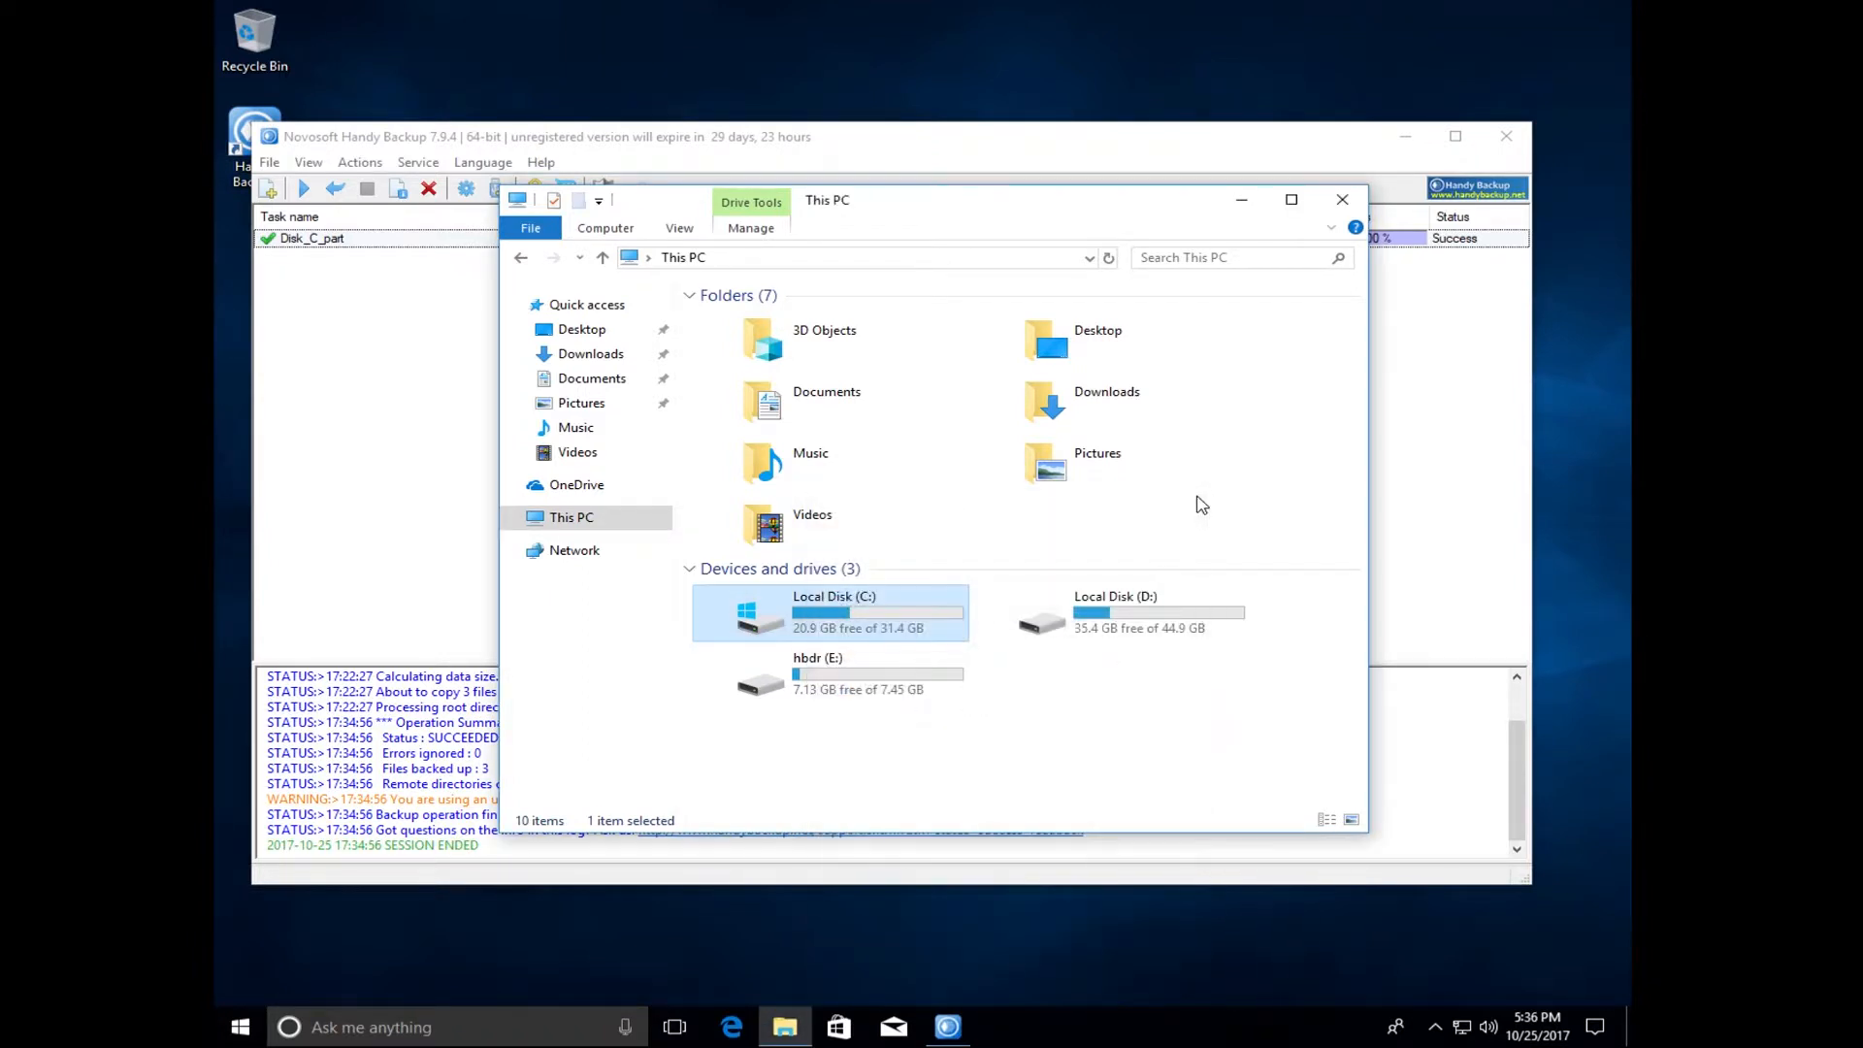
click(1344, 201)
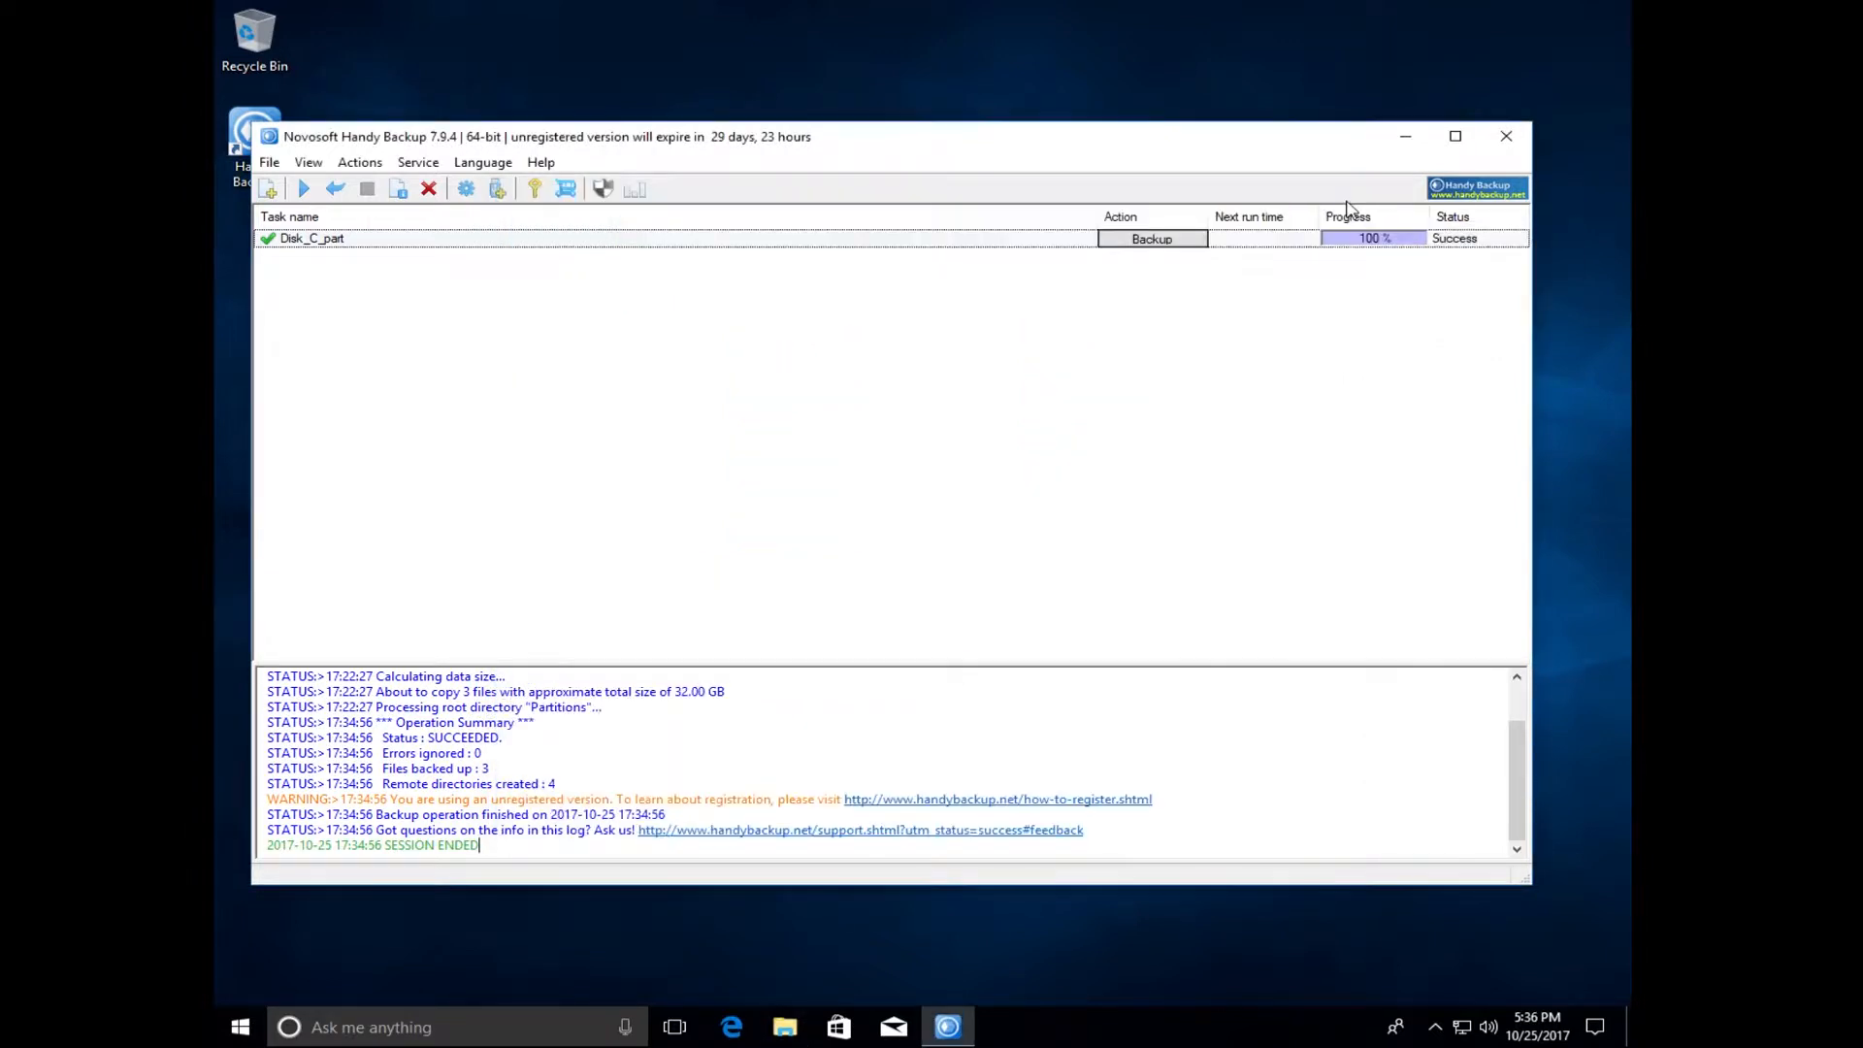
click(263, 165)
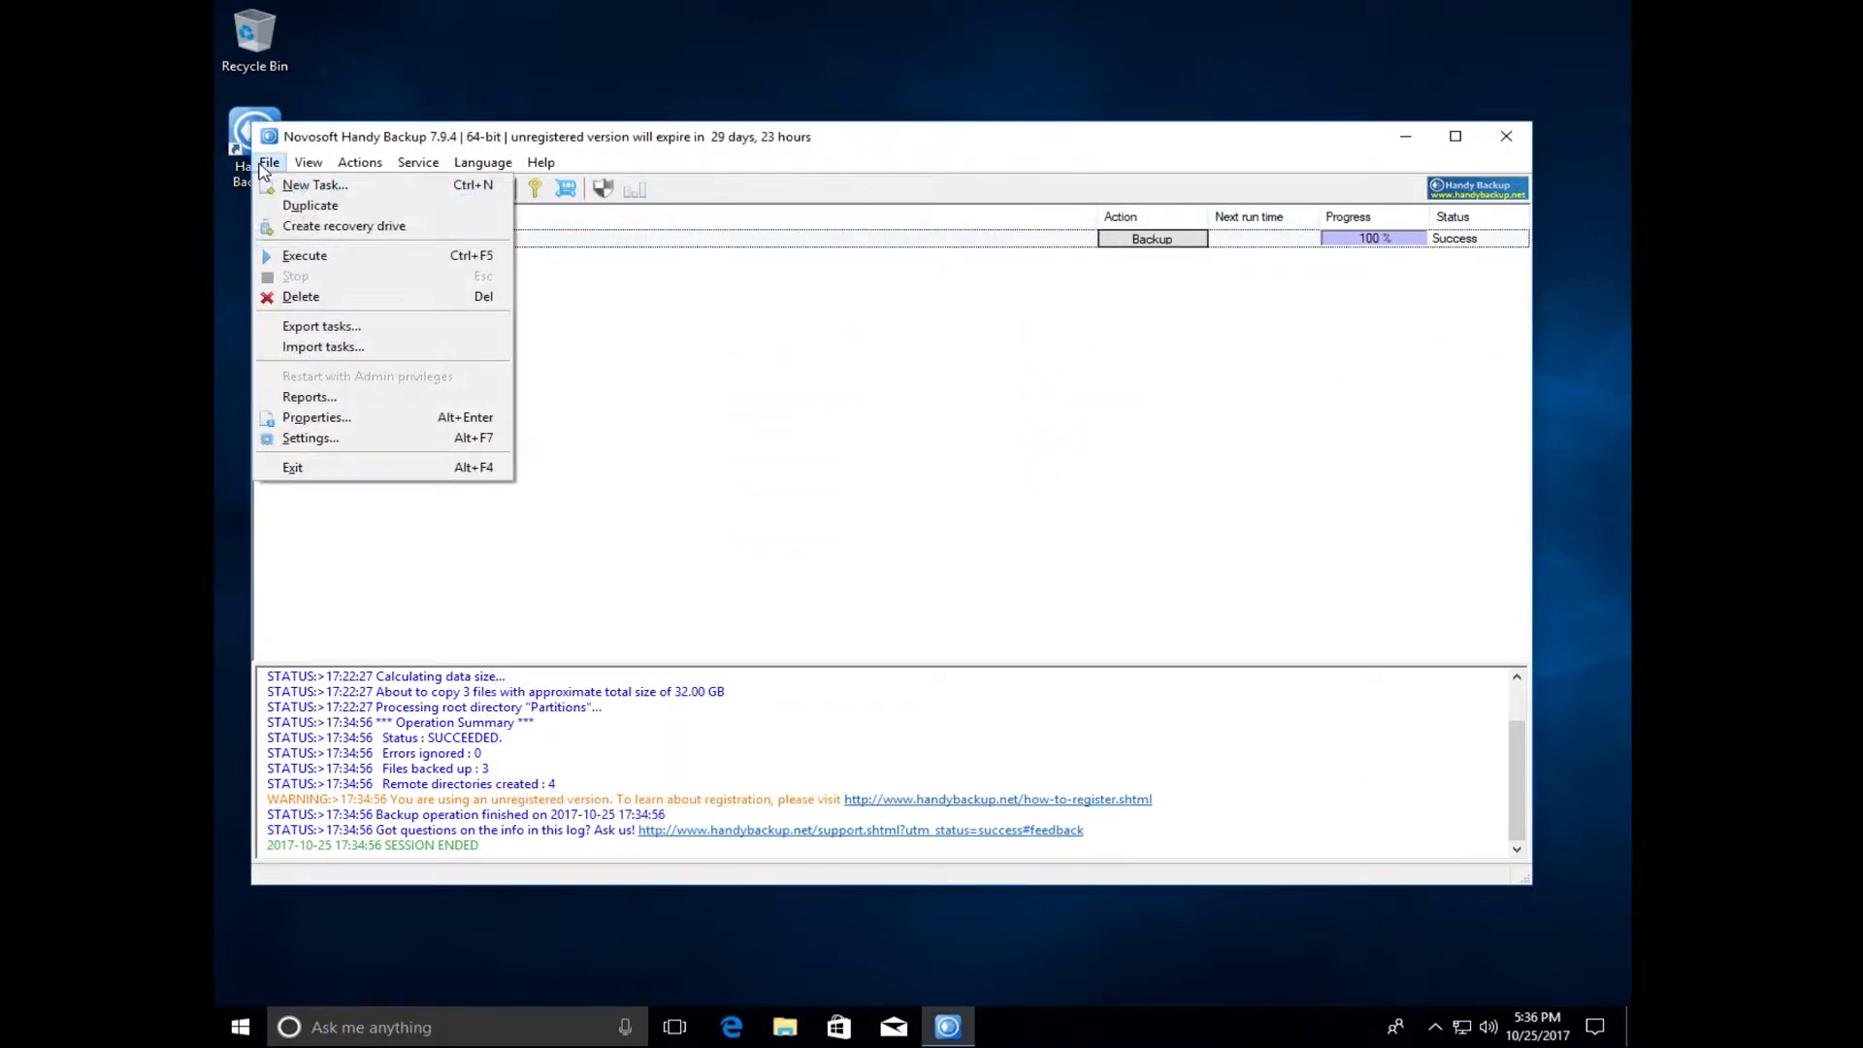
click(357, 470)
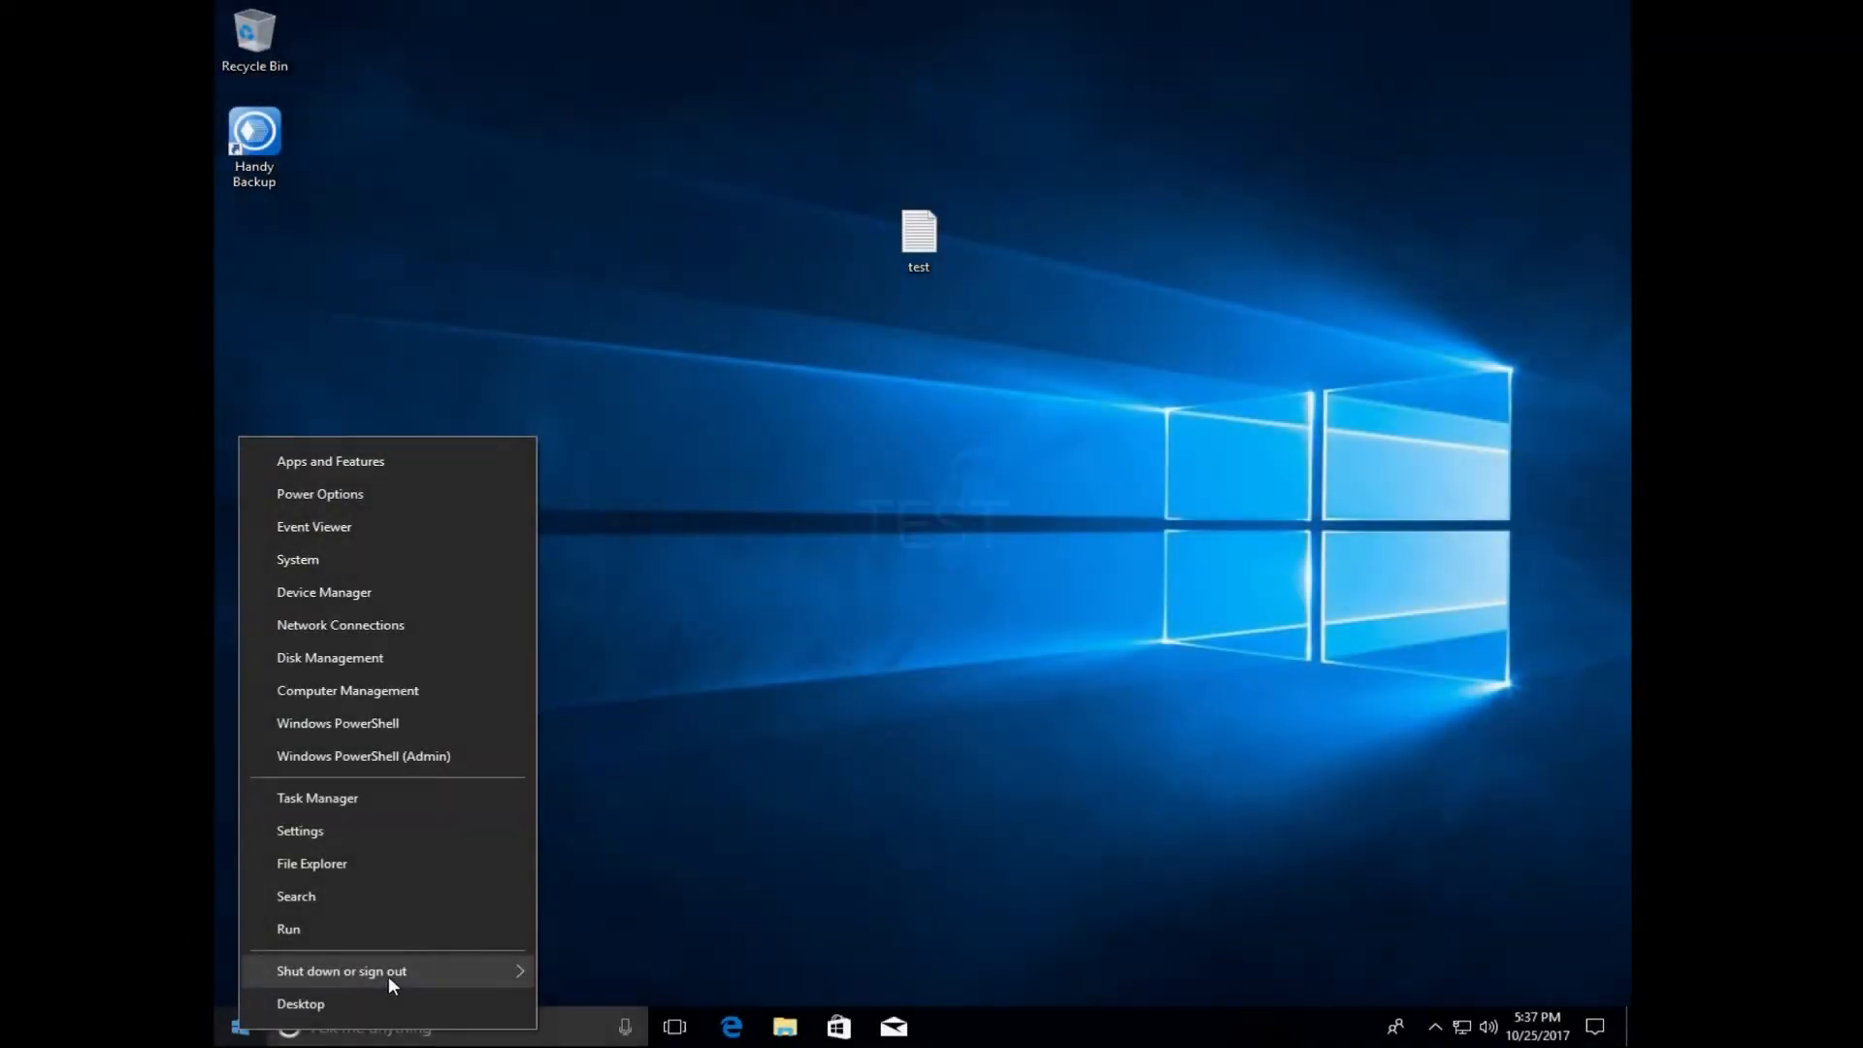
Step: Restart Windows and boot from the CD-ROM into Handy Backup's Run Disaster Recovery mode
mouse_move(388, 975)
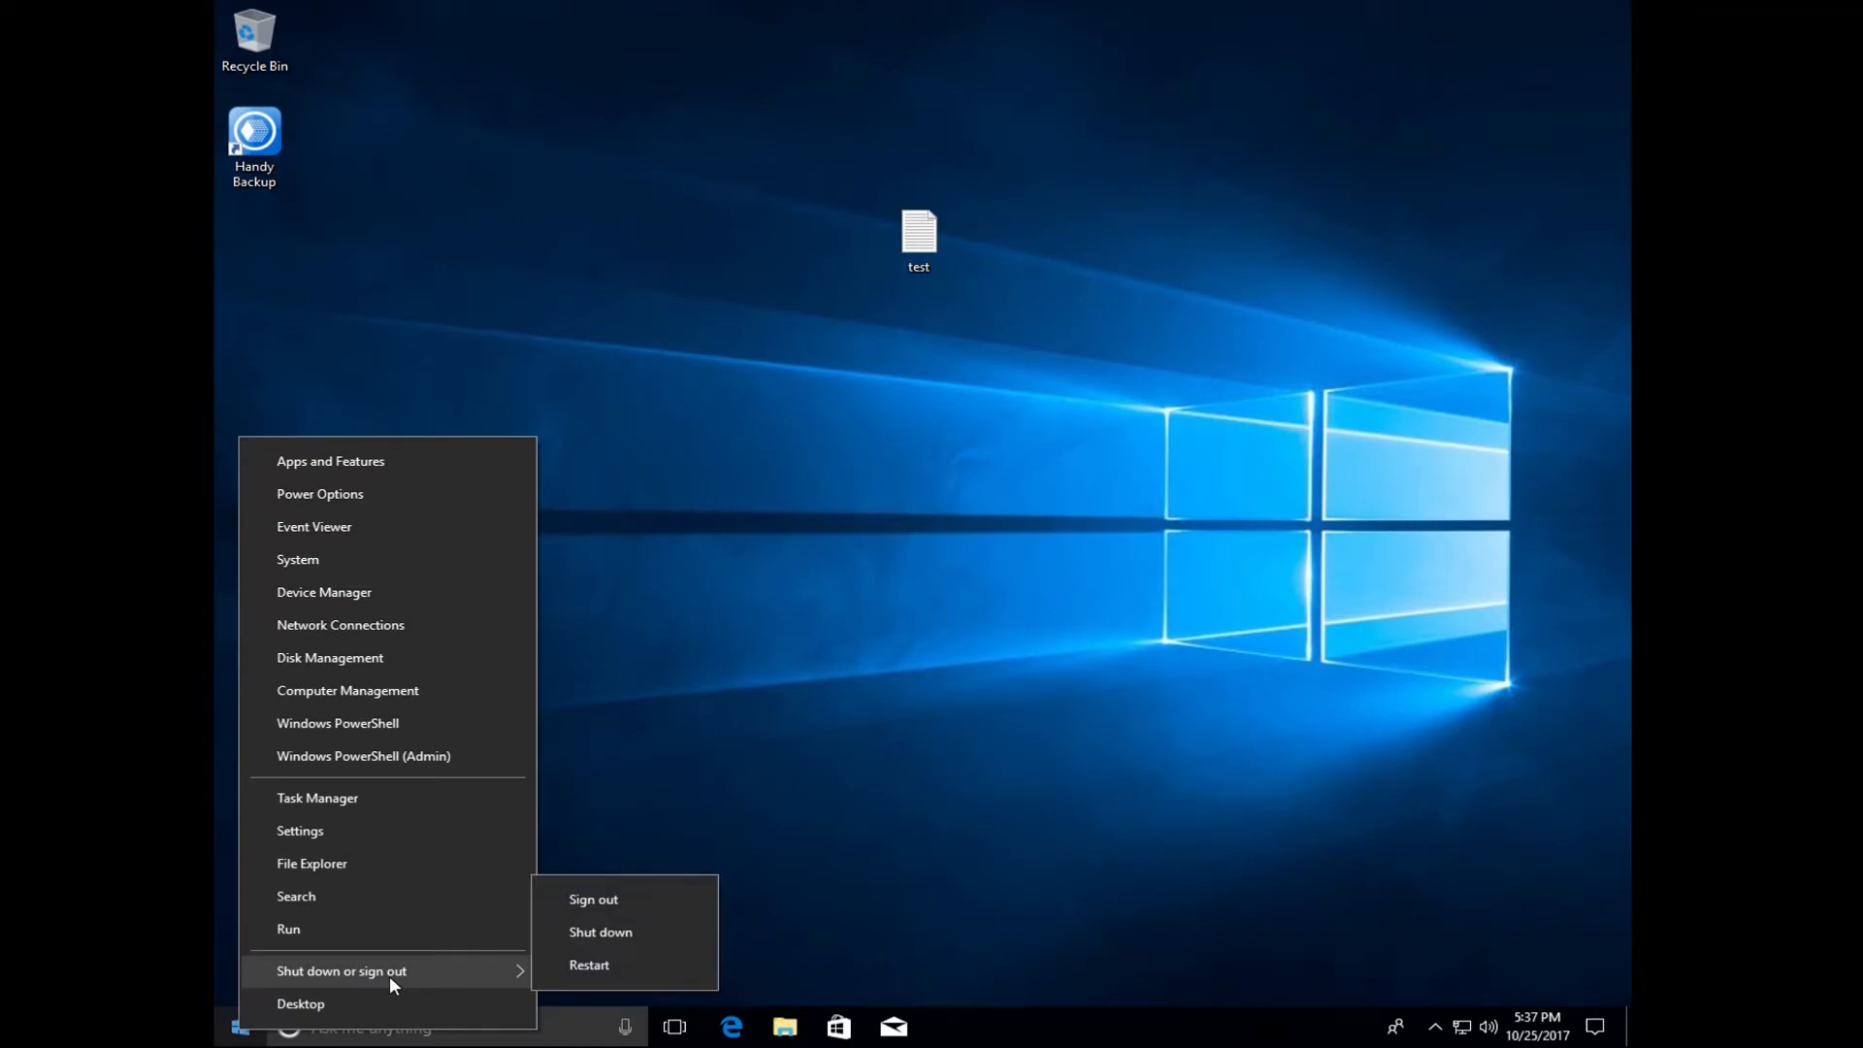
click(585, 966)
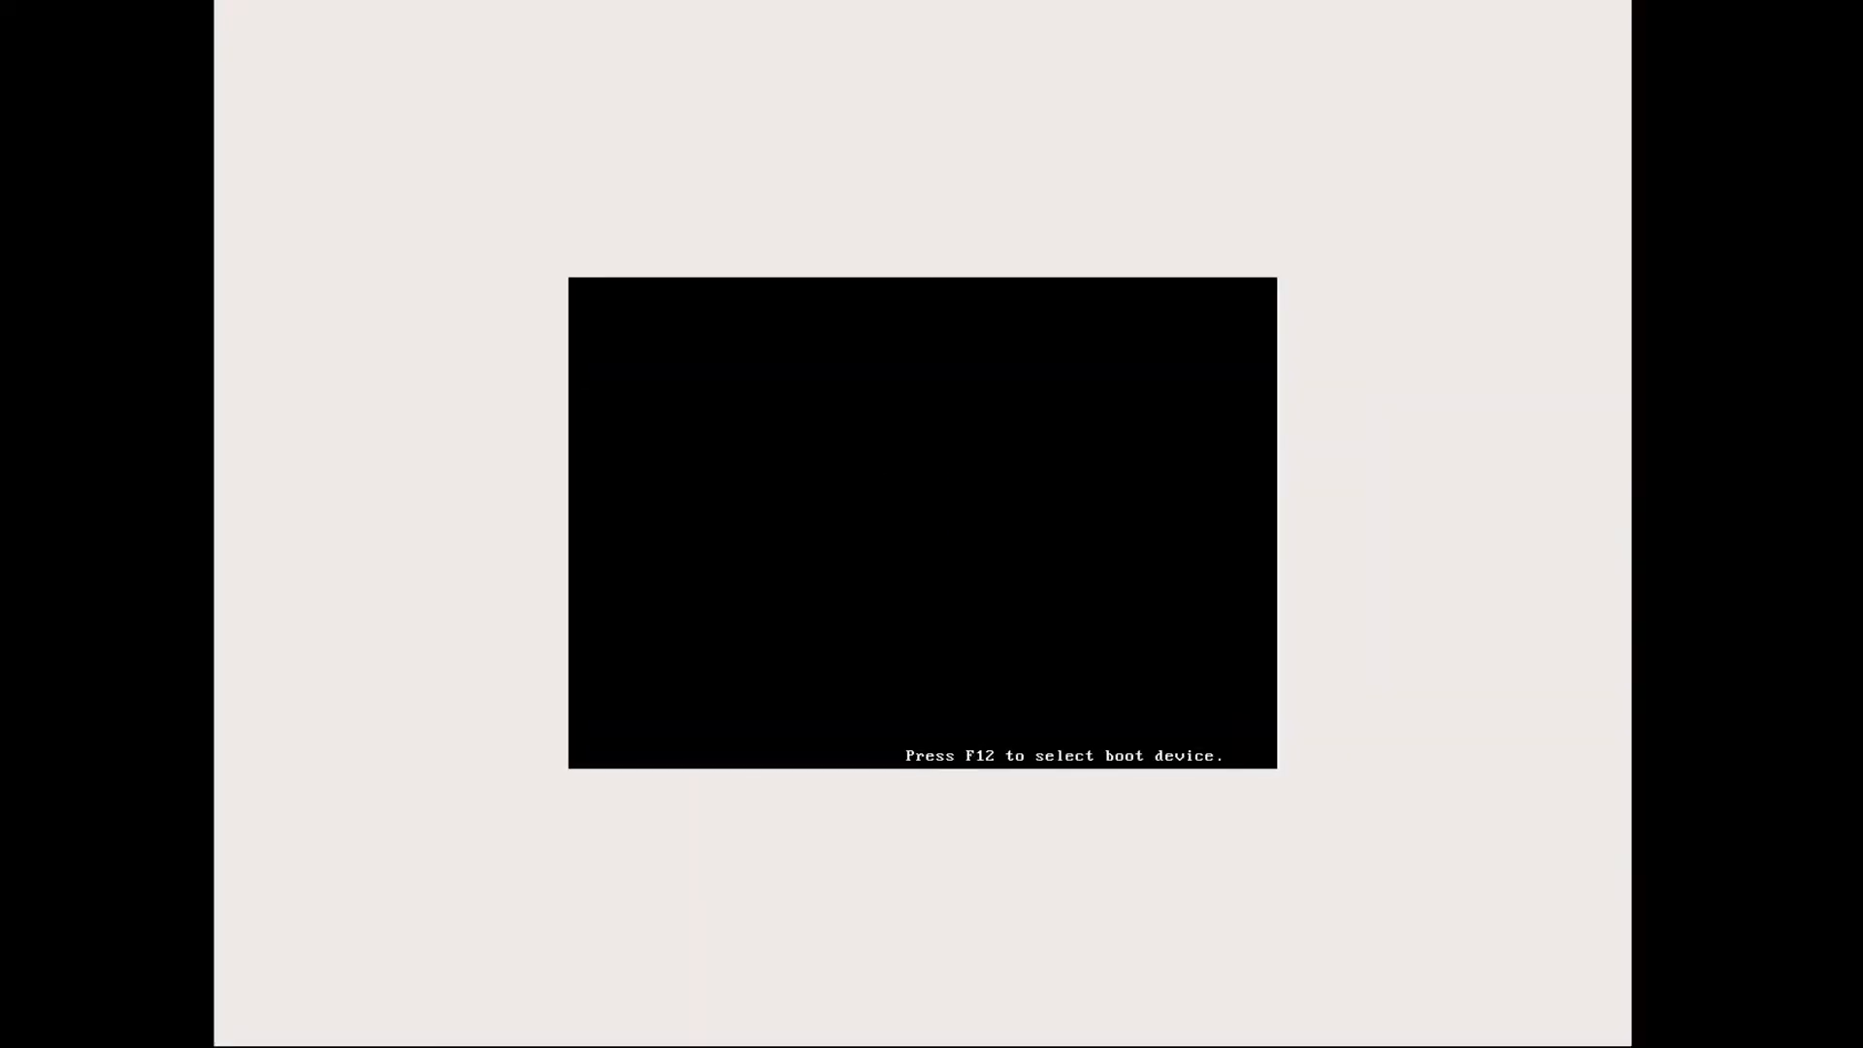
key(F12)
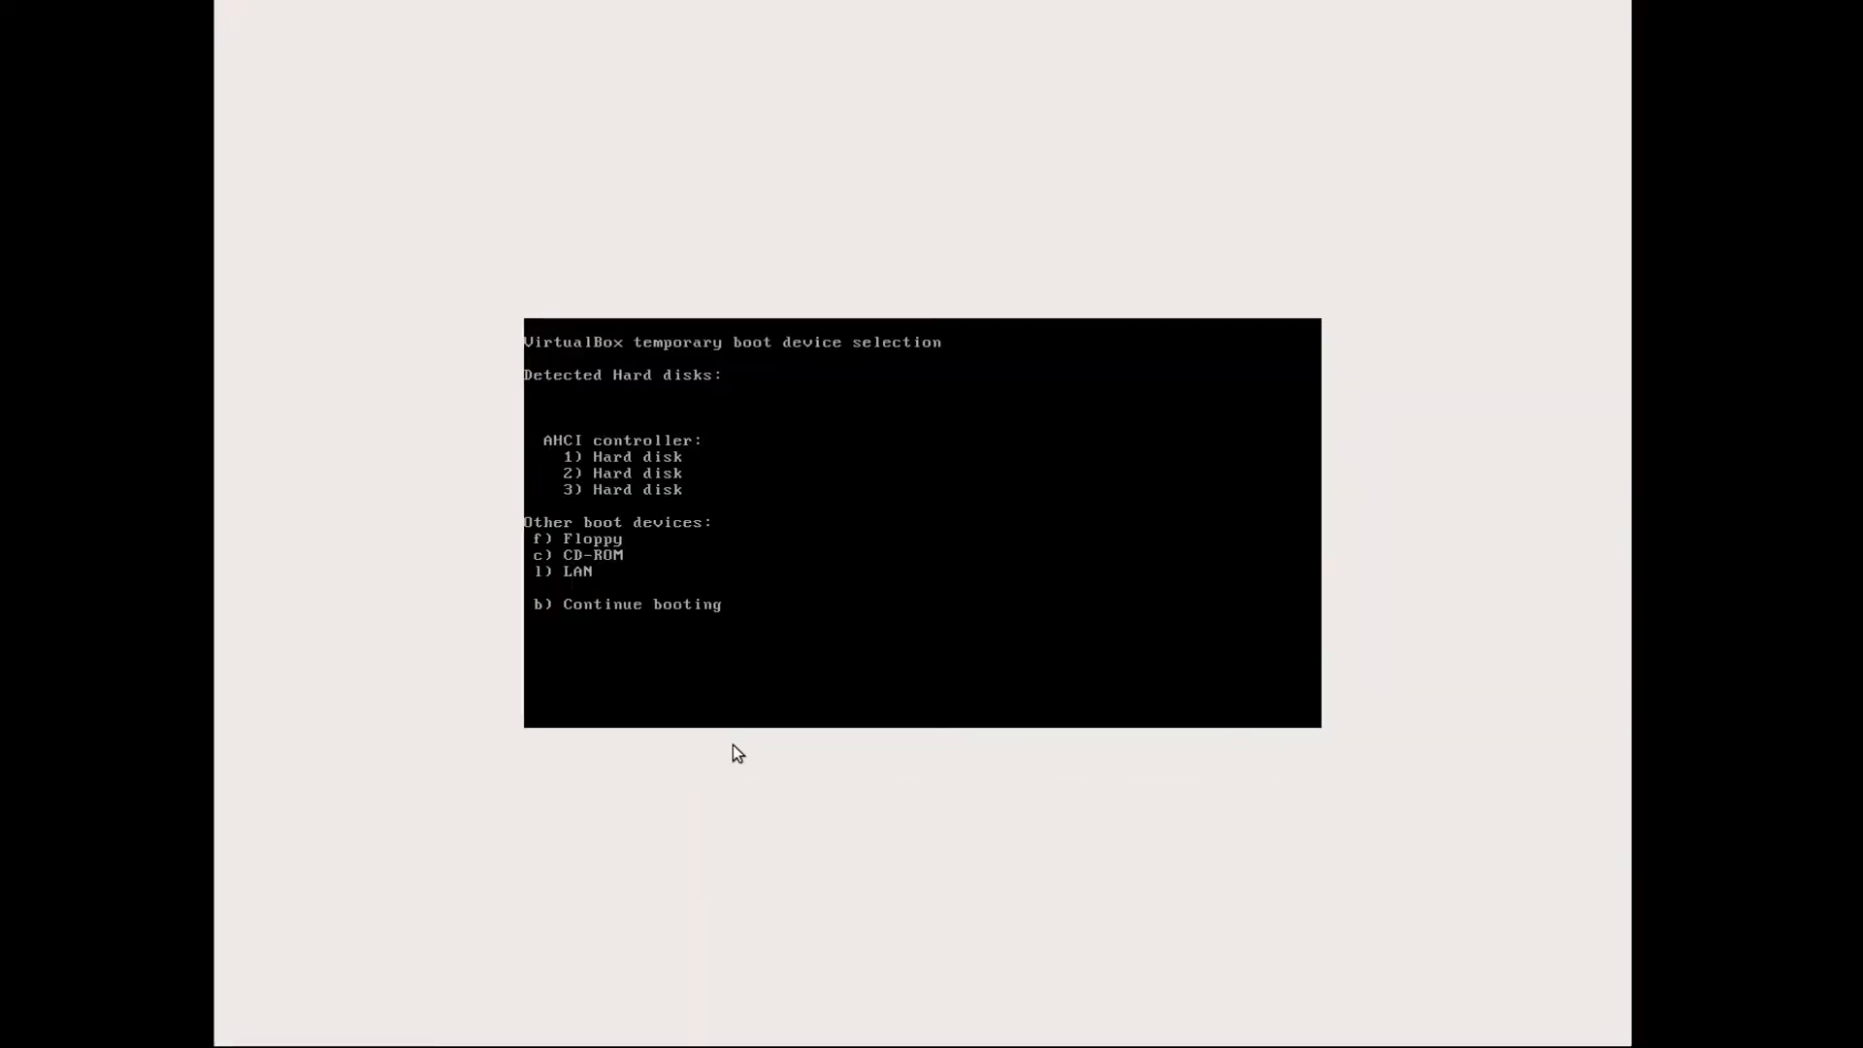
key(c)
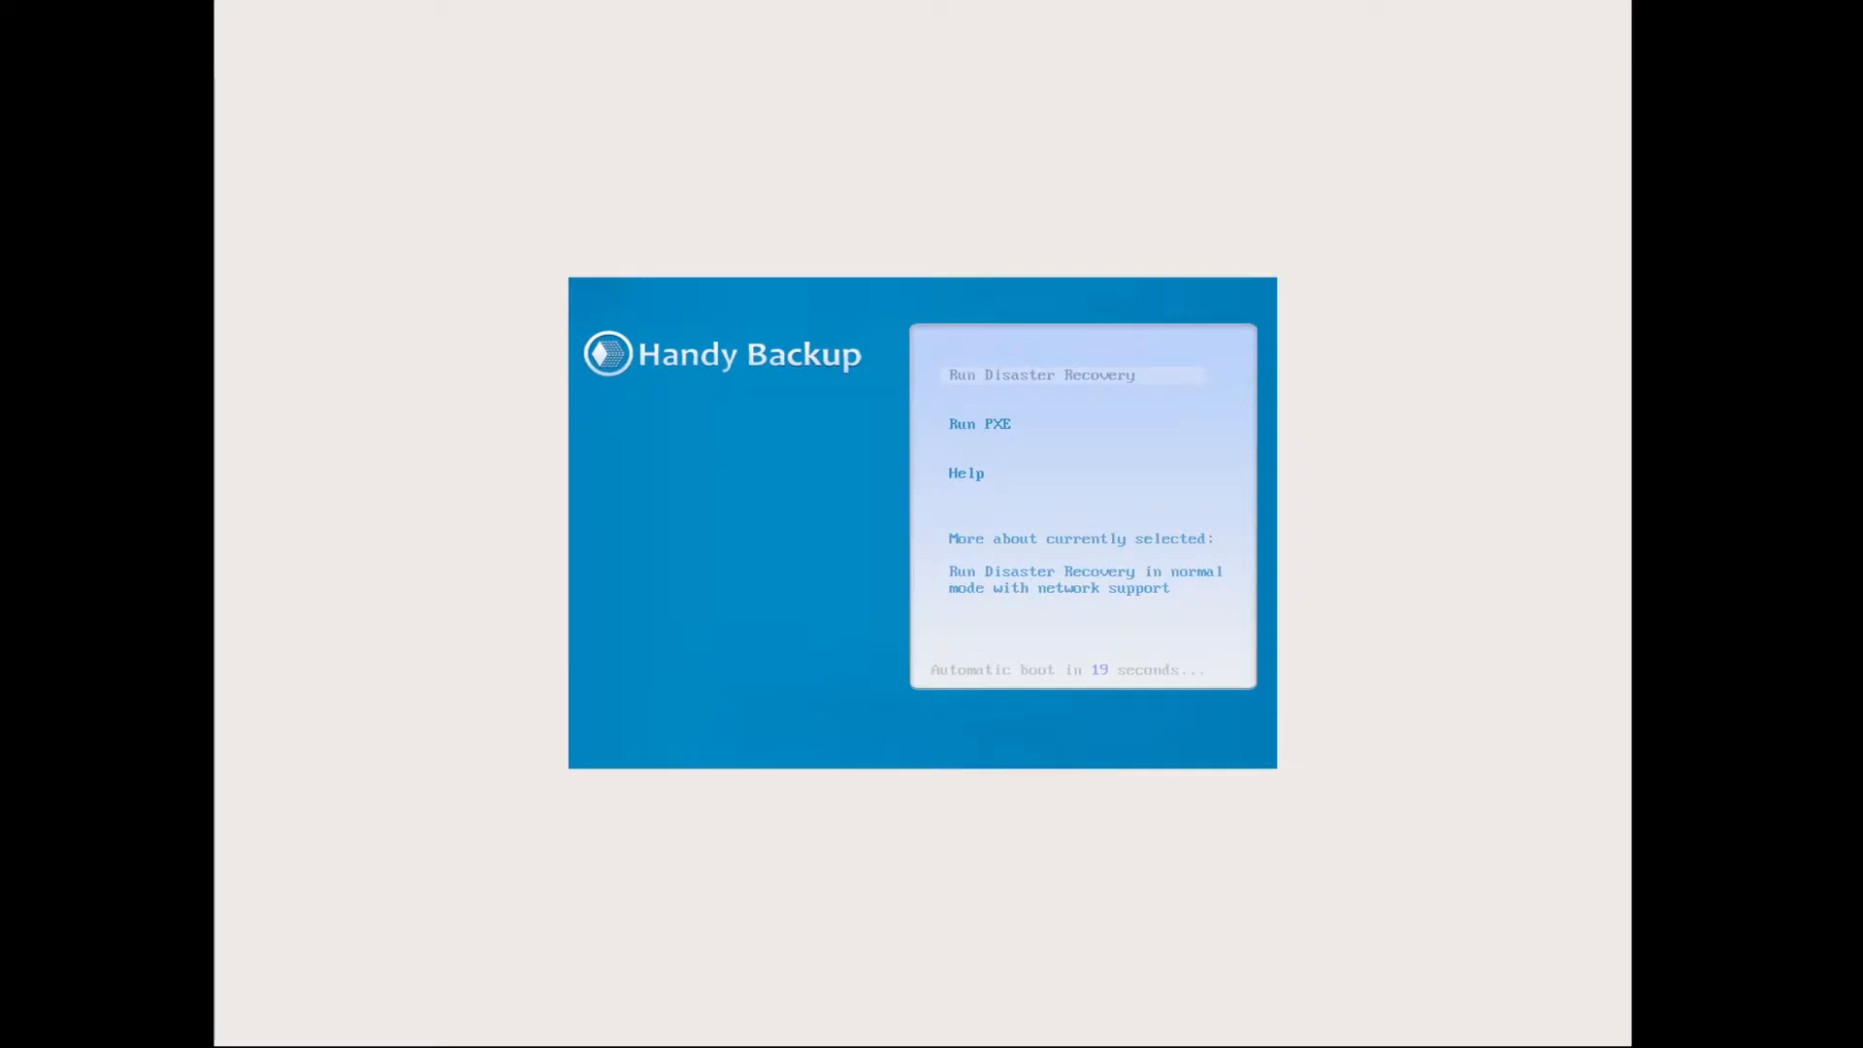
key(Return)
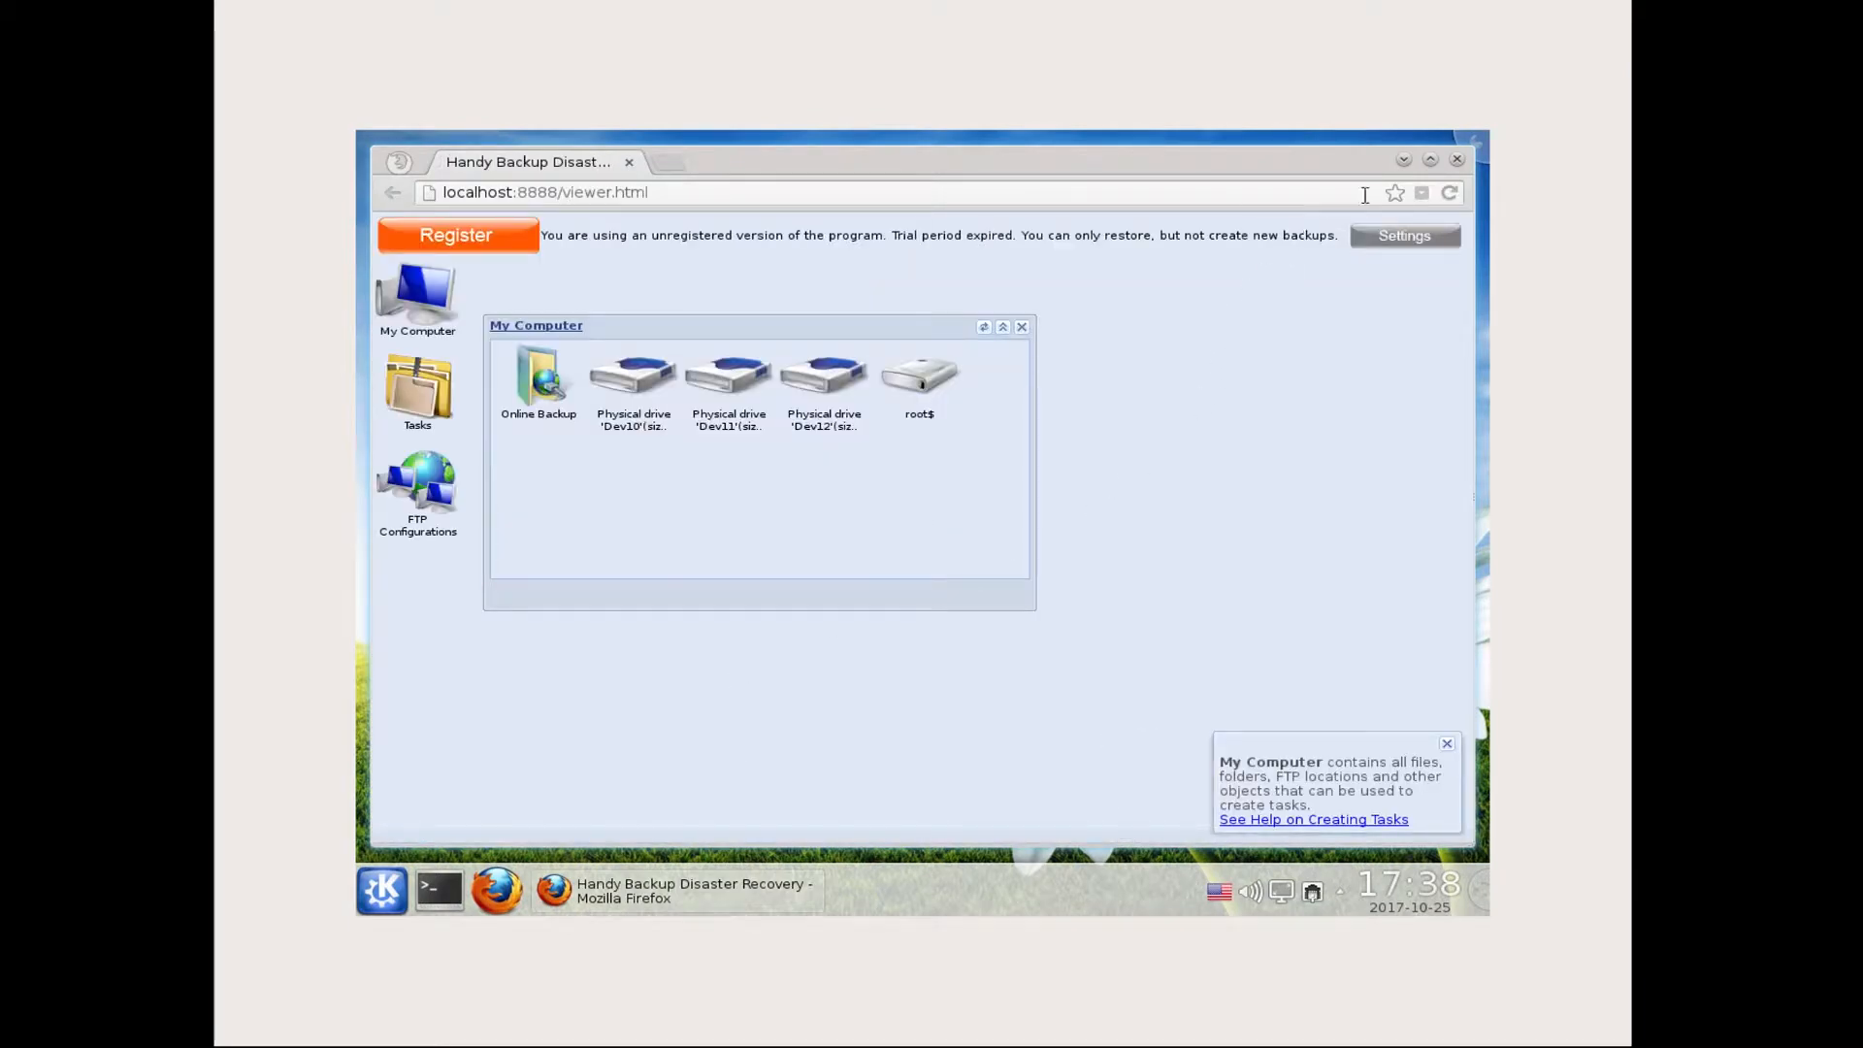
Step: Minimize the browser and unmount partitions sda2 and sda1 of /dev/sda in KDE Partition Manager
click(1403, 159)
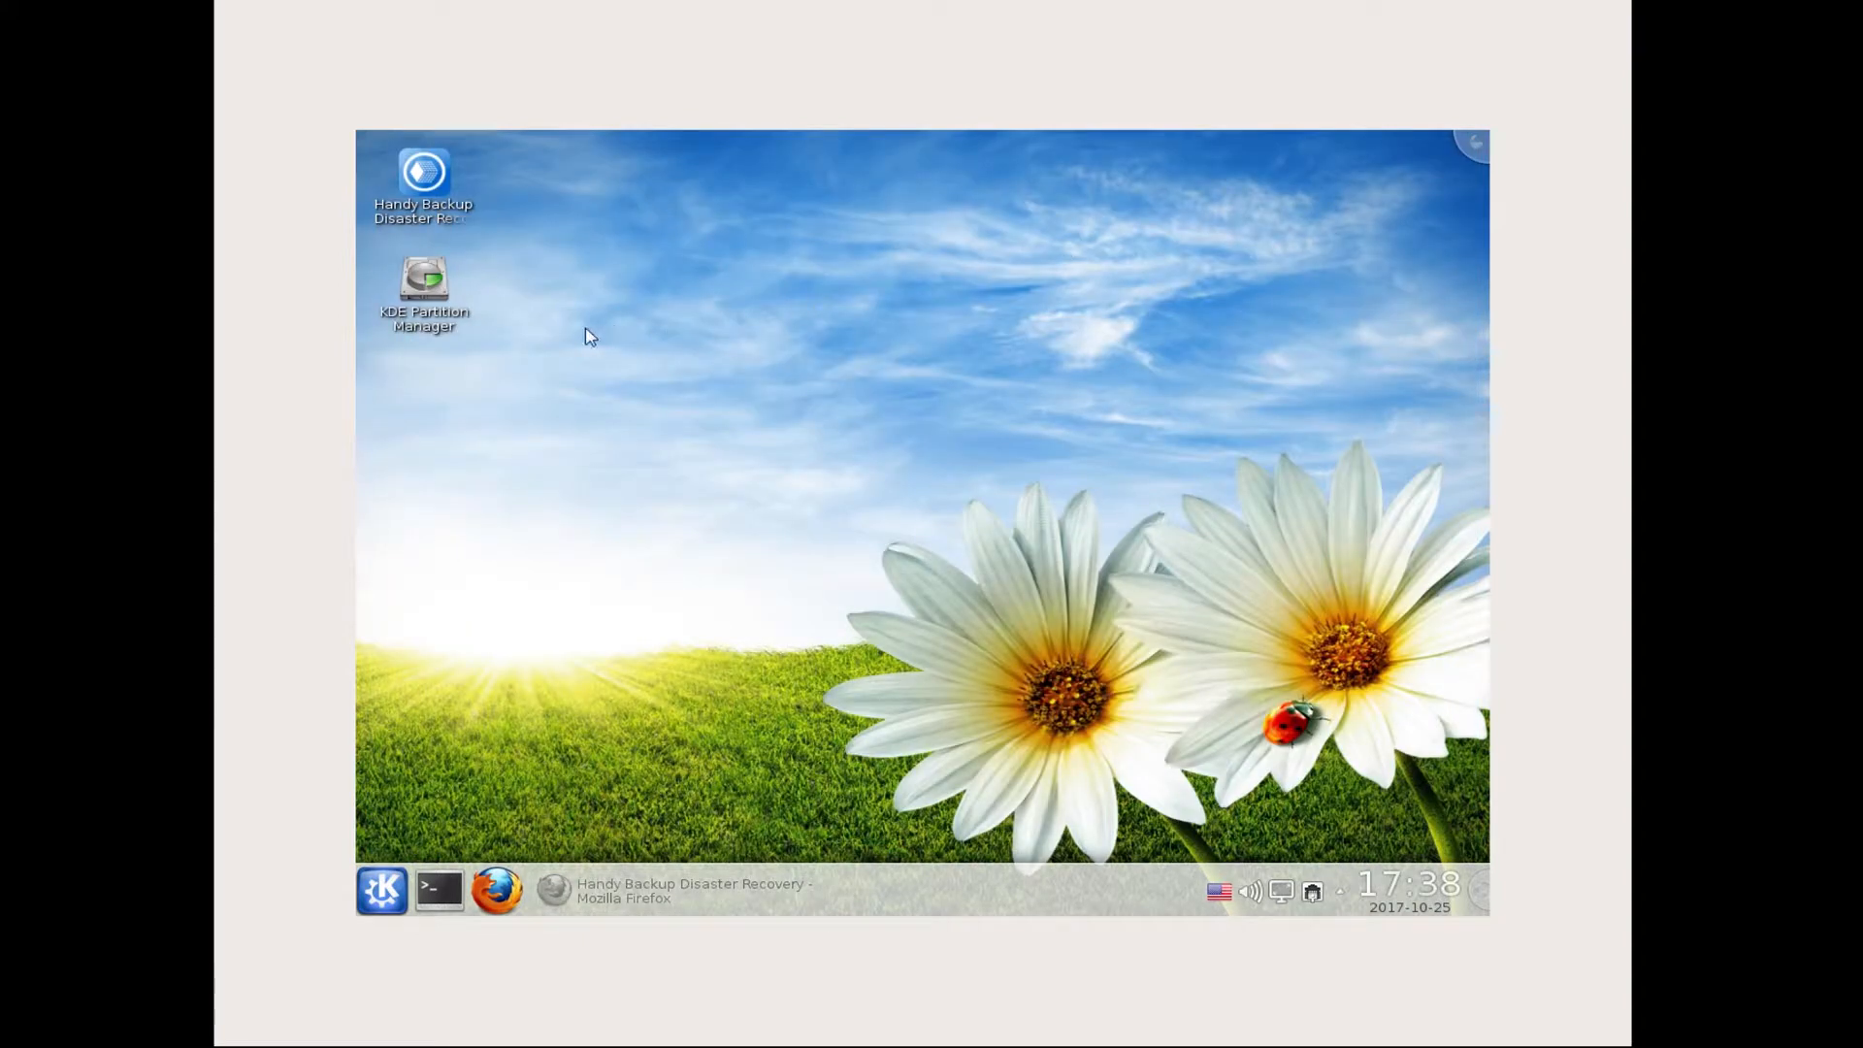
click(417, 308)
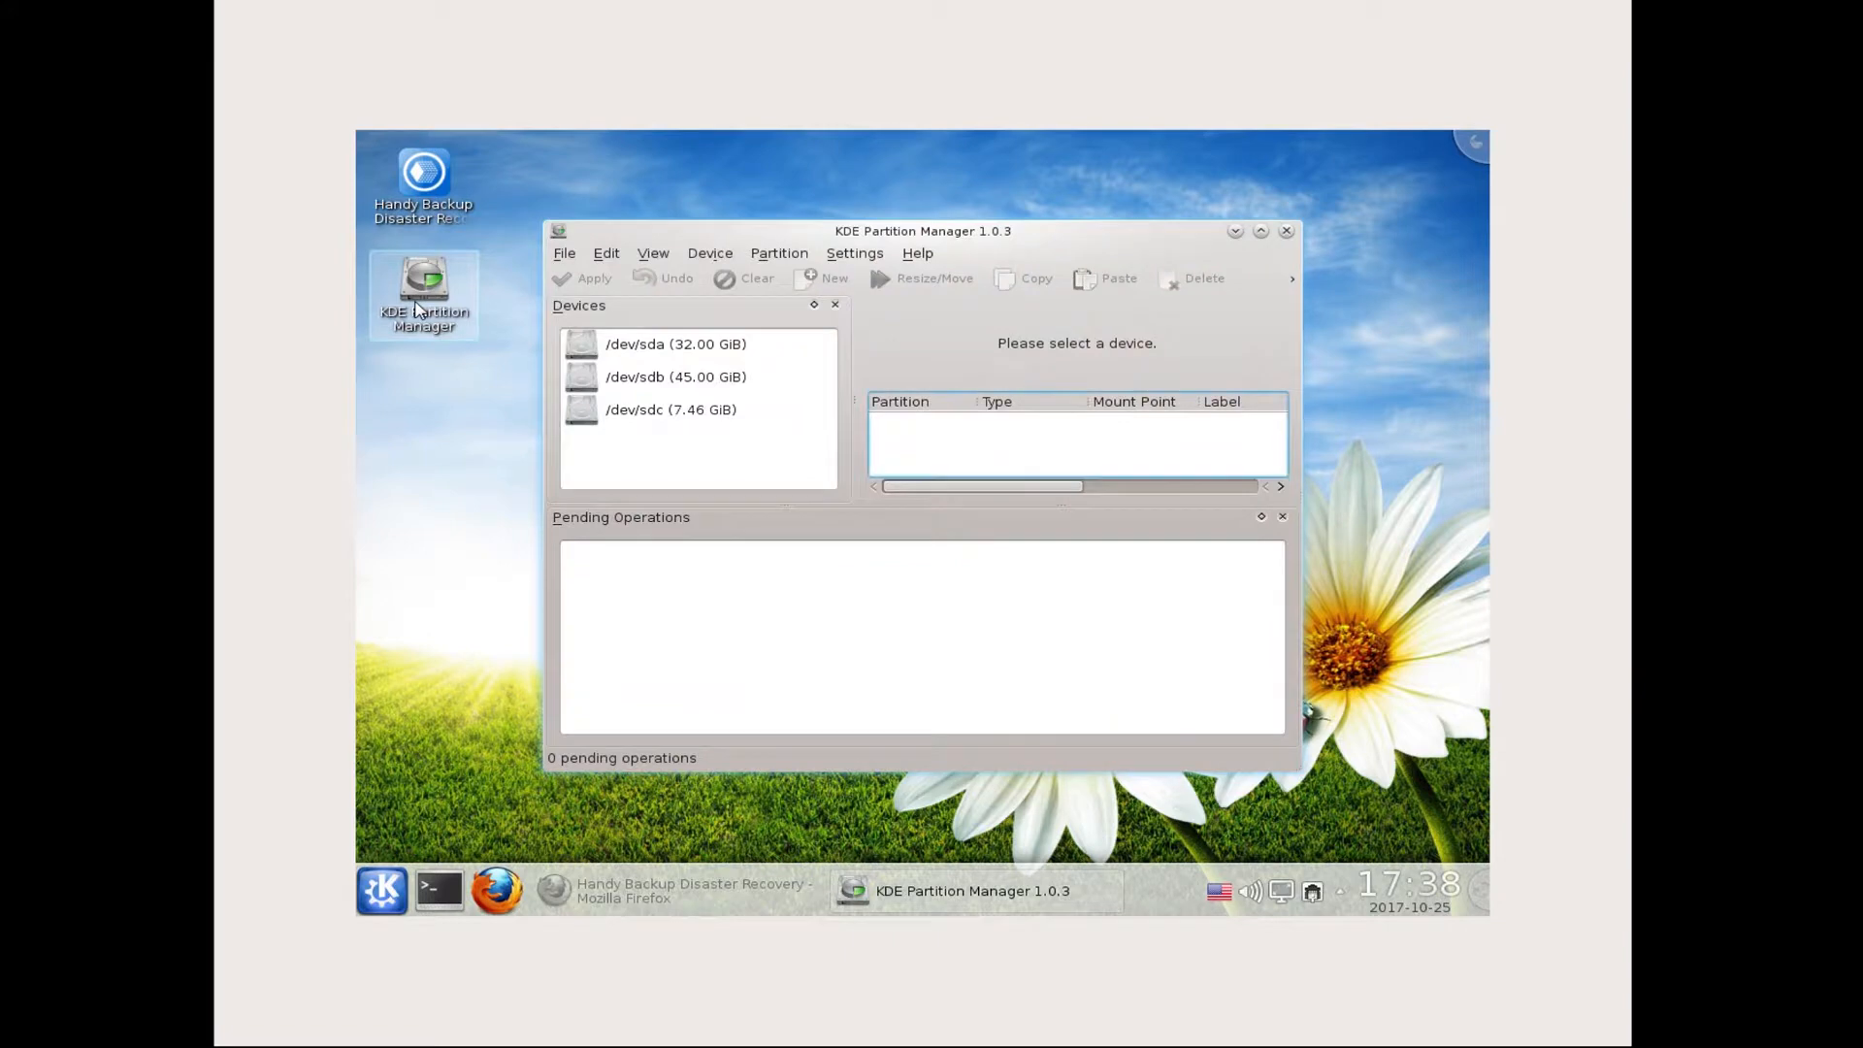
click(614, 348)
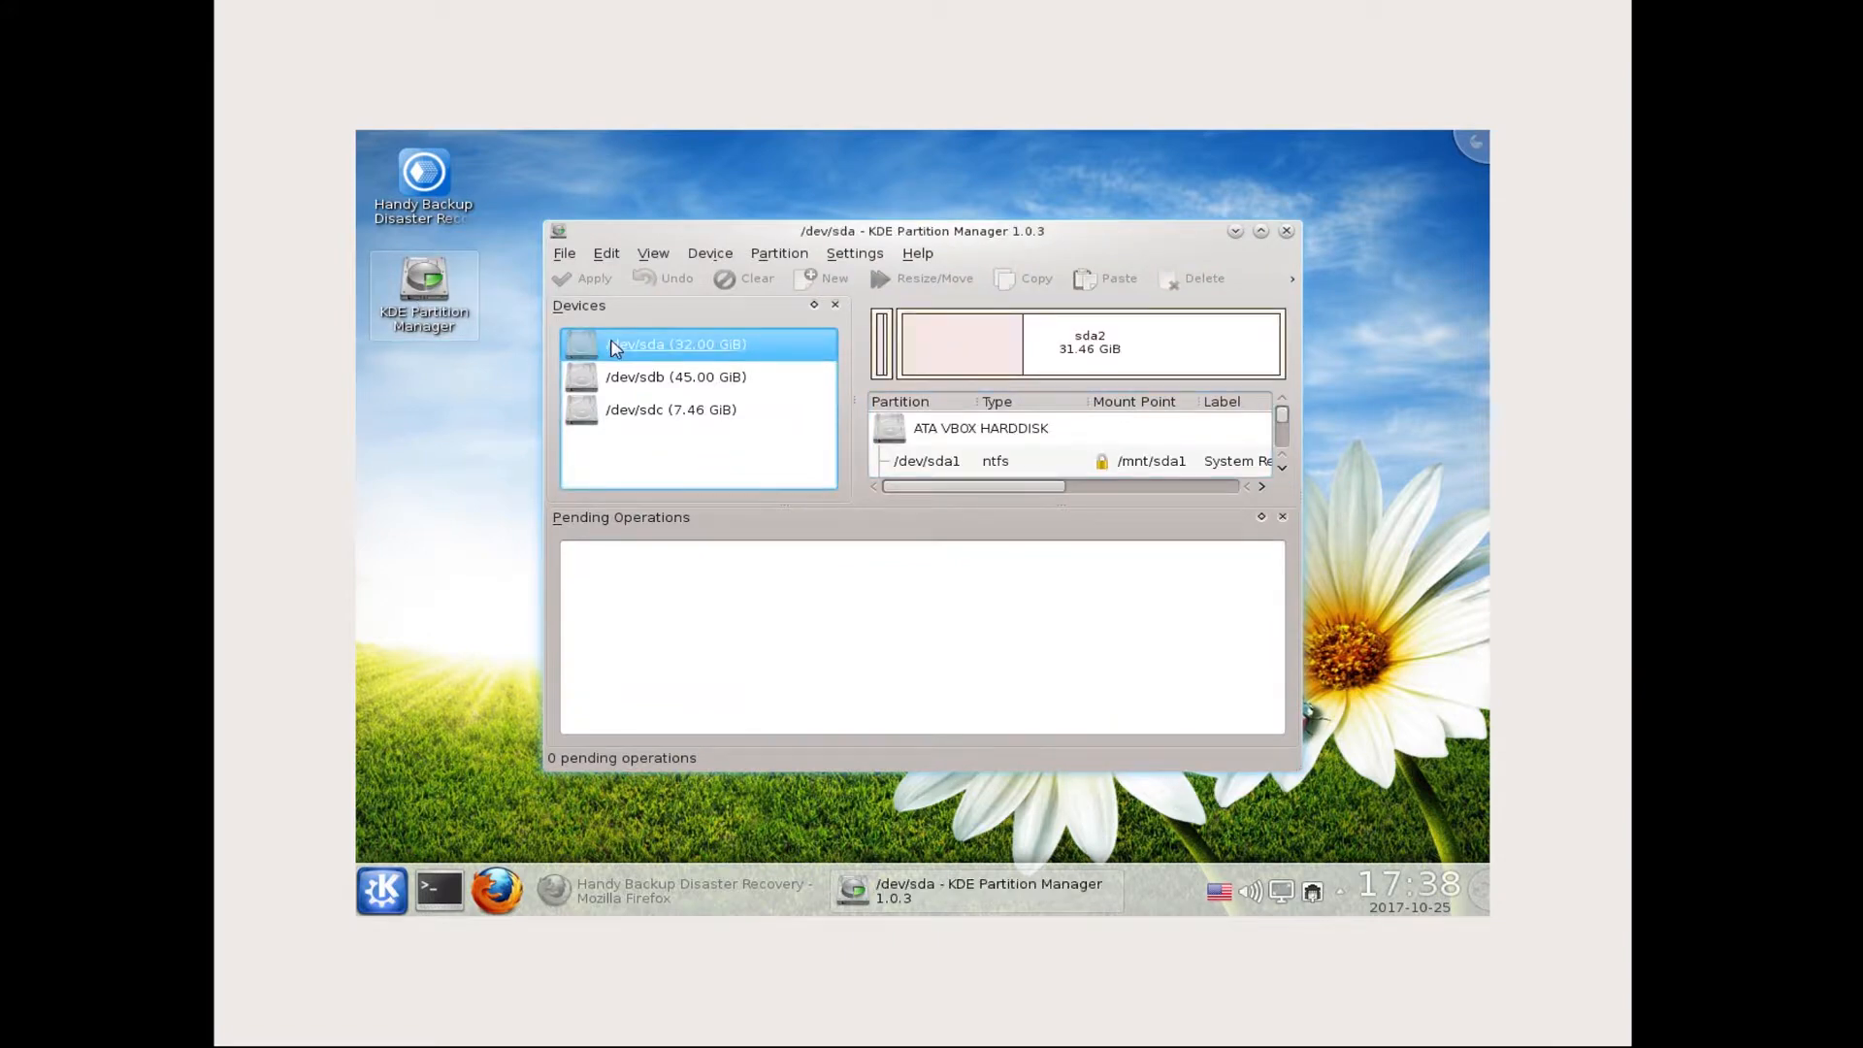
right_click(972, 336)
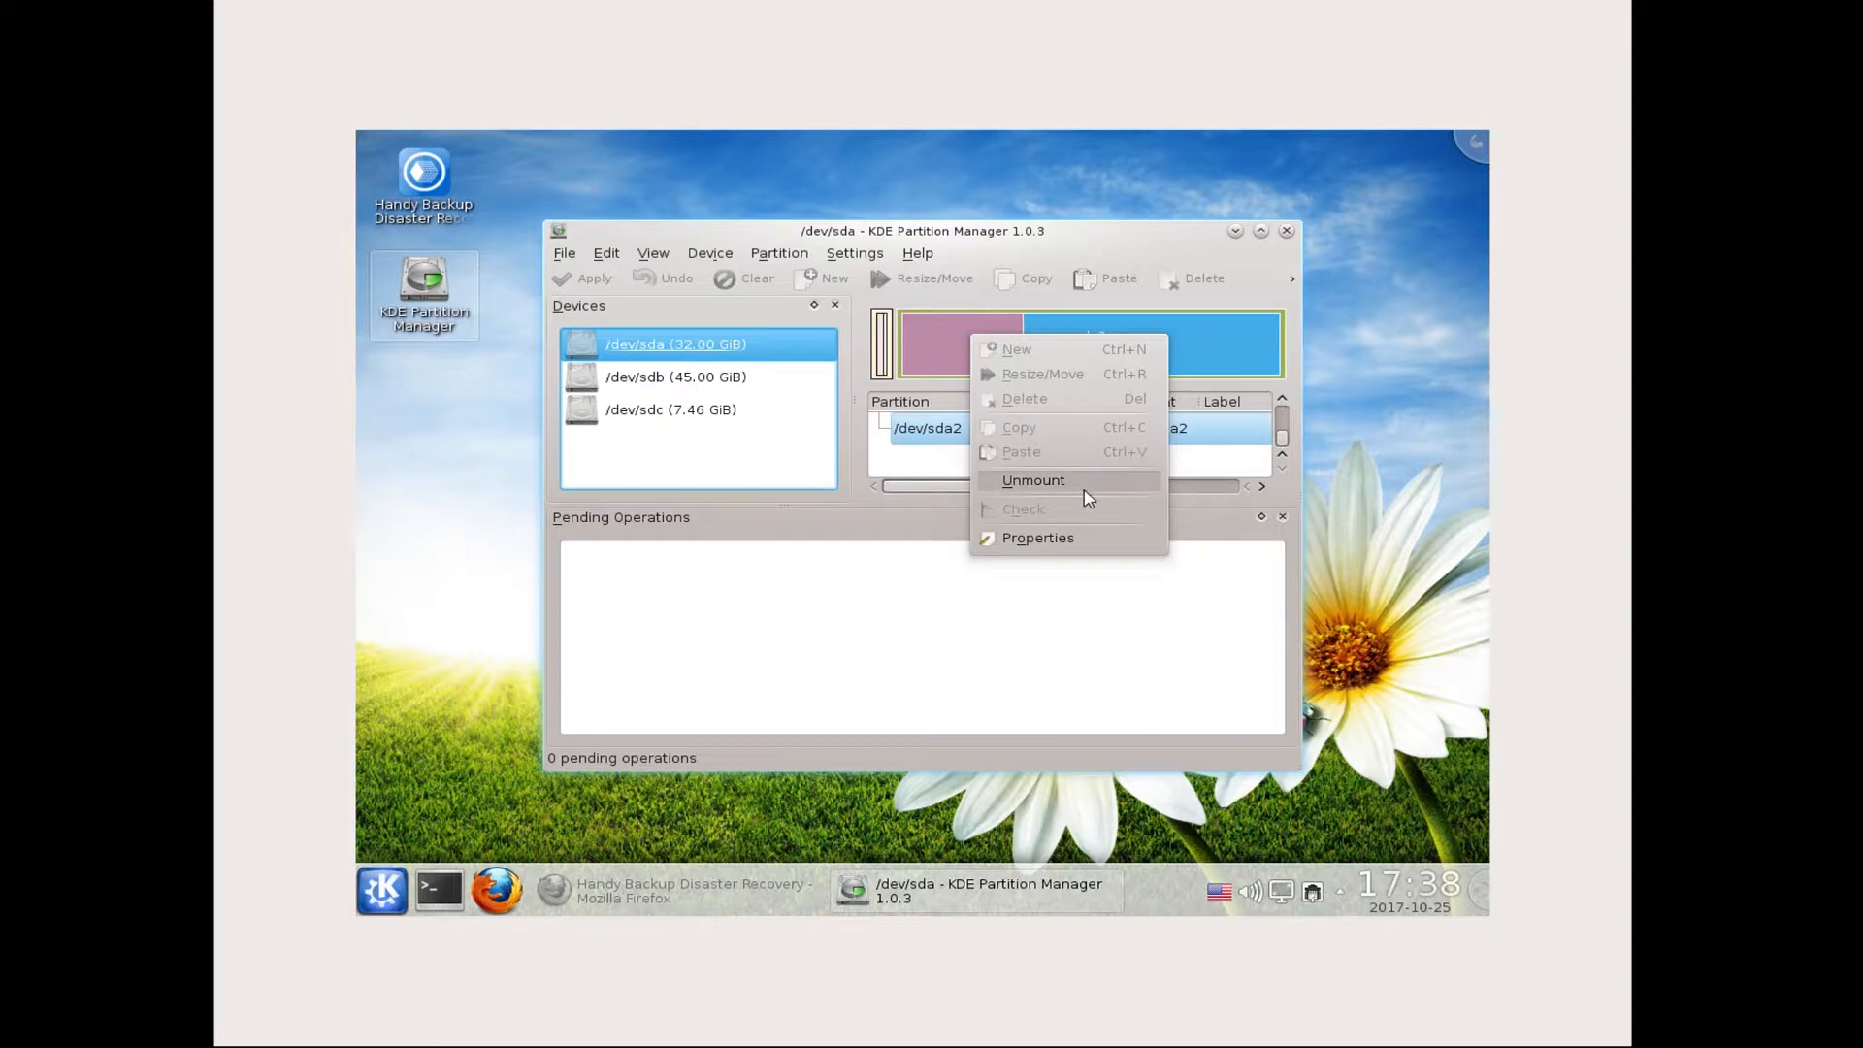
click(1034, 481)
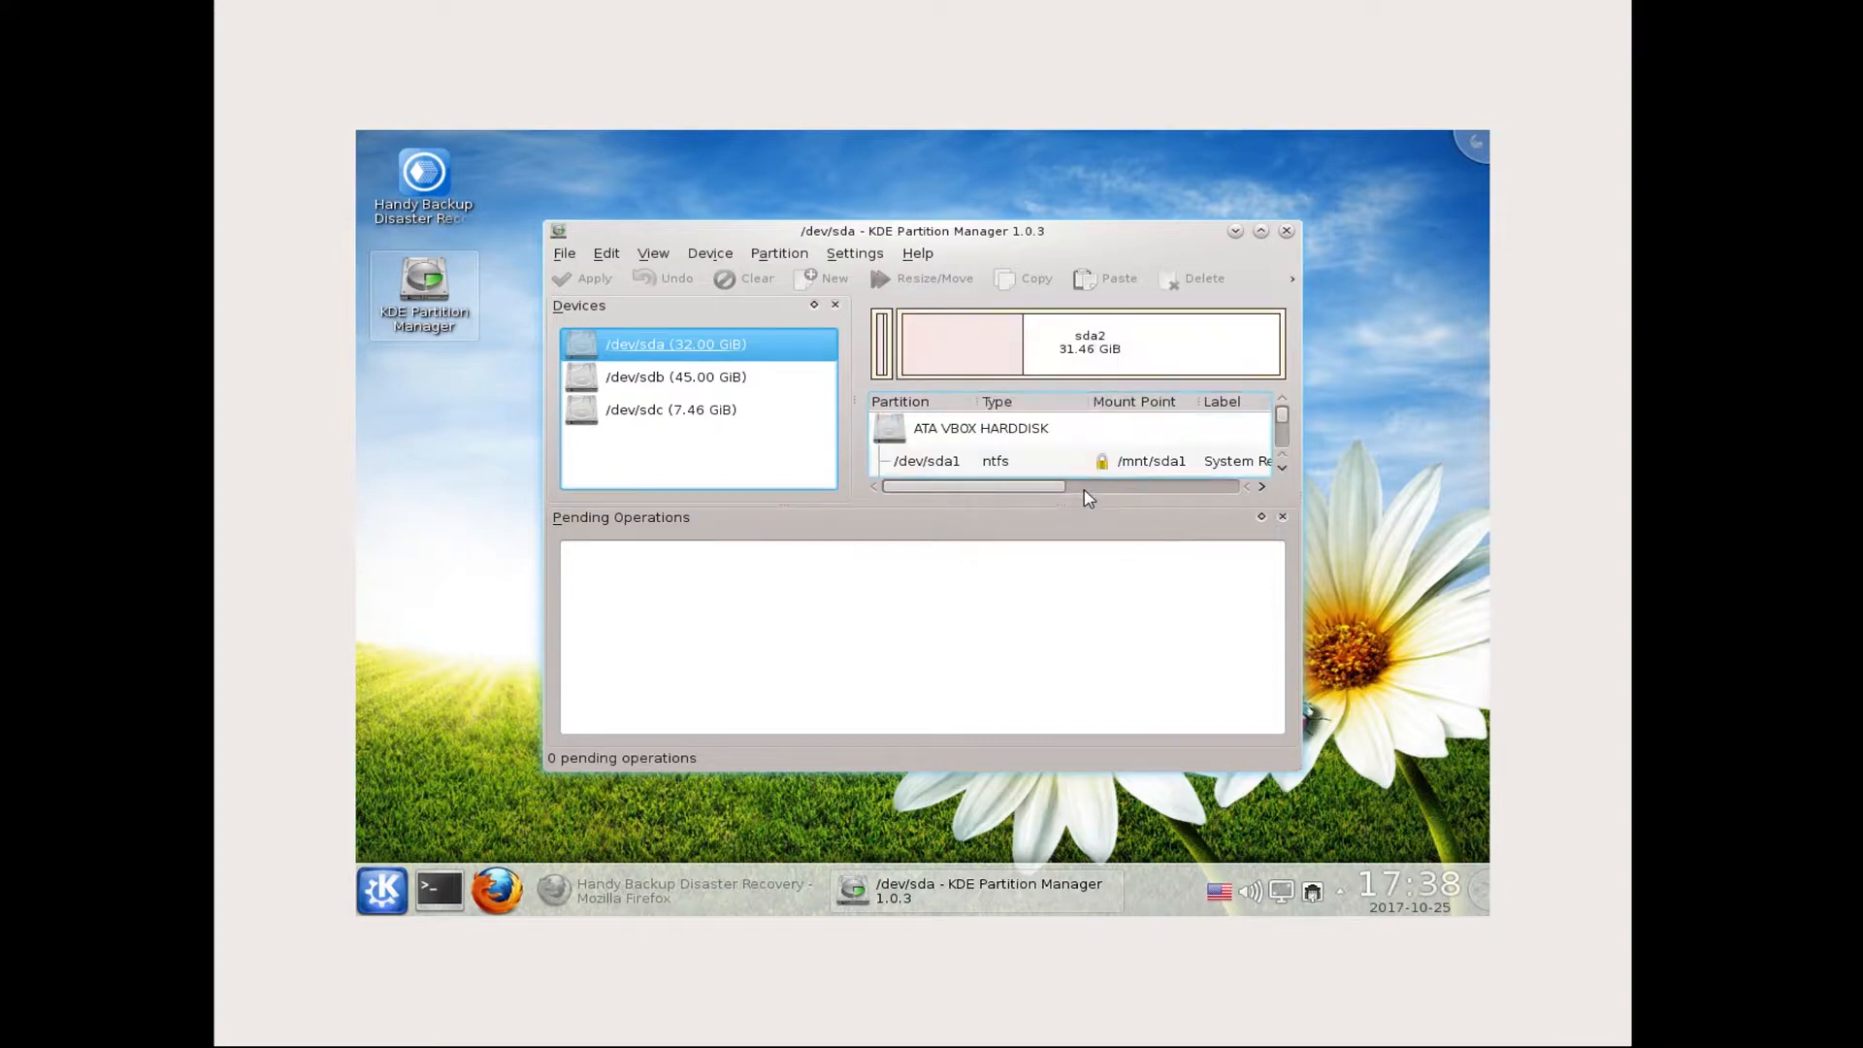
right_click(885, 359)
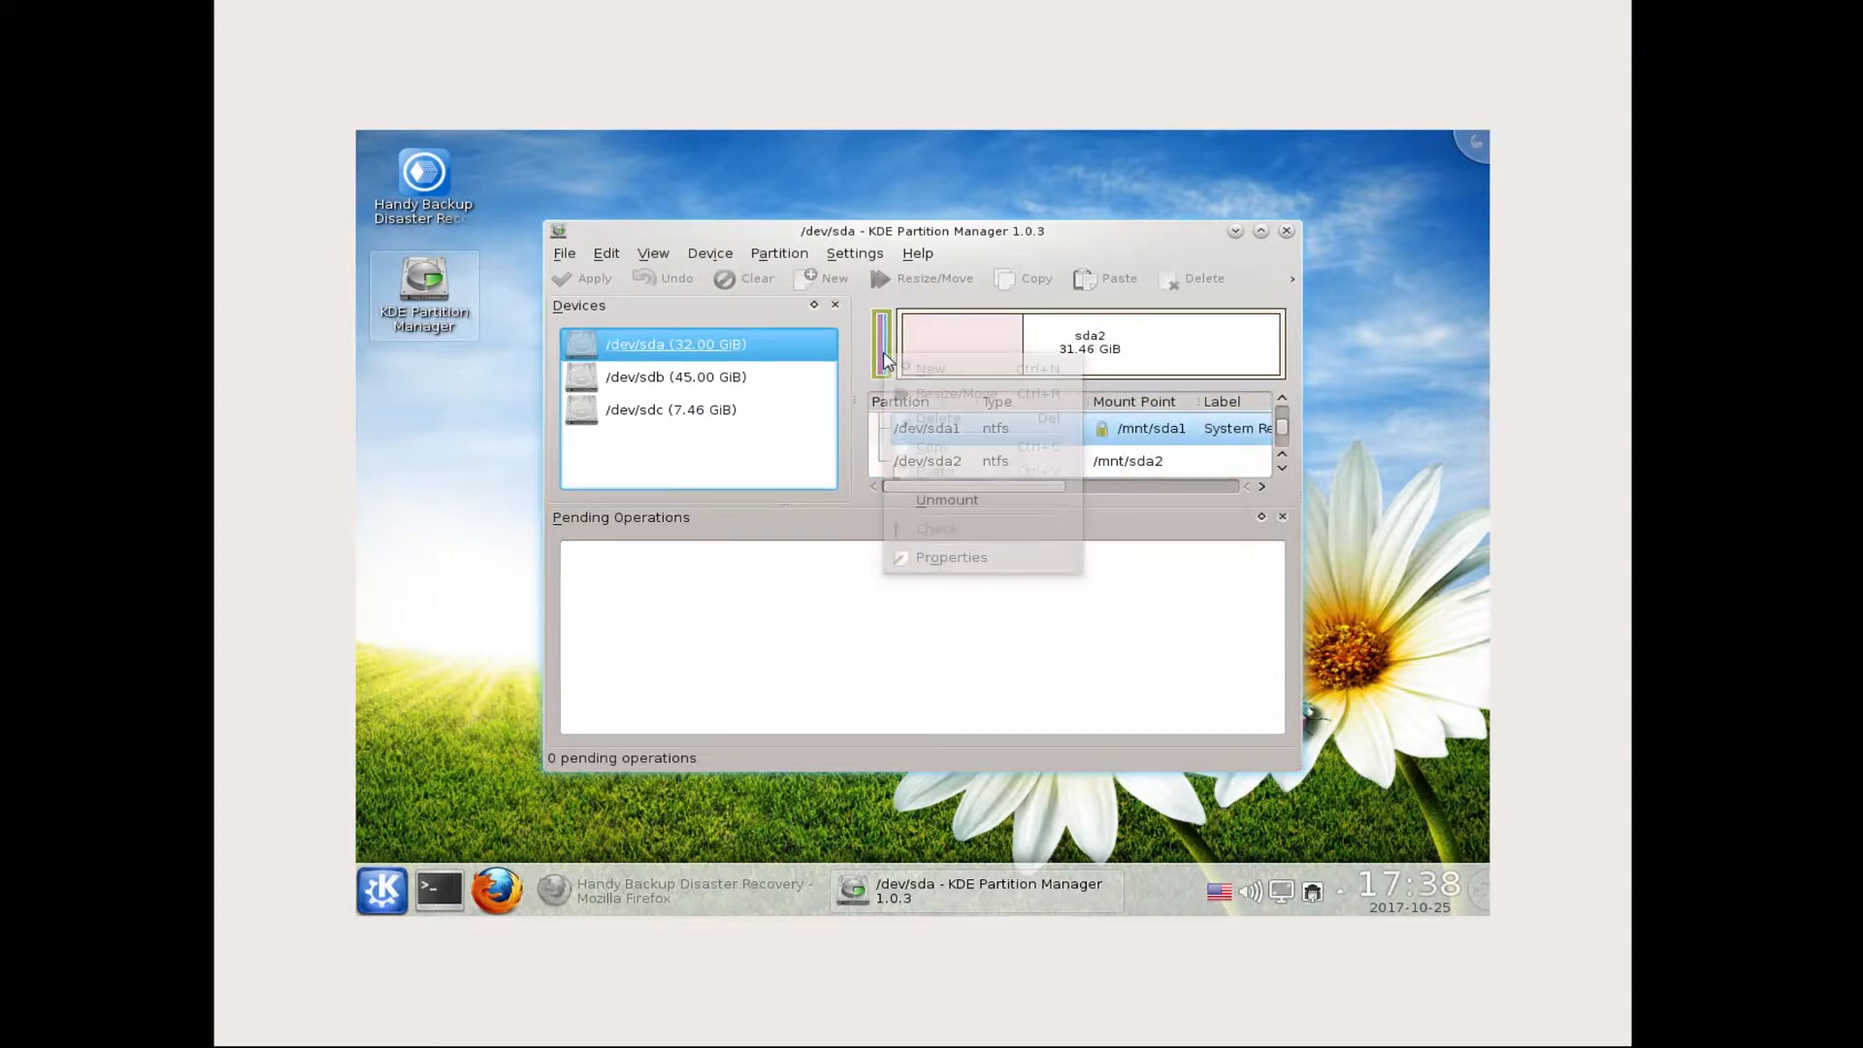
click(951, 501)
Step: Delete partitions /dev/sda2 and /dev/sda1, applying the pending operations, and close the partition manager
right_click(983, 371)
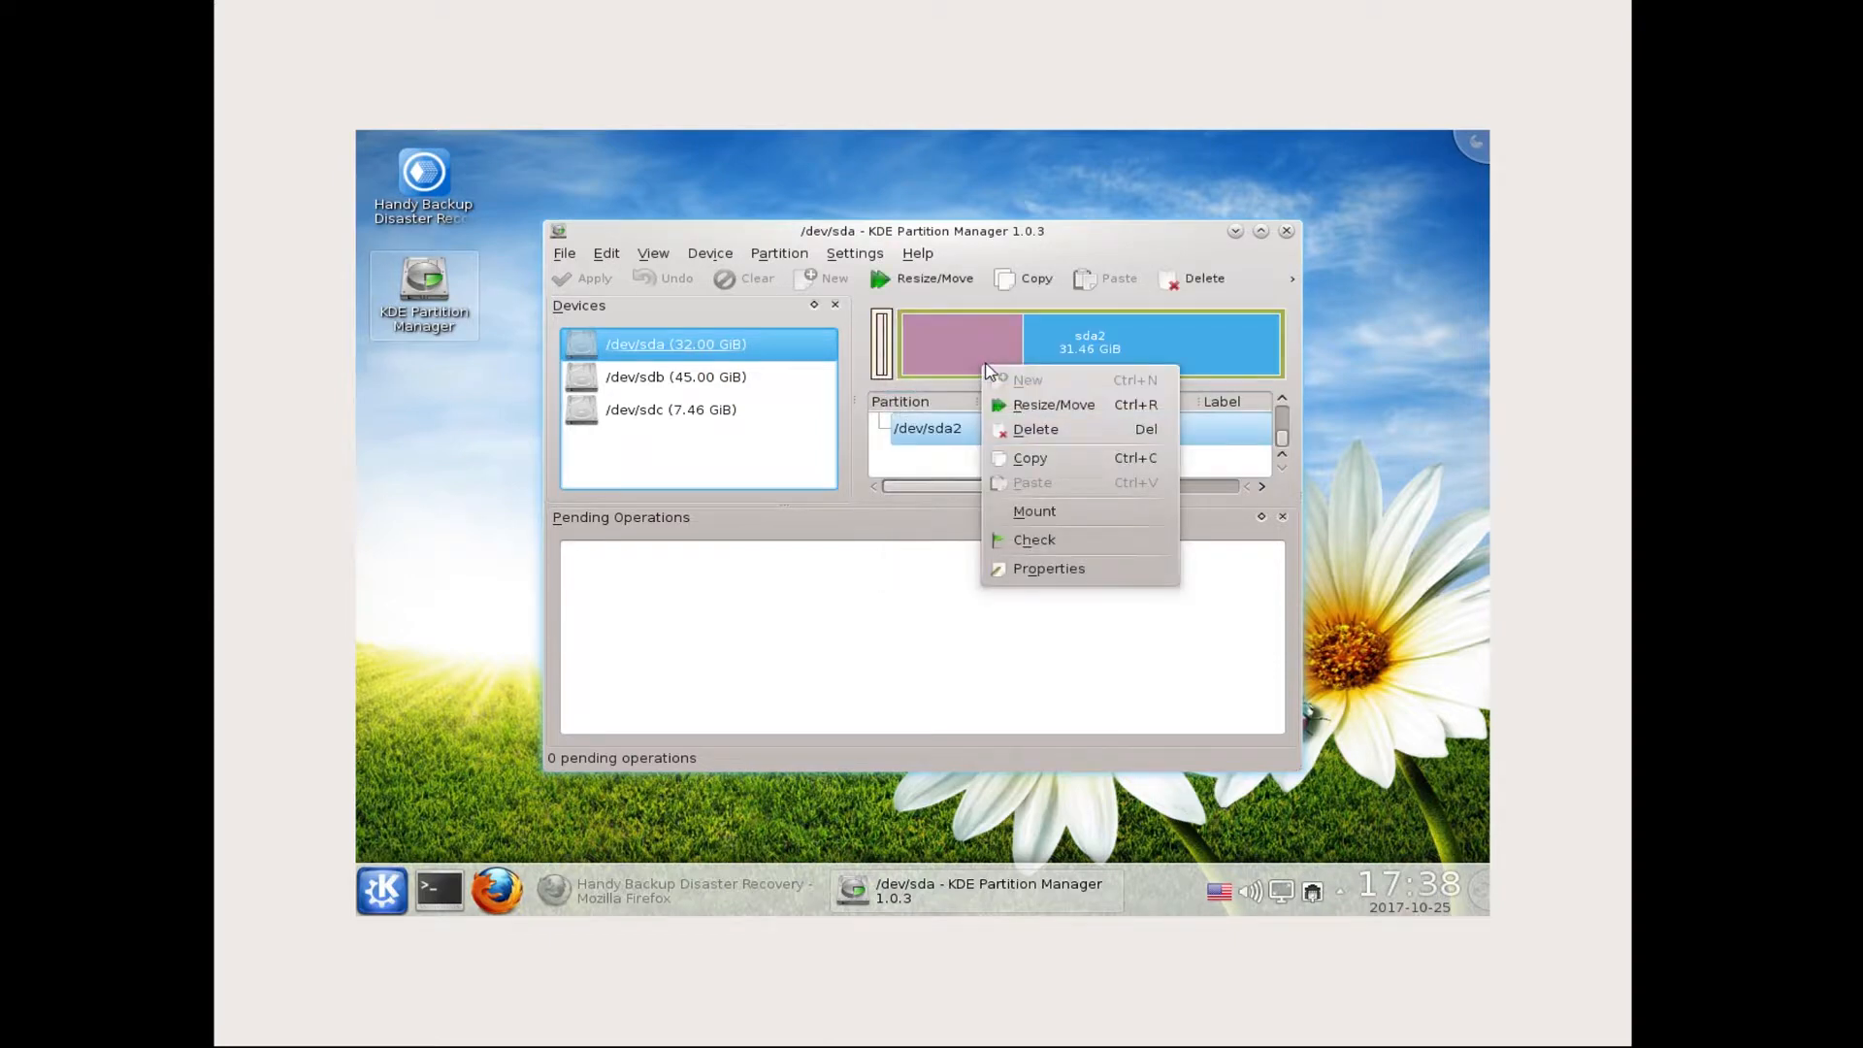
click(1035, 429)
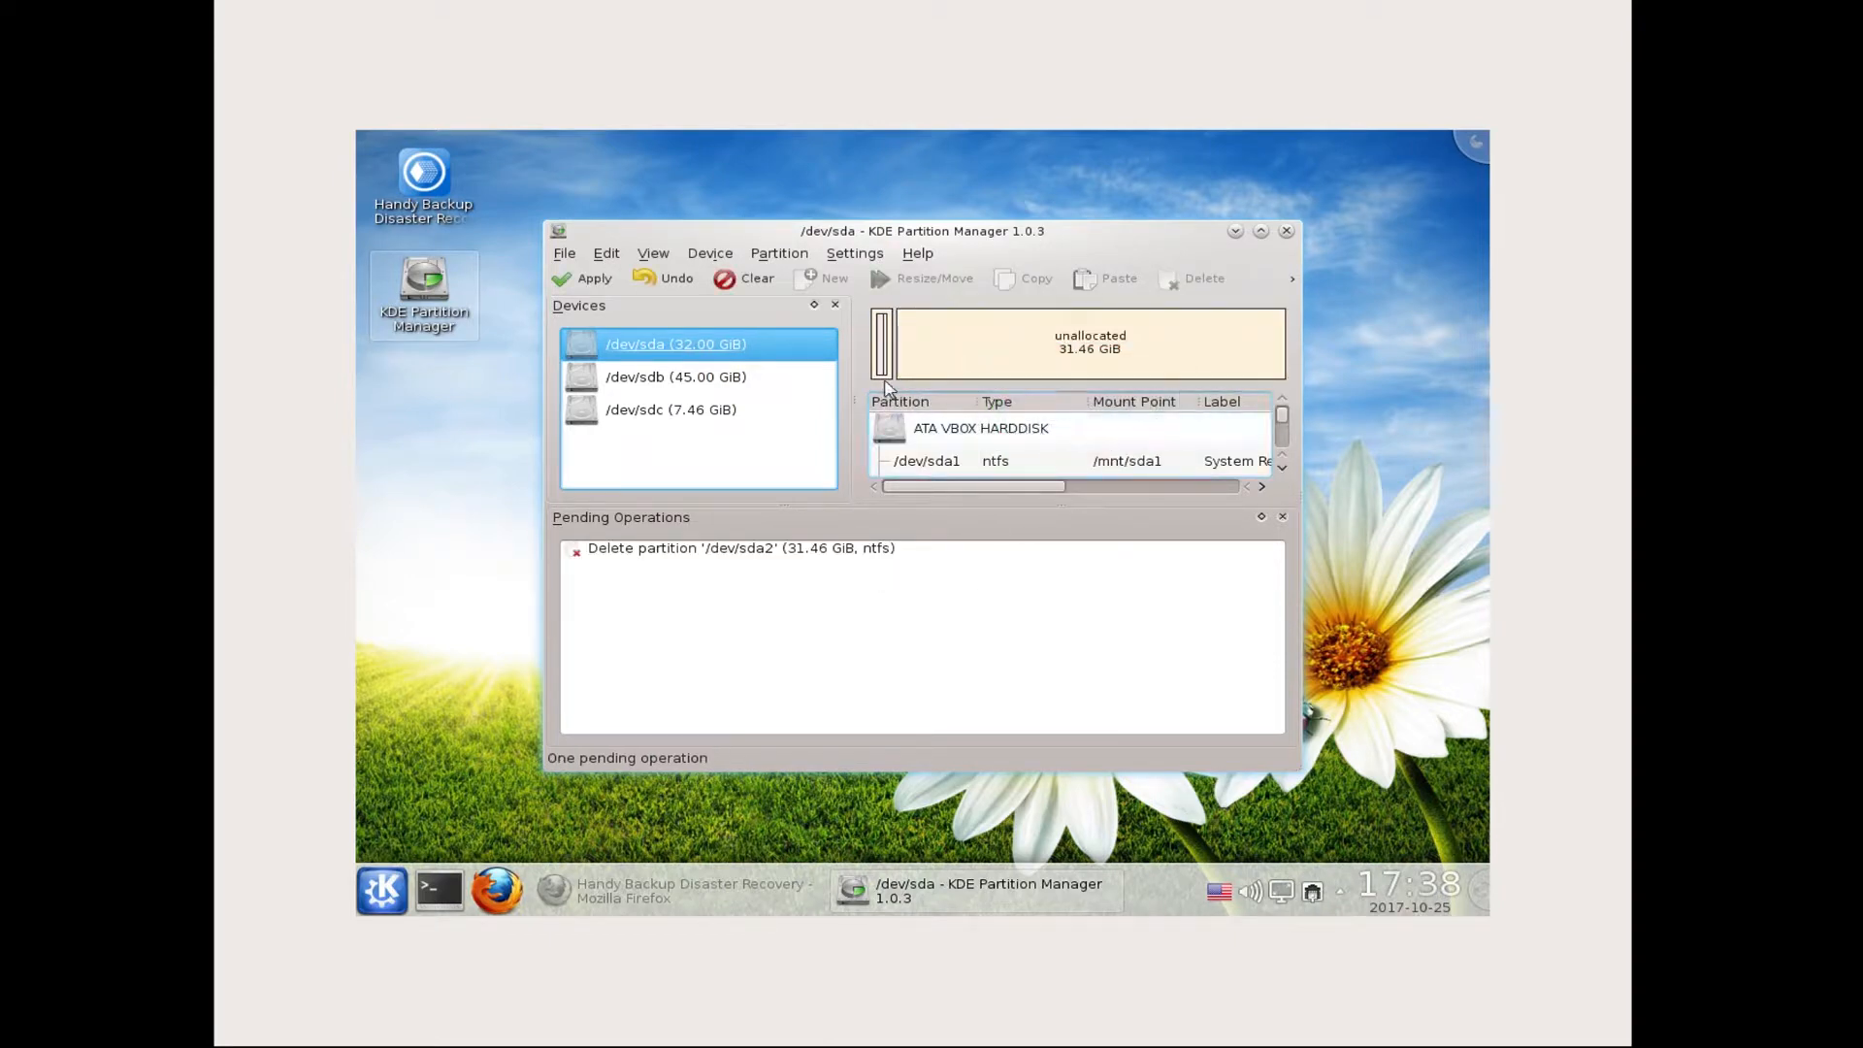
right_click(882, 364)
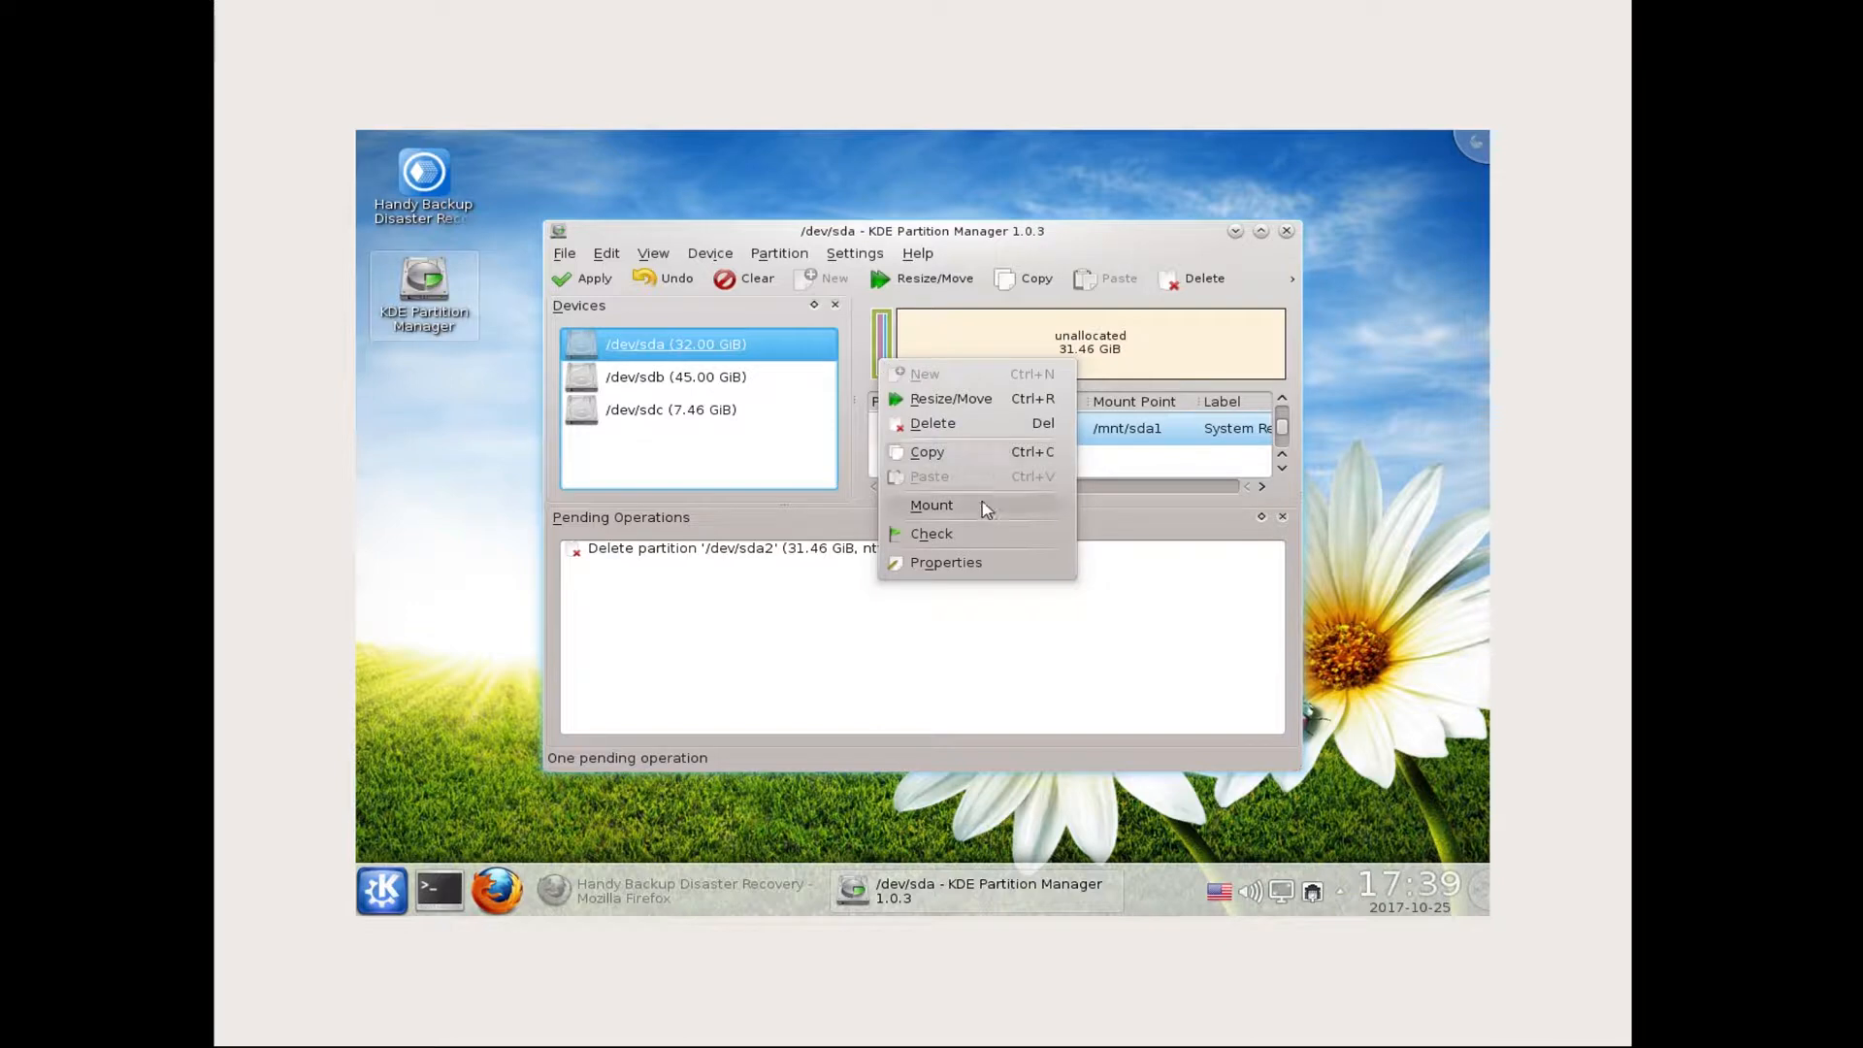
click(956, 427)
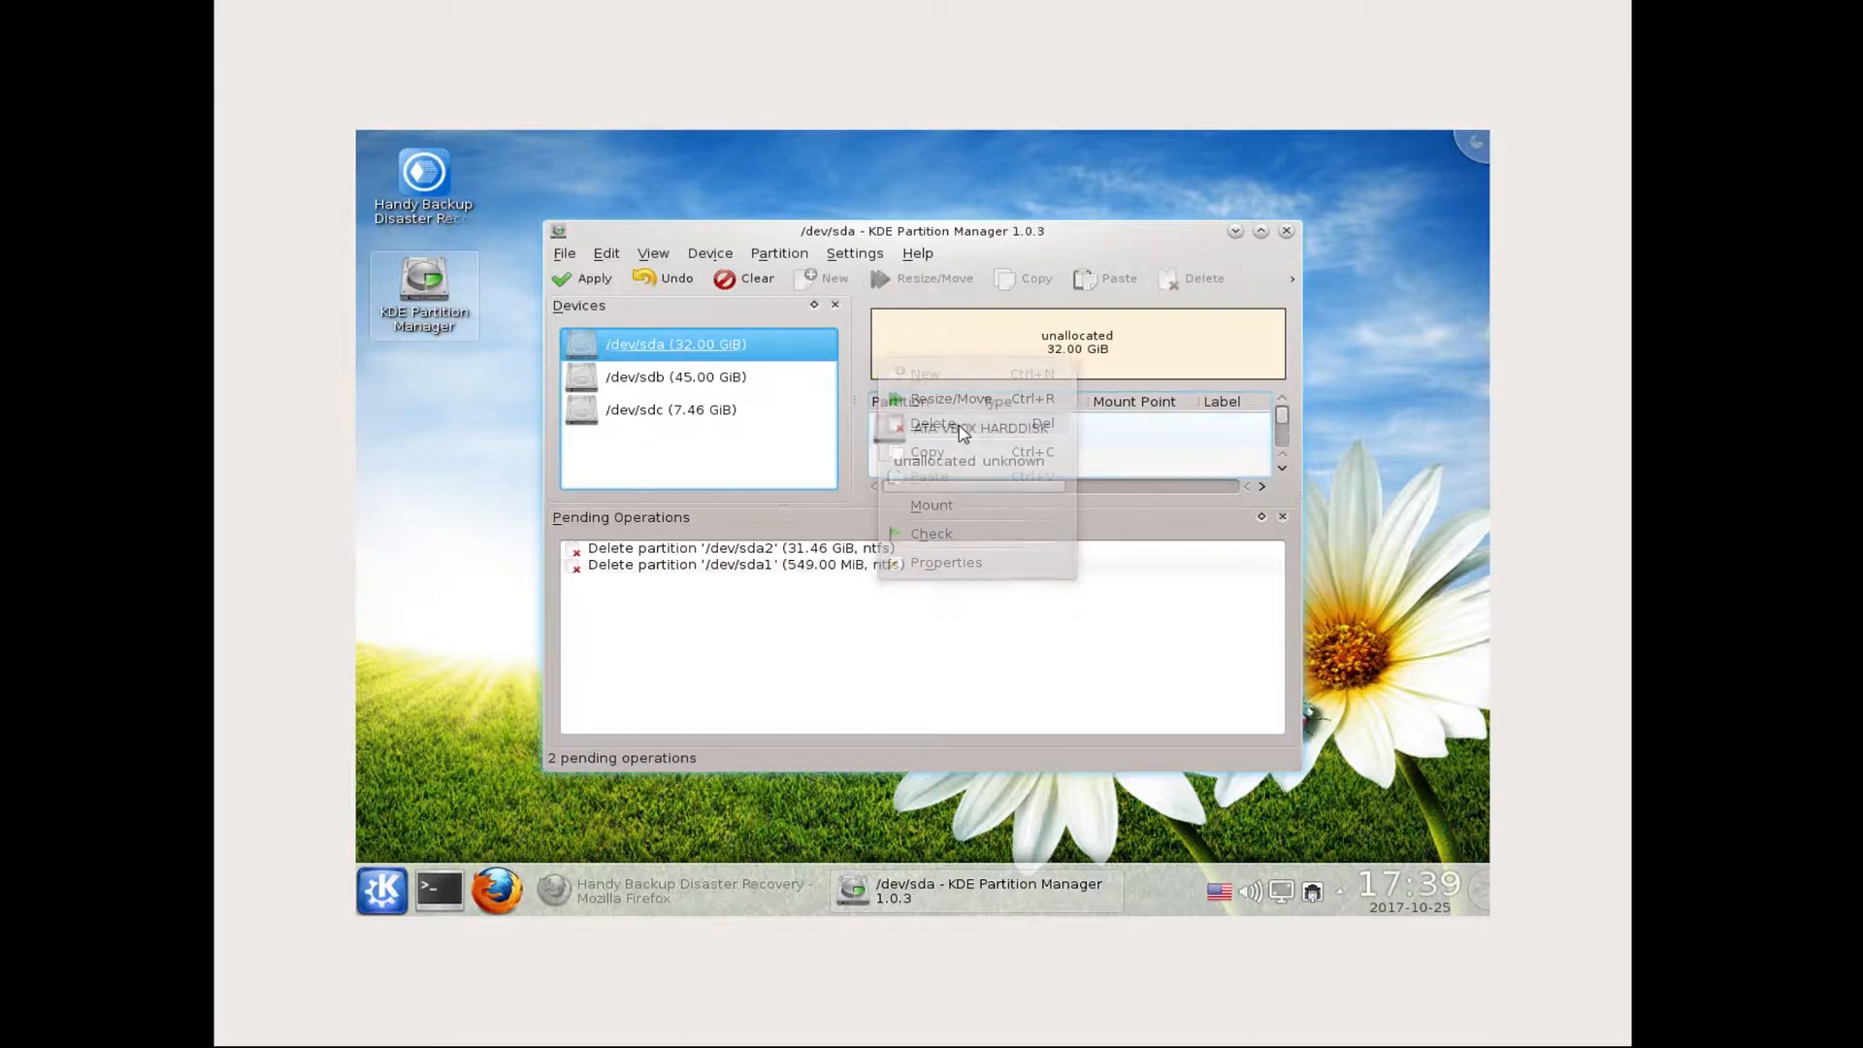
click(596, 283)
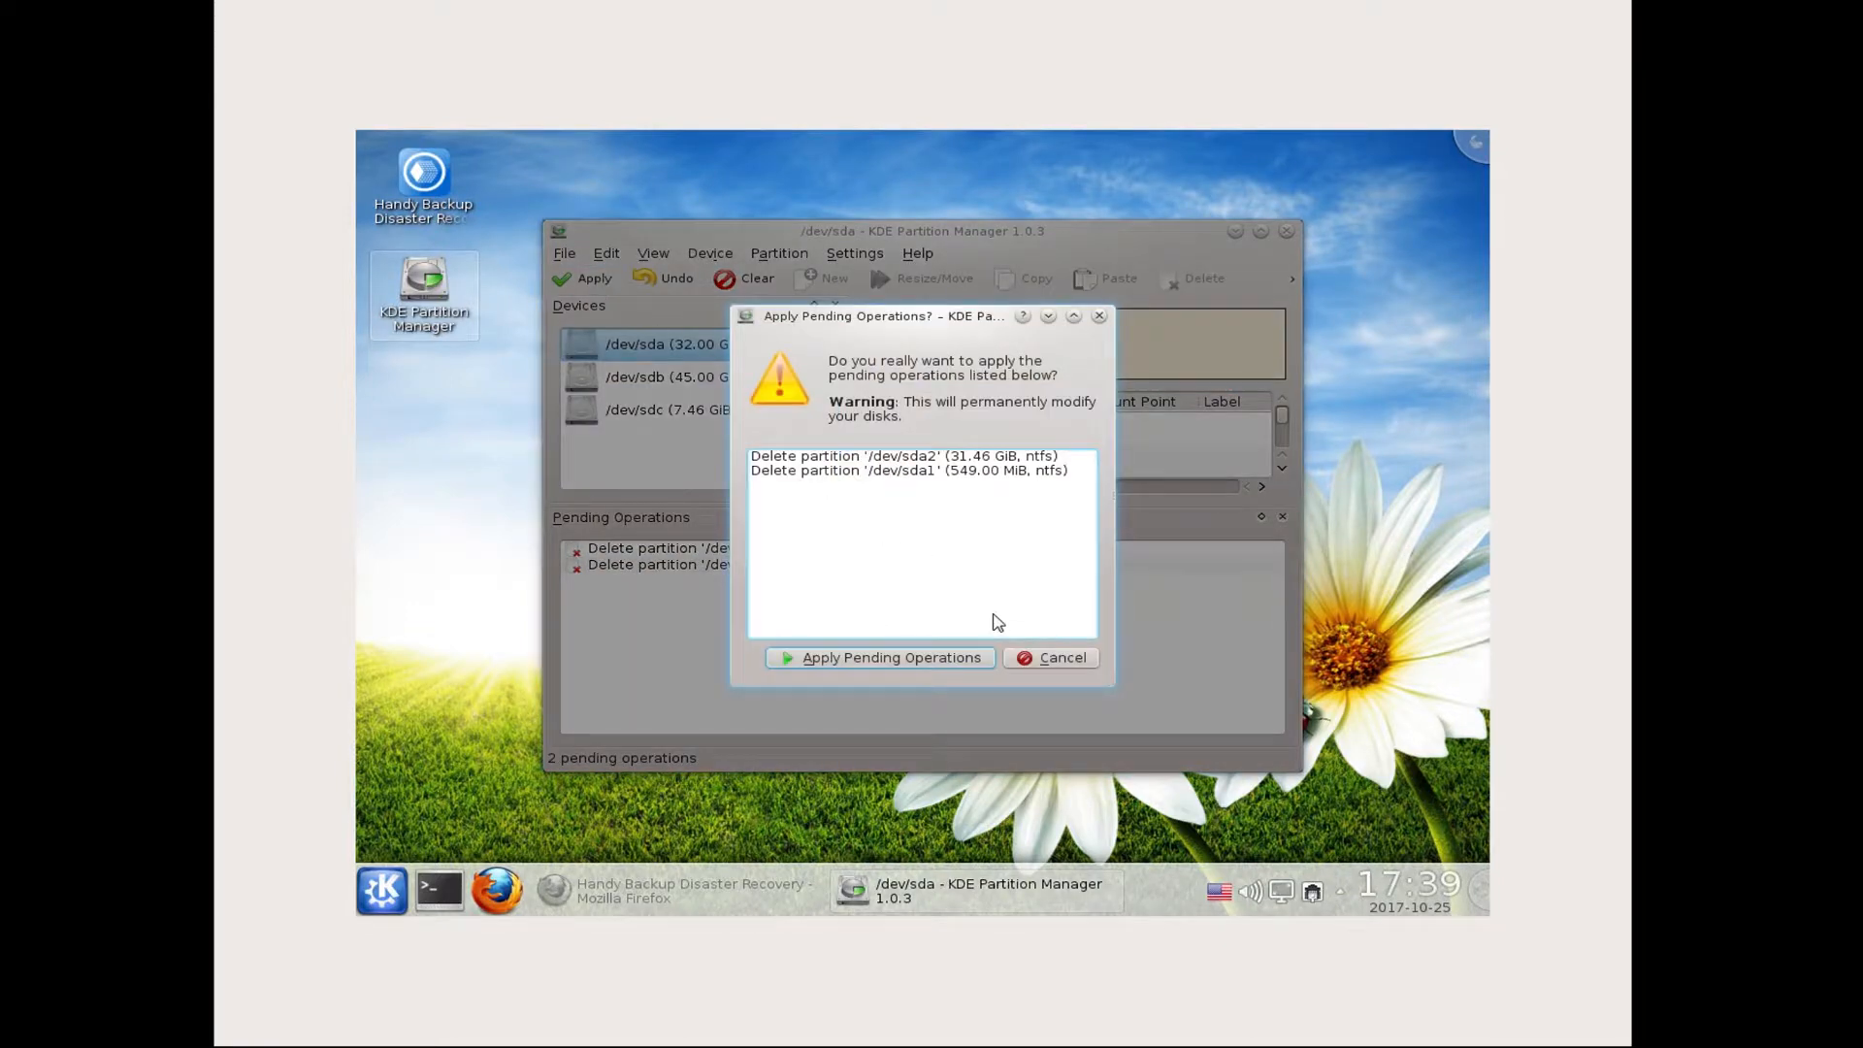
click(948, 659)
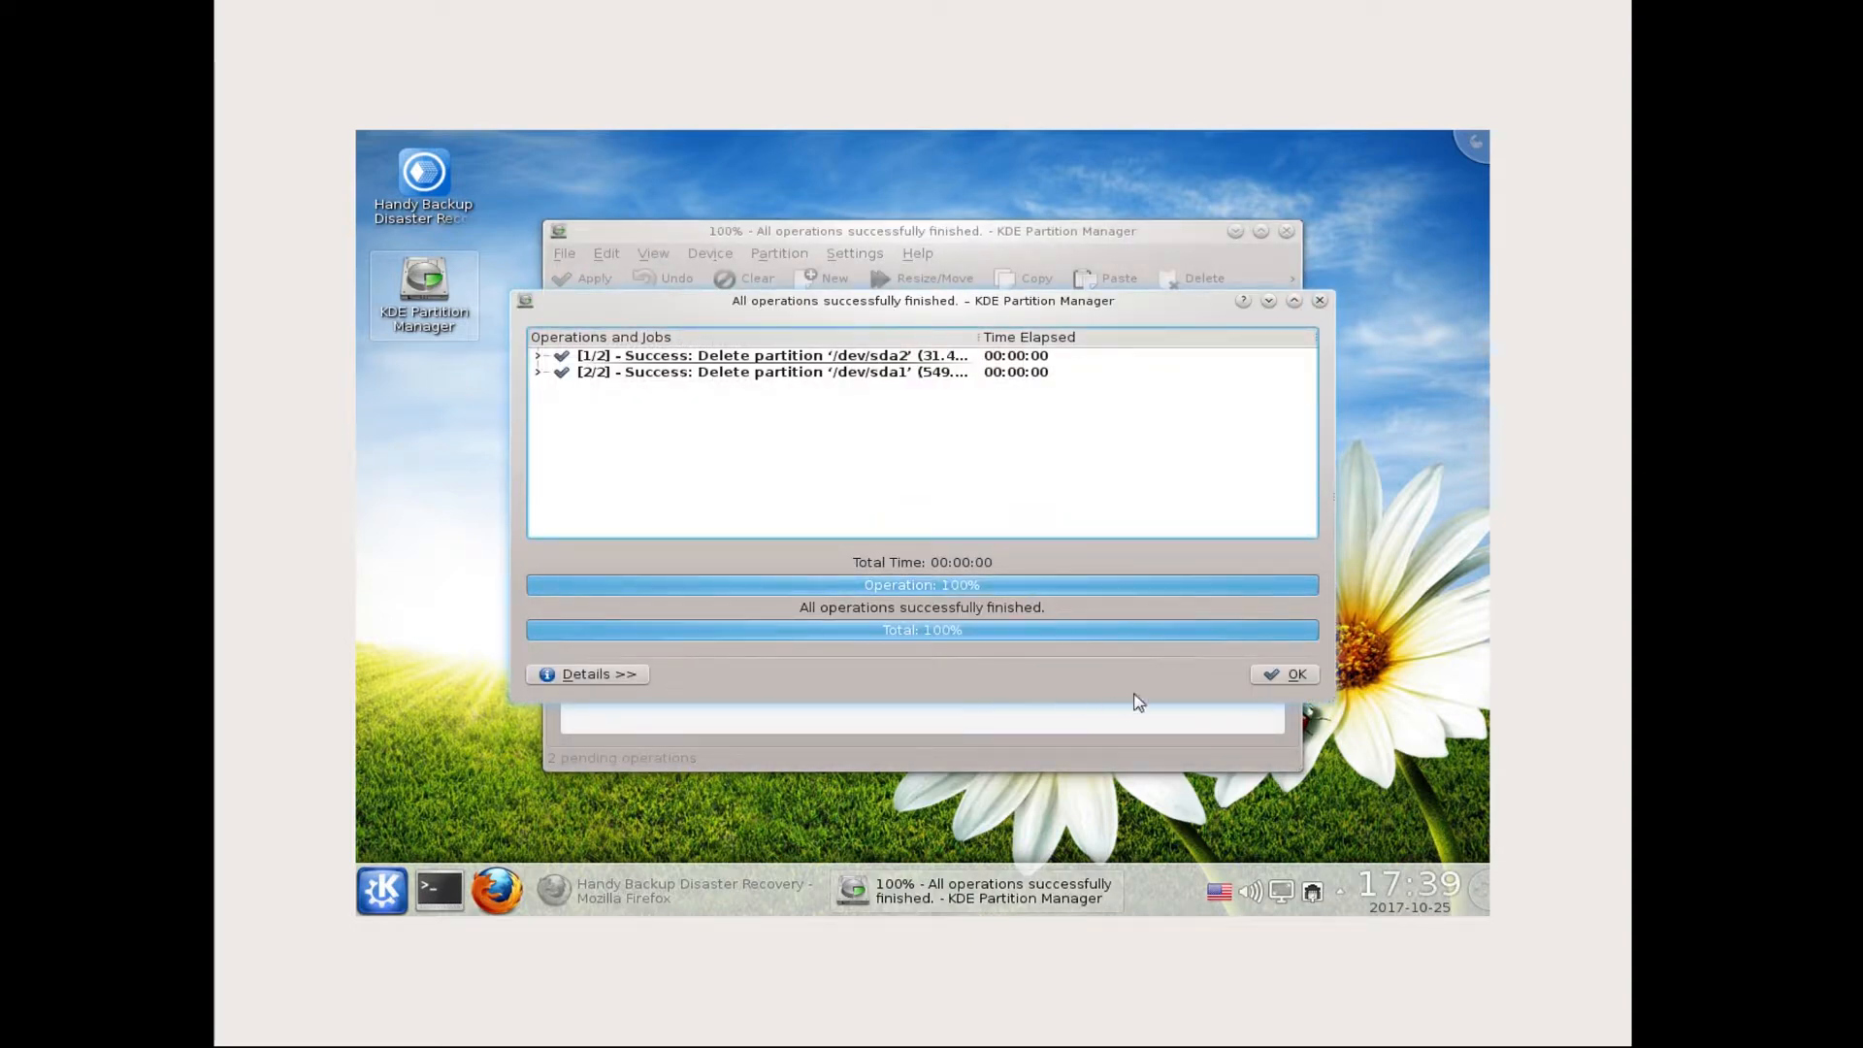
click(1273, 676)
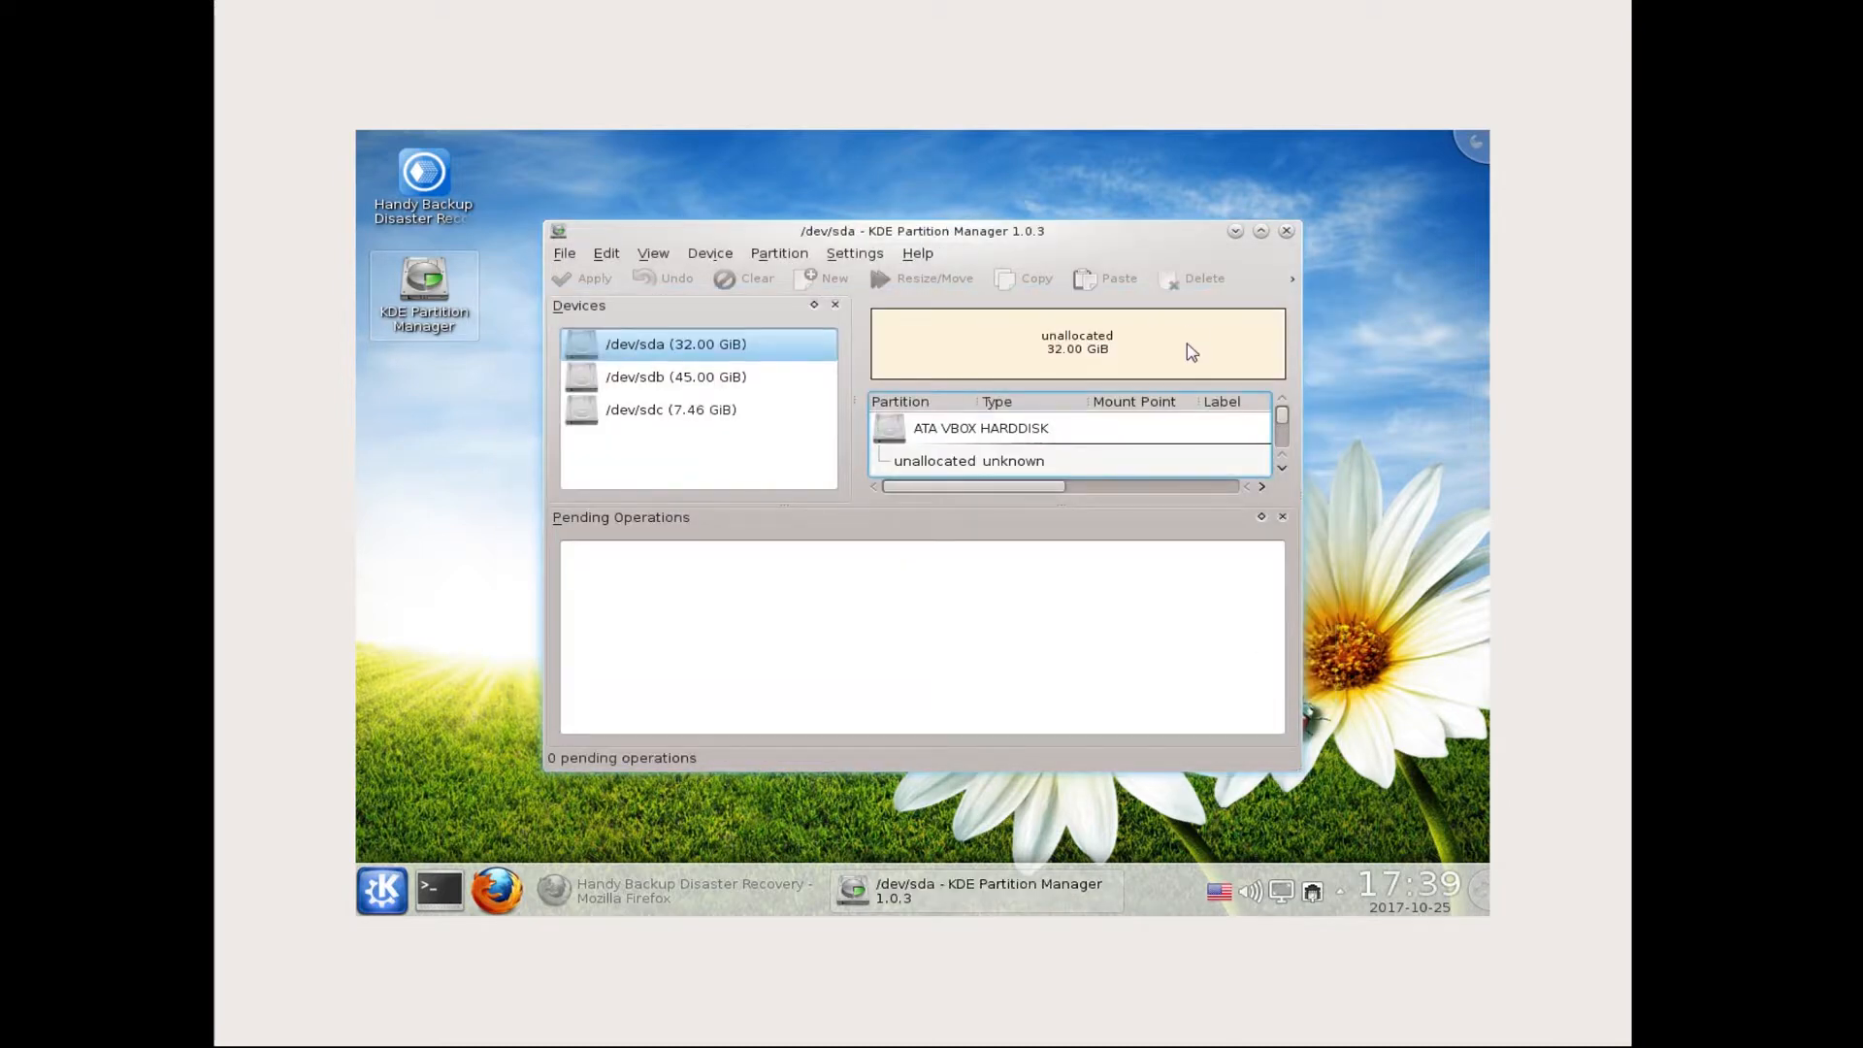
click(1287, 231)
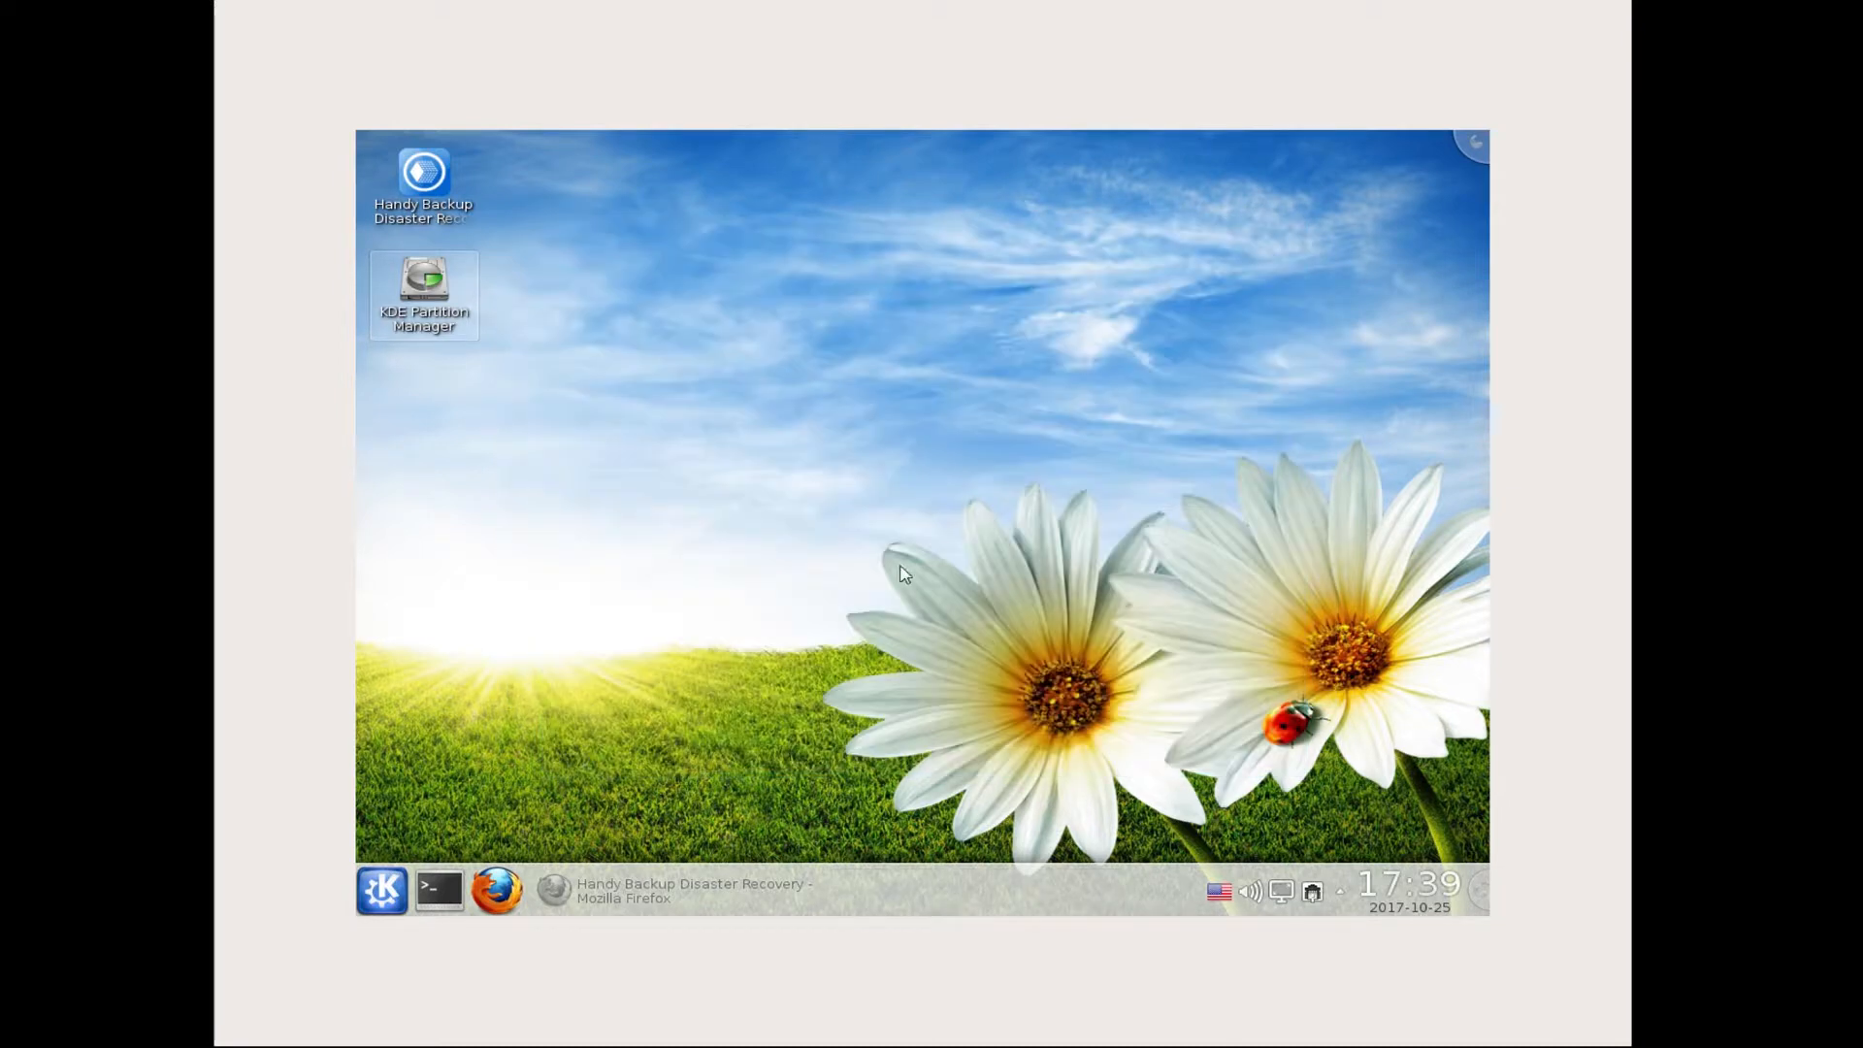
Step: Switch back to Handy Backup Disaster Recovery in Firefox and remove all existing tasks
click(670, 891)
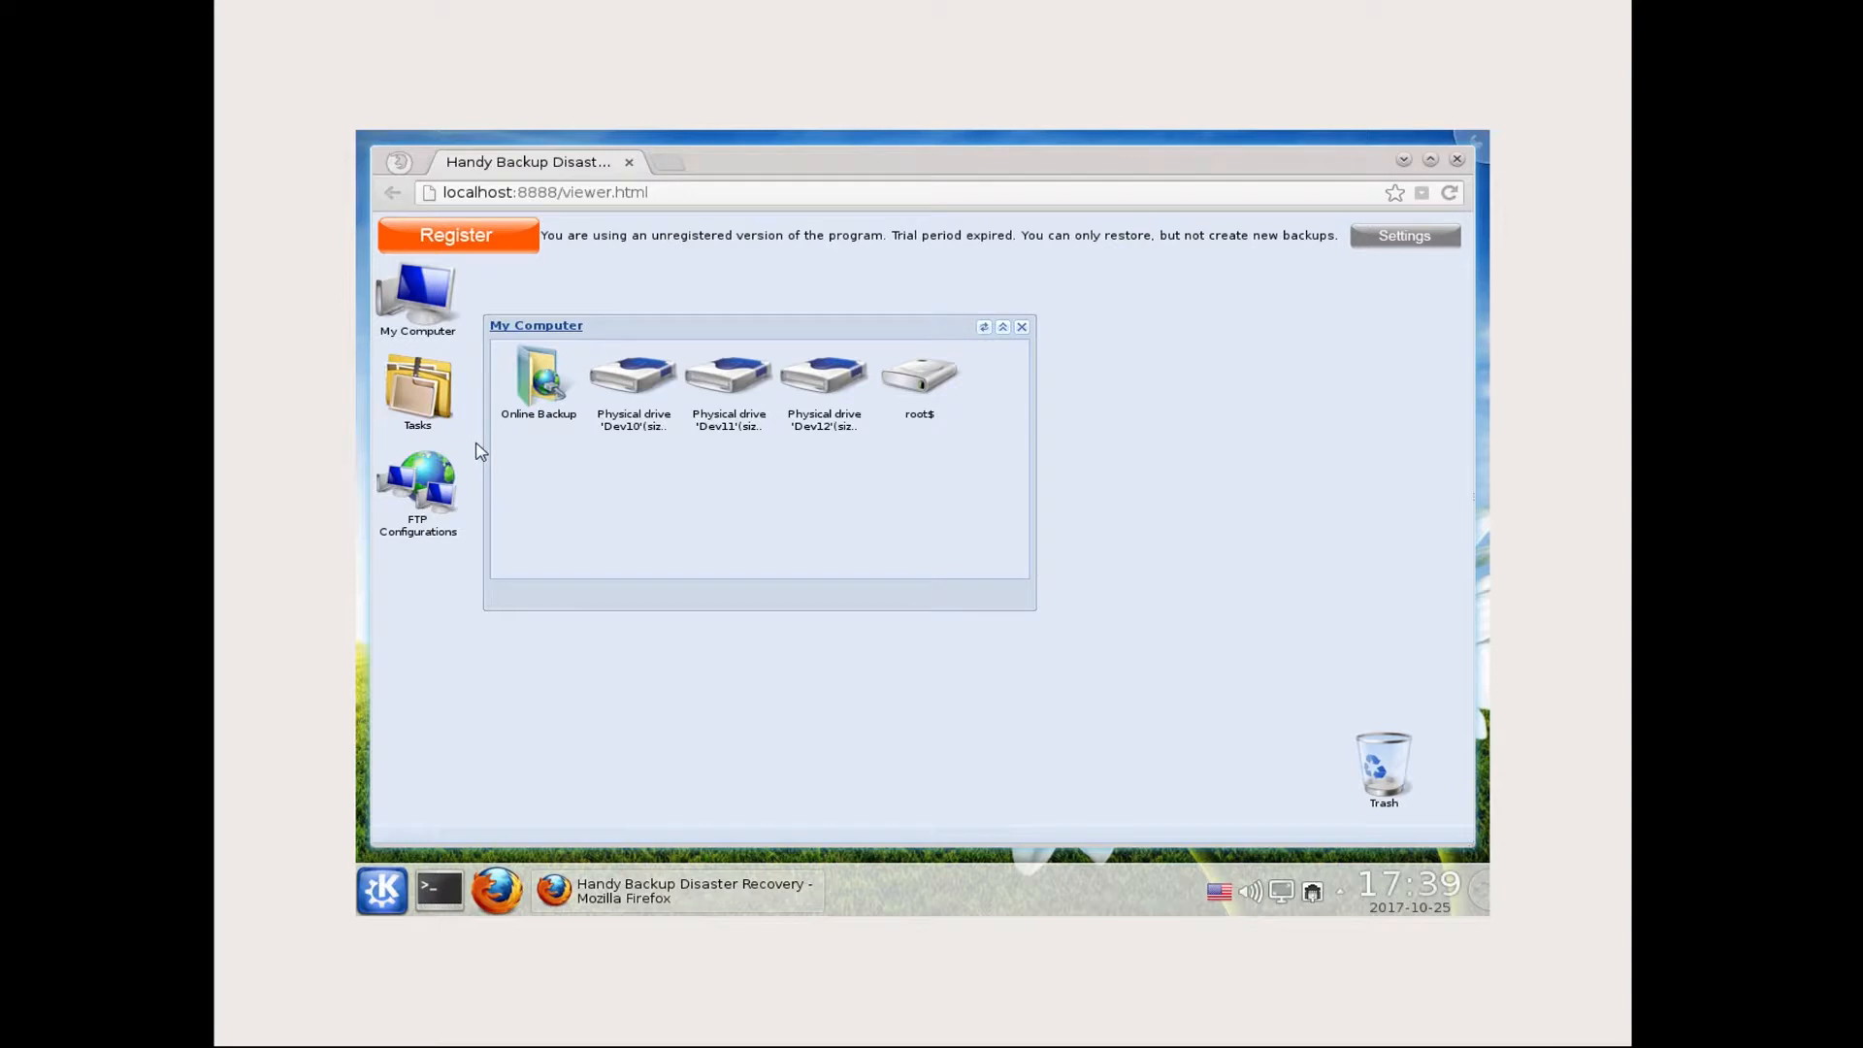
click(444, 417)
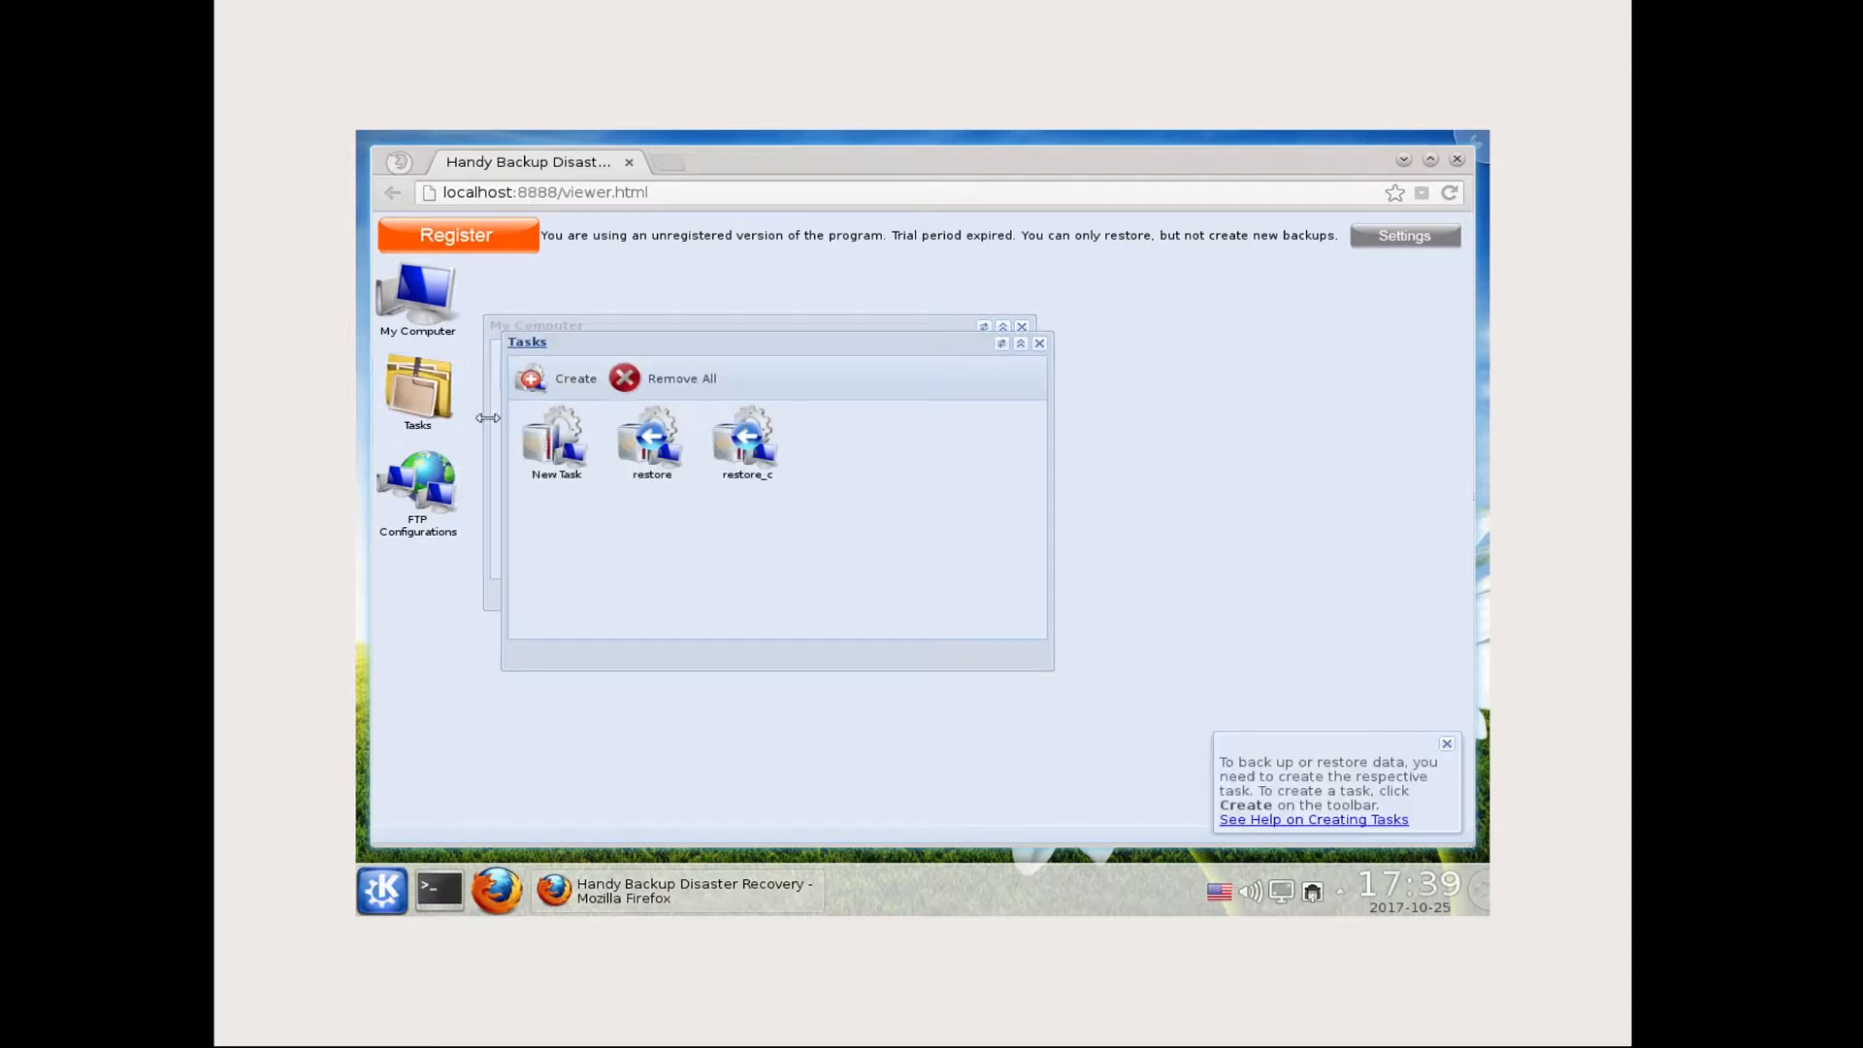
click(695, 391)
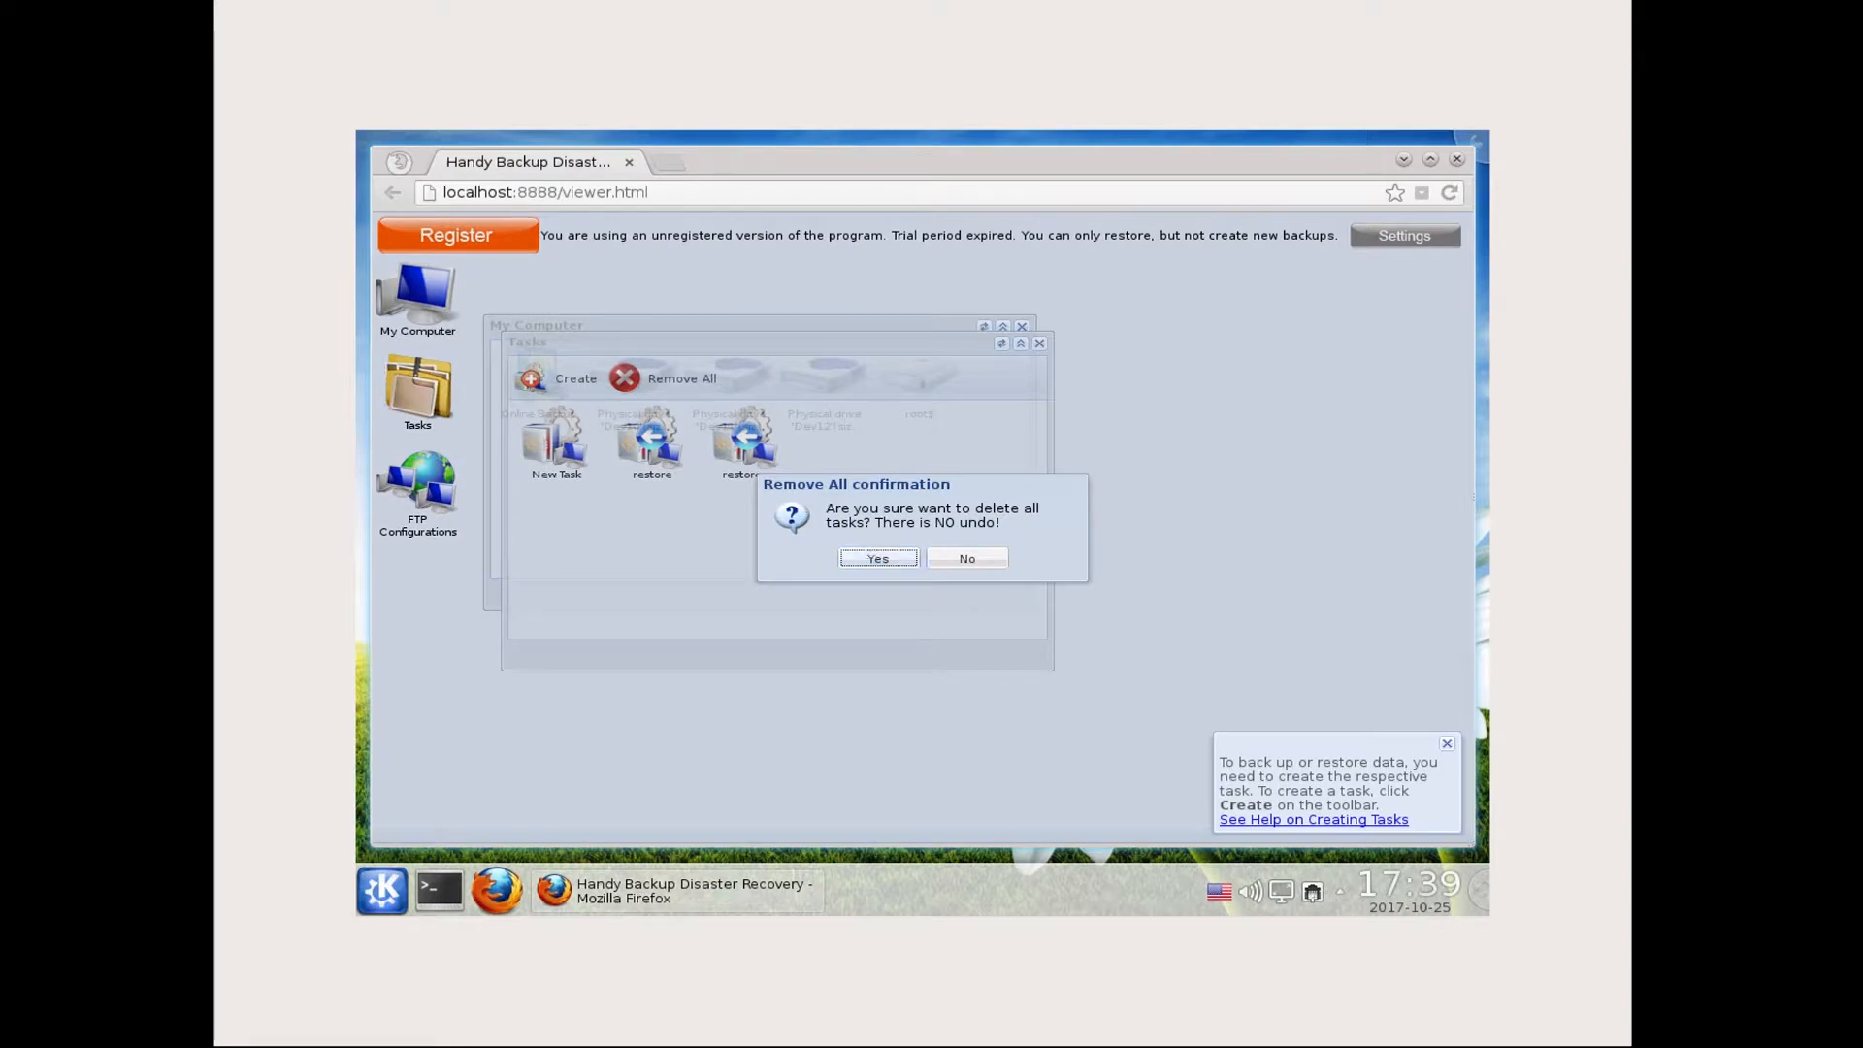
key(Return)
Step: Create a task of type Restore named table_restore
click(567, 378)
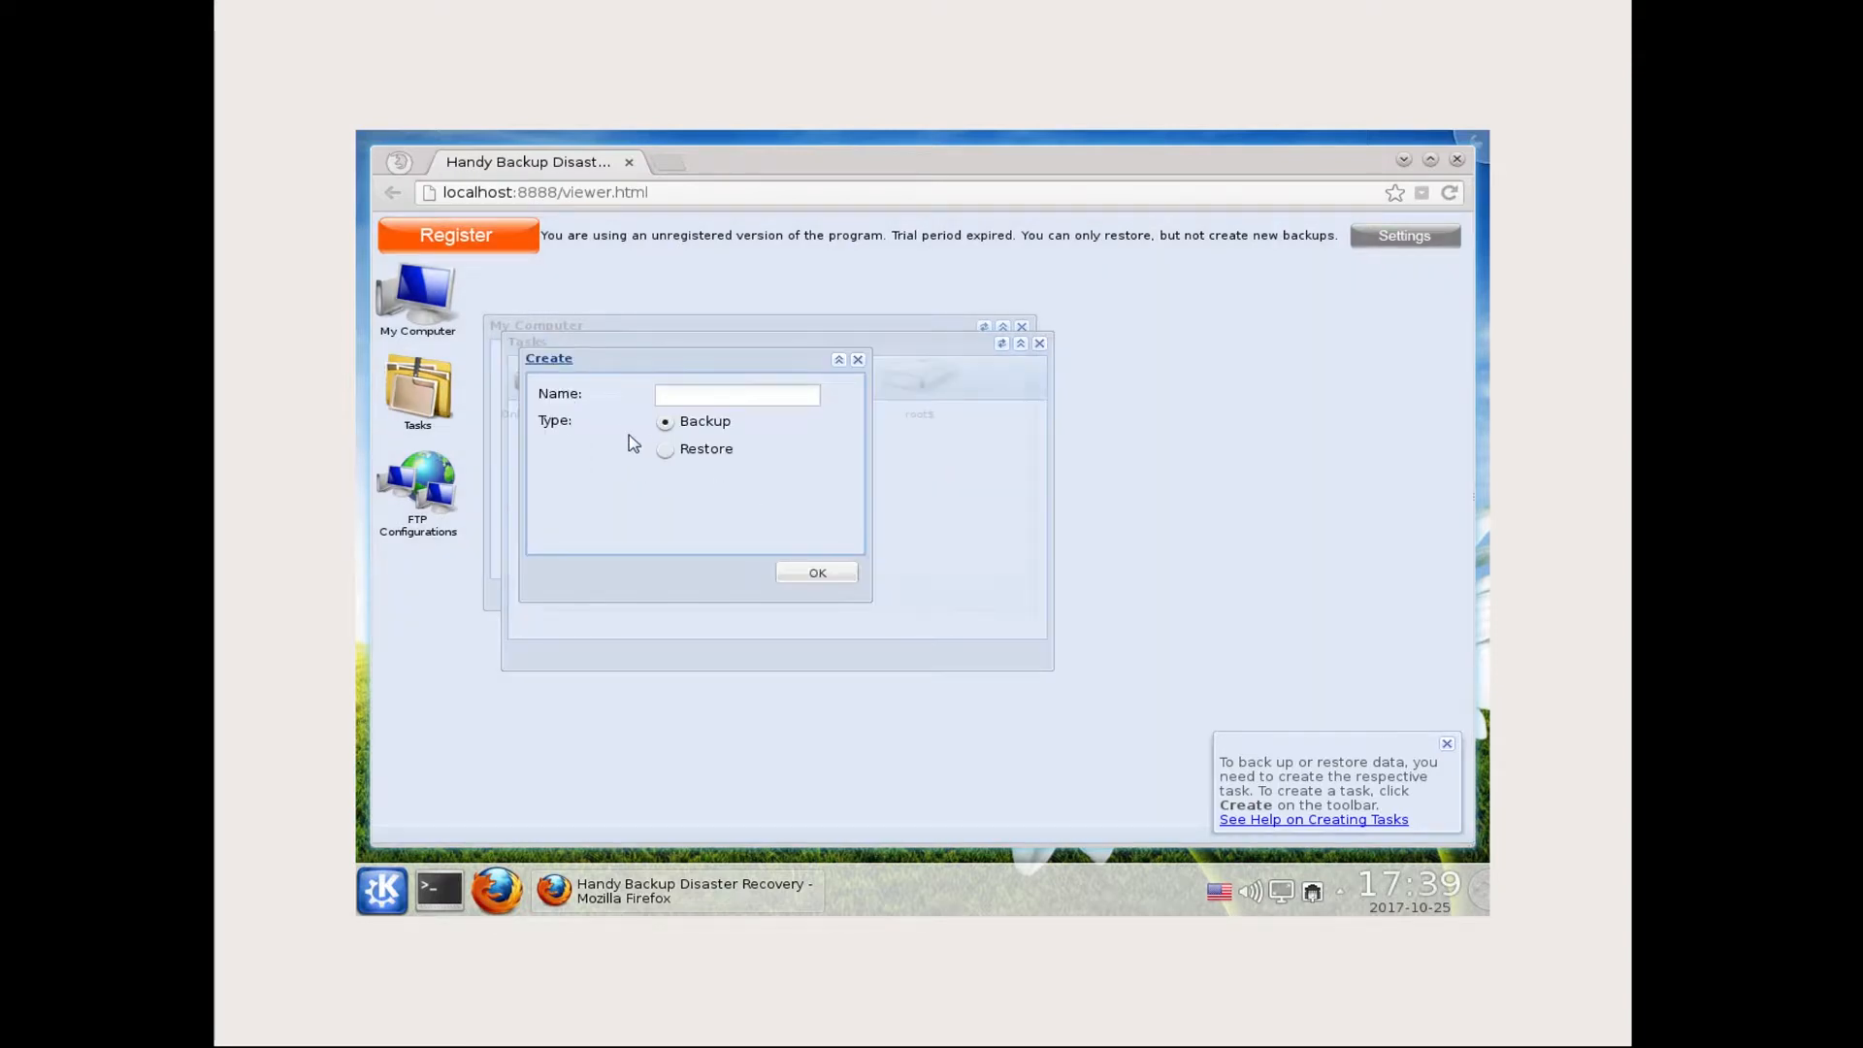
click(659, 394)
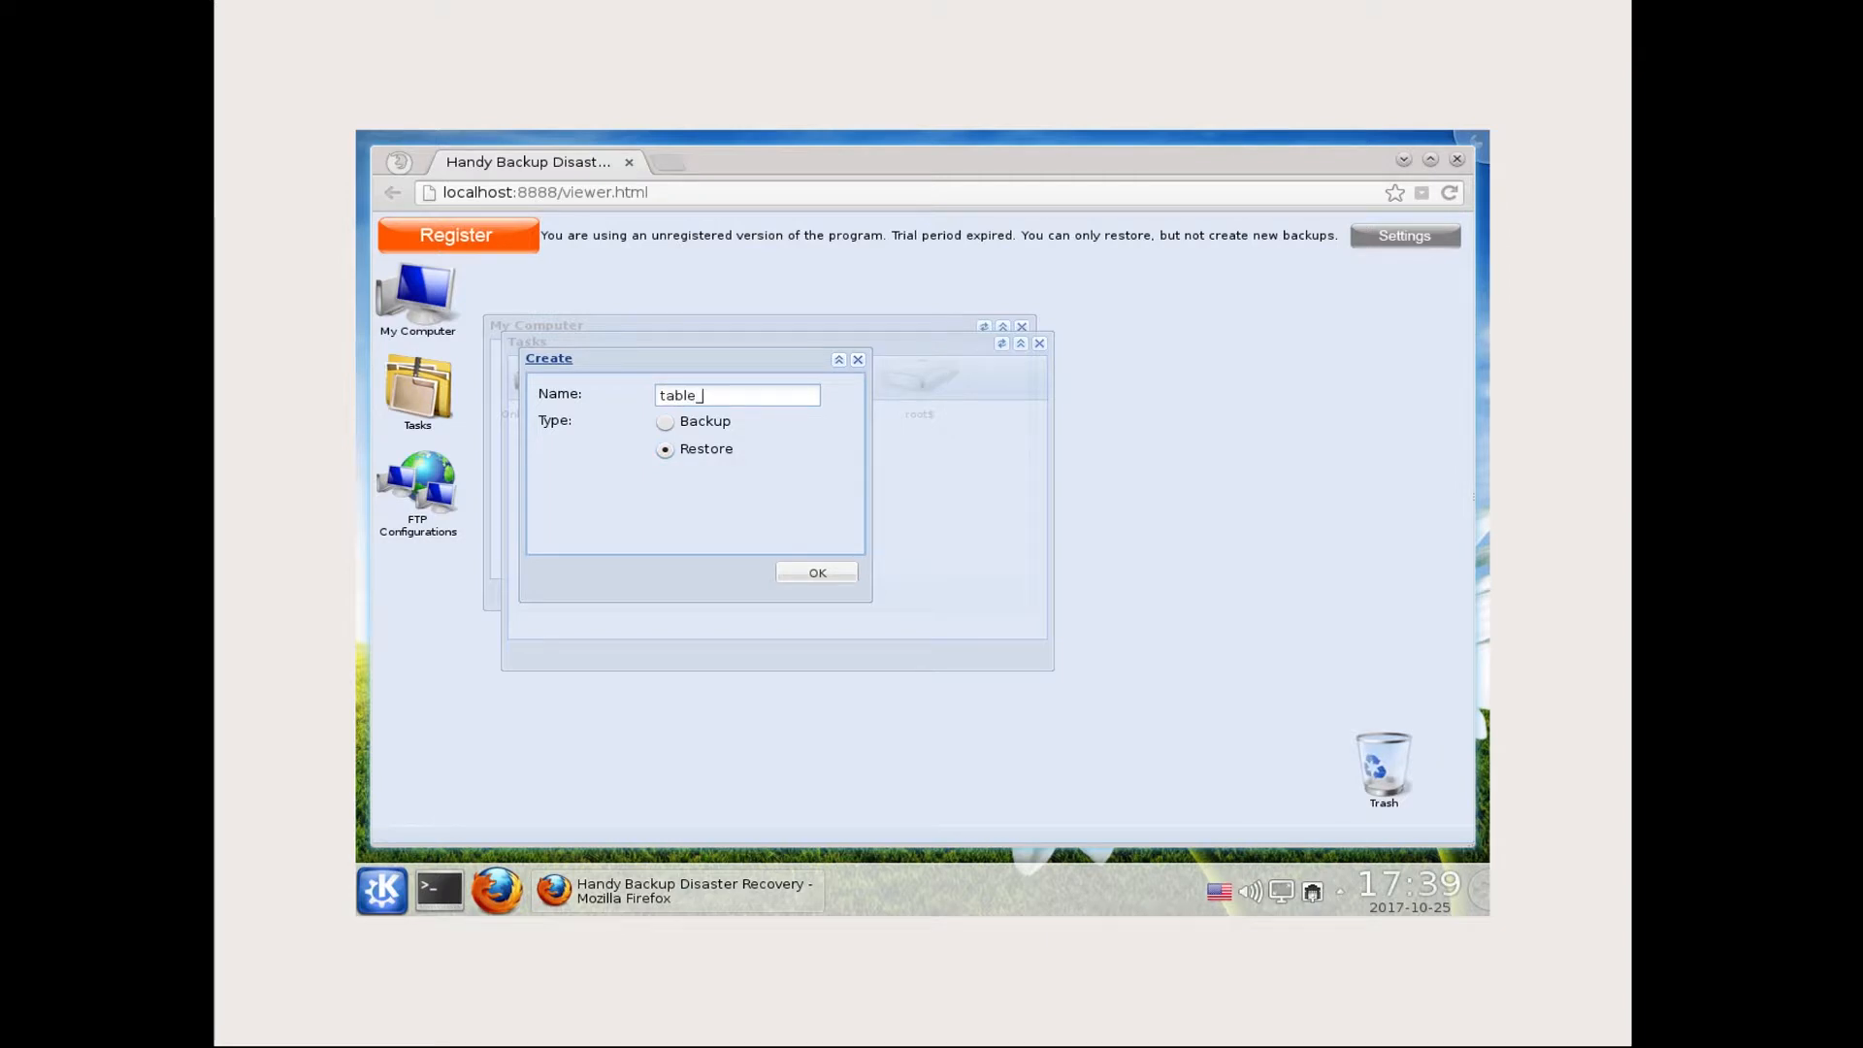
text(table_restore)
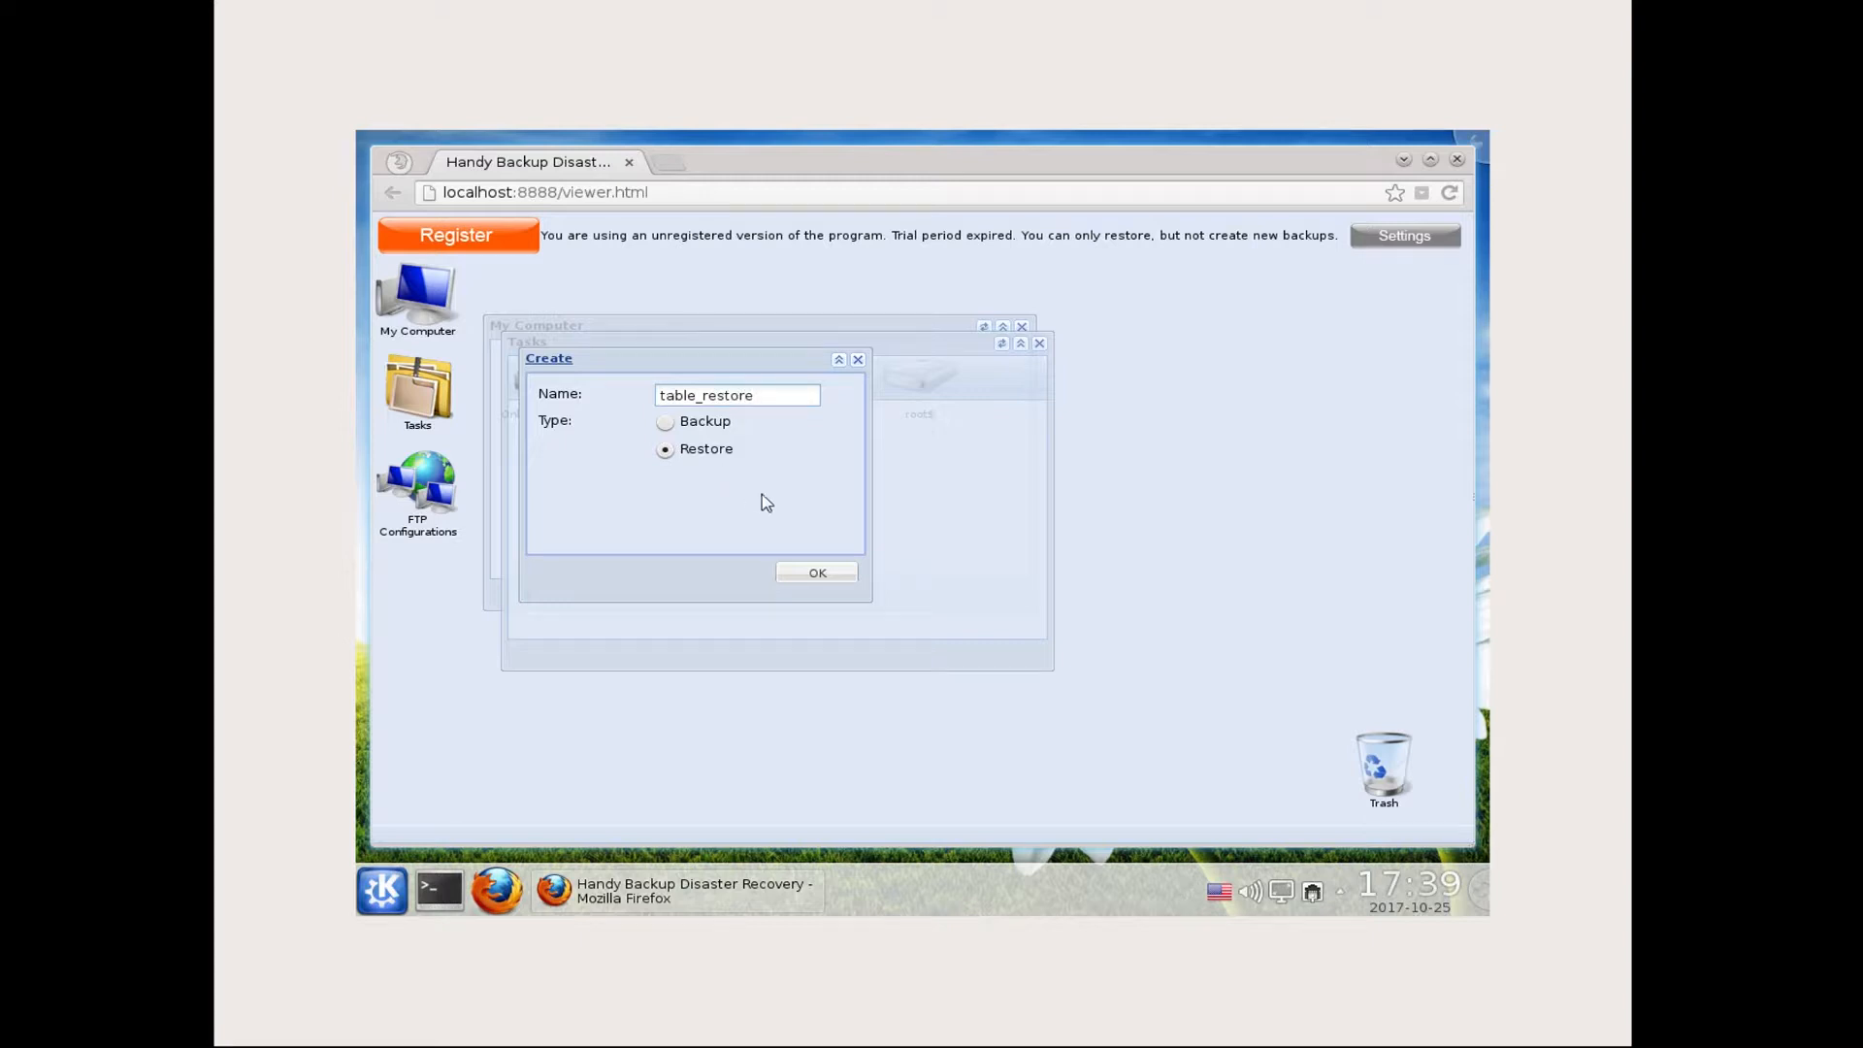
click(817, 573)
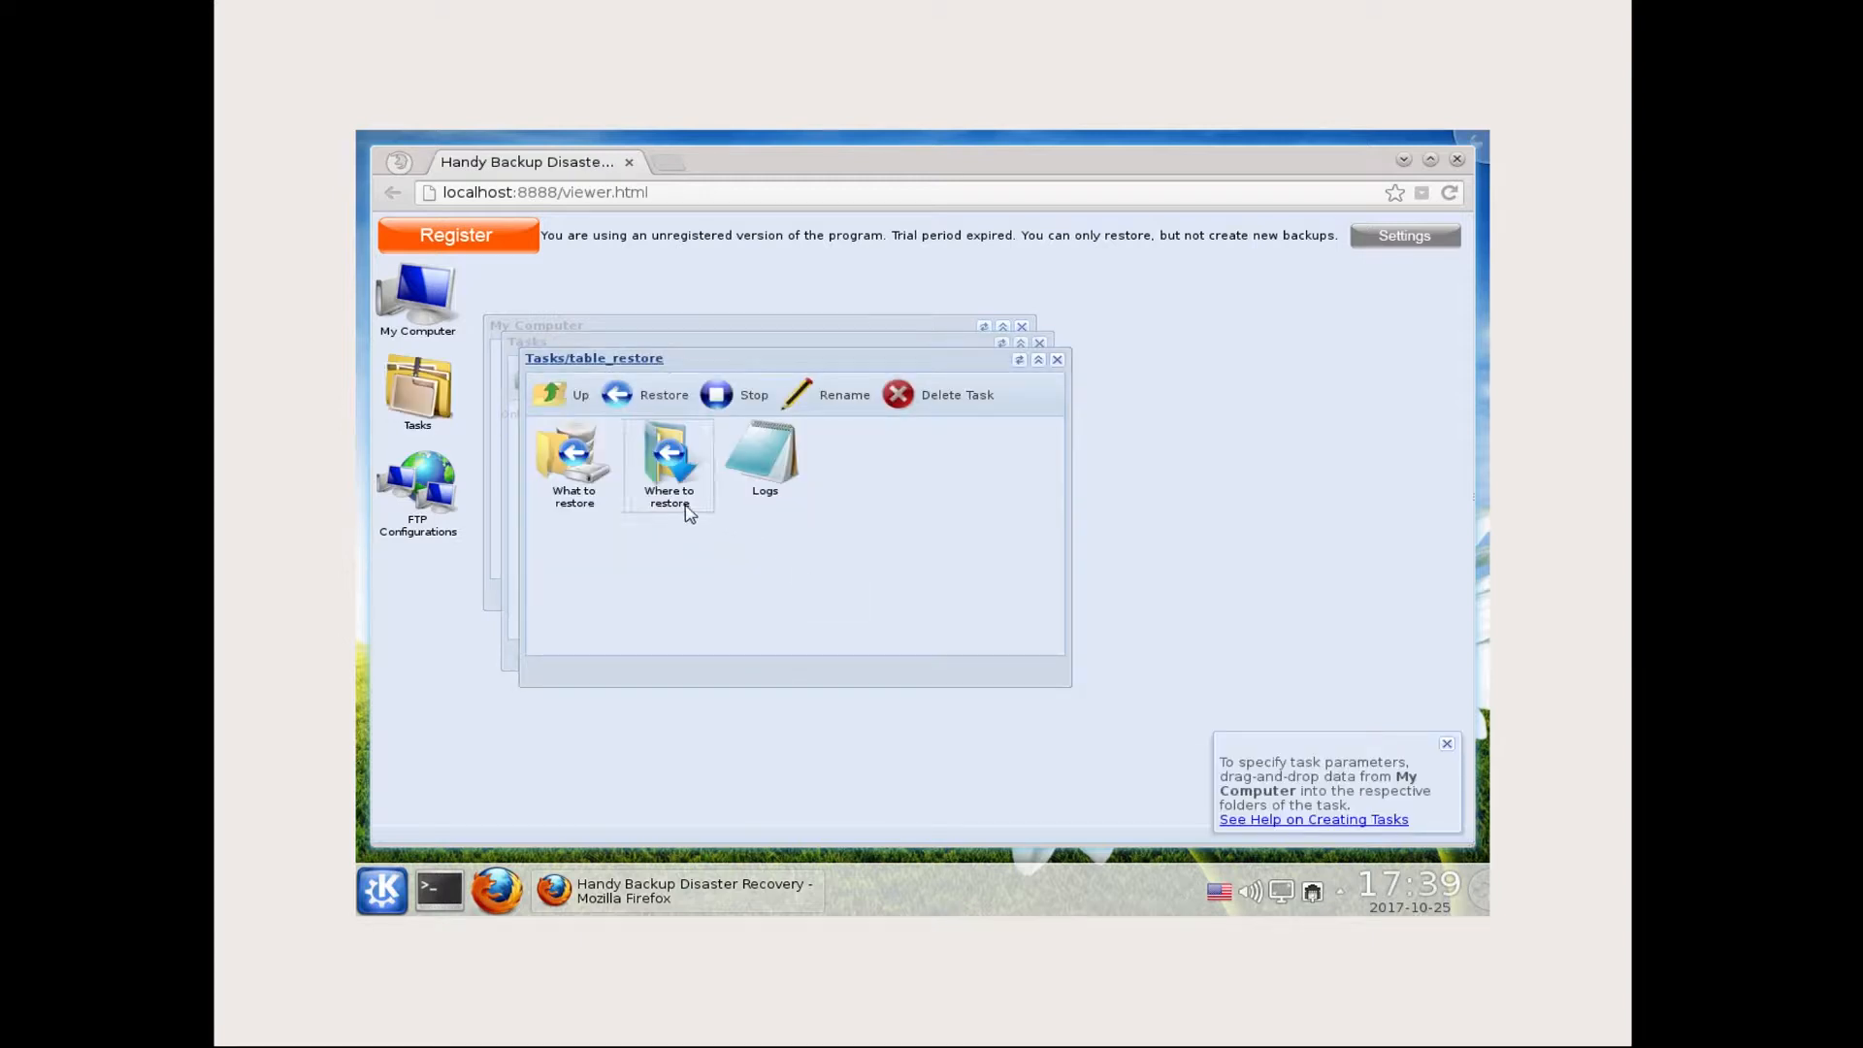
Step: Open table_restore's What to restore folder and browse My Computer to root$/mnt/sdb1/Disk_C_part/0/Backup Files/Partitions
double_click(603, 492)
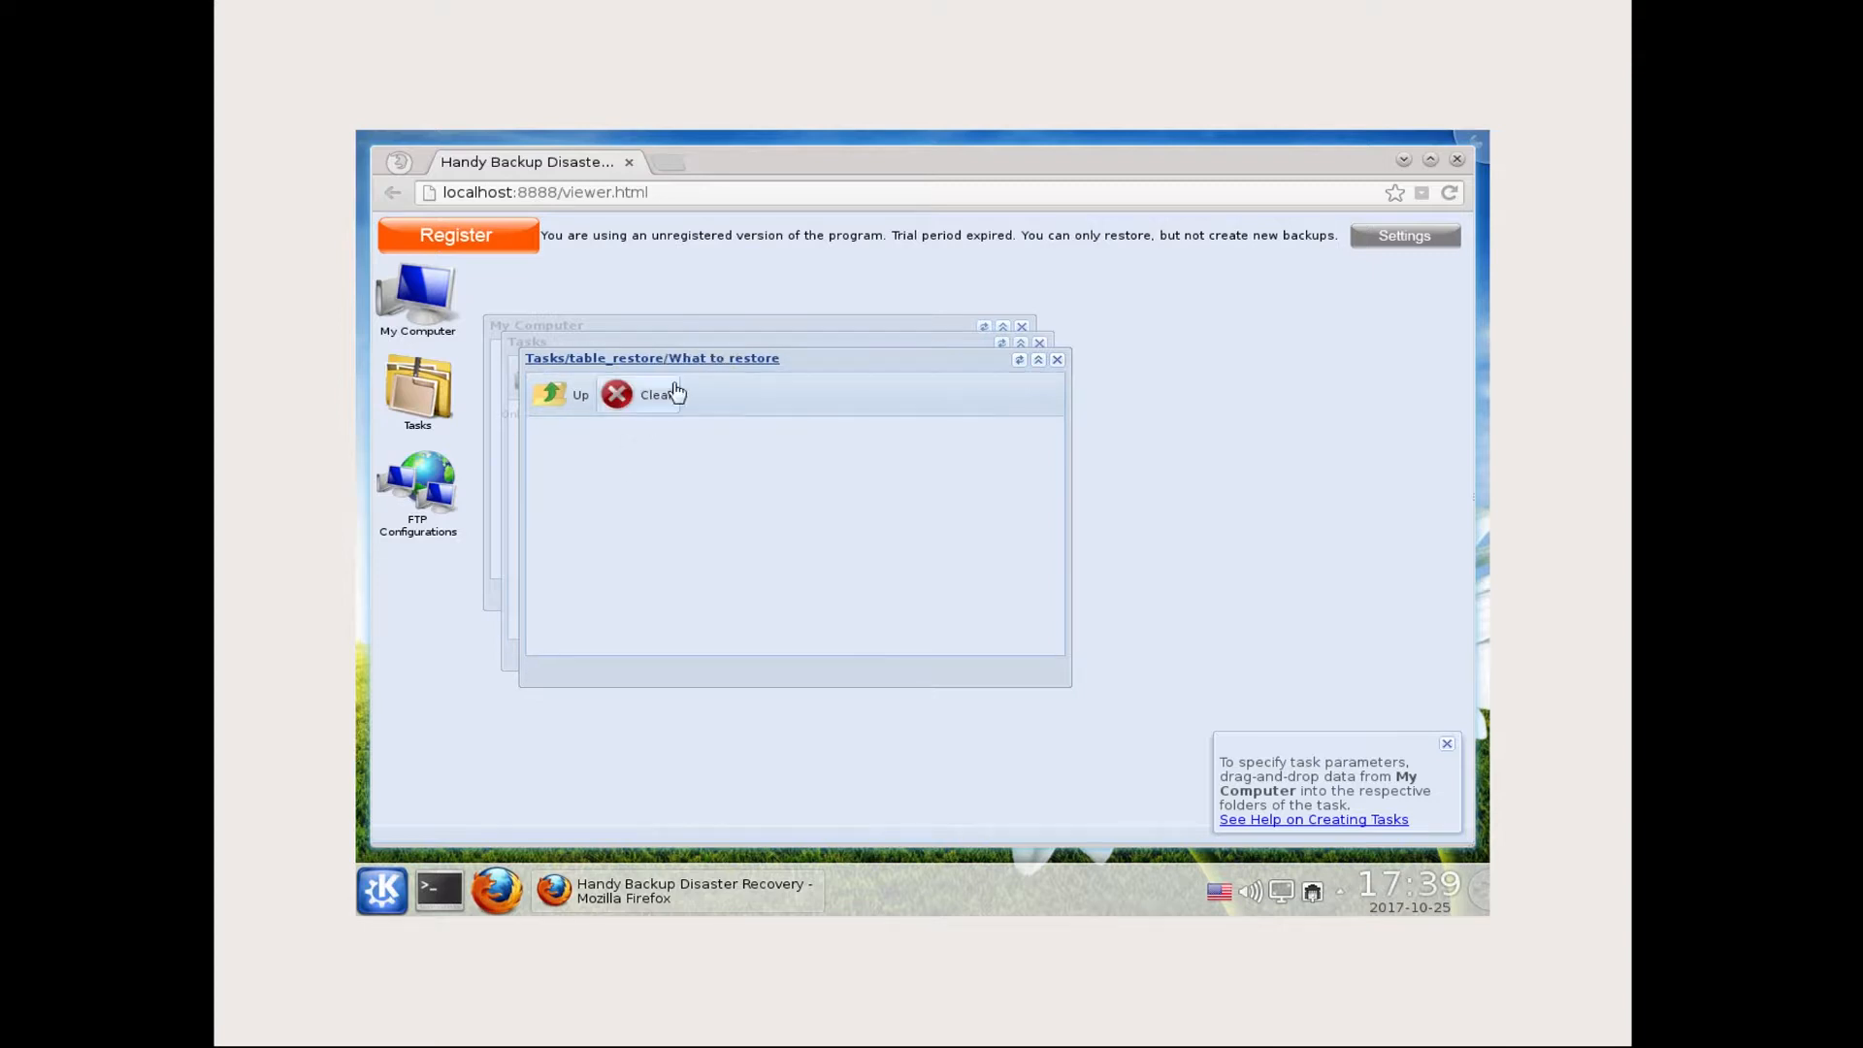
click(688, 334)
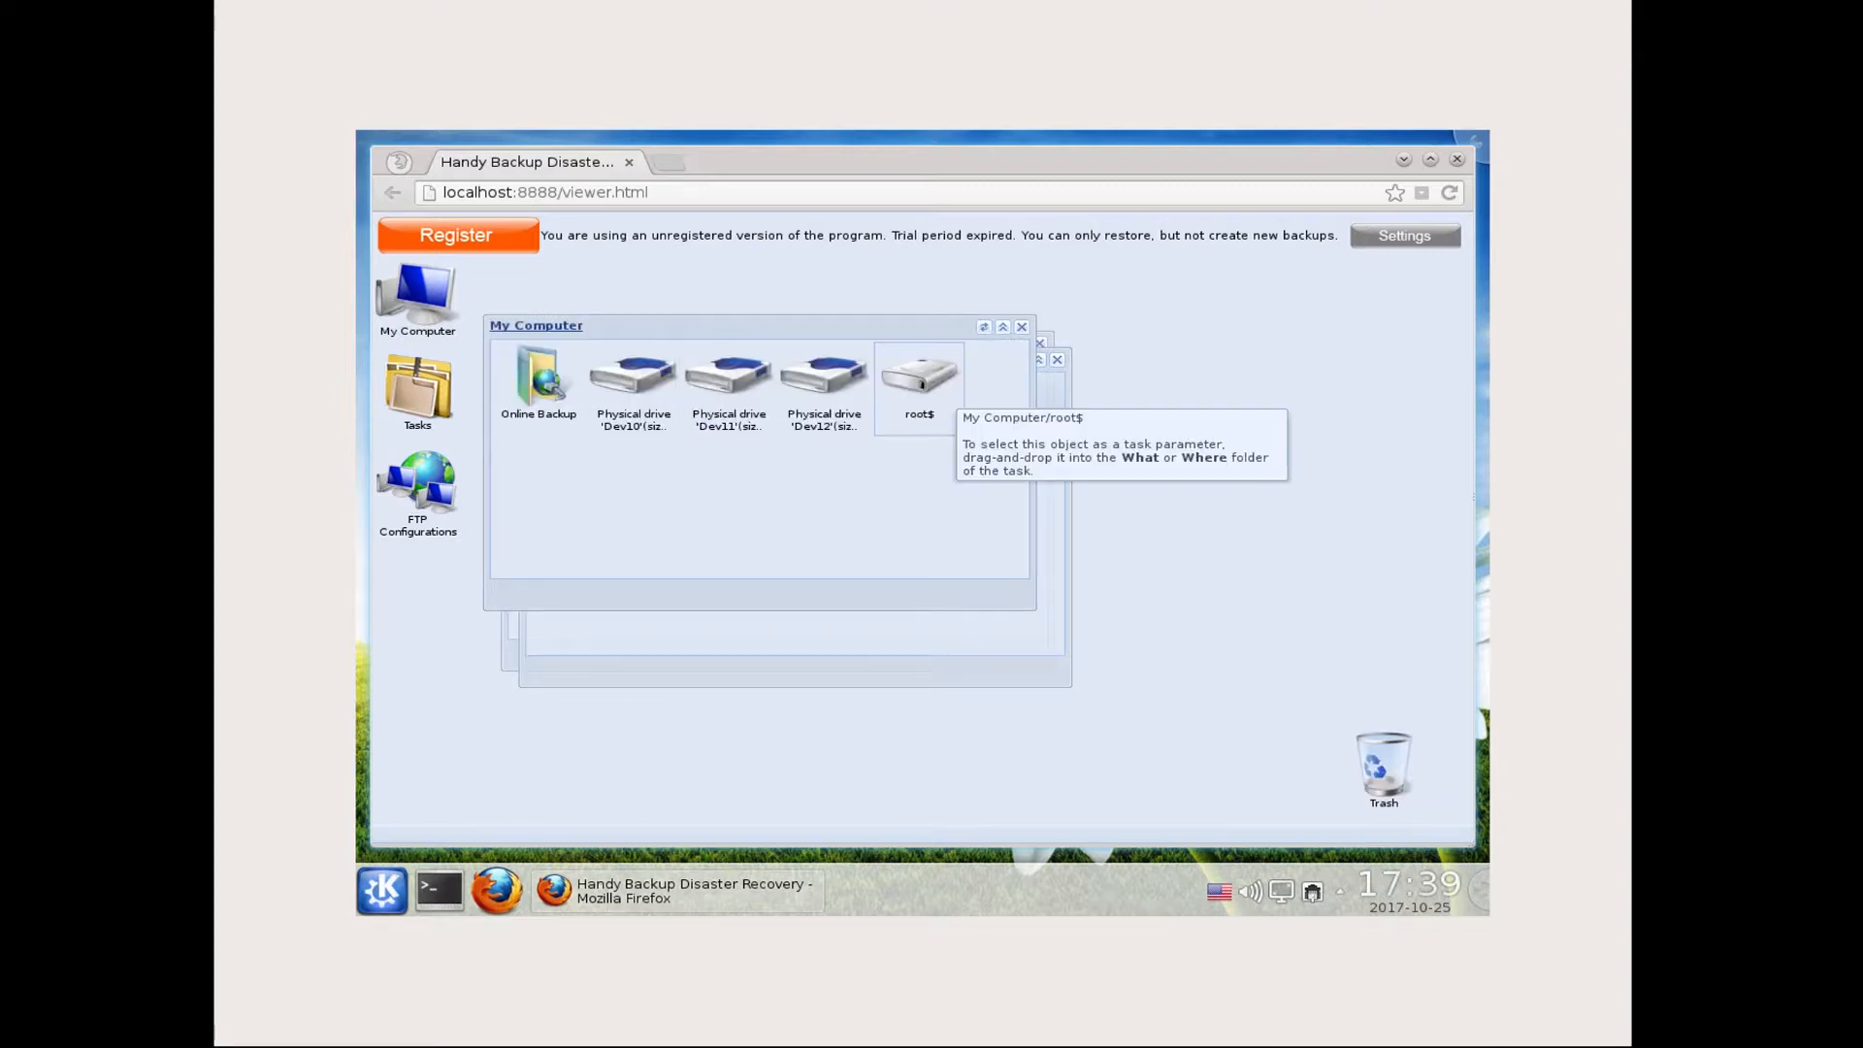
double_click(938, 403)
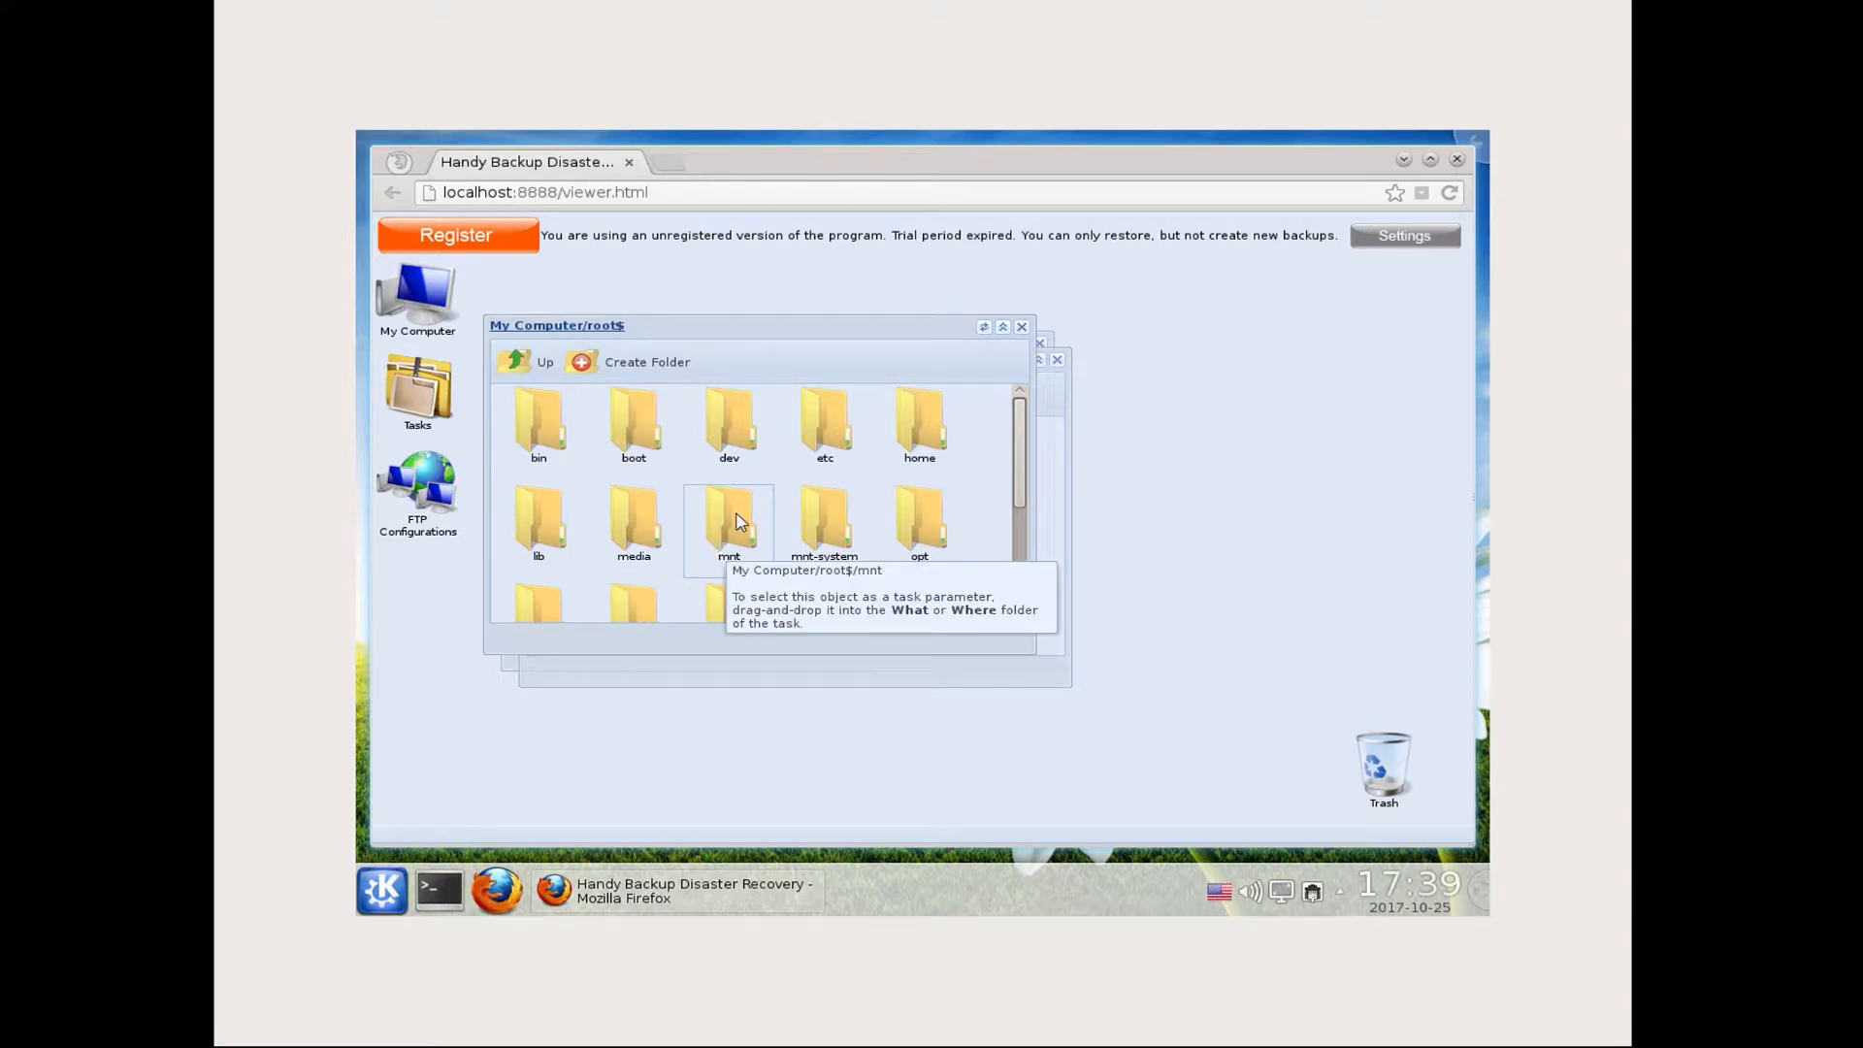
double_click(736, 515)
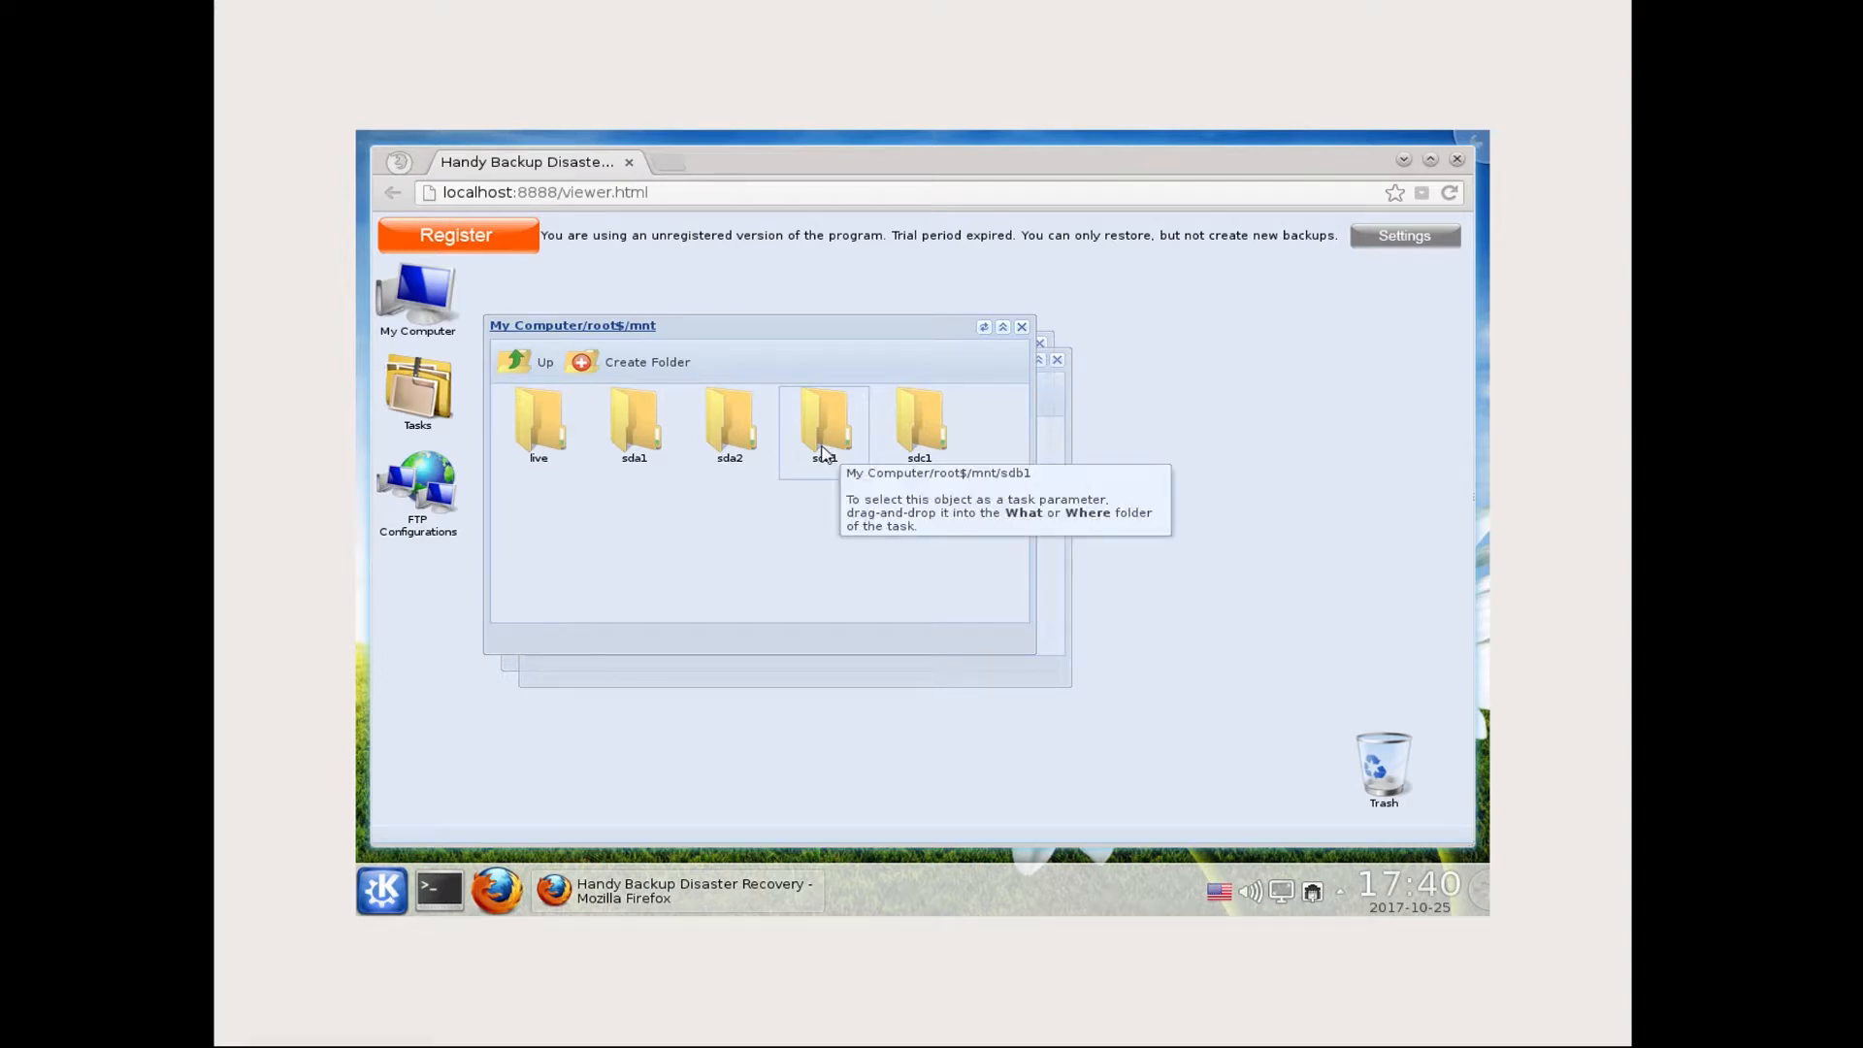
double_click(821, 445)
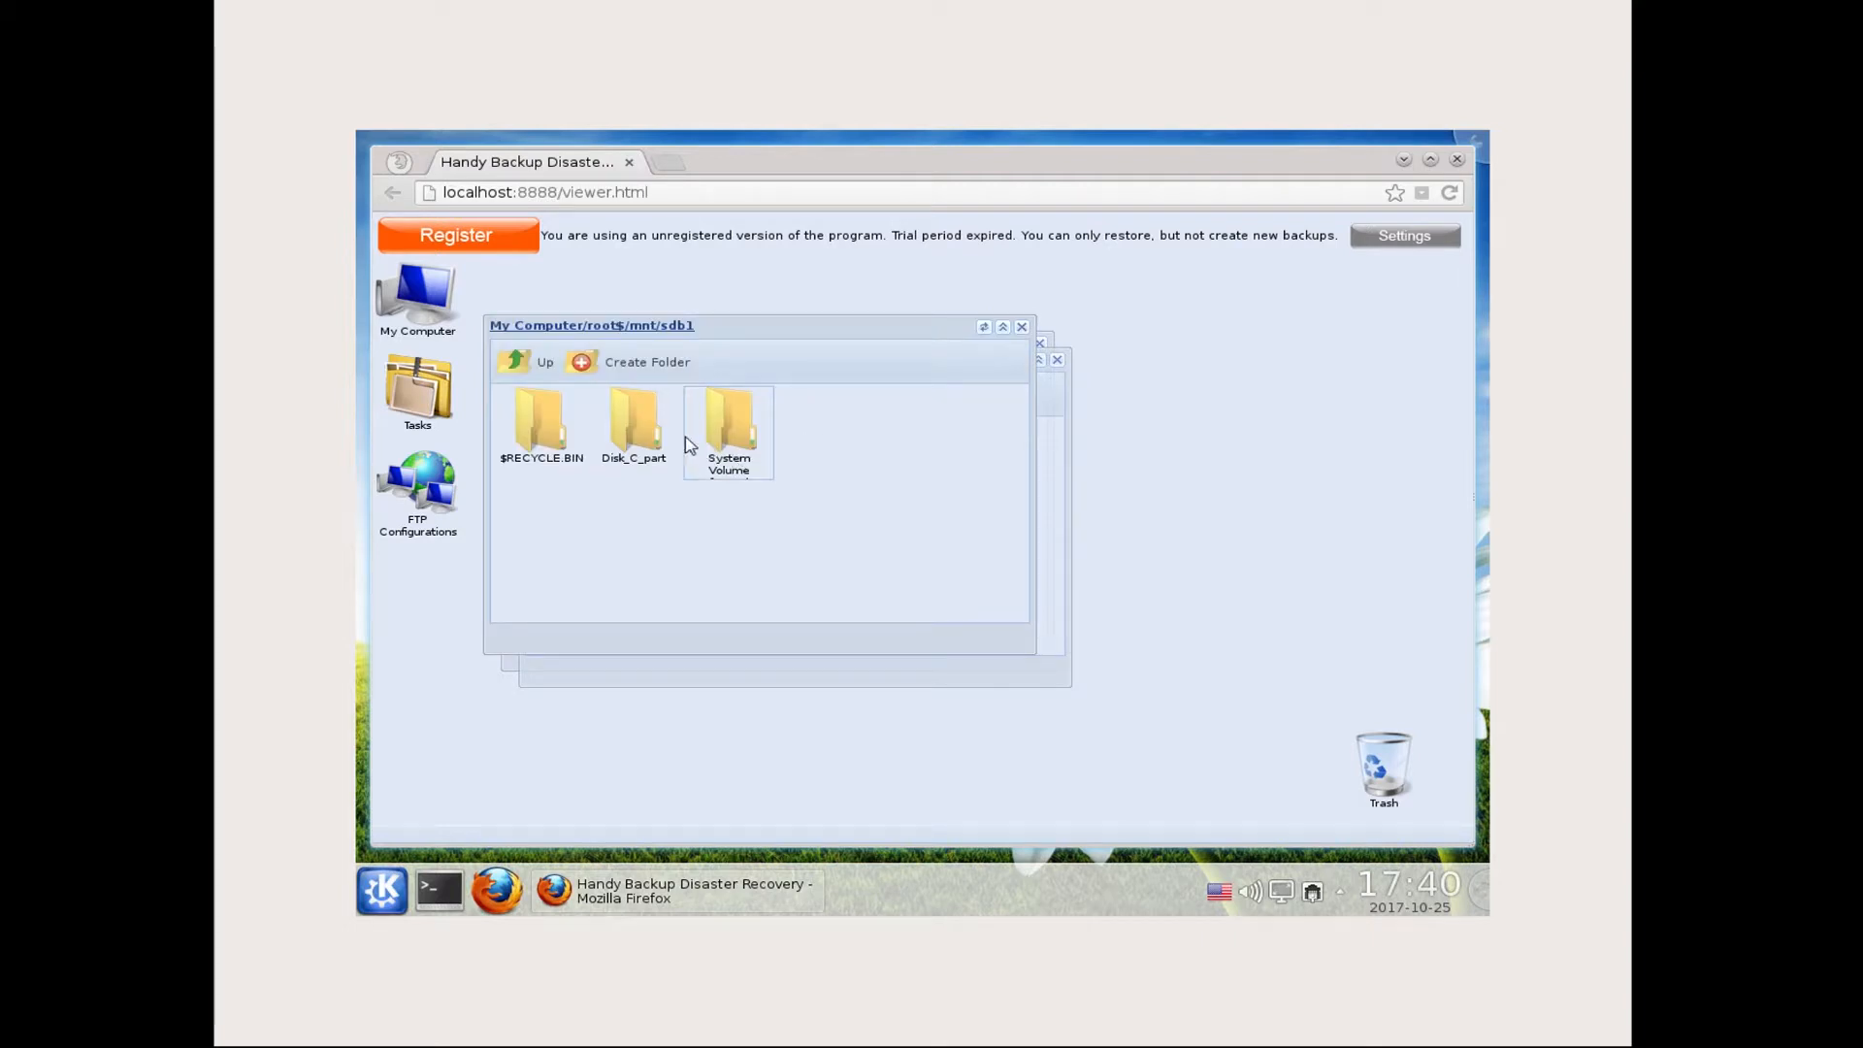
double_click(636, 427)
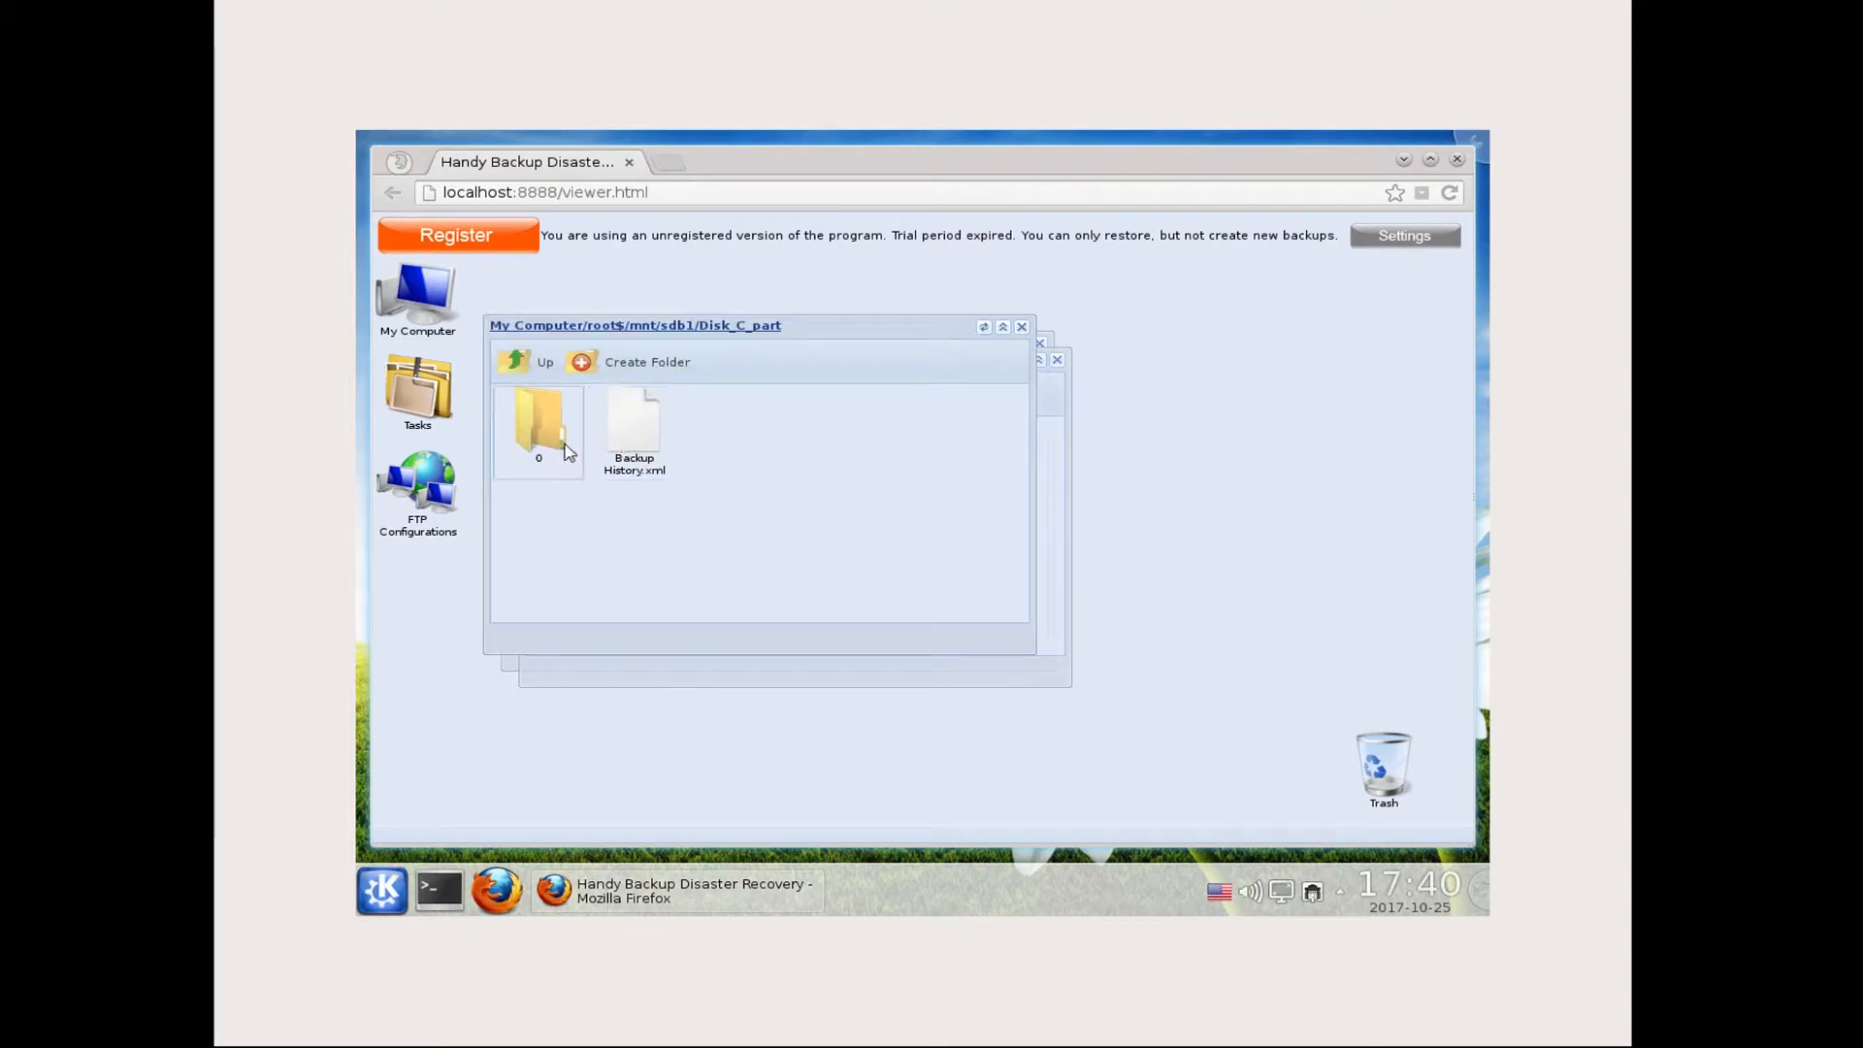
double_click(561, 444)
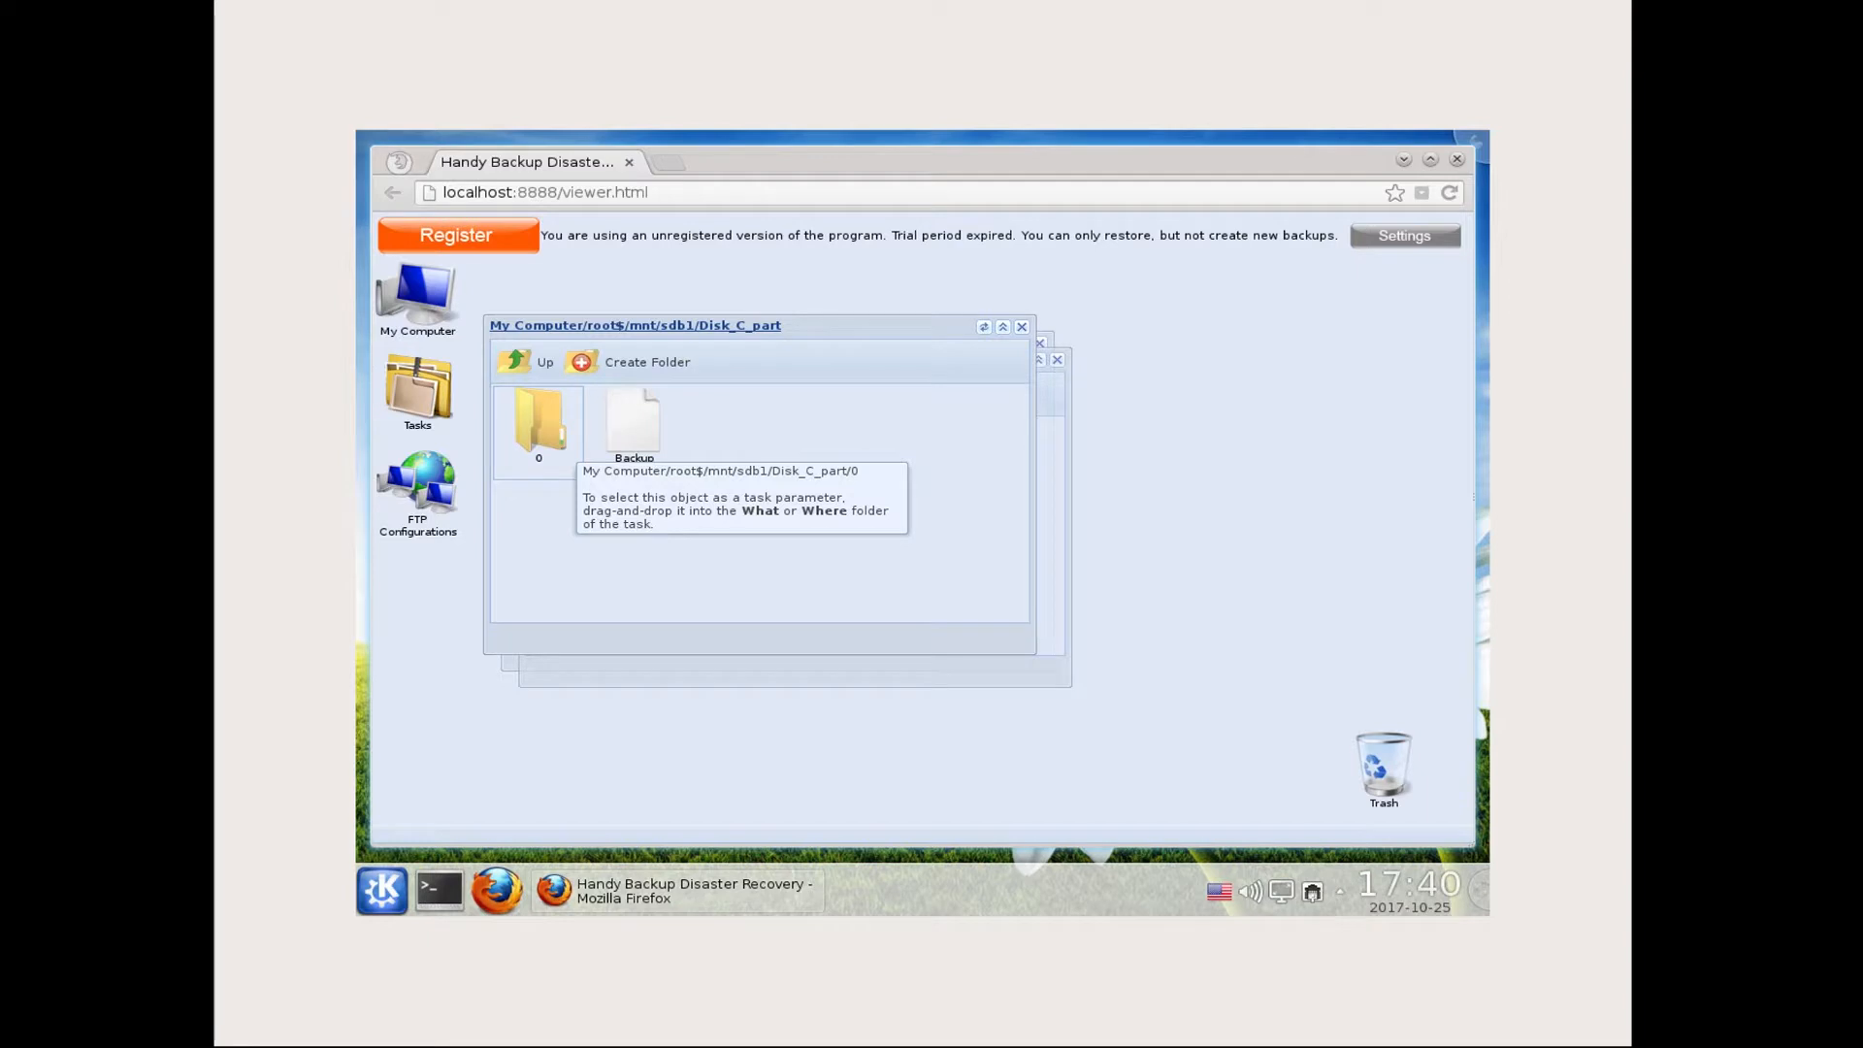
double_click(635, 427)
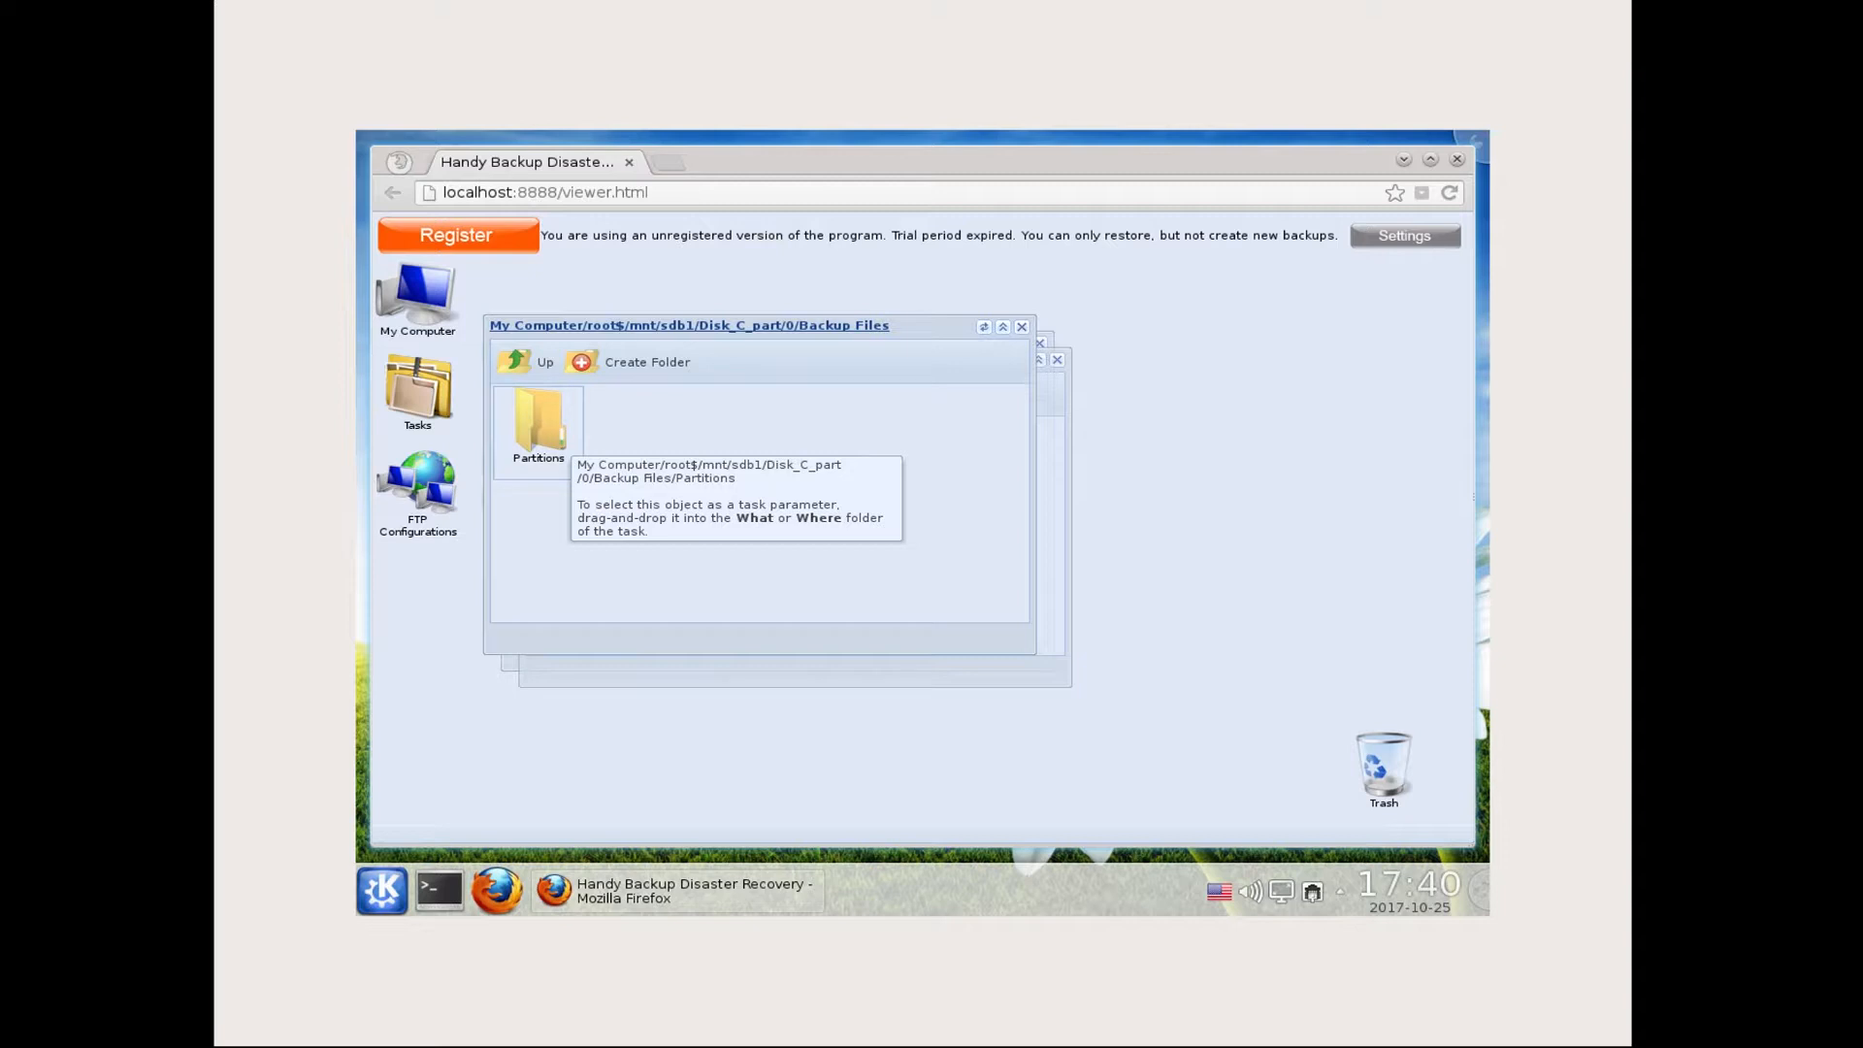
double_click(539, 422)
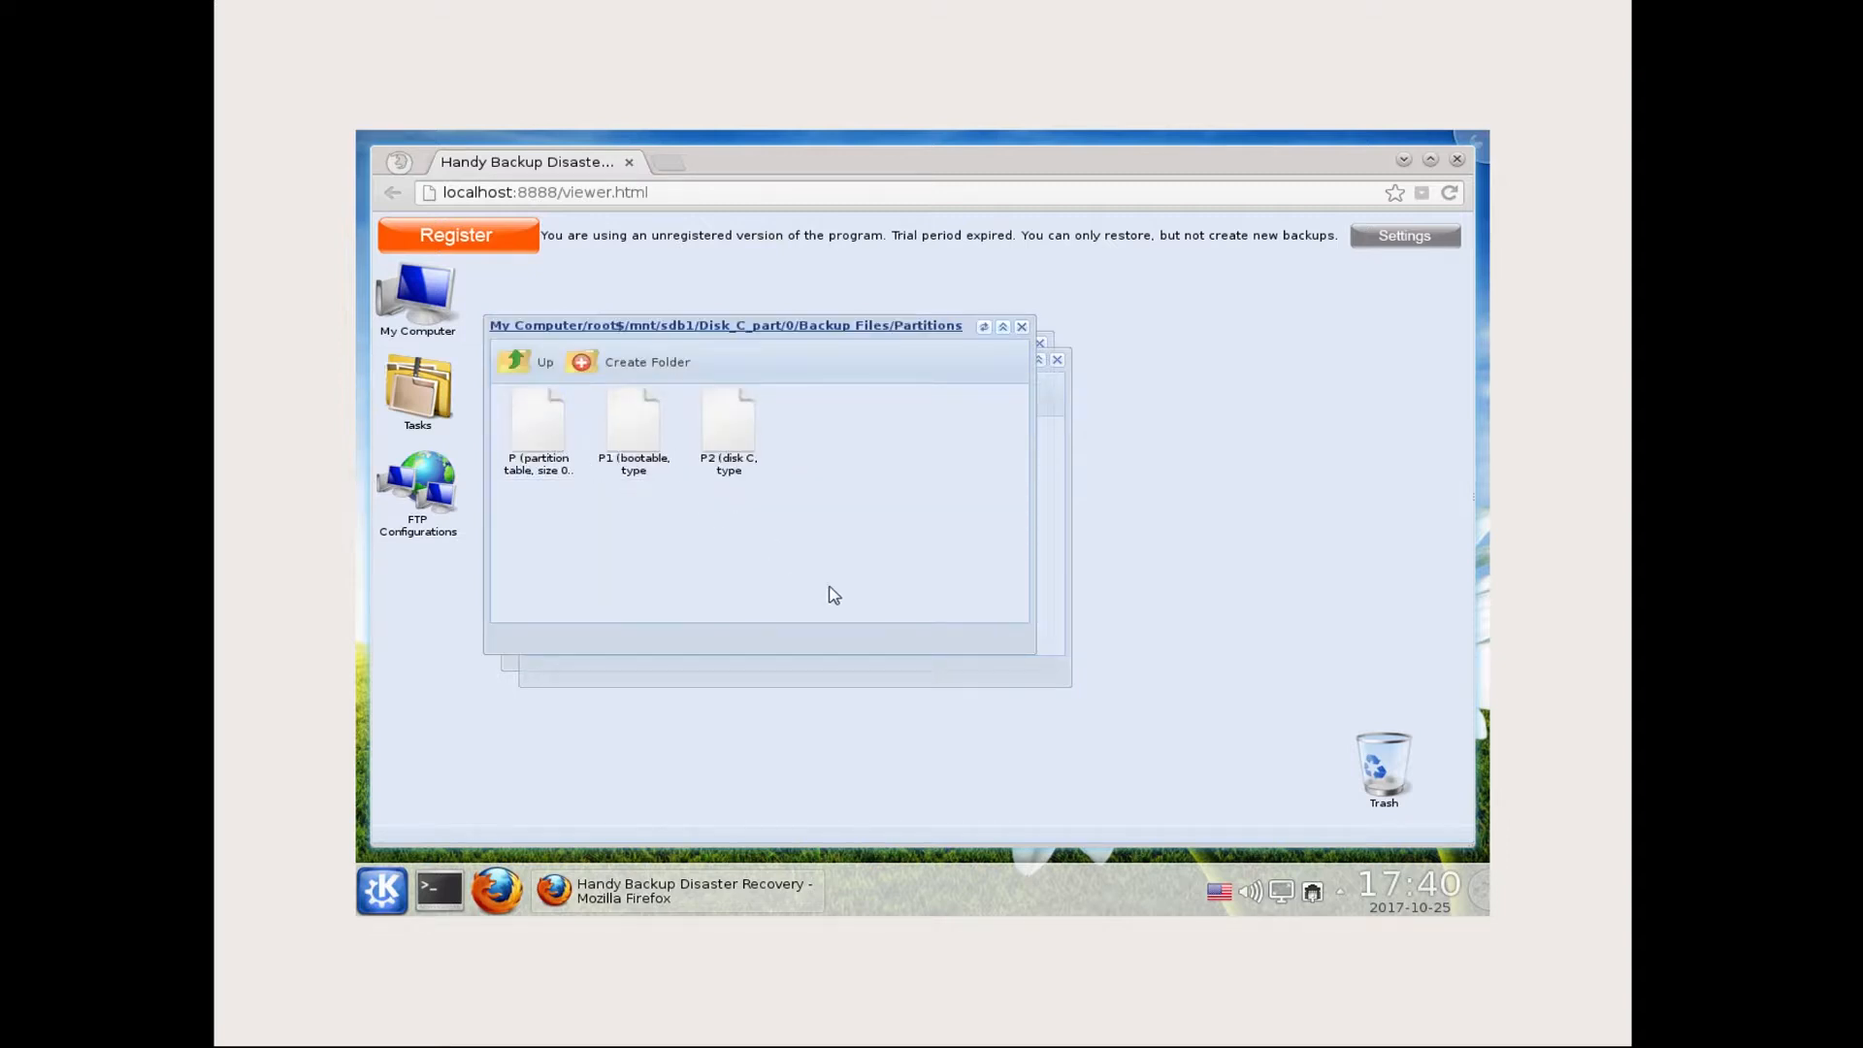
Step: Add the backed-up partition table file P to What to restore of table_restore and return to the task's main folder
click(877, 680)
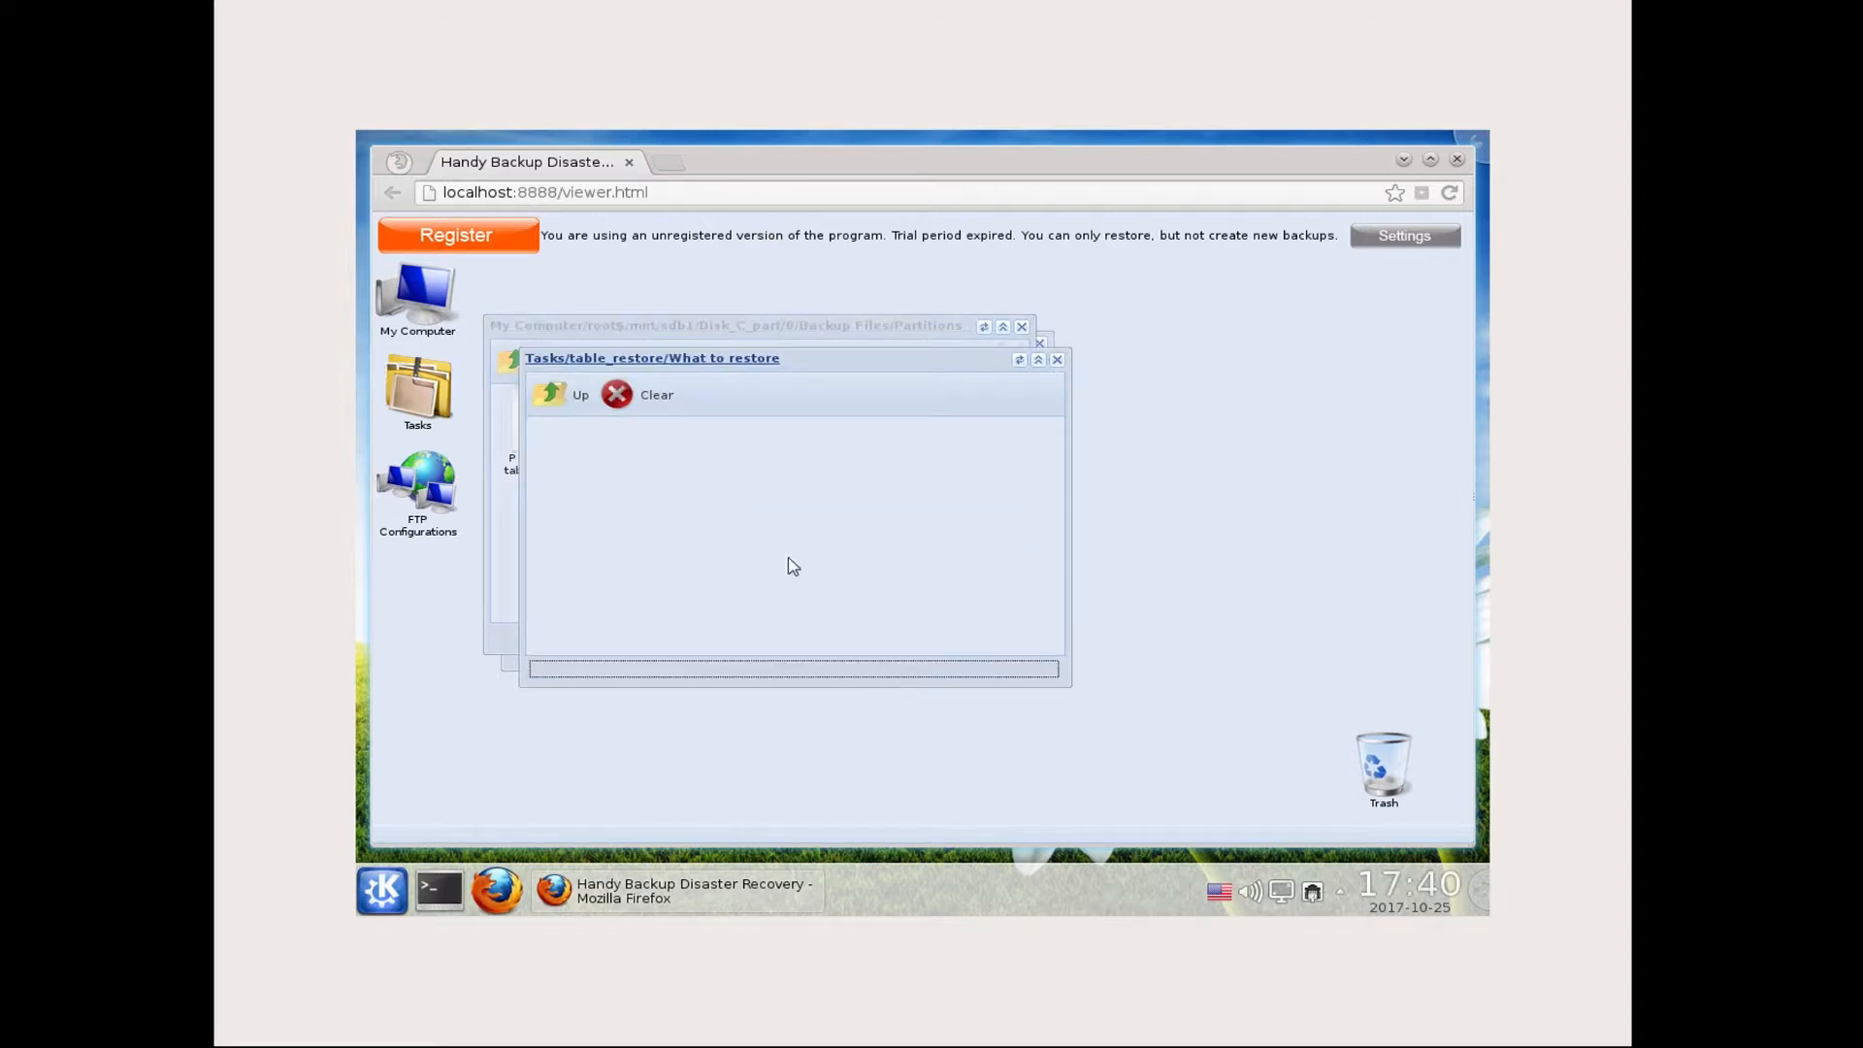
drag(828, 362, 1190, 414)
click(708, 520)
drag(549, 438, 1156, 560)
click(931, 448)
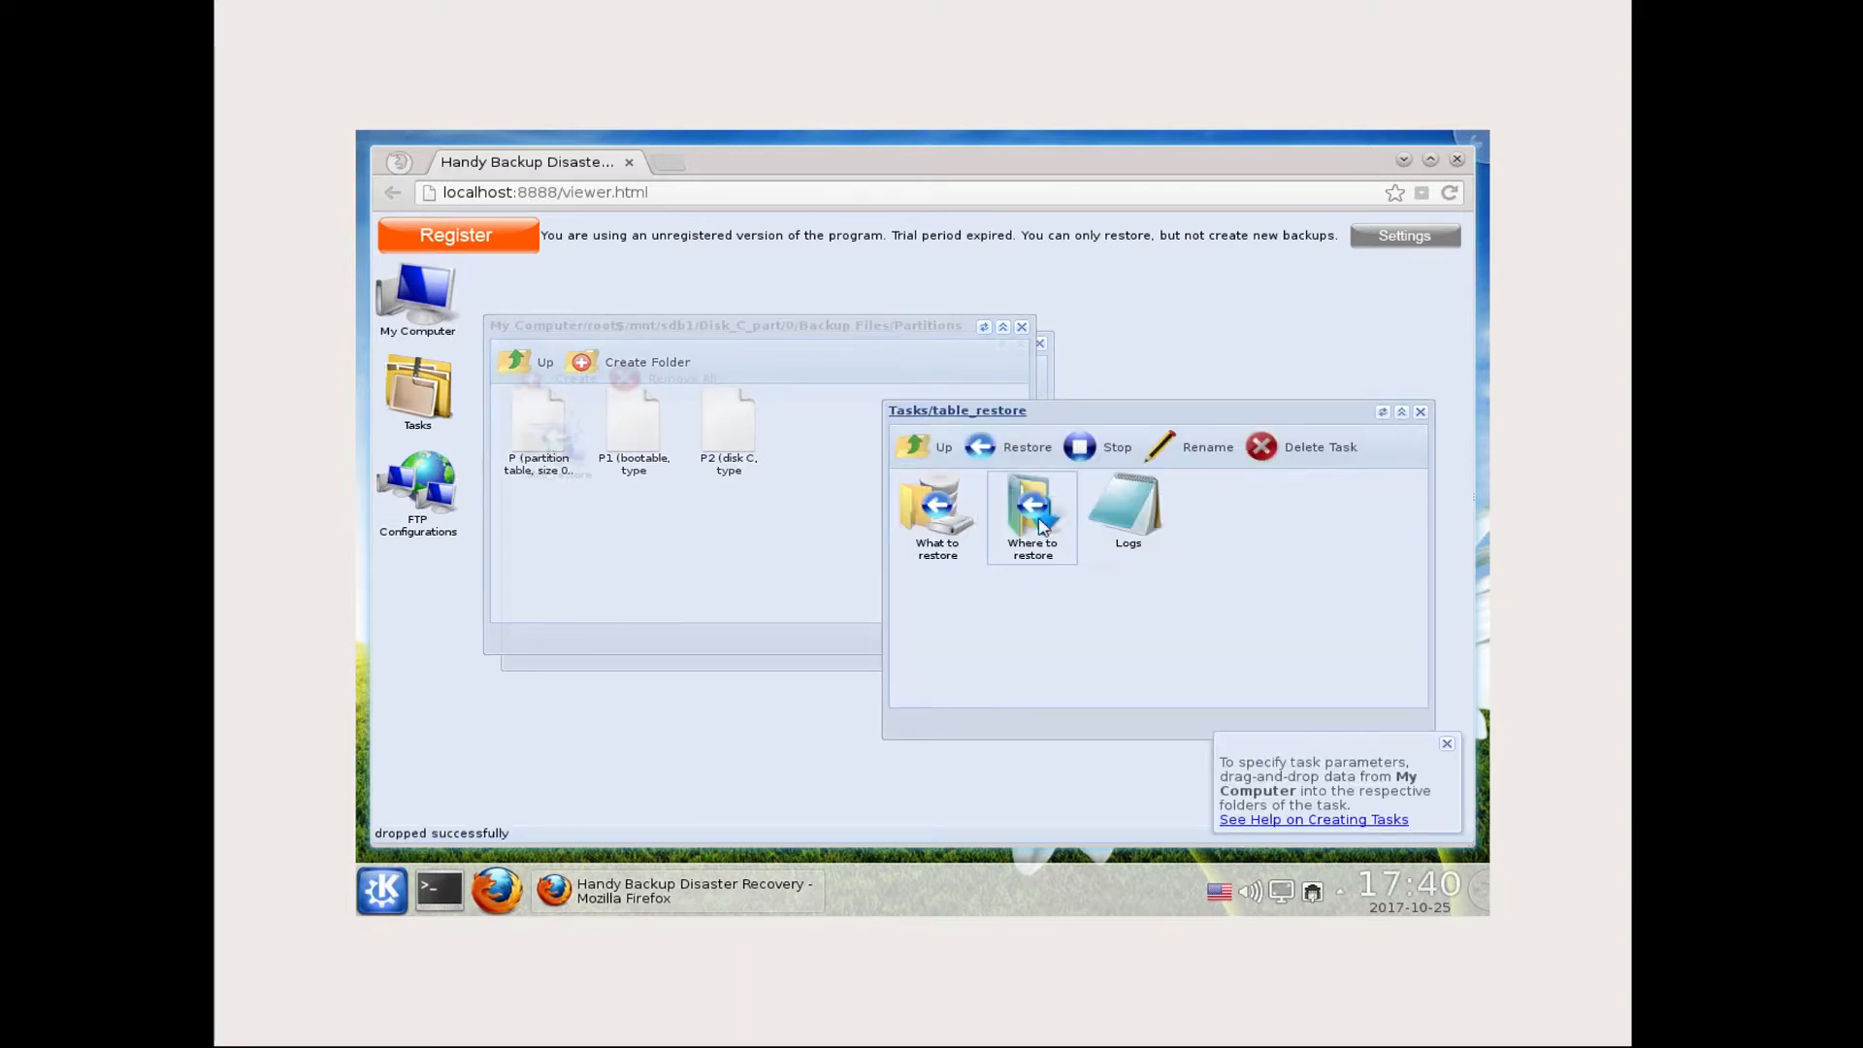
Step: Set Where to restore of table_restore to the partition table P of physical drive Dev10
double_click(1036, 519)
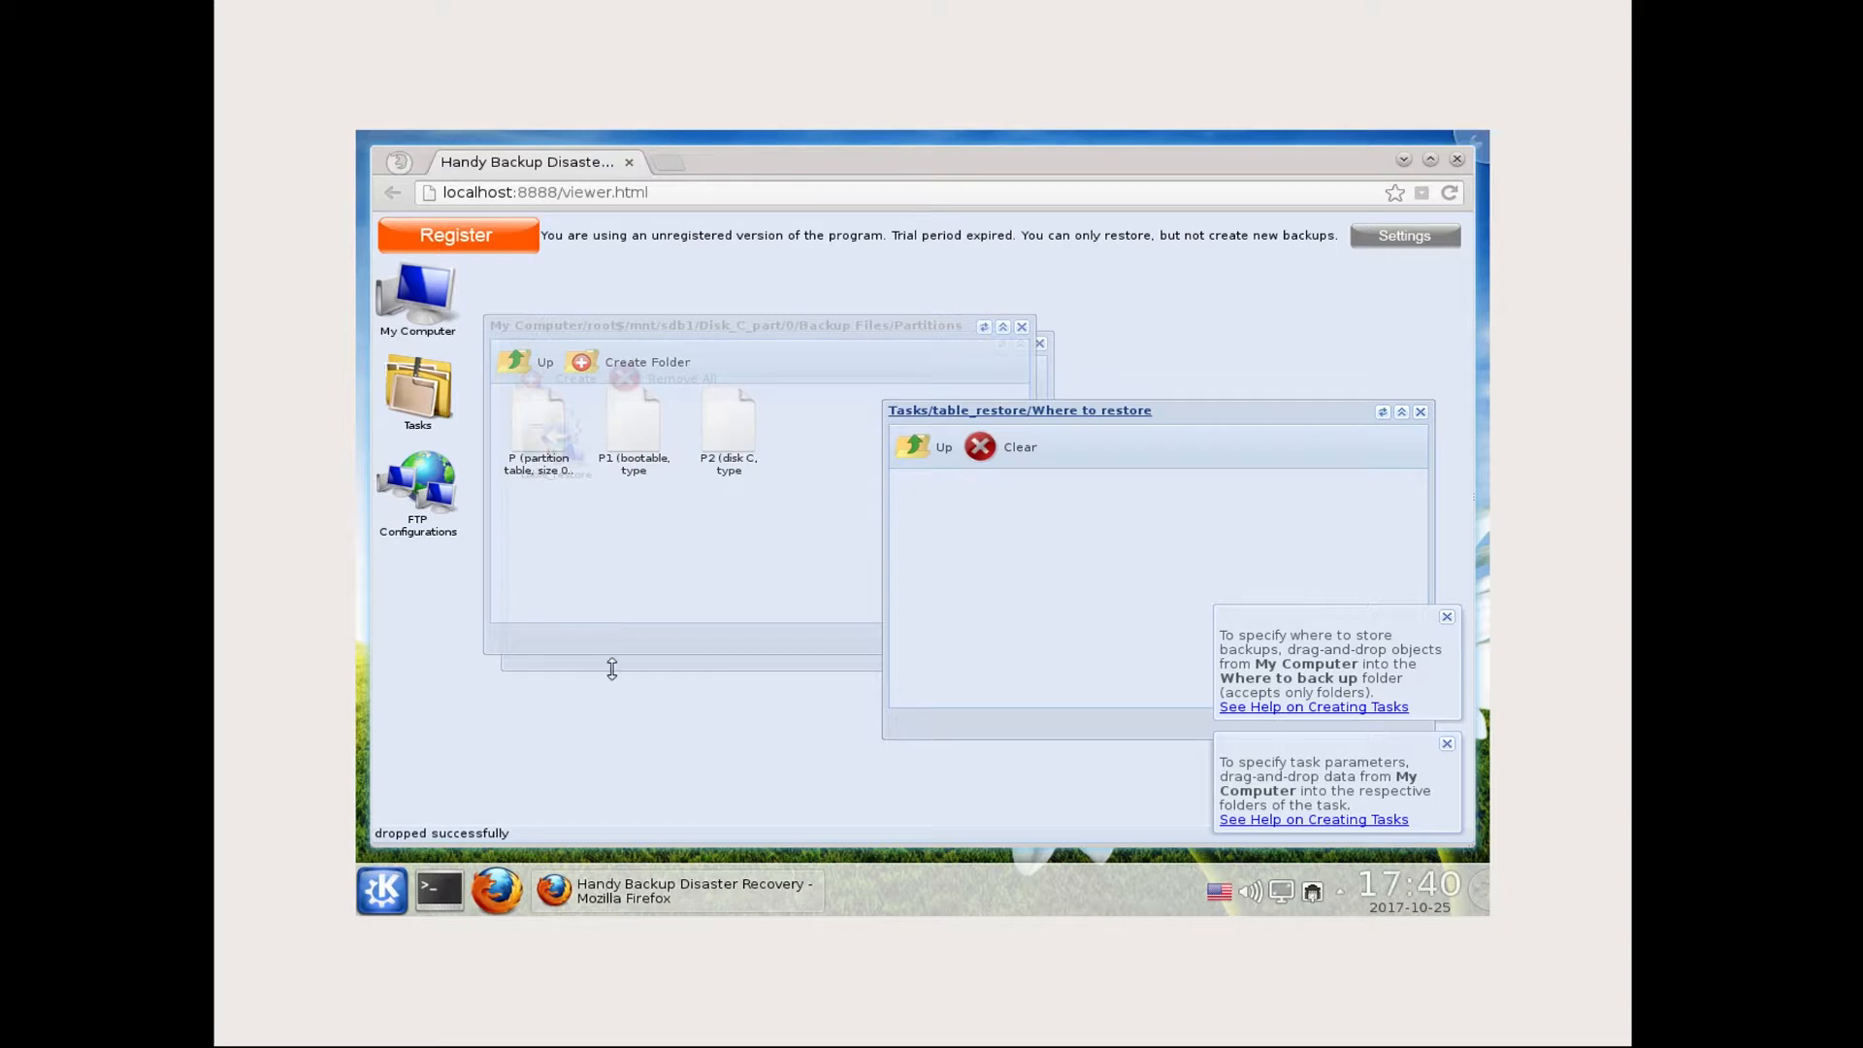
double_click(437, 324)
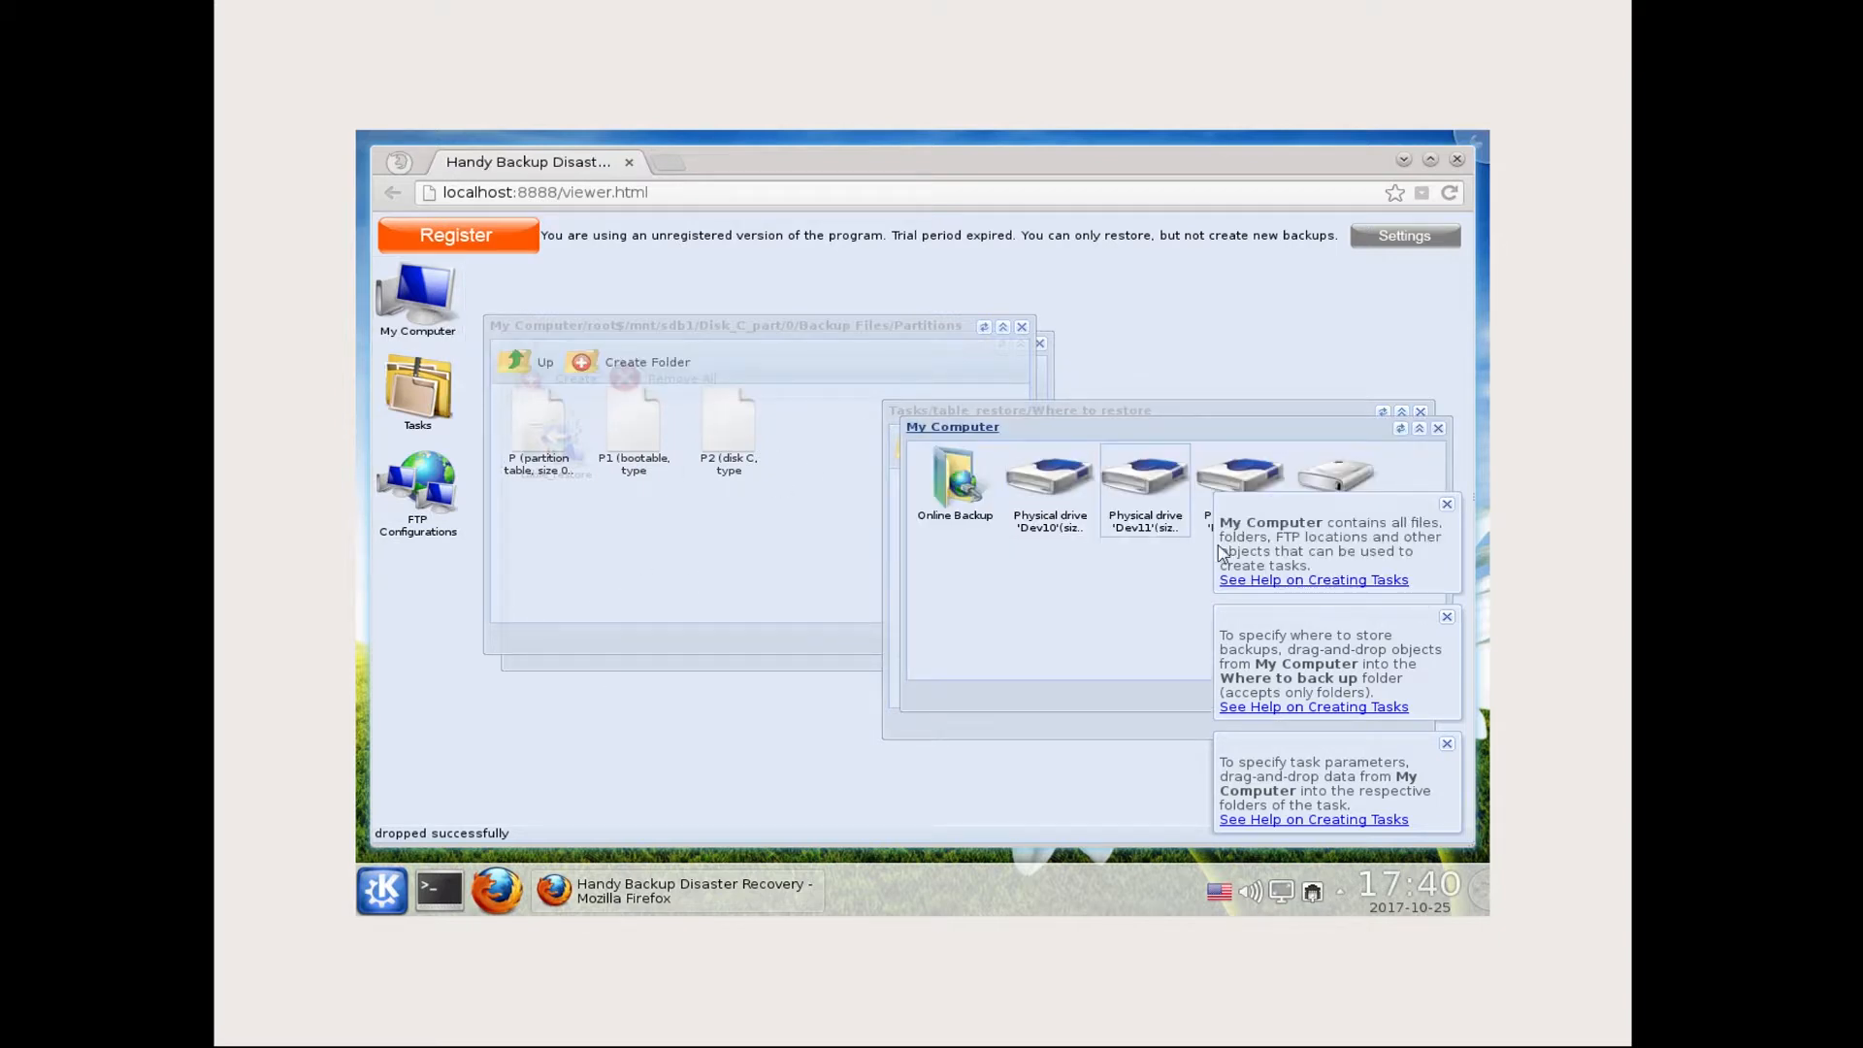
double_click(1067, 503)
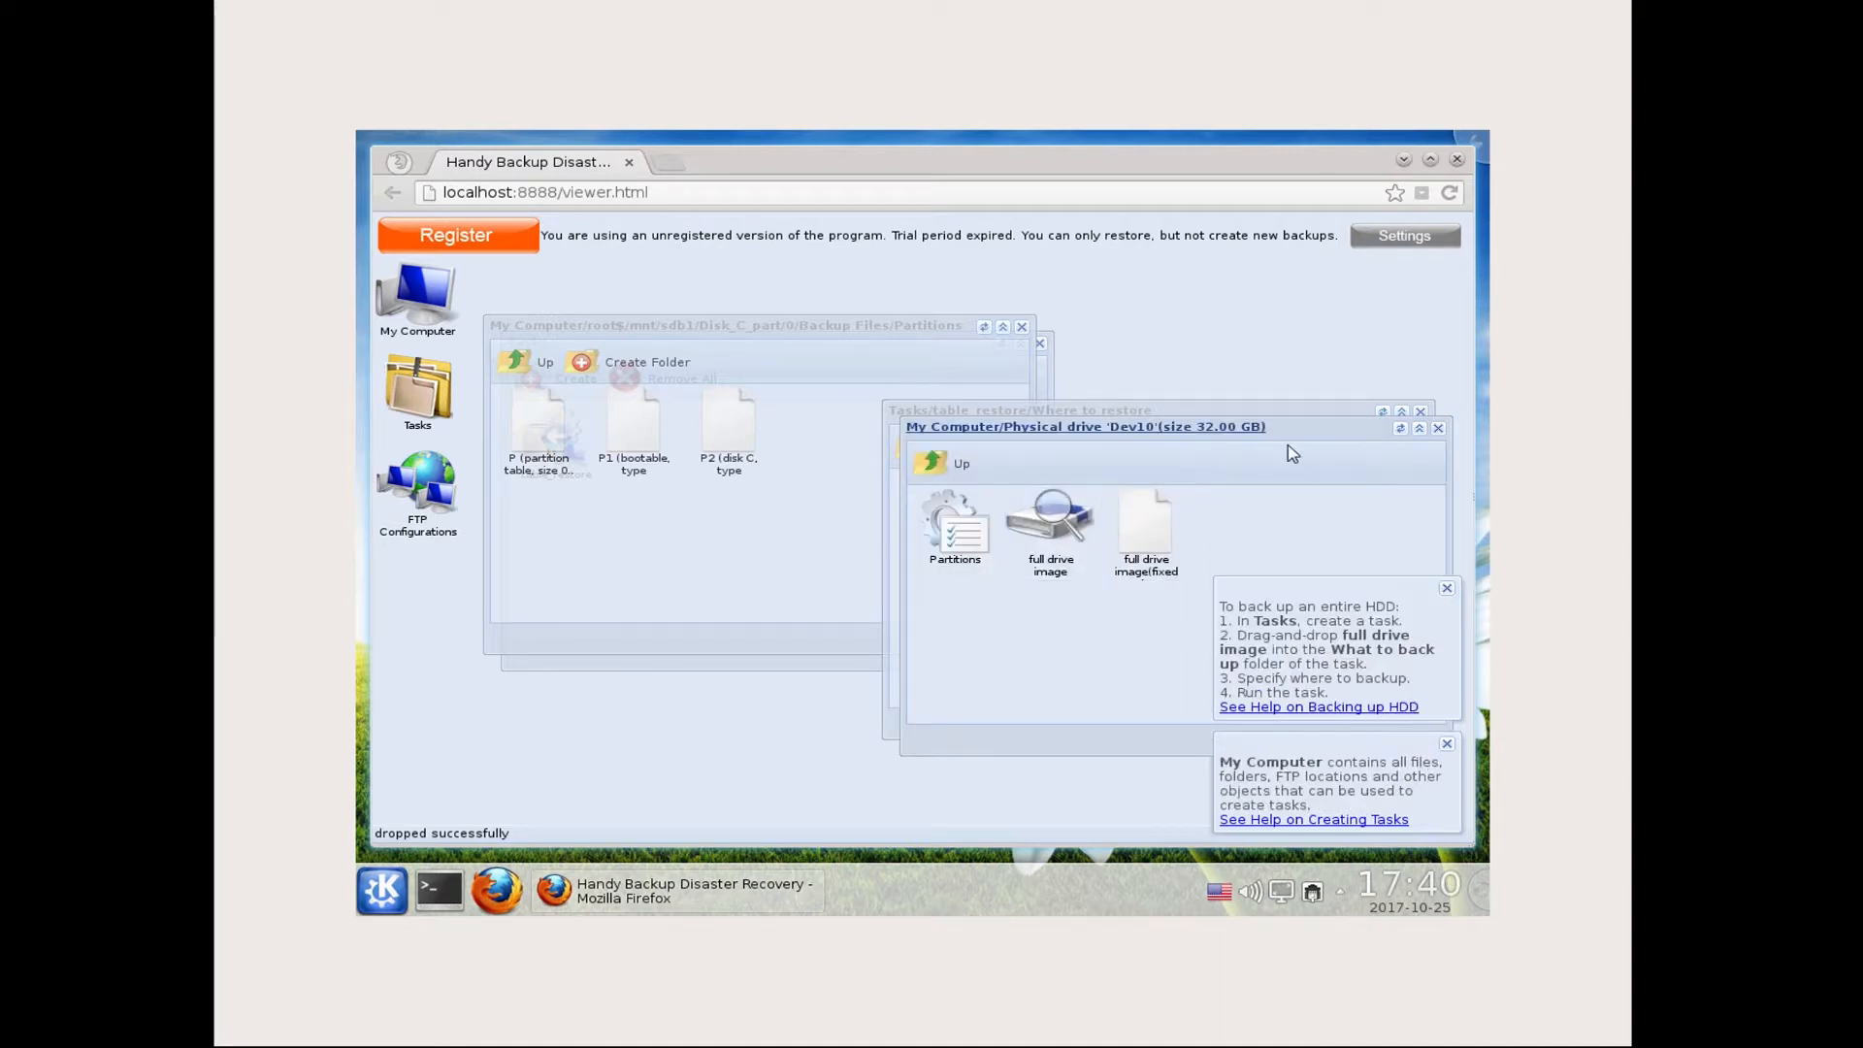
drag(1300, 430, 941, 517)
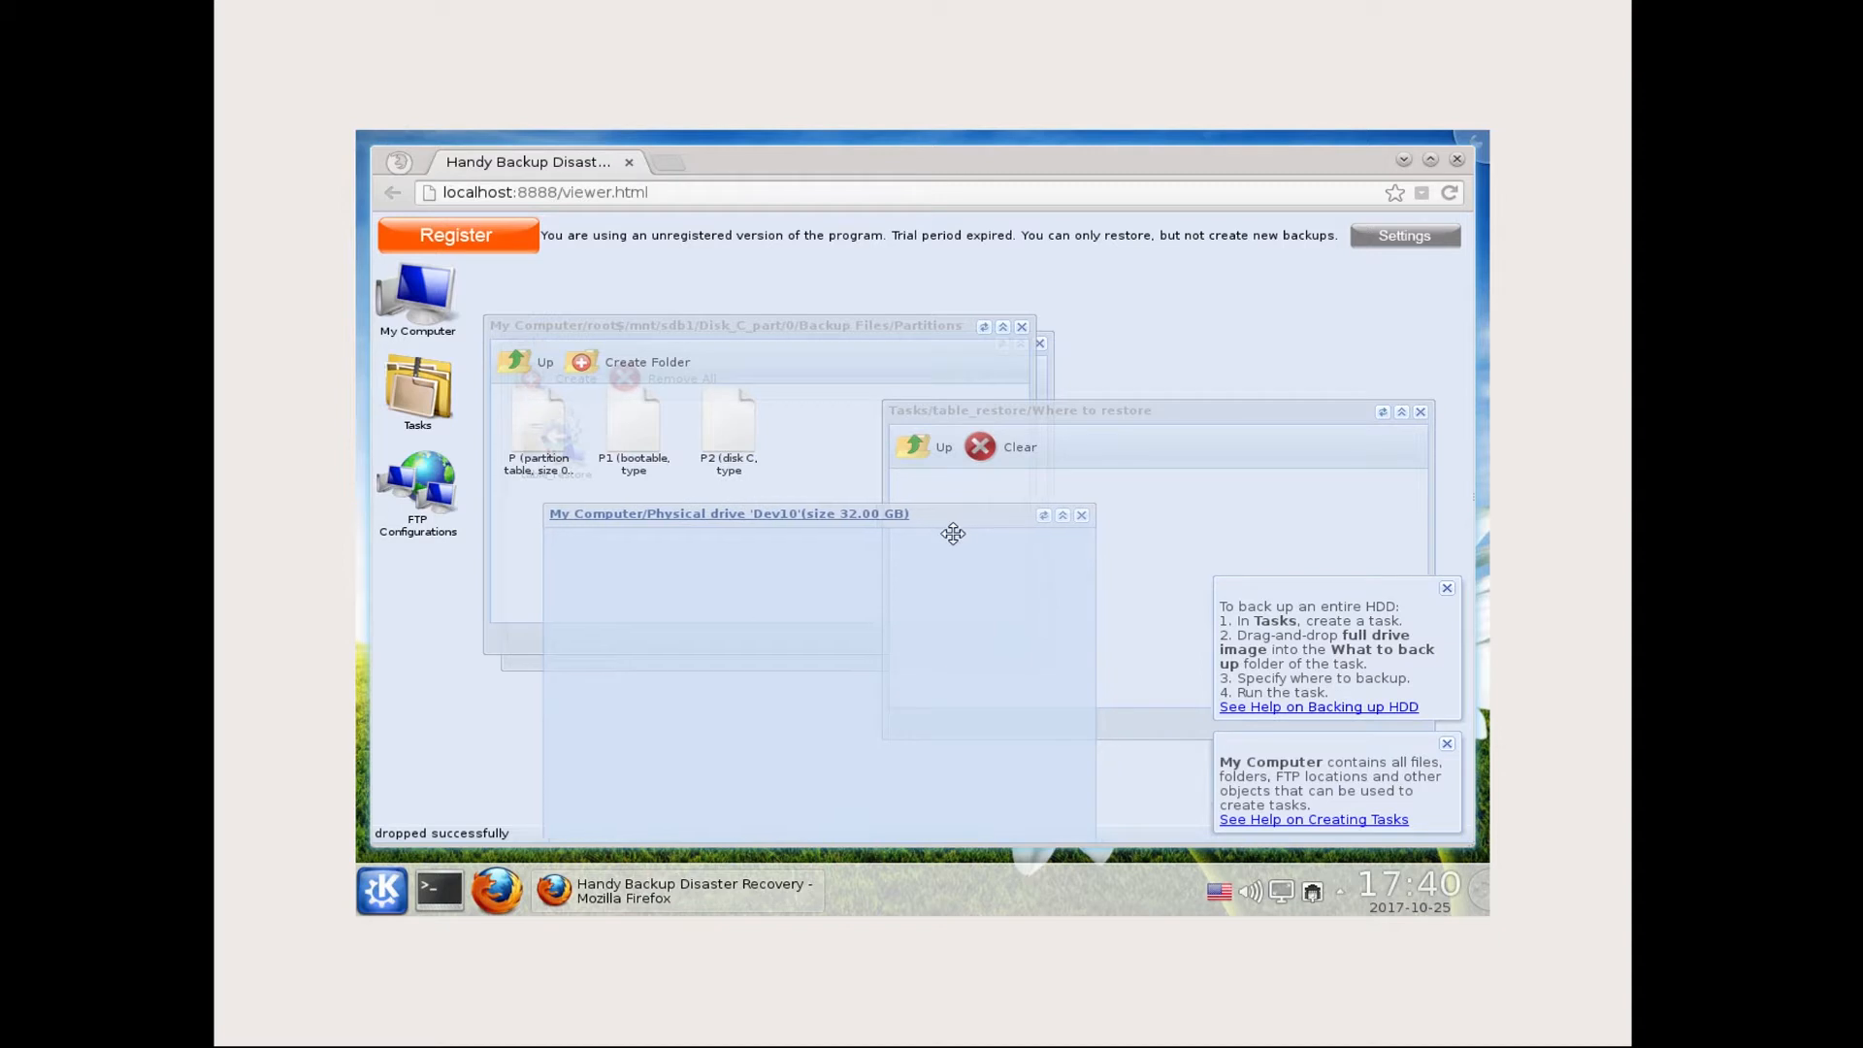
double_click(597, 616)
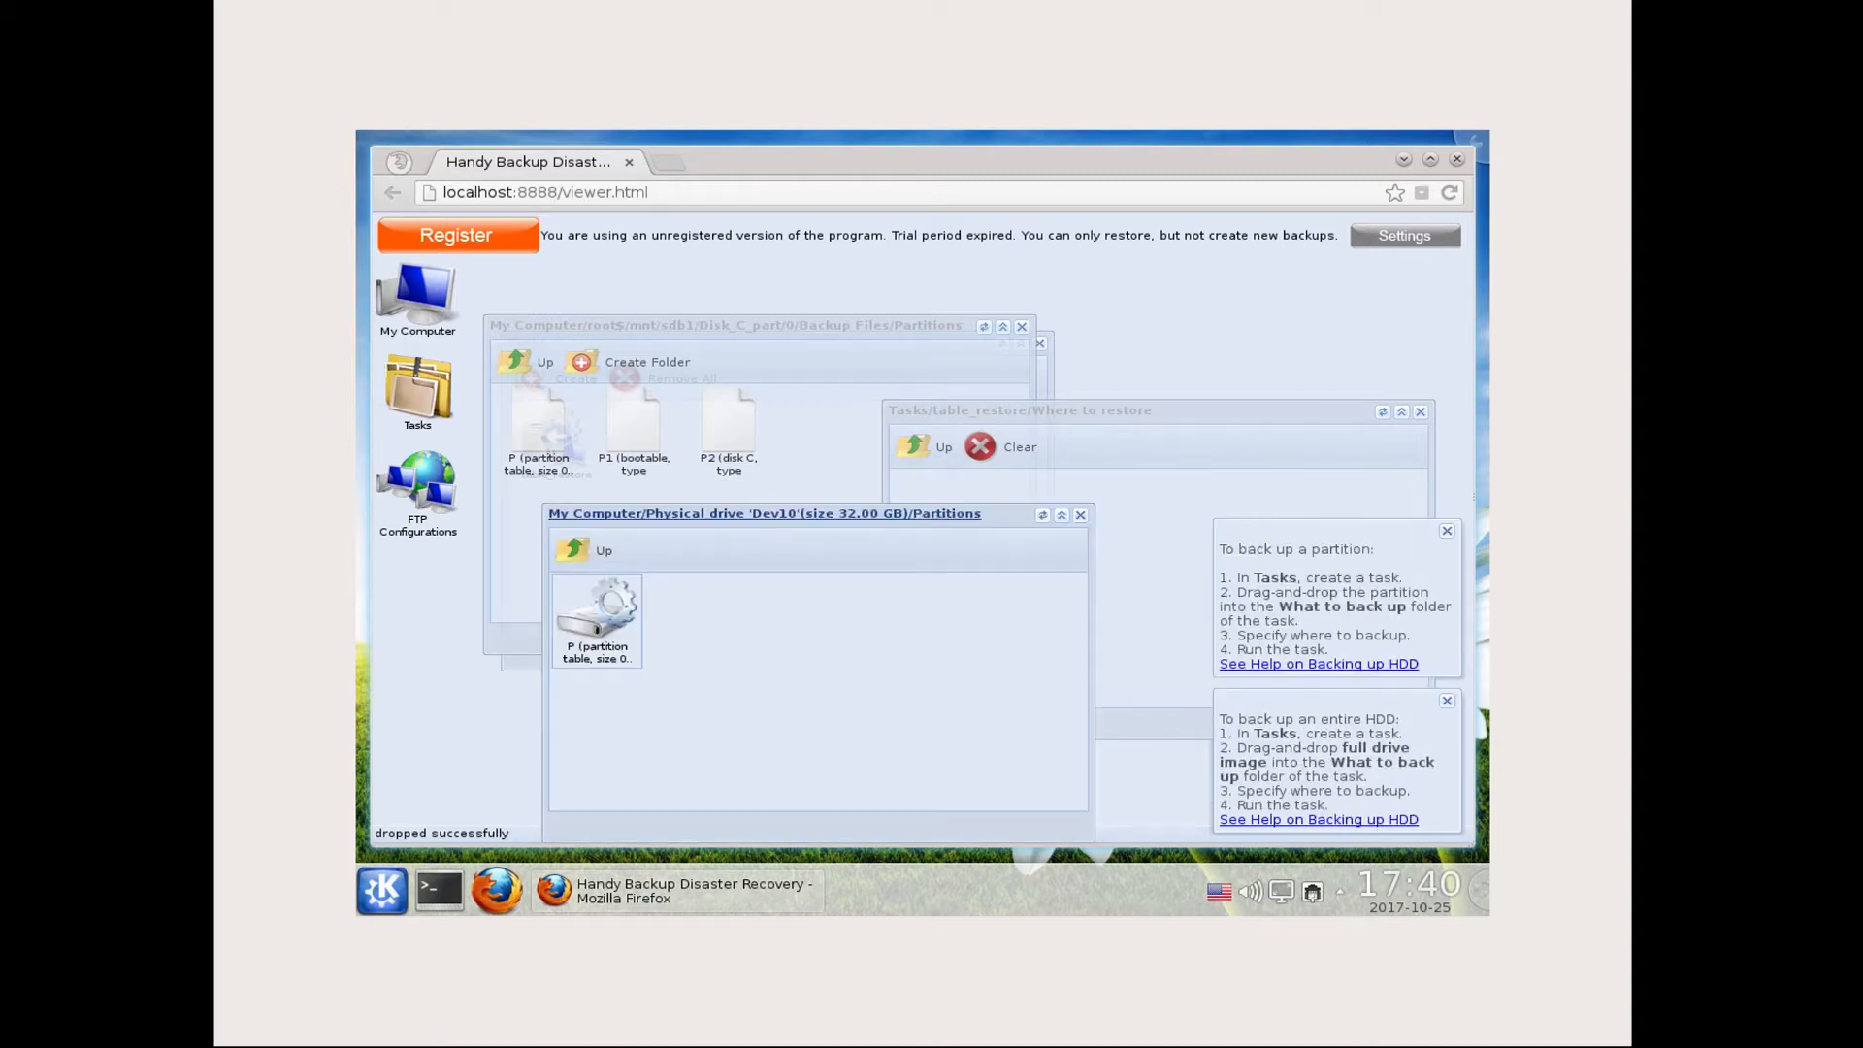
drag(603, 636, 1145, 517)
click(1219, 546)
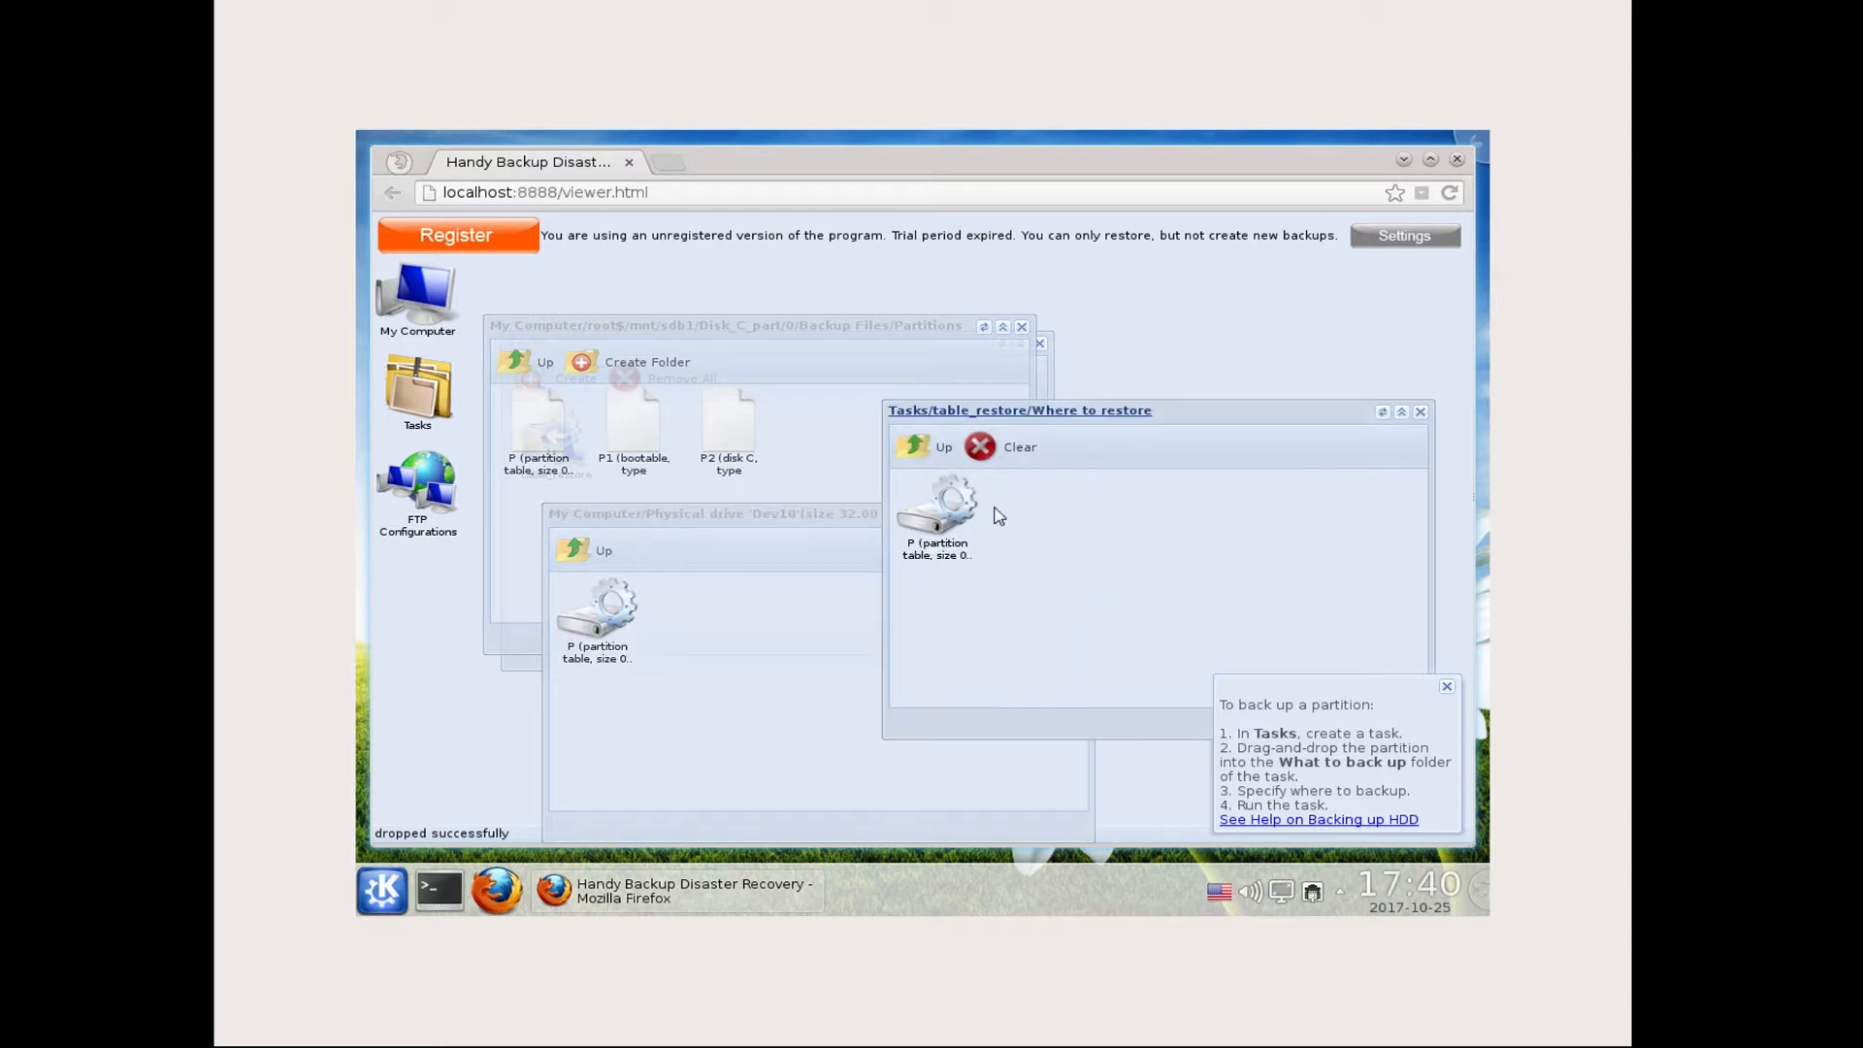
Step: Run the table_restore task and reload the Partitions folder of physical drive Dev10
click(918, 456)
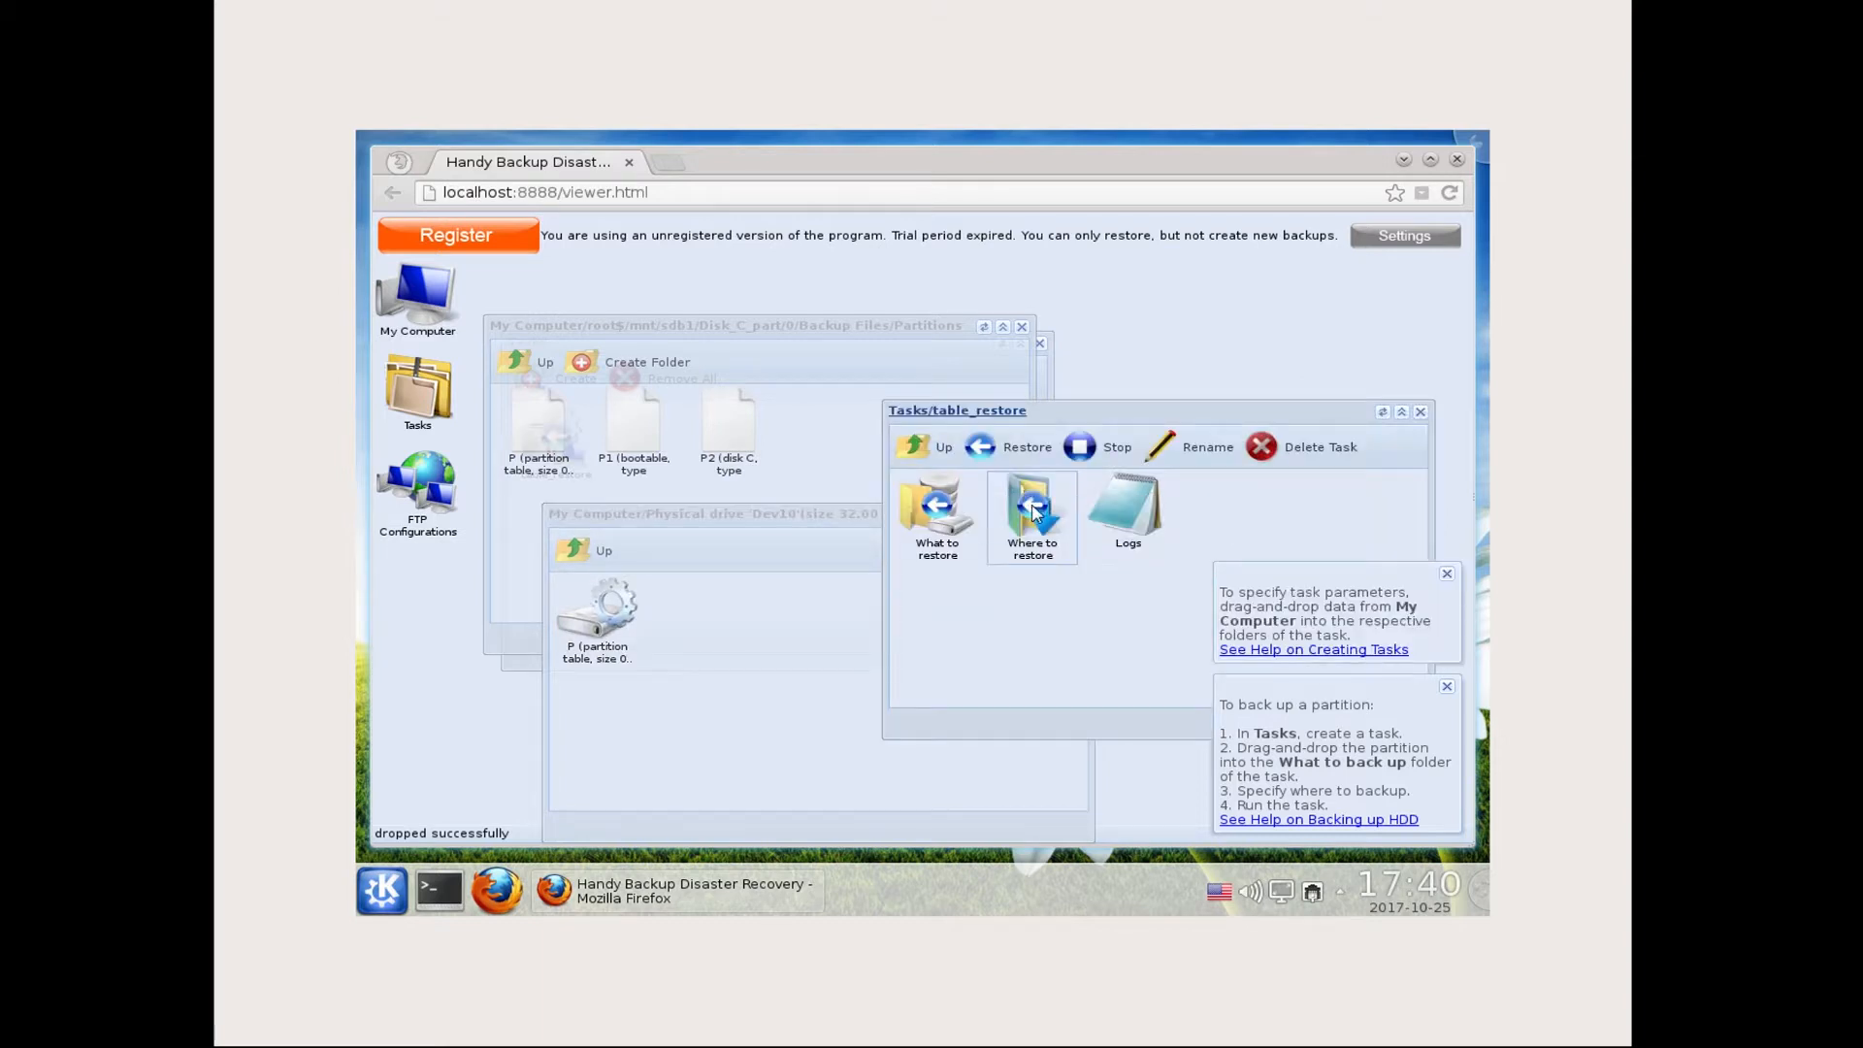
click(999, 448)
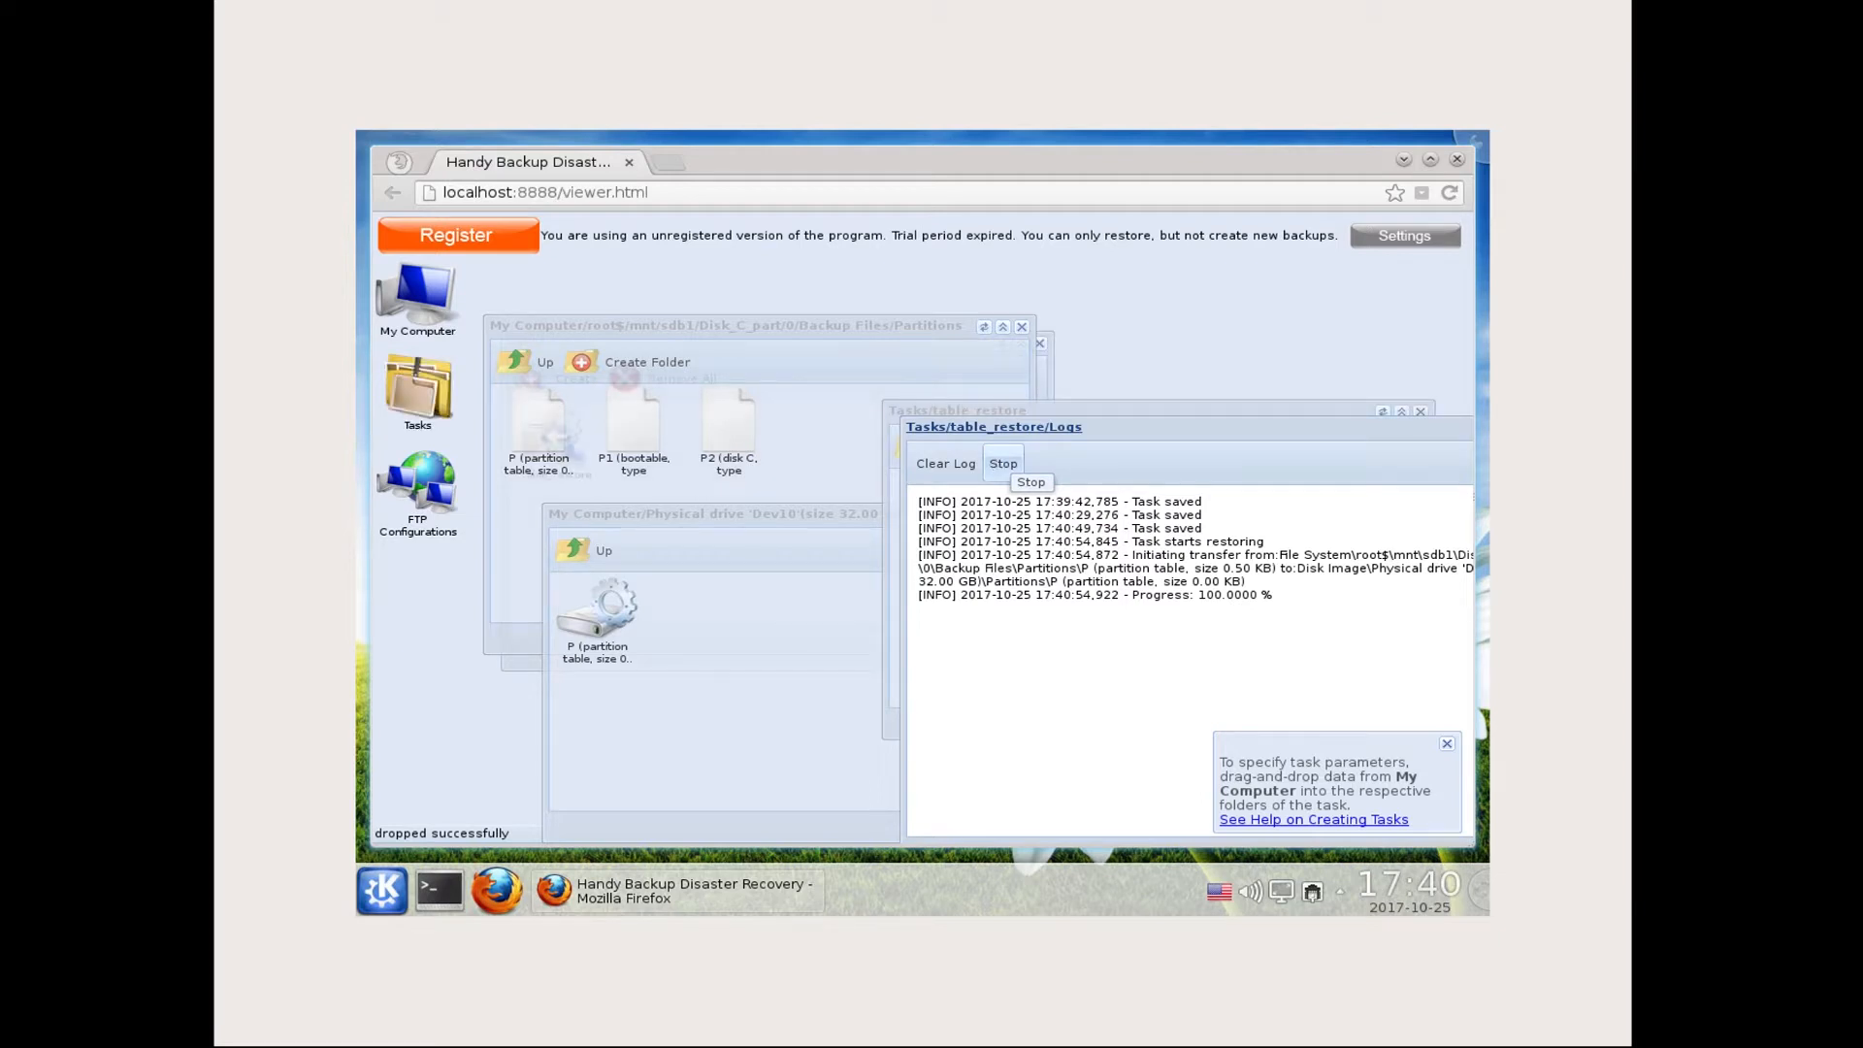
click(766, 513)
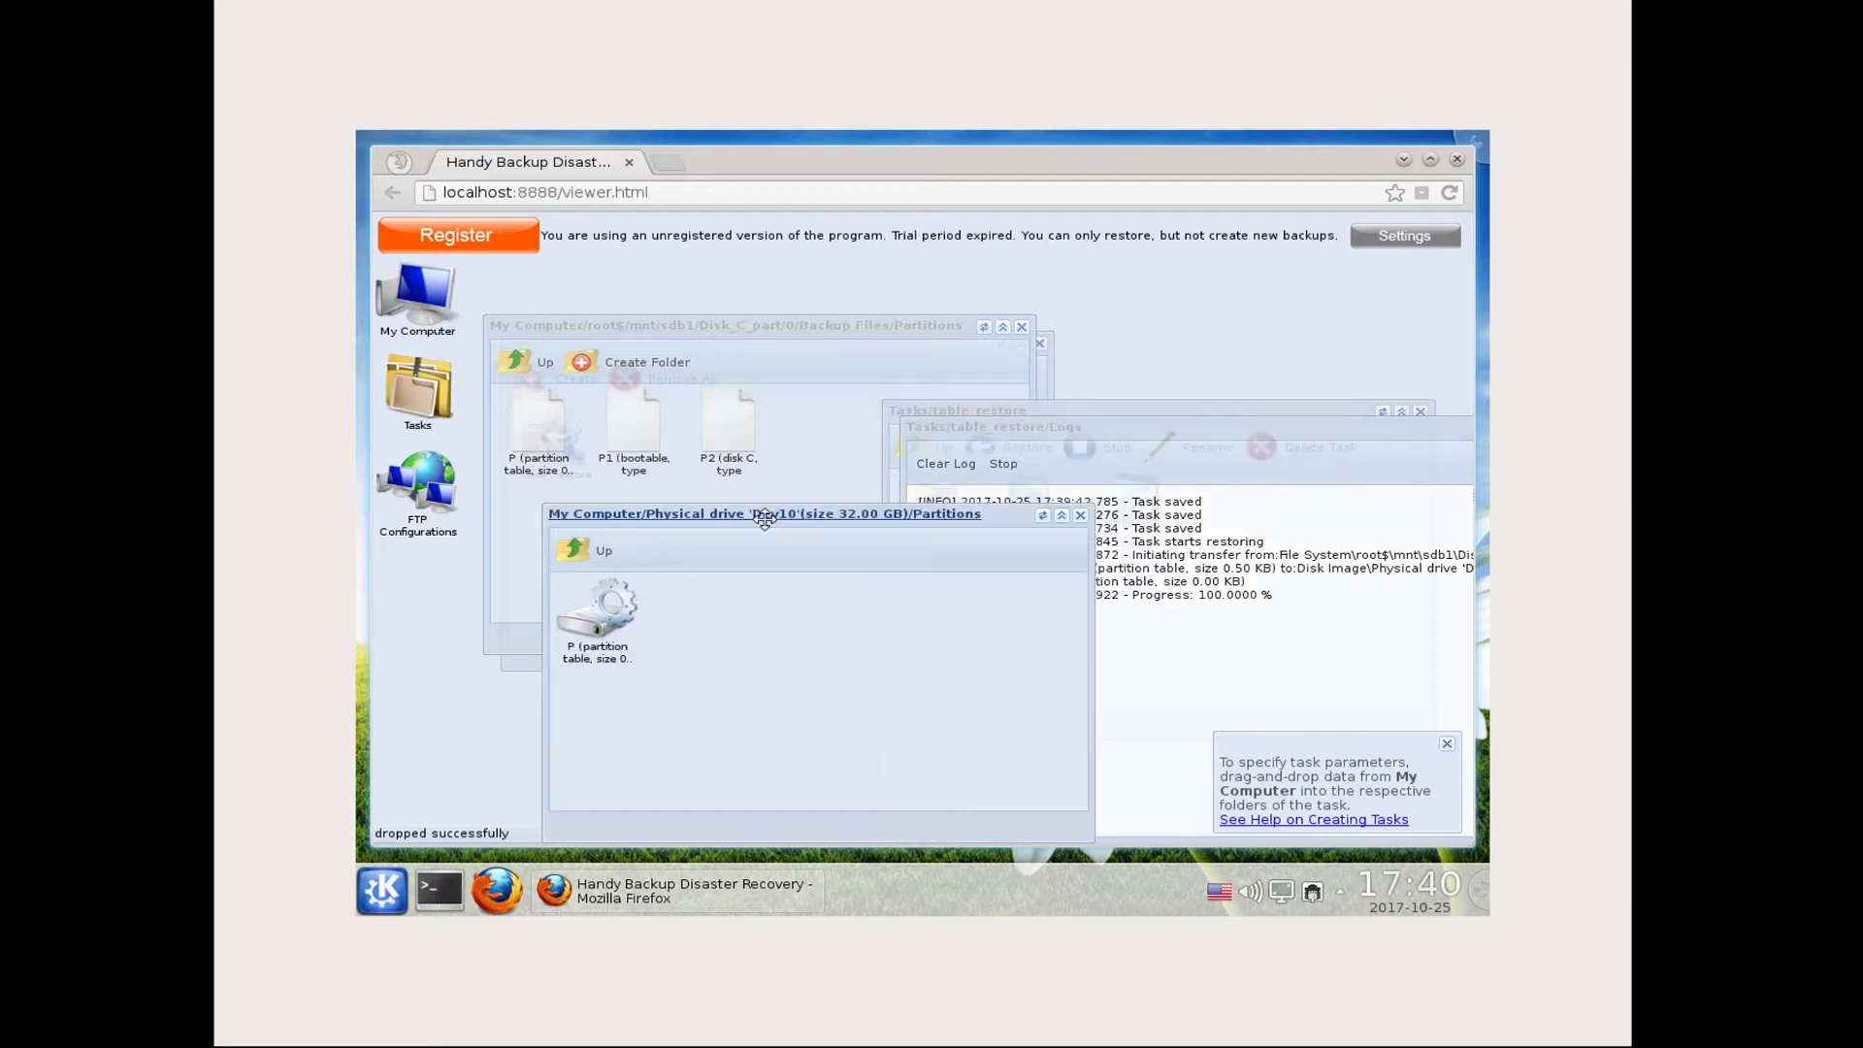
click(603, 550)
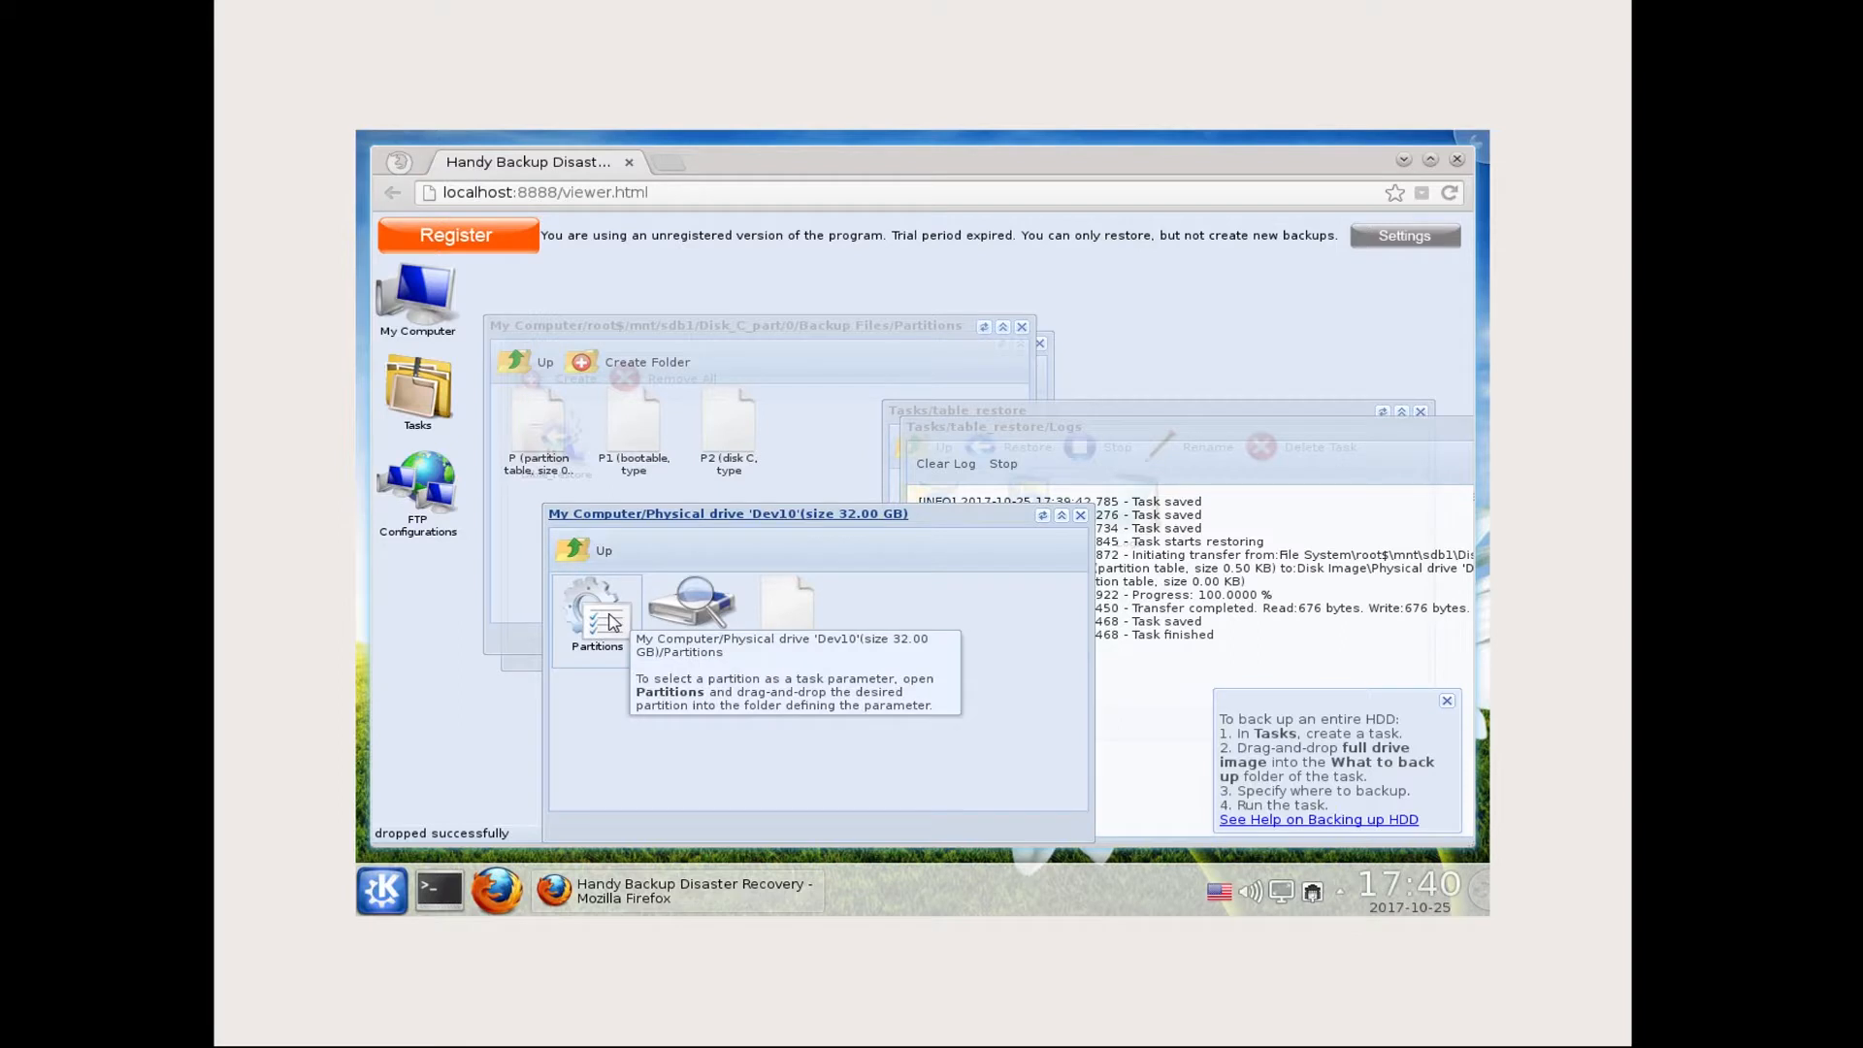
double_click(609, 621)
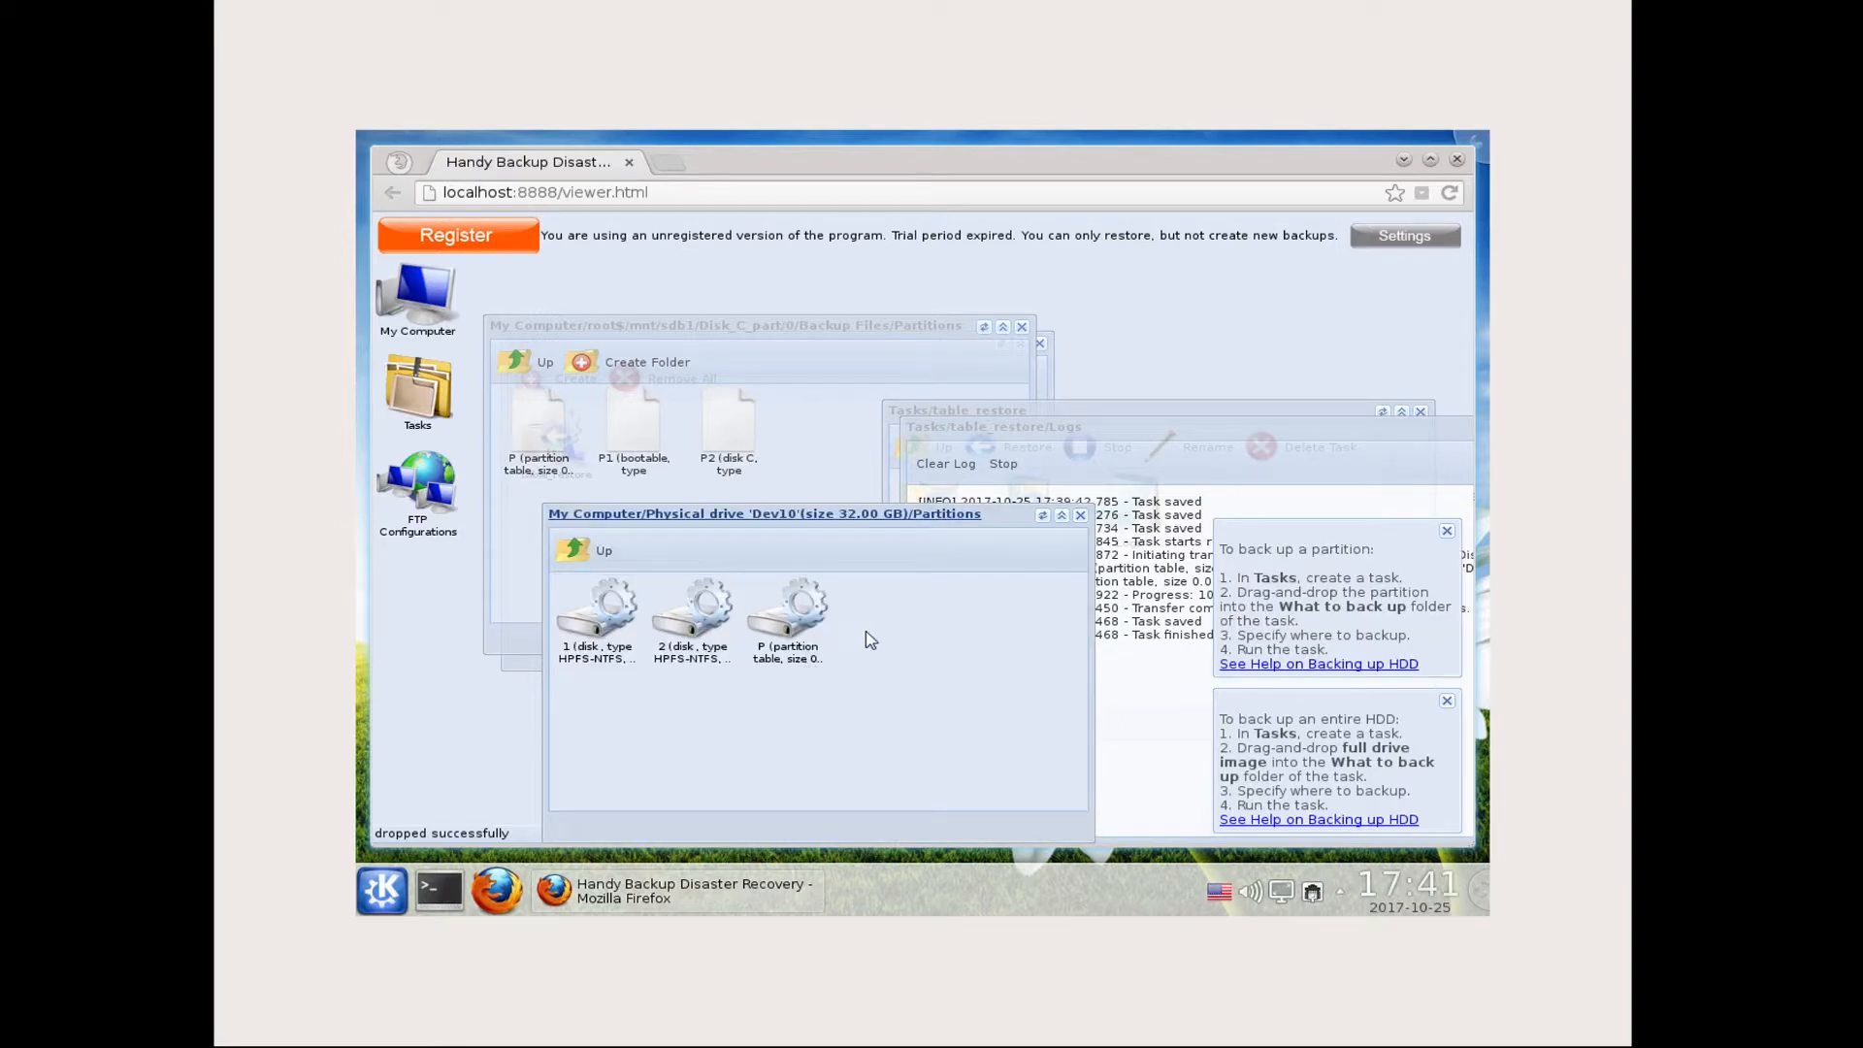
Step: Dismiss the help hints, review the table_restore log and close it
click(1310, 513)
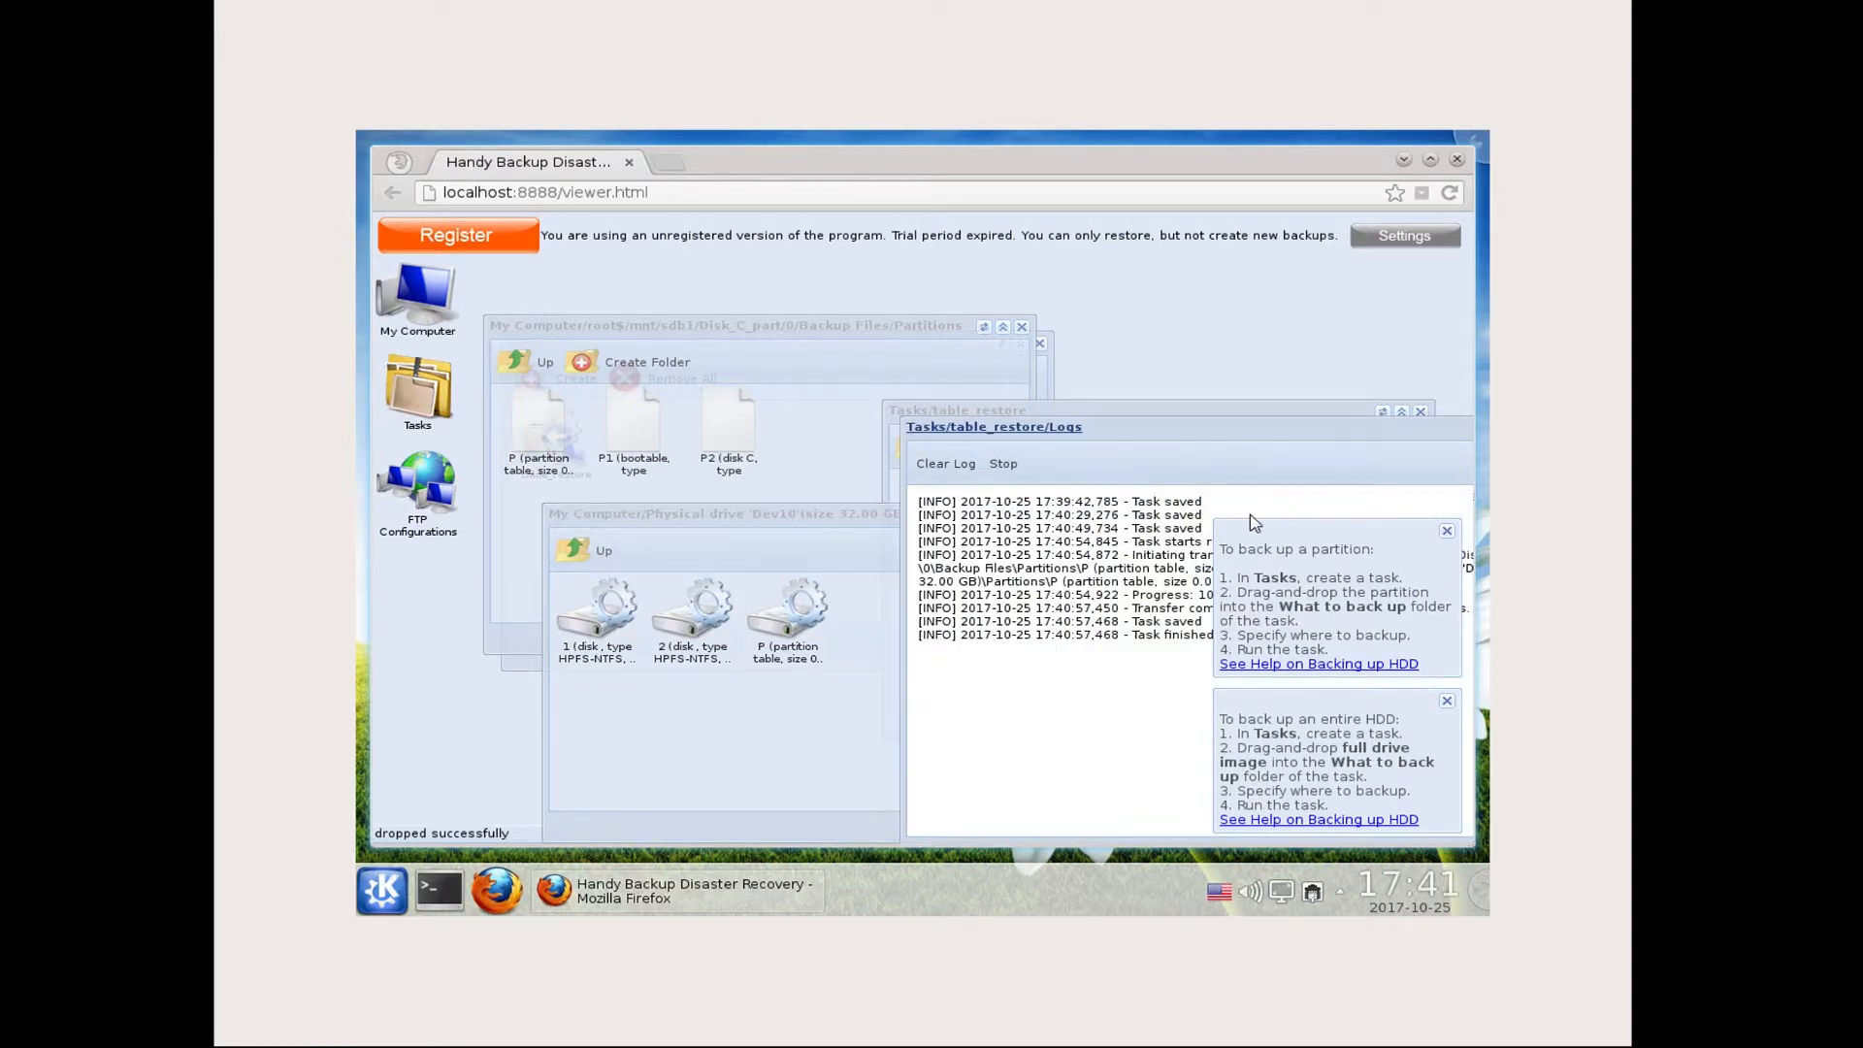
click(1447, 533)
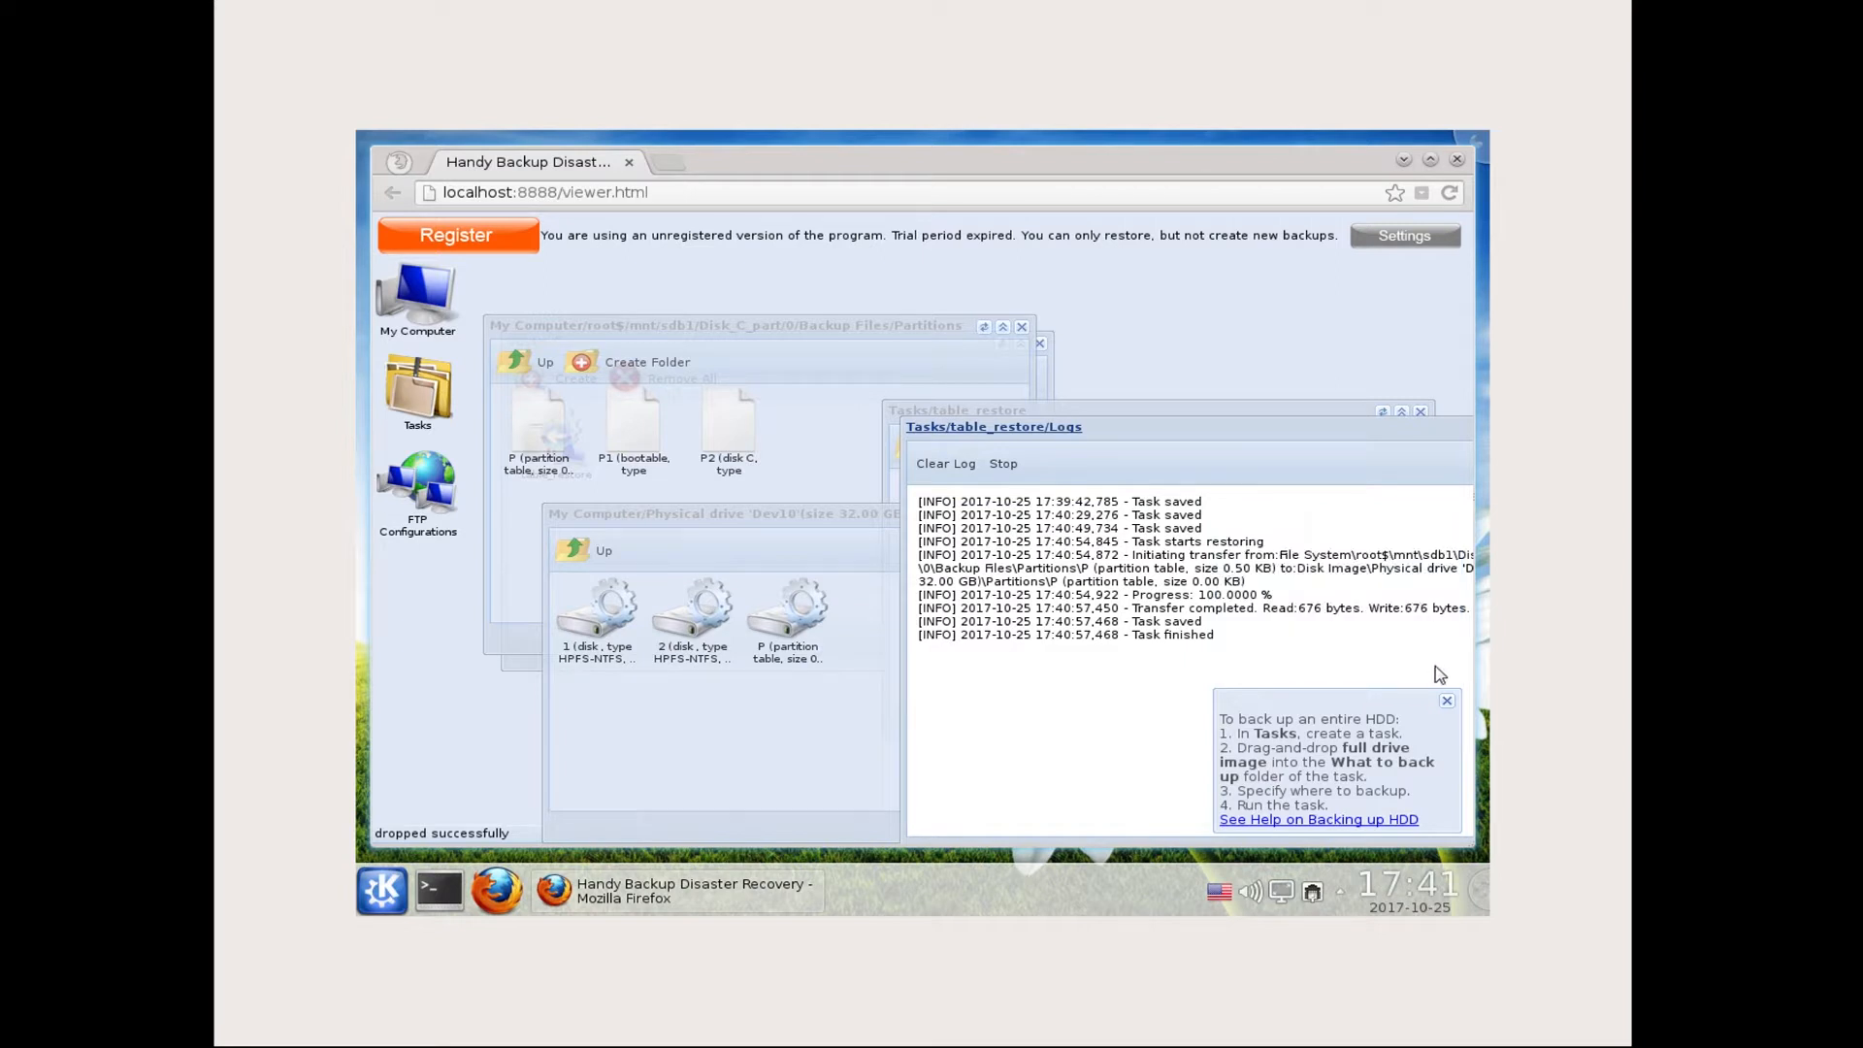
click(1443, 697)
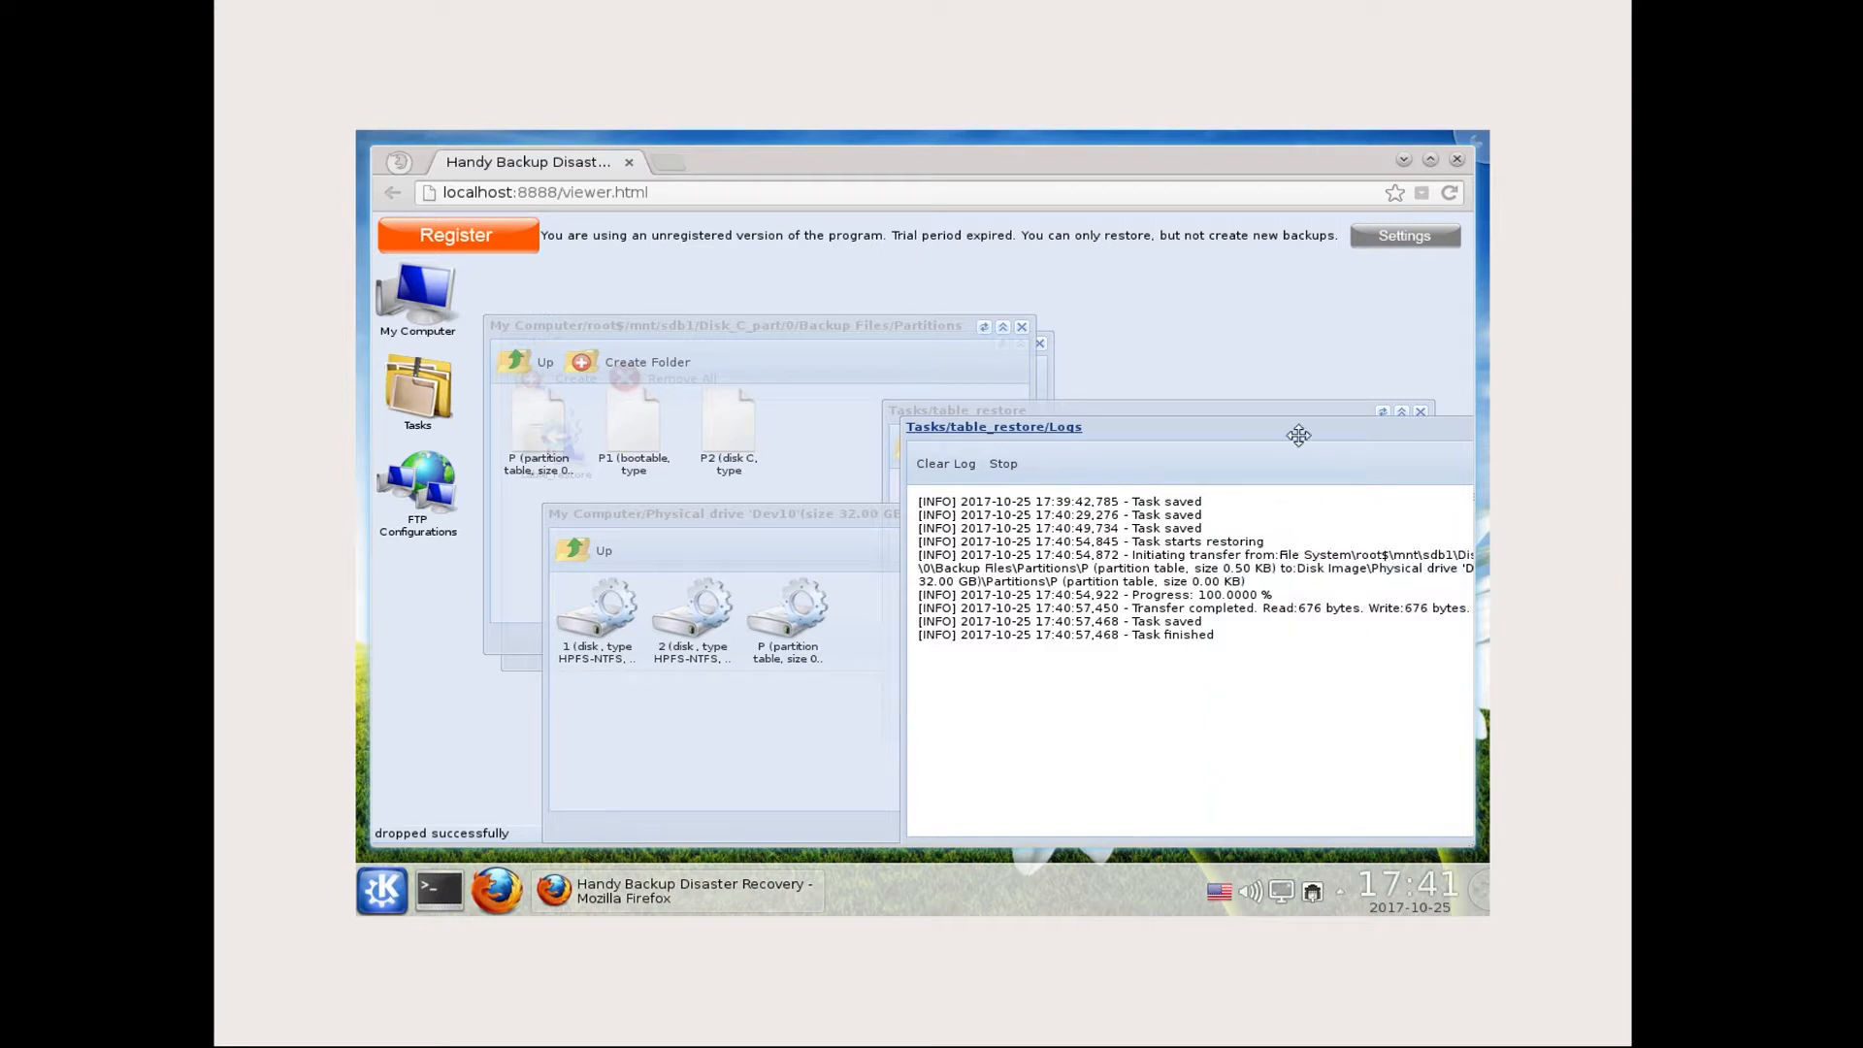
drag(1299, 435, 1125, 427)
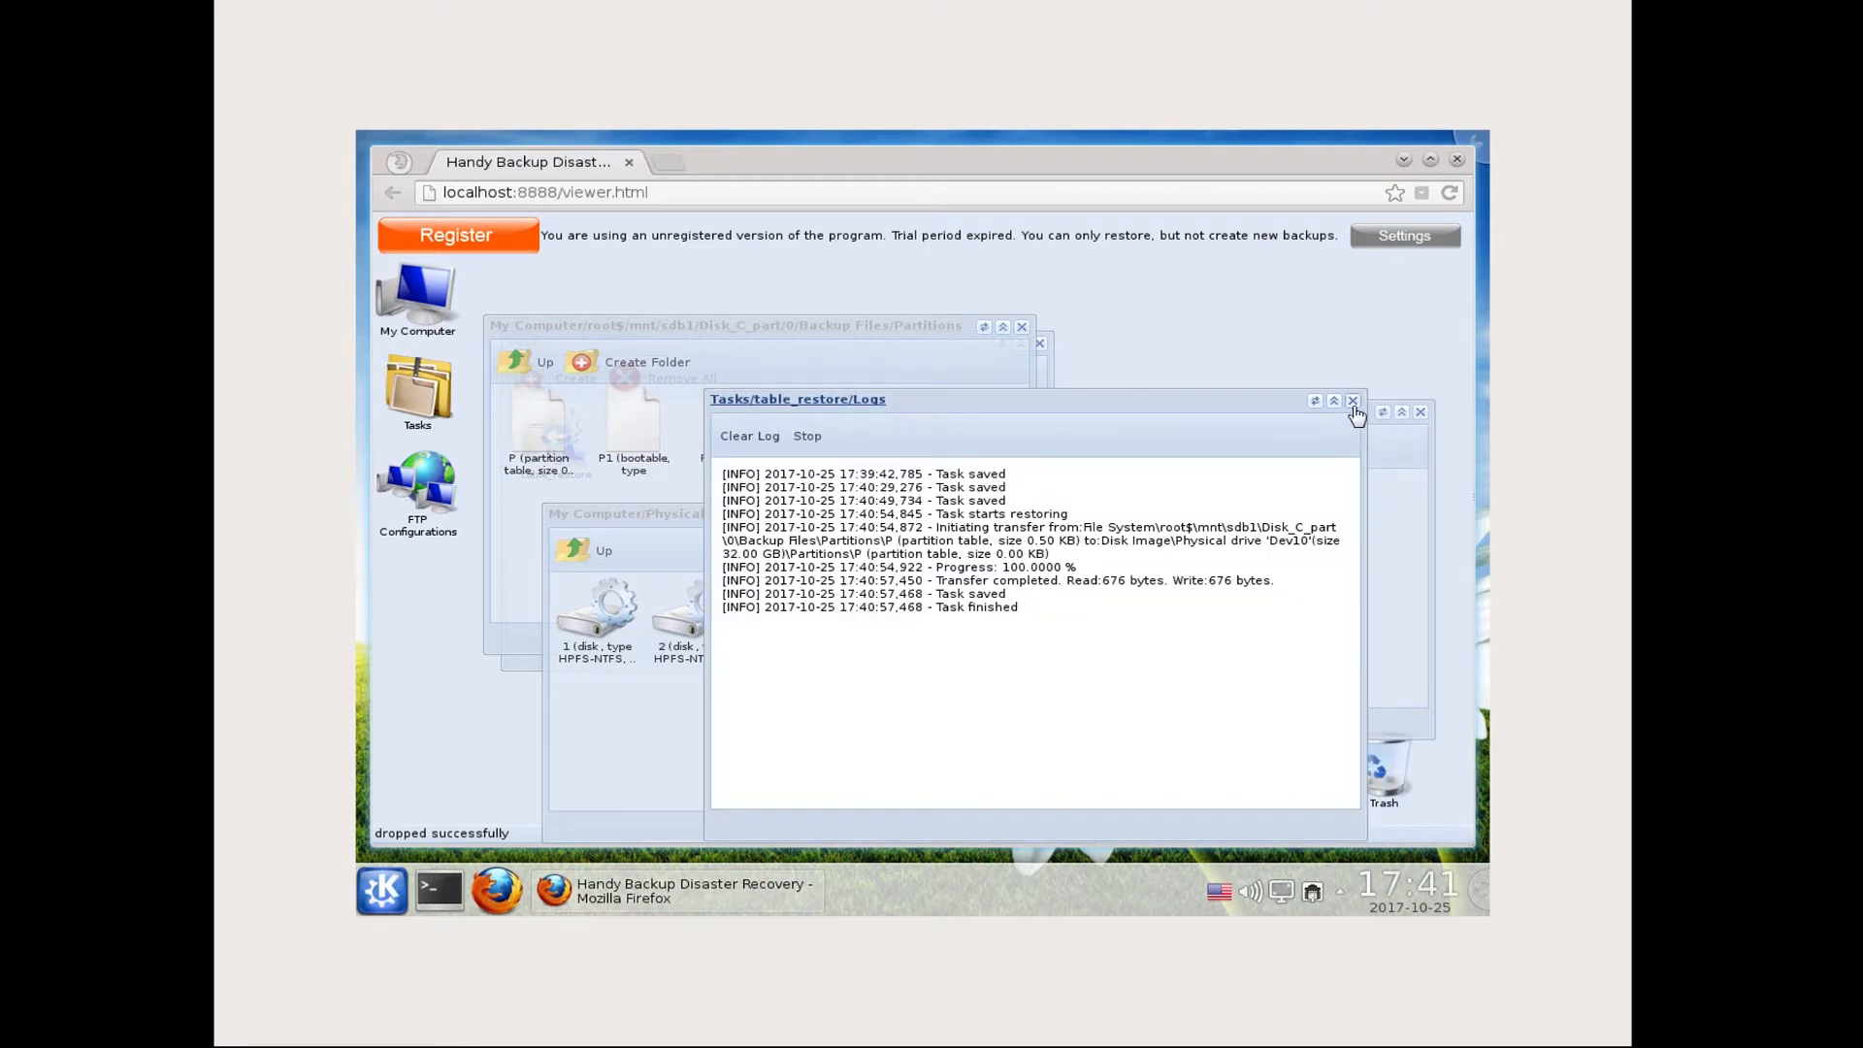
click(1356, 419)
Step: Return to the task list and create a task of type Restore named p1
click(1307, 556)
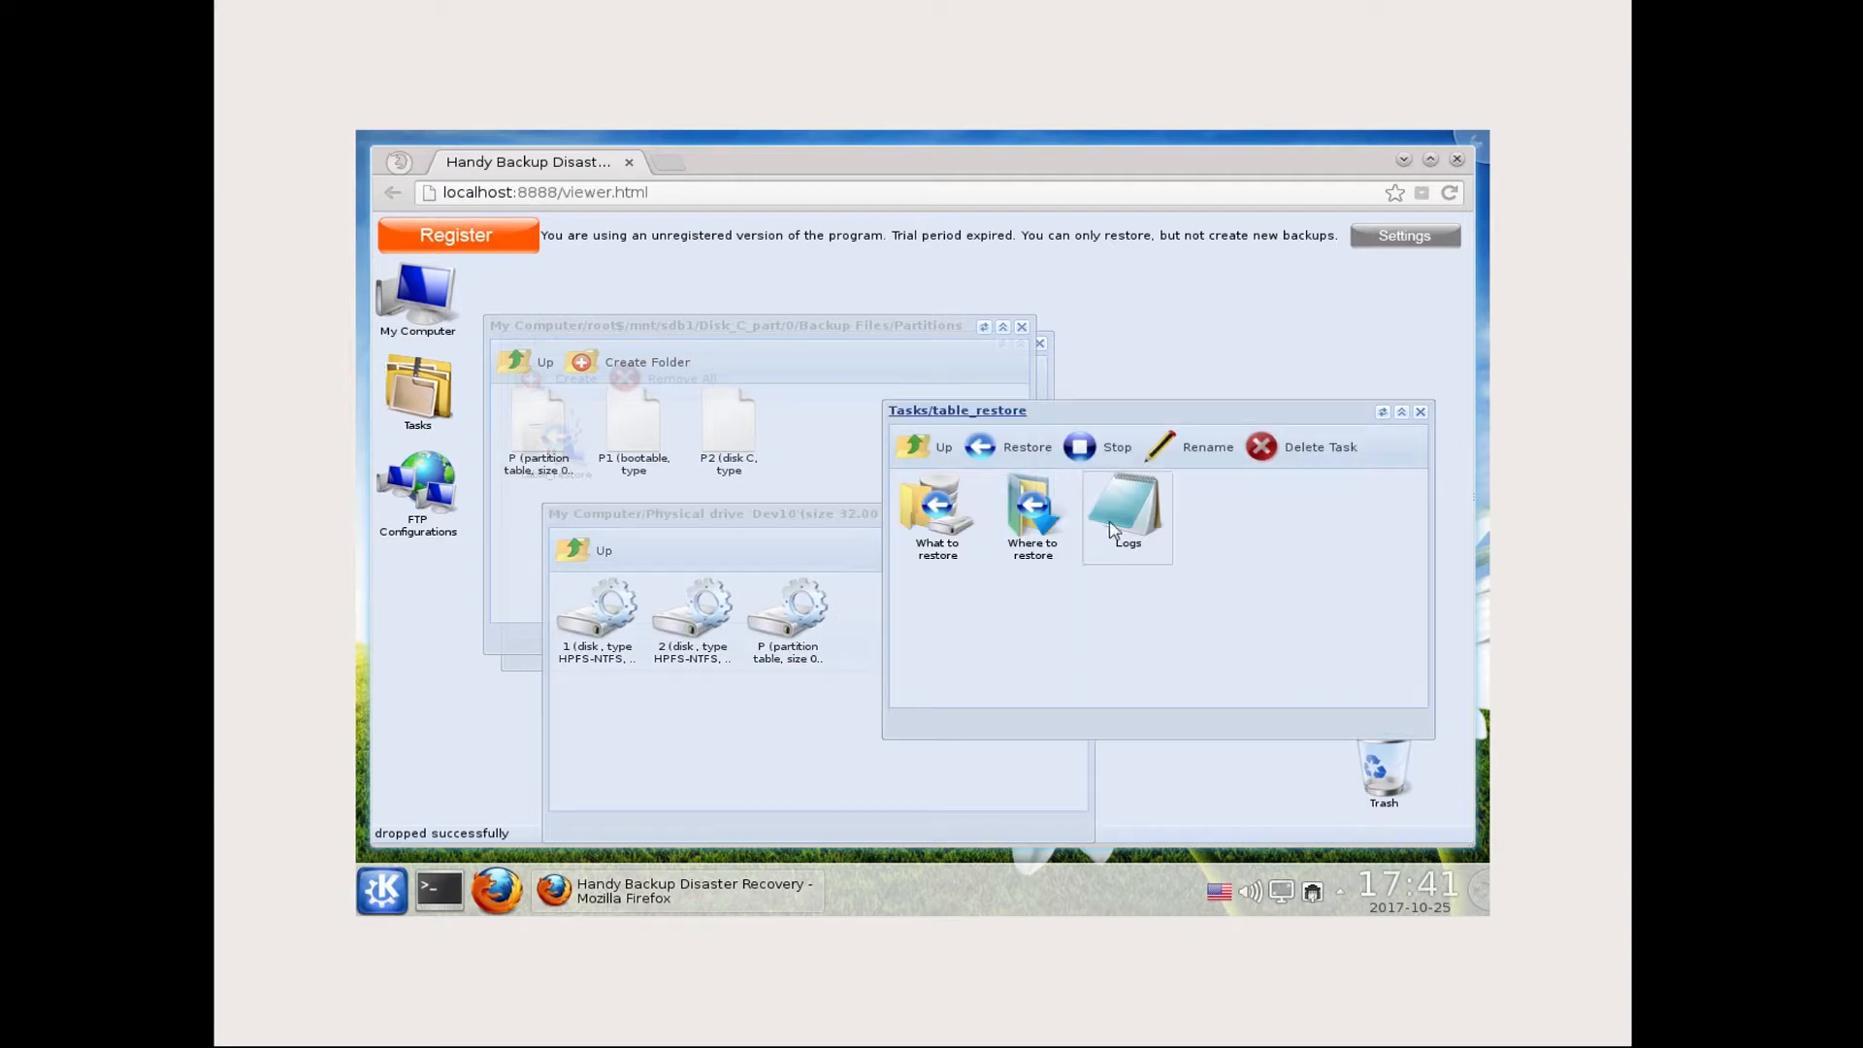
click(943, 449)
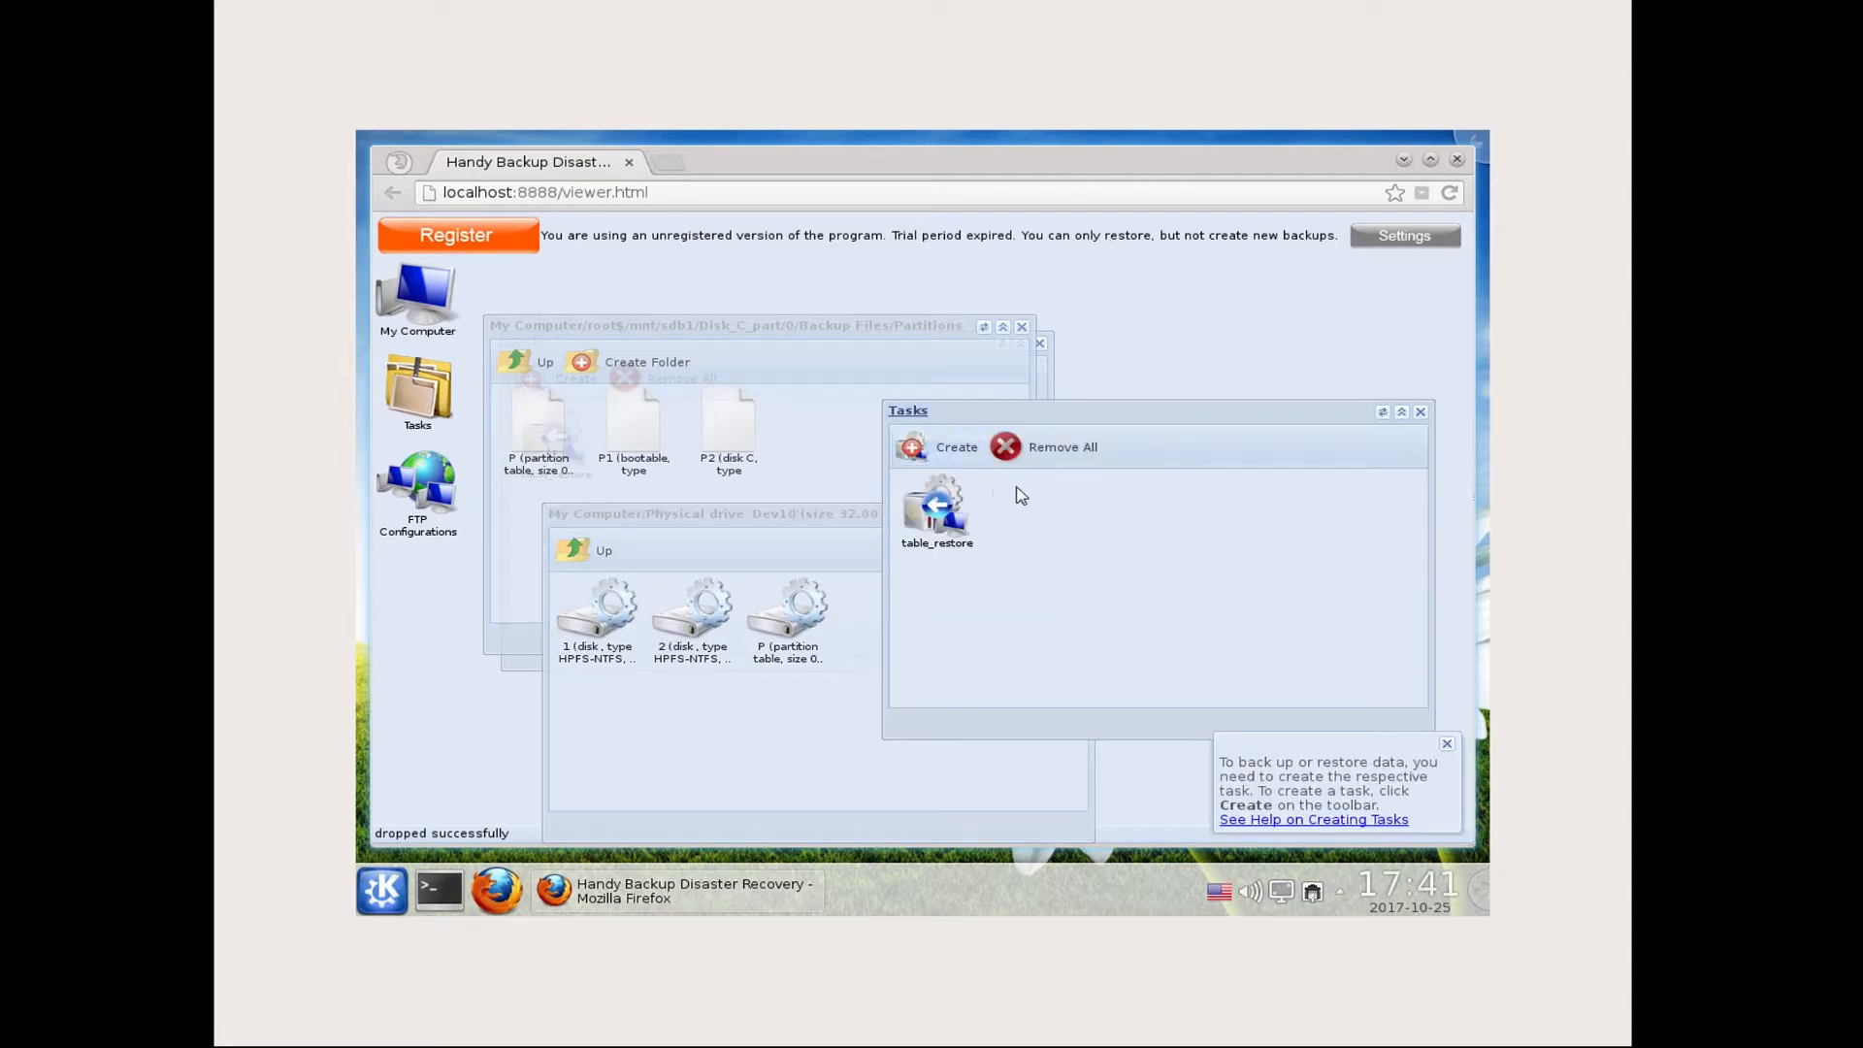
click(948, 456)
click(1082, 517)
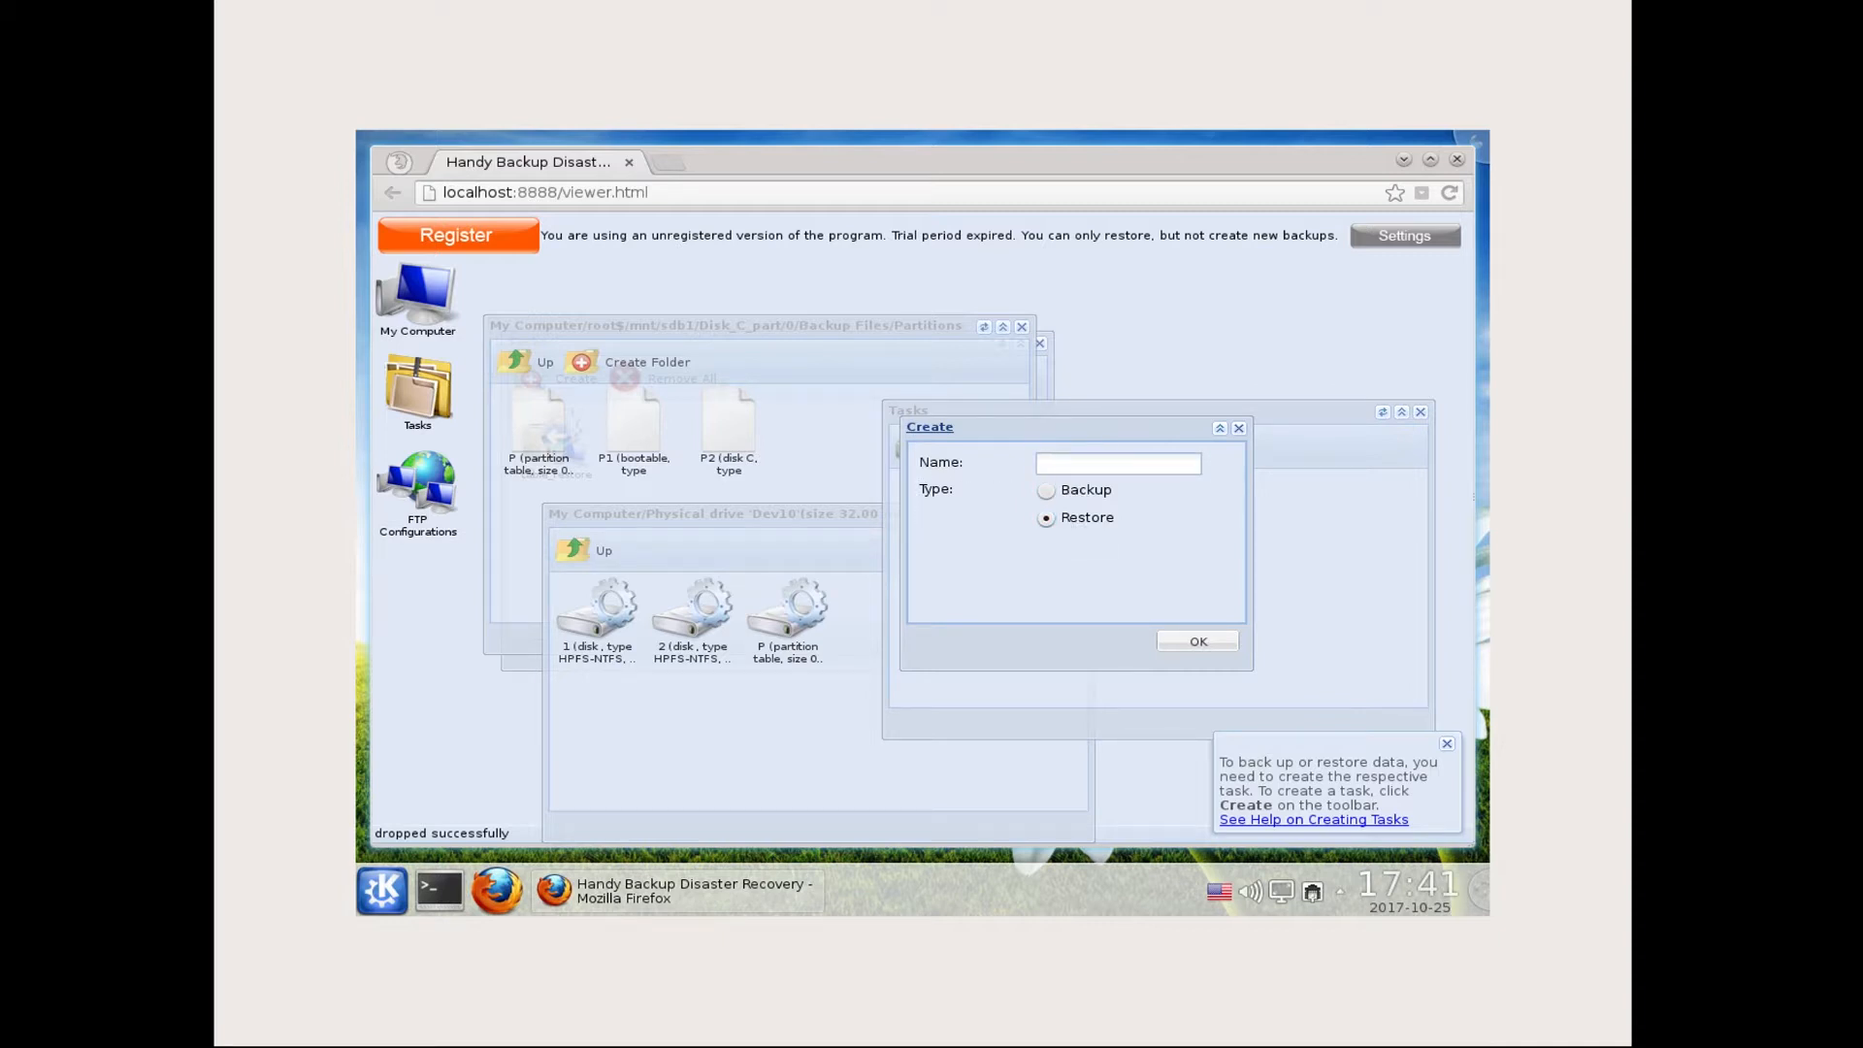
text(p1)
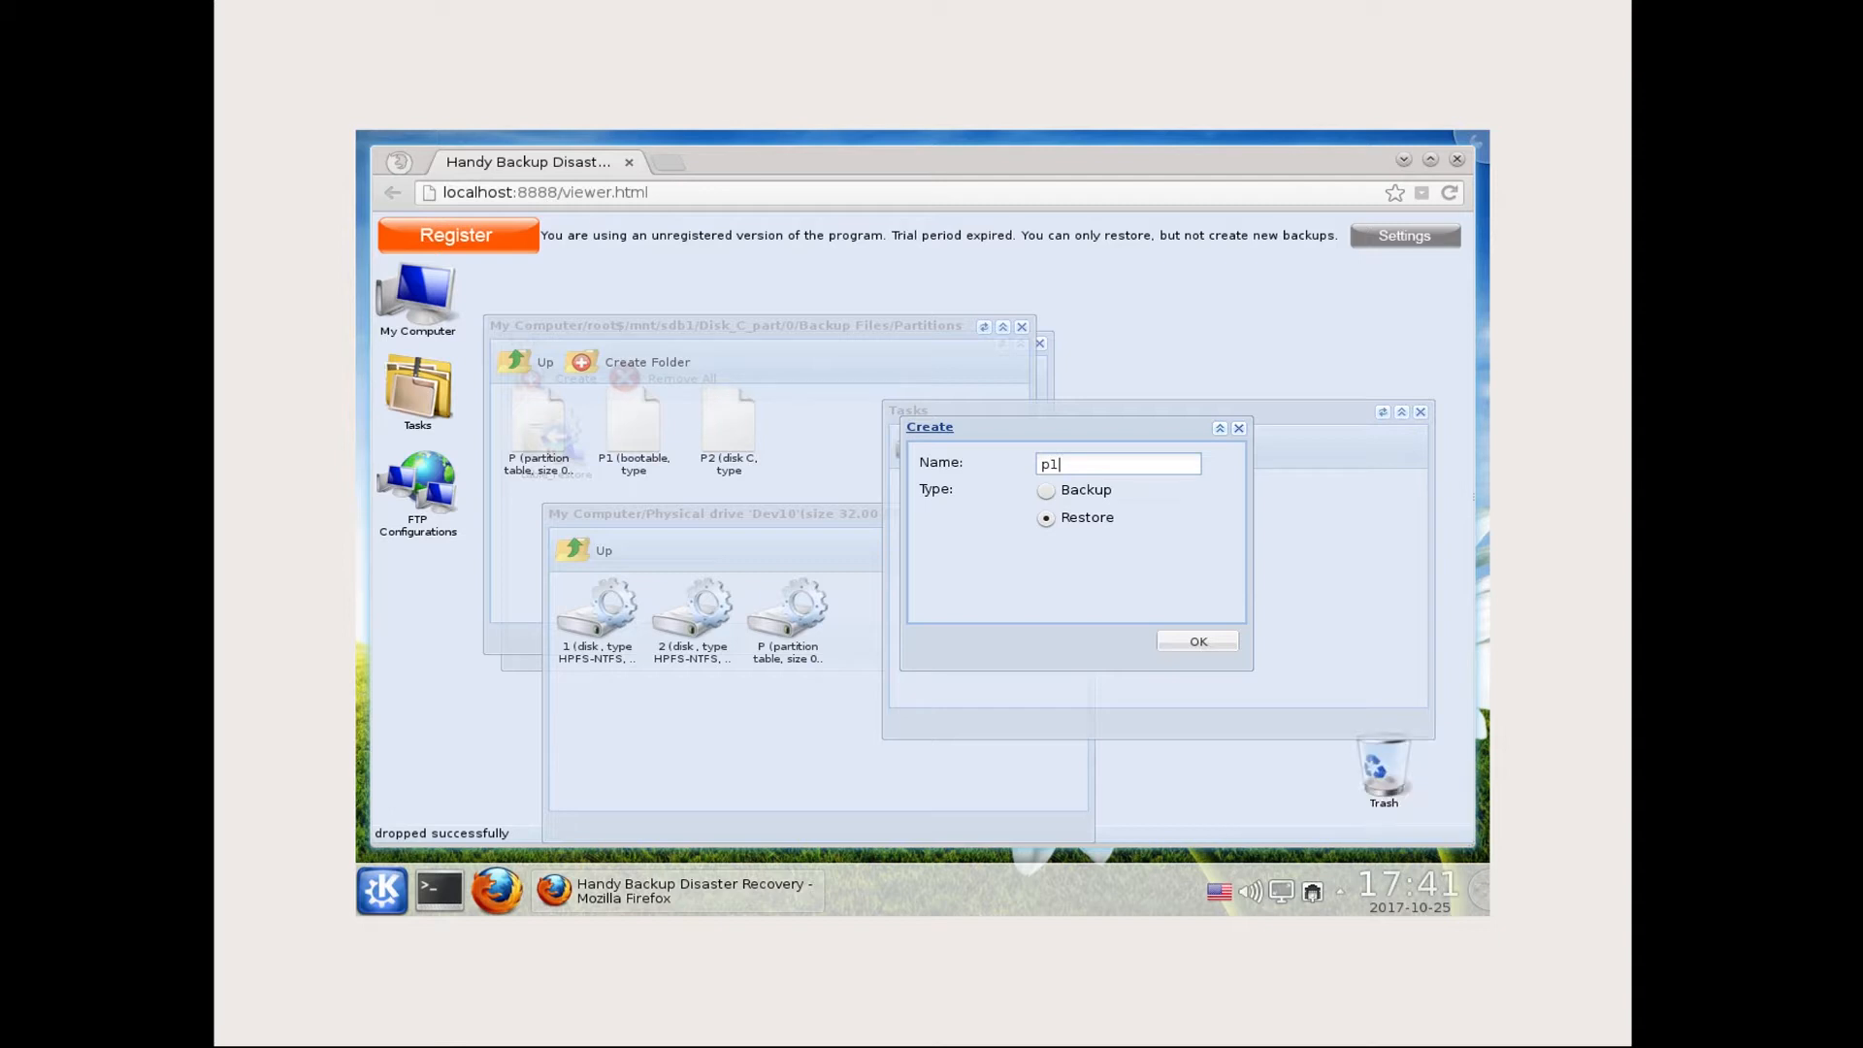
click(1179, 641)
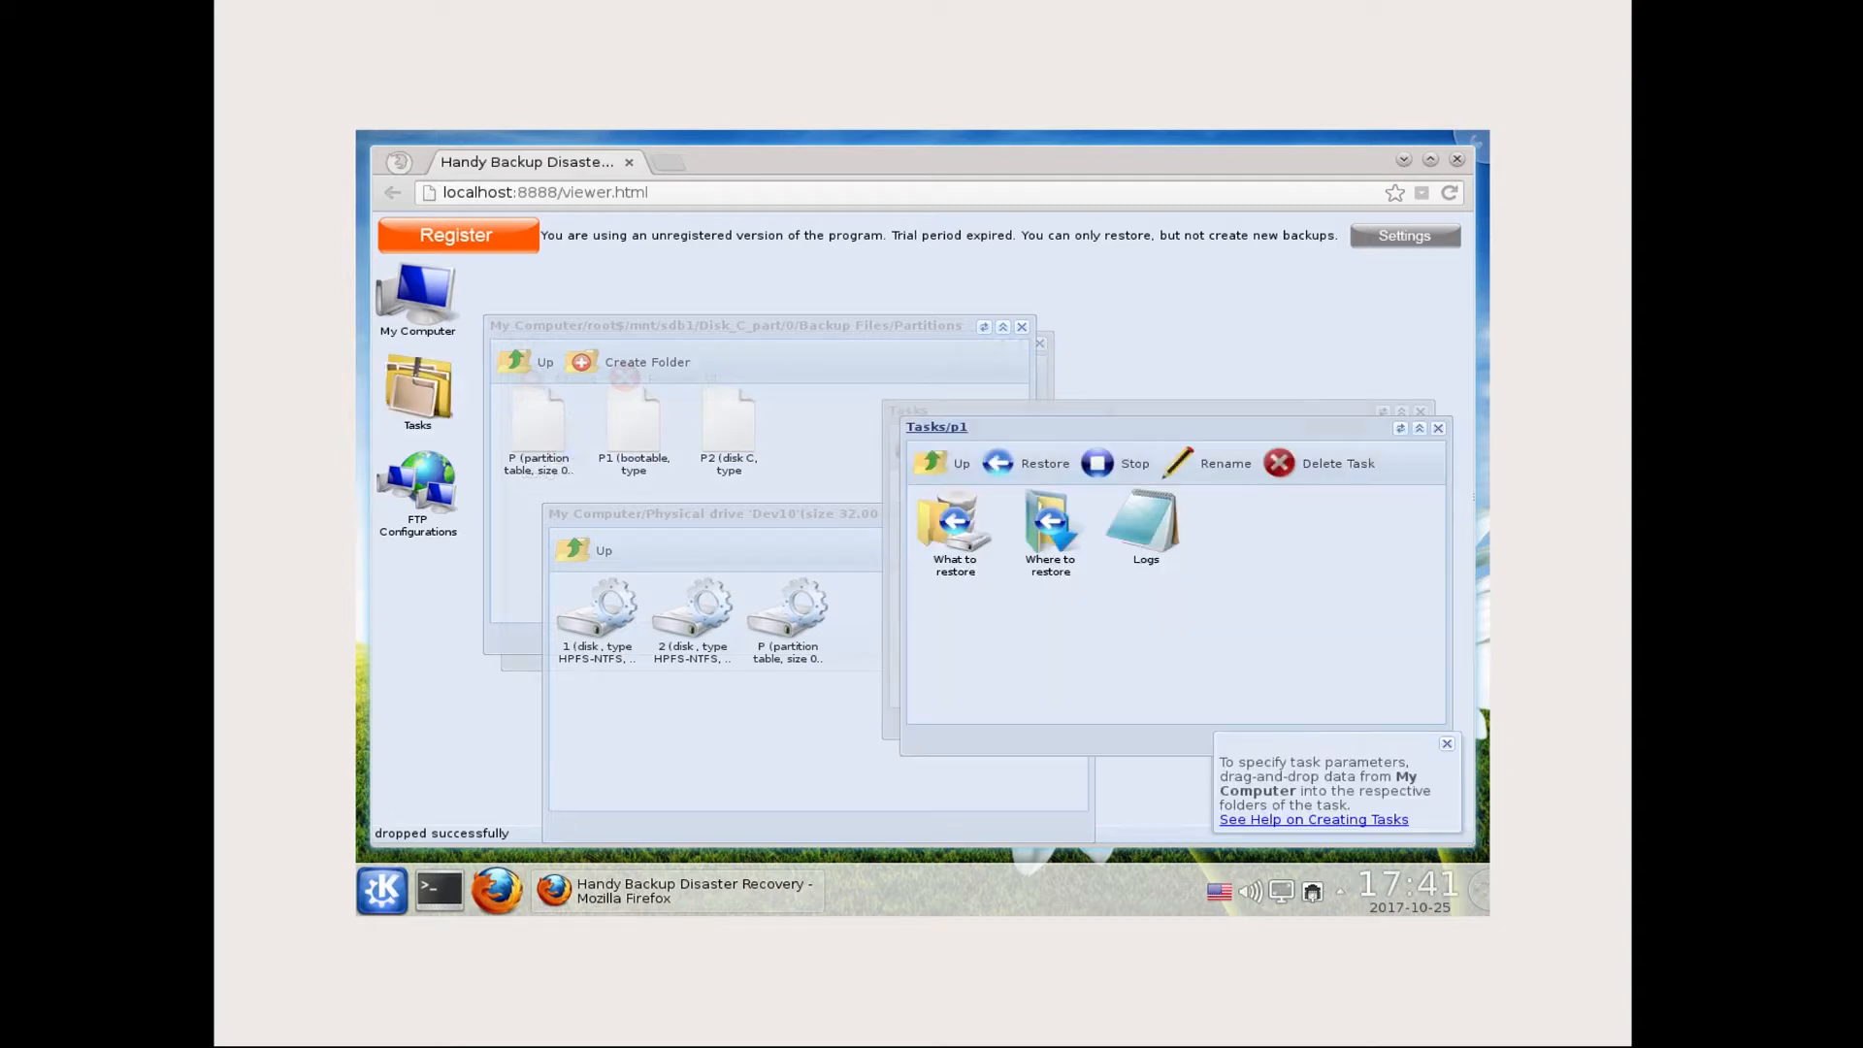
Step: Add the backup file P1 (bootable) to What to restore of task p1 and return to the task's main folder
double_click(978, 558)
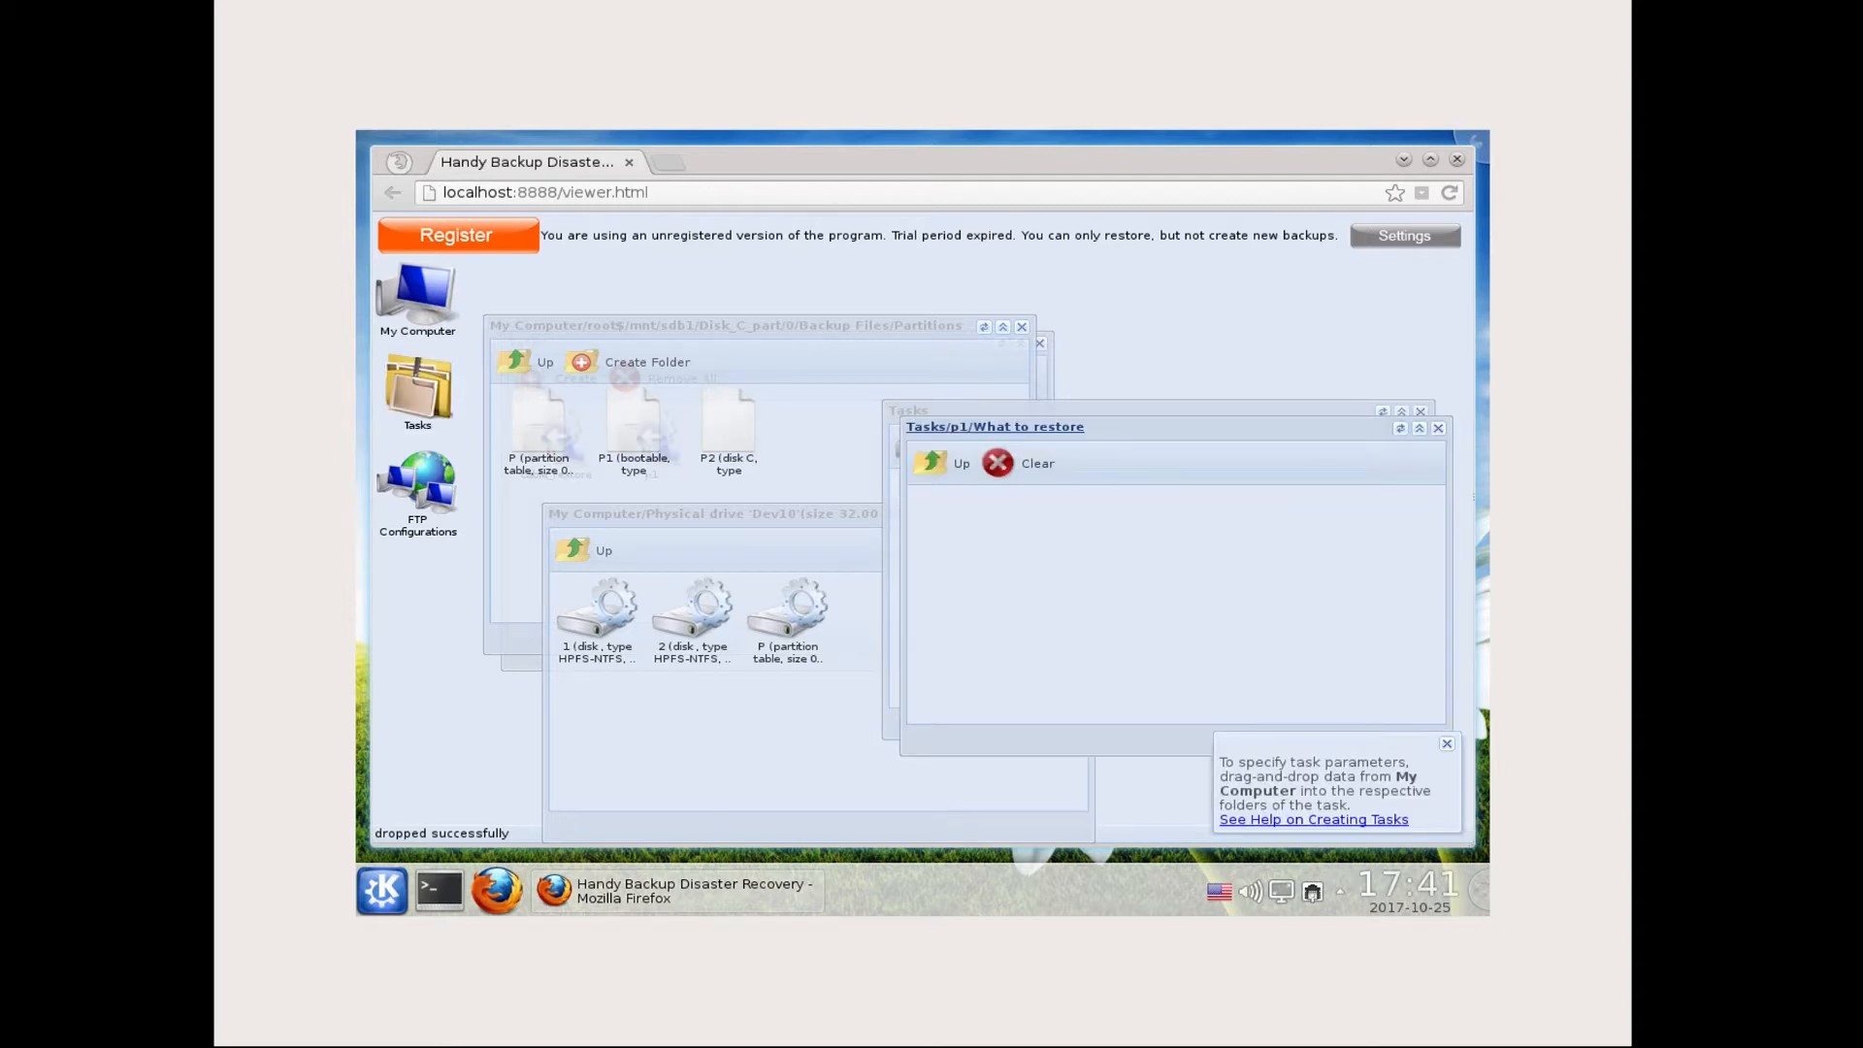
drag(629, 459, 1159, 636)
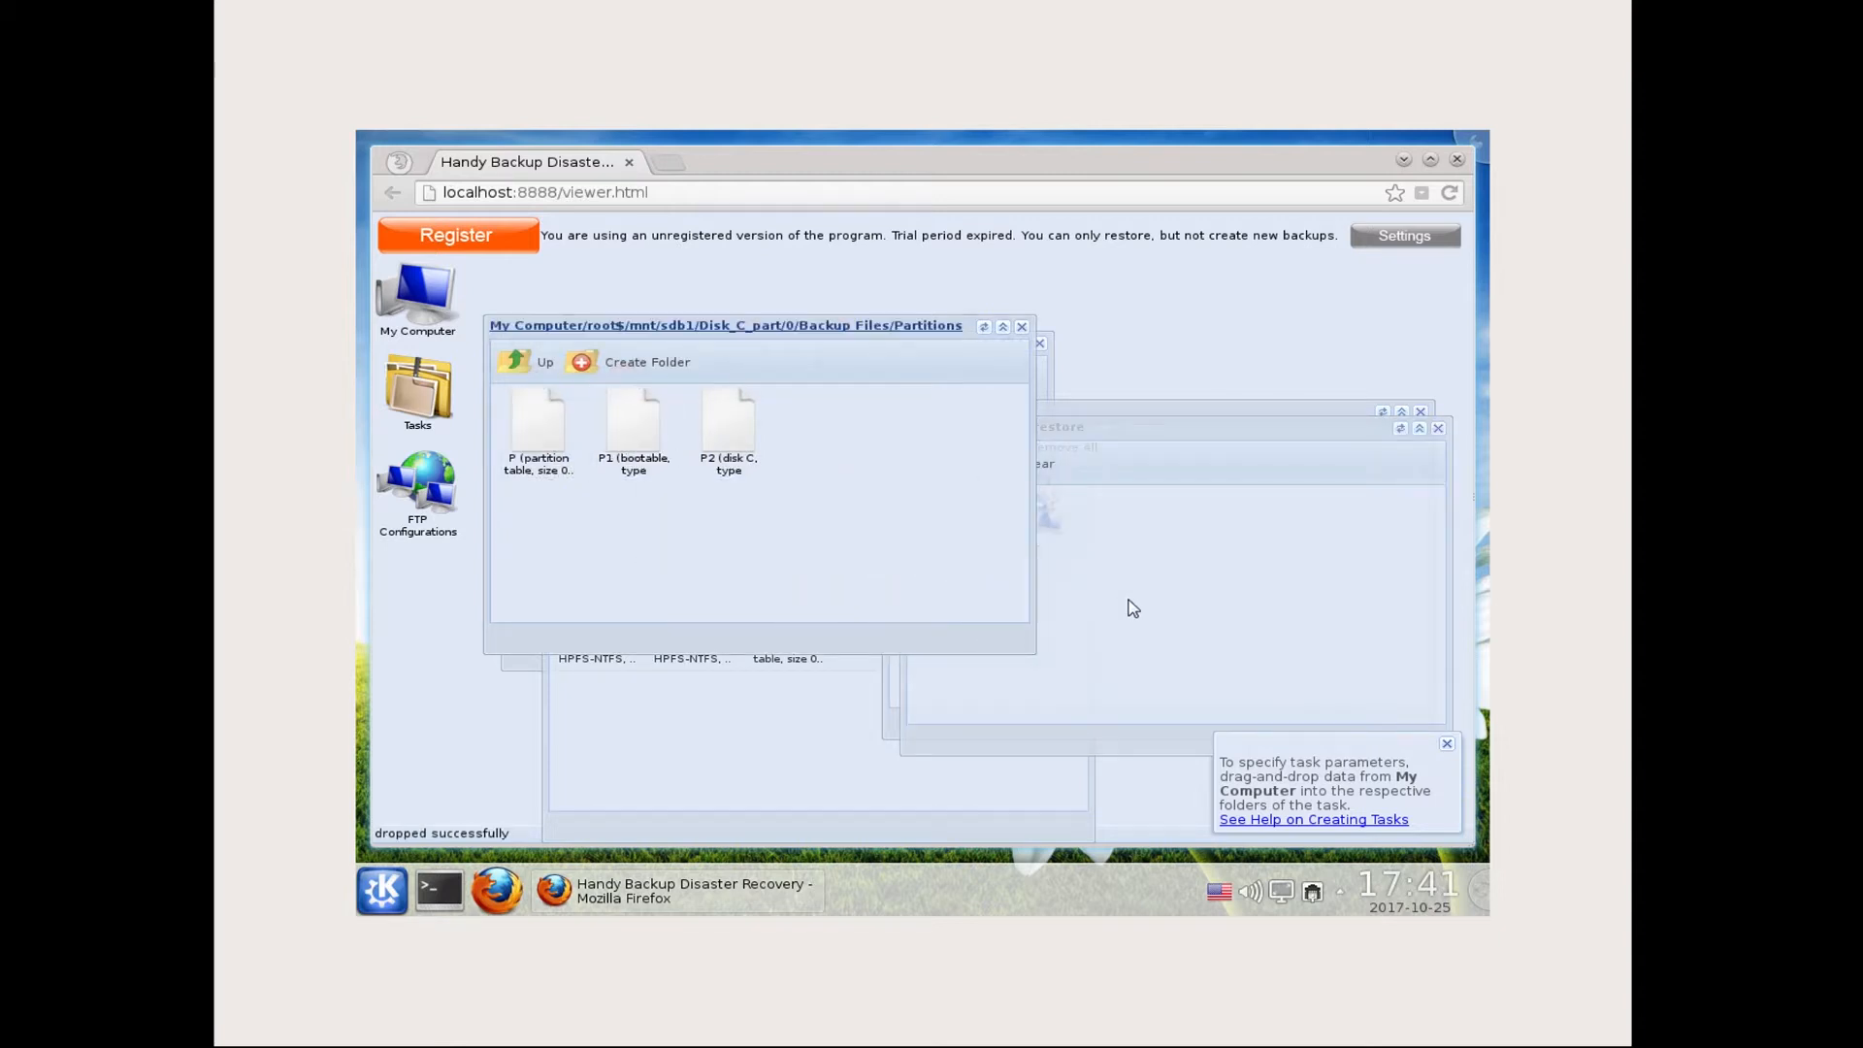
click(933, 463)
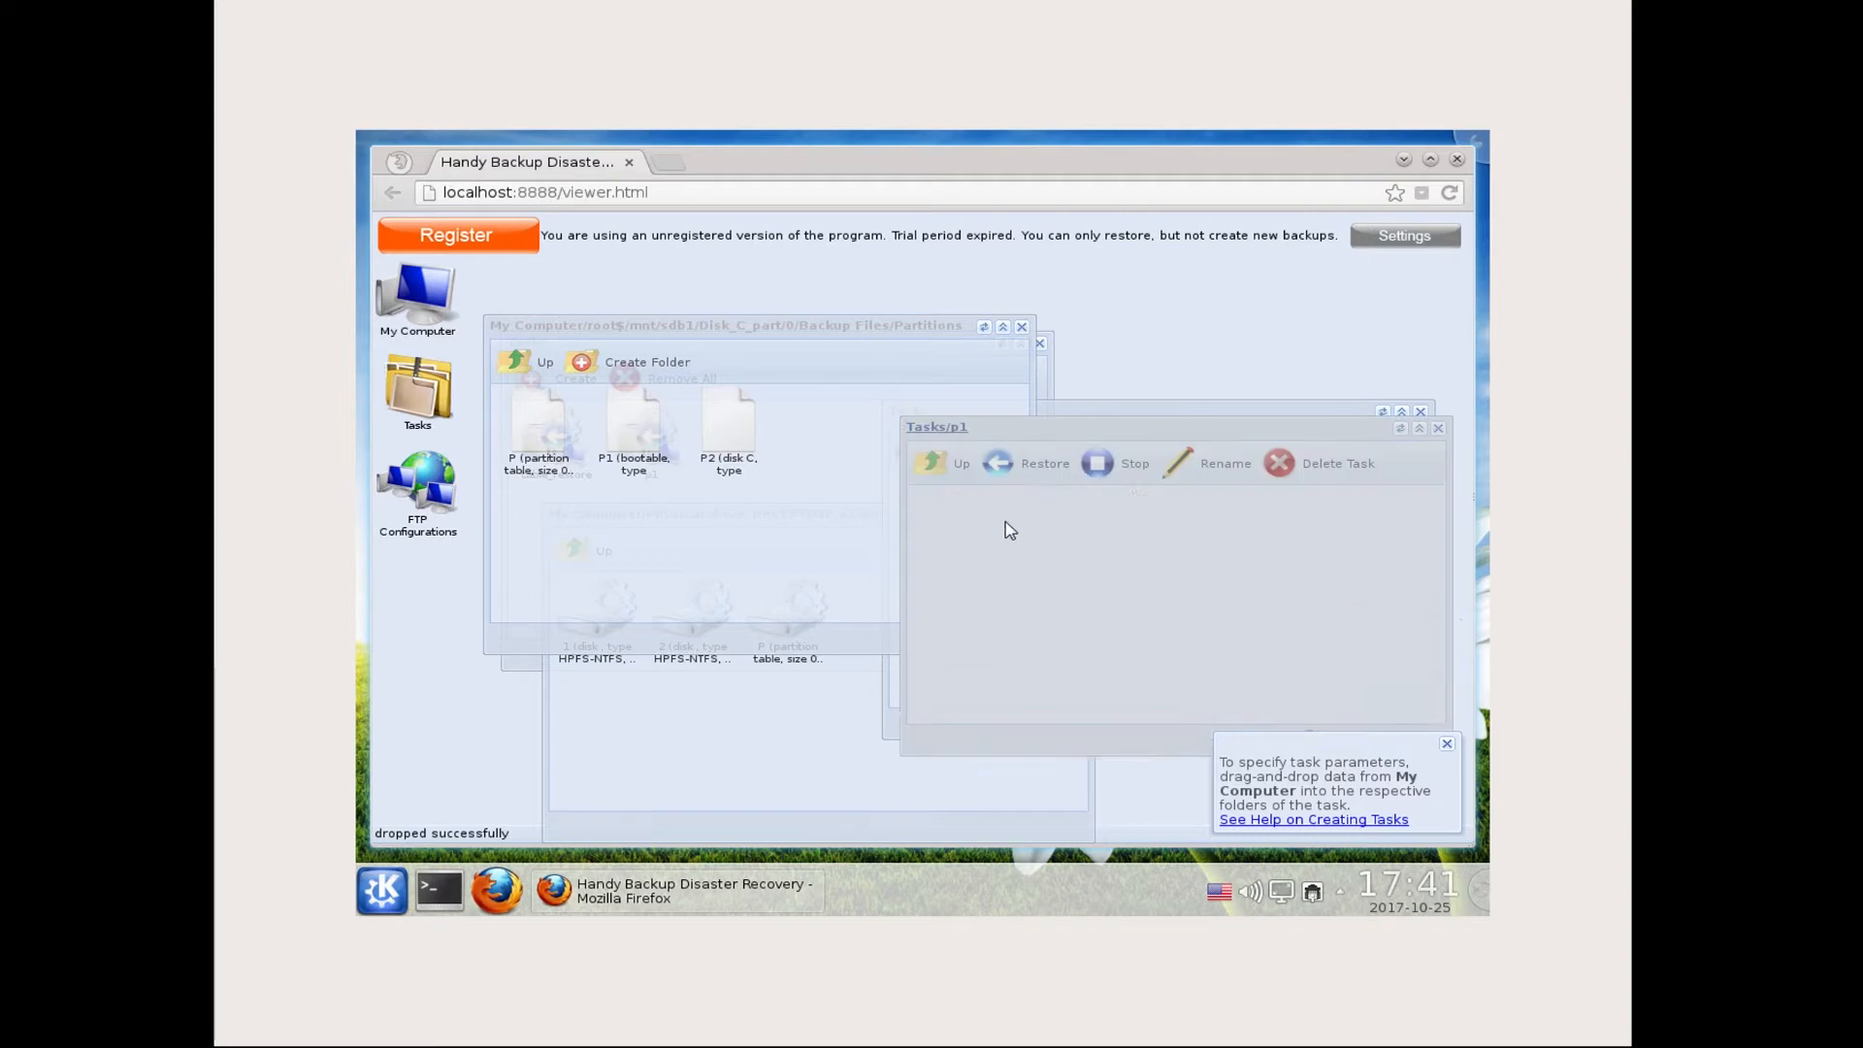
Step: Set Where to restore of task p1 to partition 1 of physical drive Dev10
double_click(1036, 542)
click(777, 699)
drag(597, 611, 1224, 670)
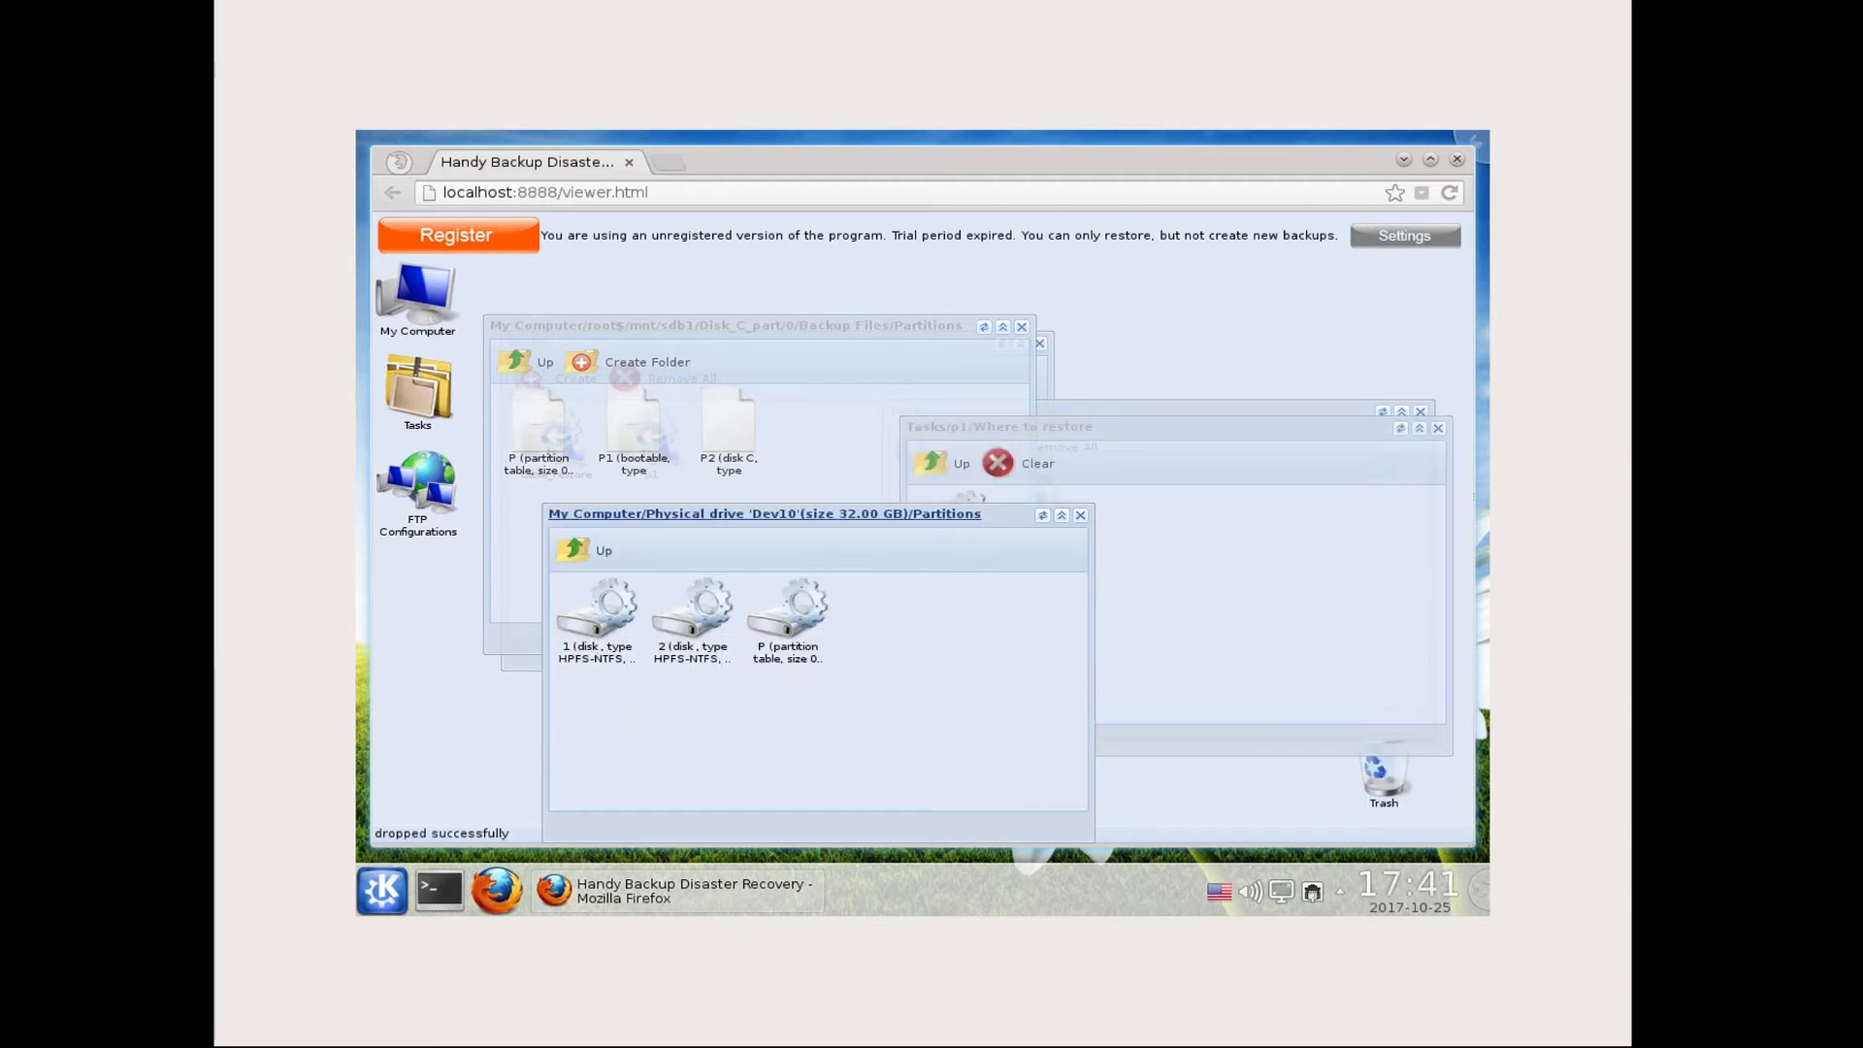
Step: Run the restore of task p1 from its main folder, follow its log and close the log
click(955, 486)
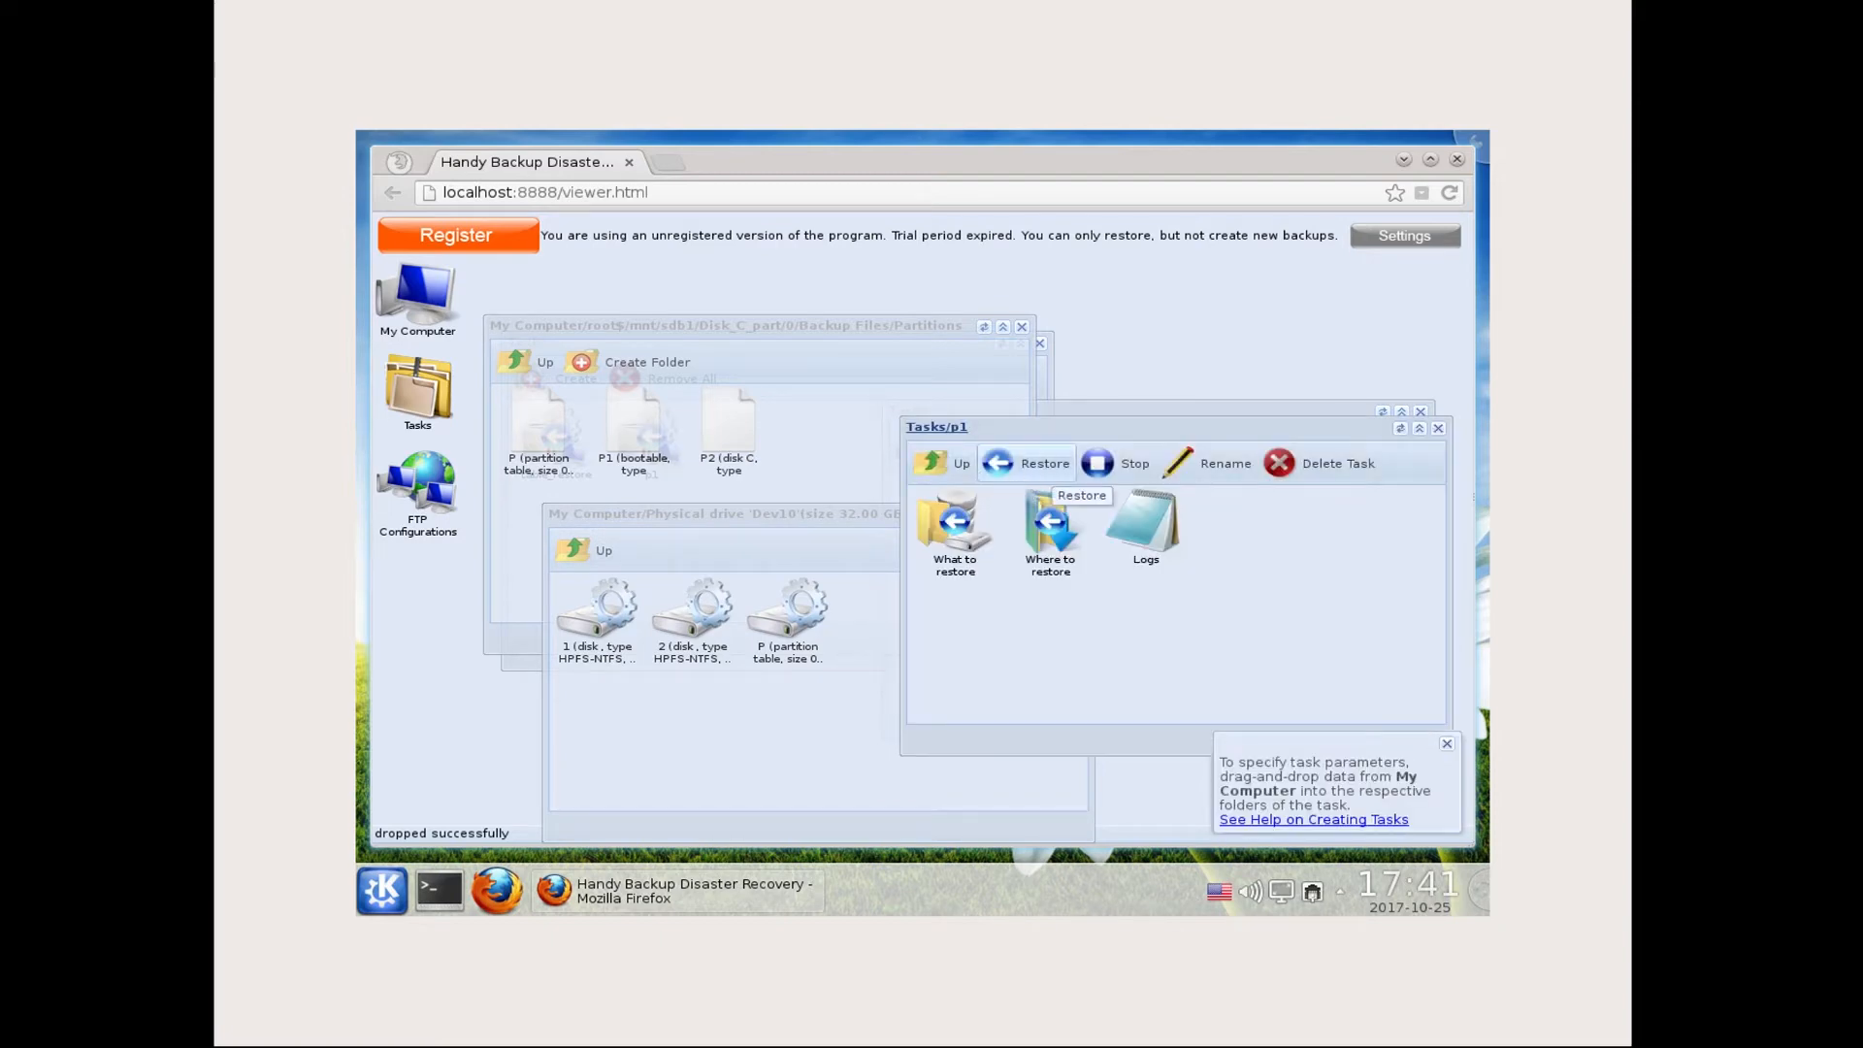
click(1017, 465)
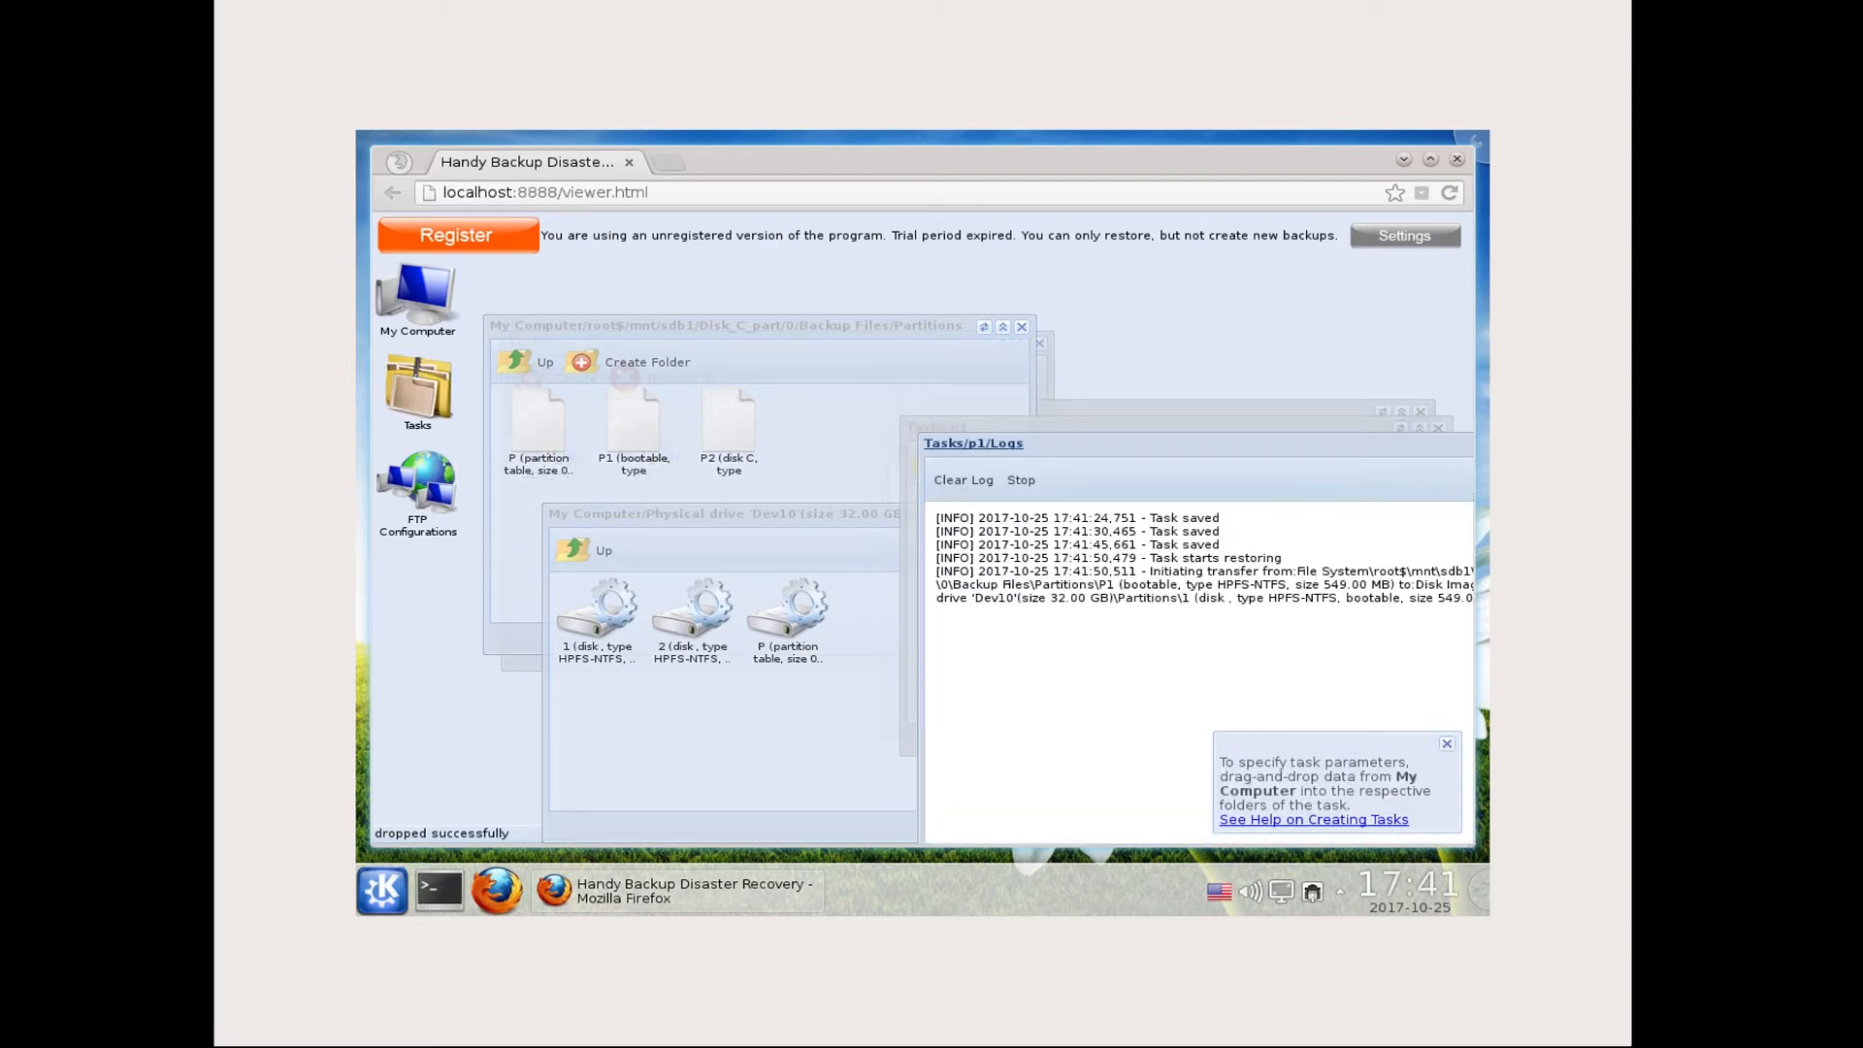
drag(1150, 446, 986, 373)
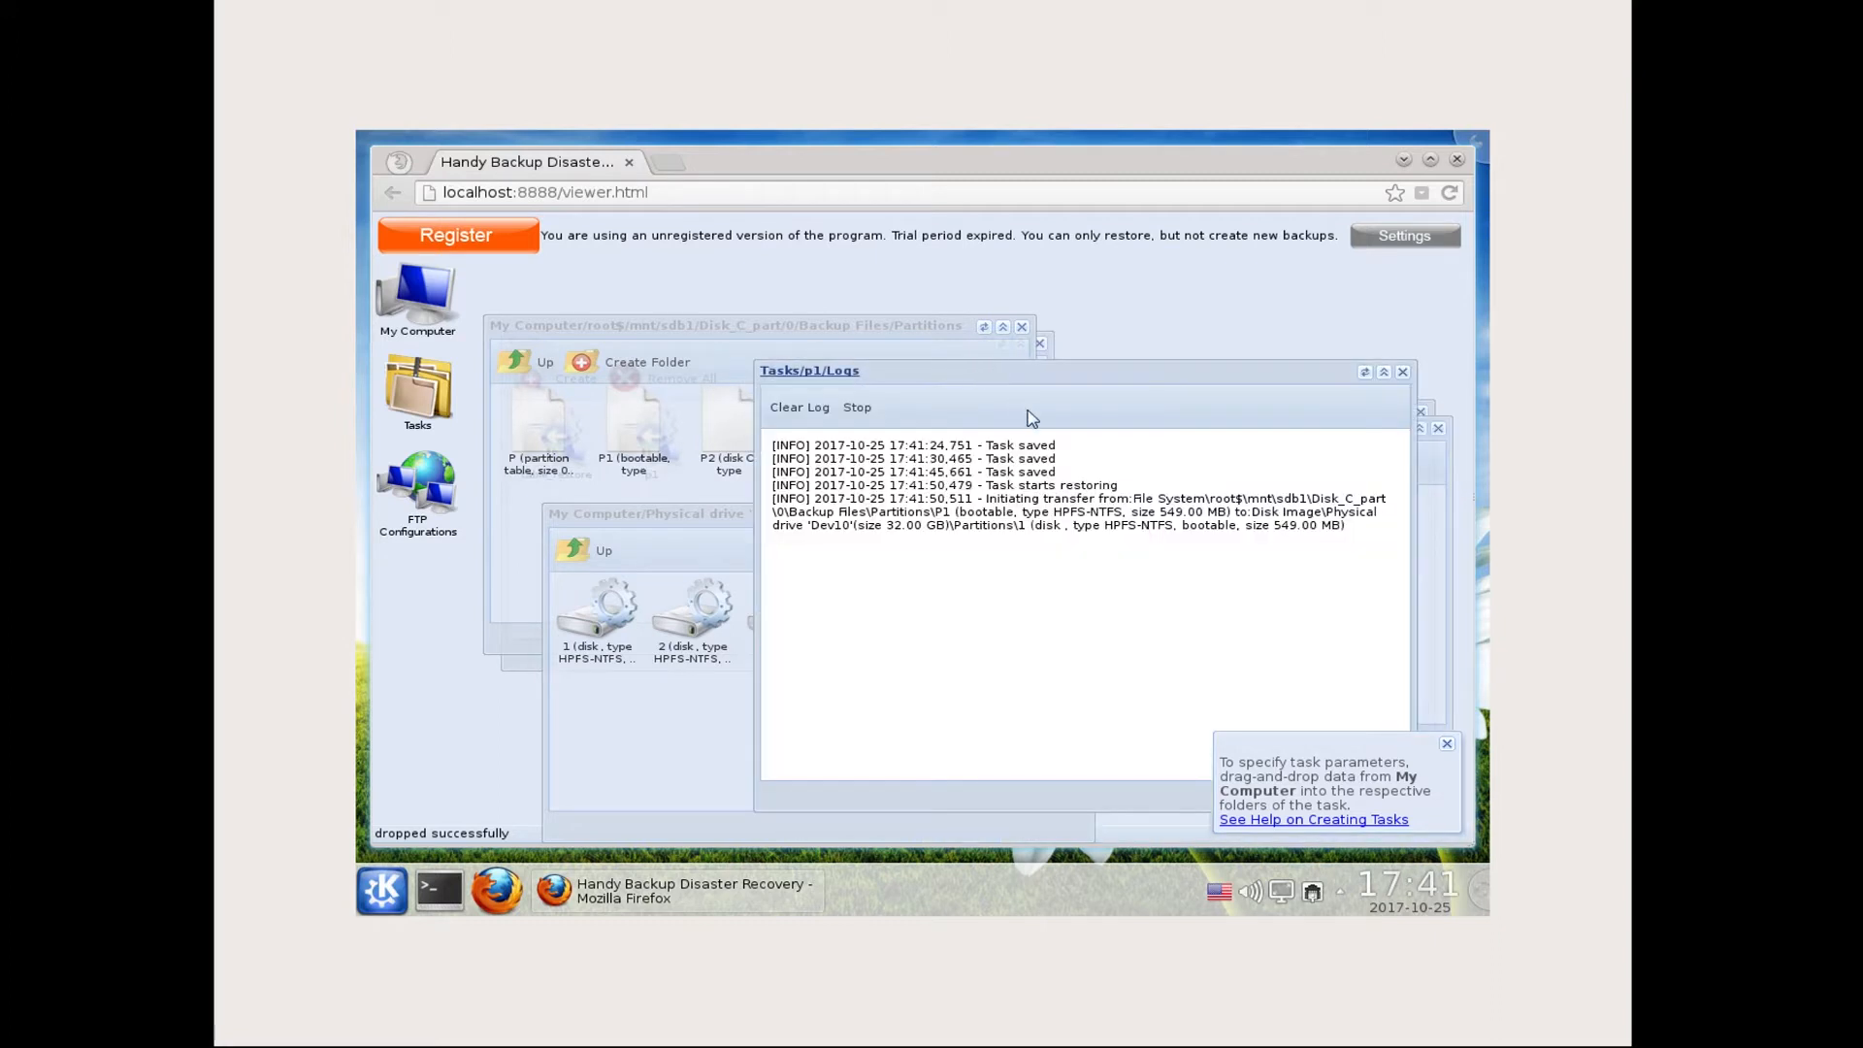
click(1446, 744)
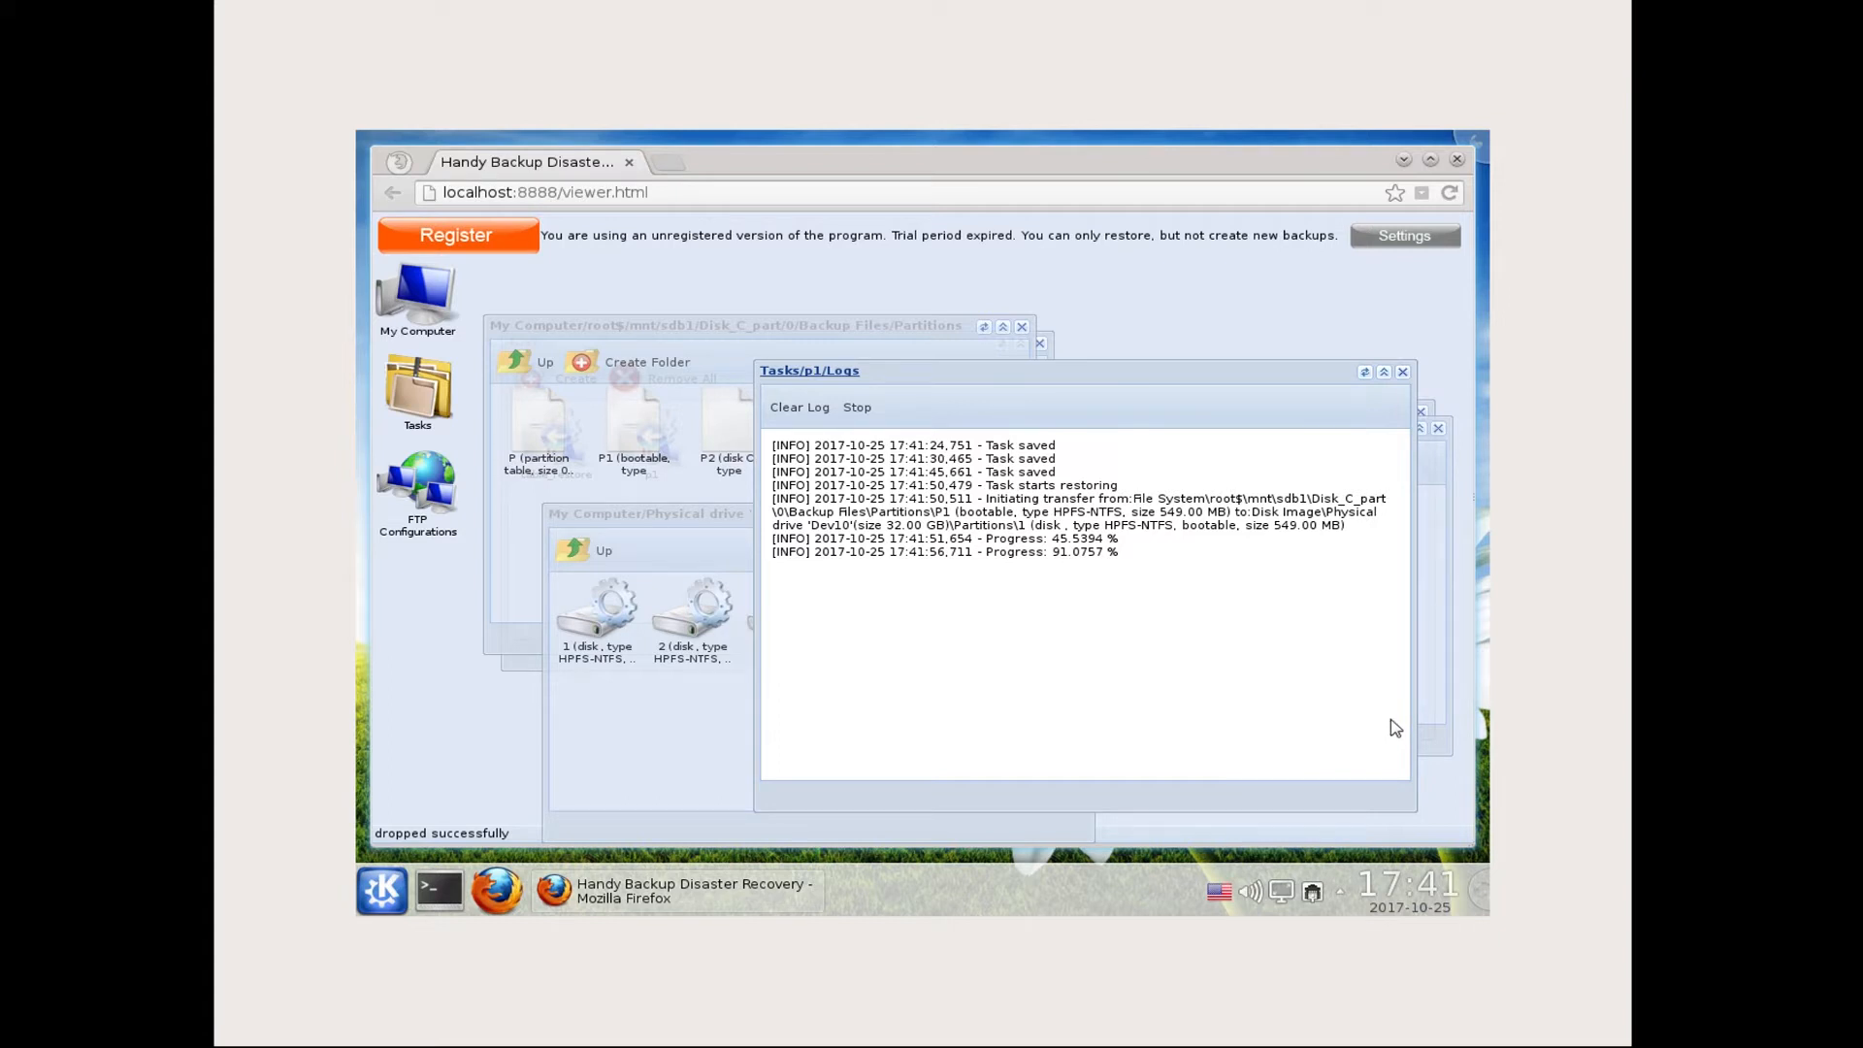
click(1402, 374)
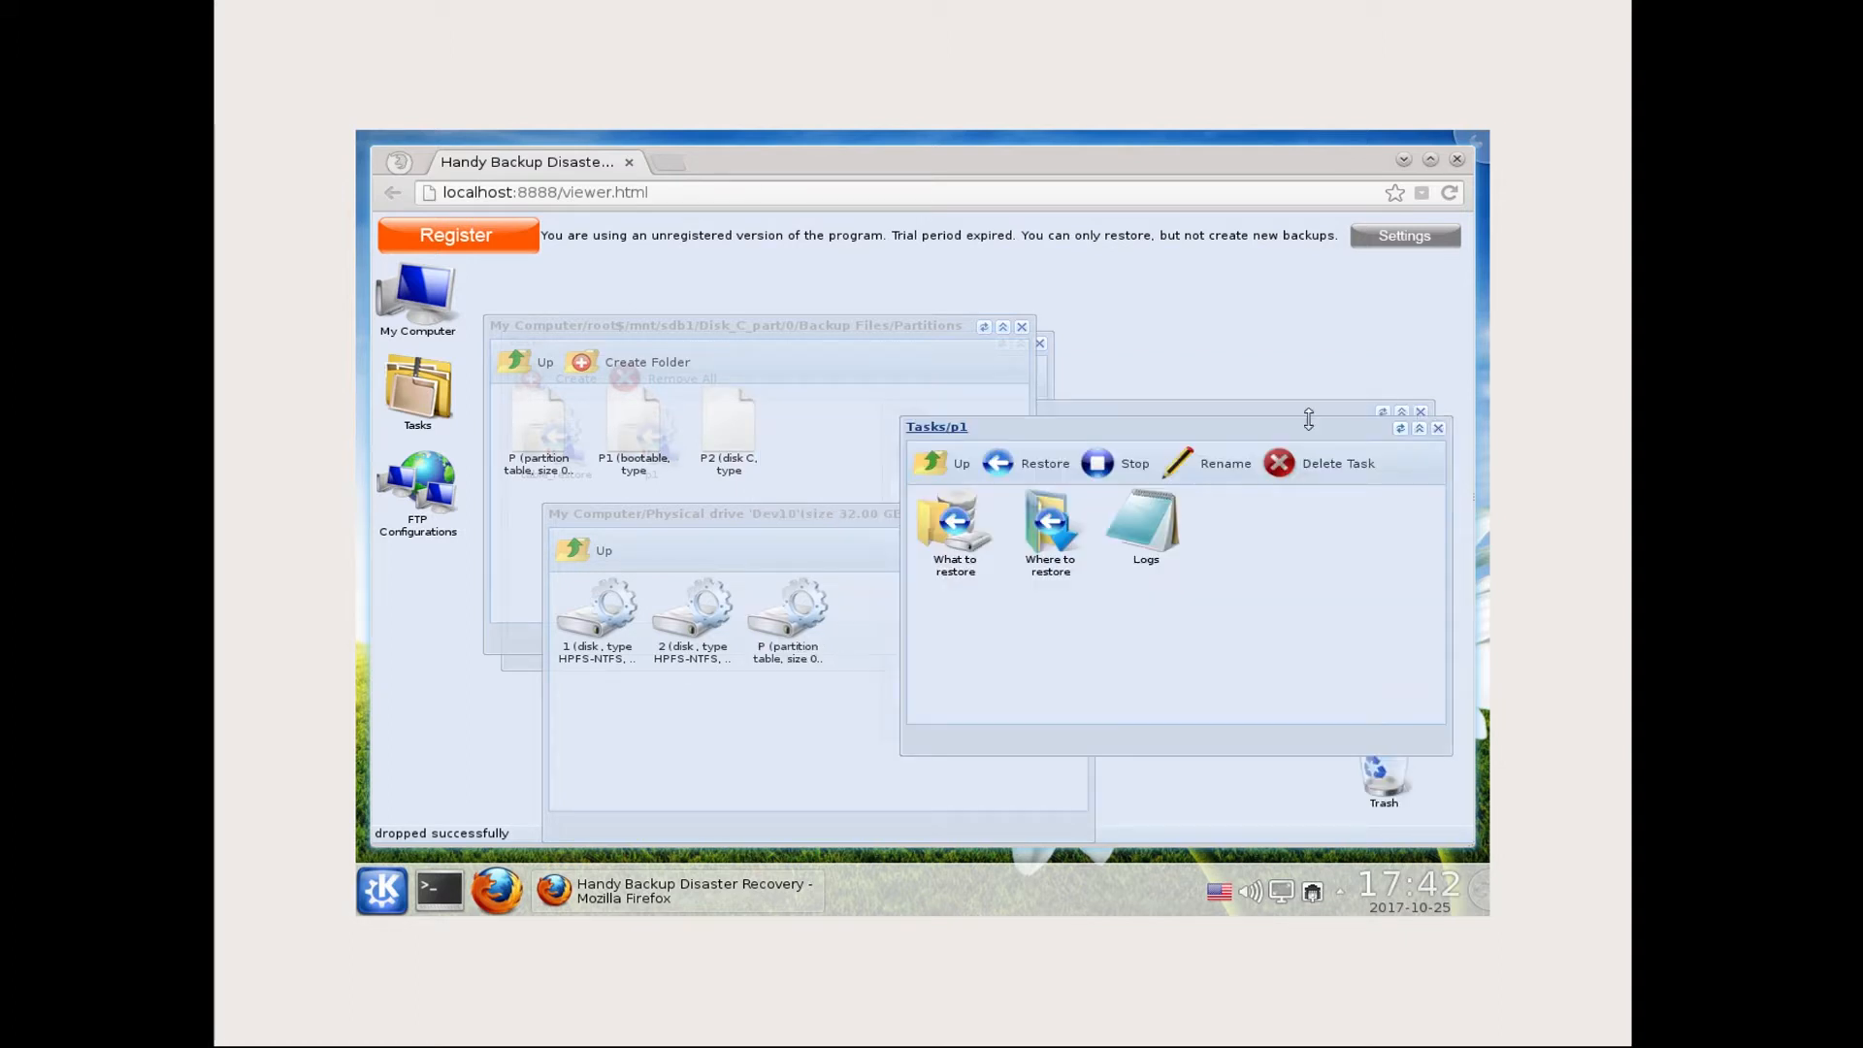
Step: Return to the task list and create a task of type Restore named p2
click(934, 463)
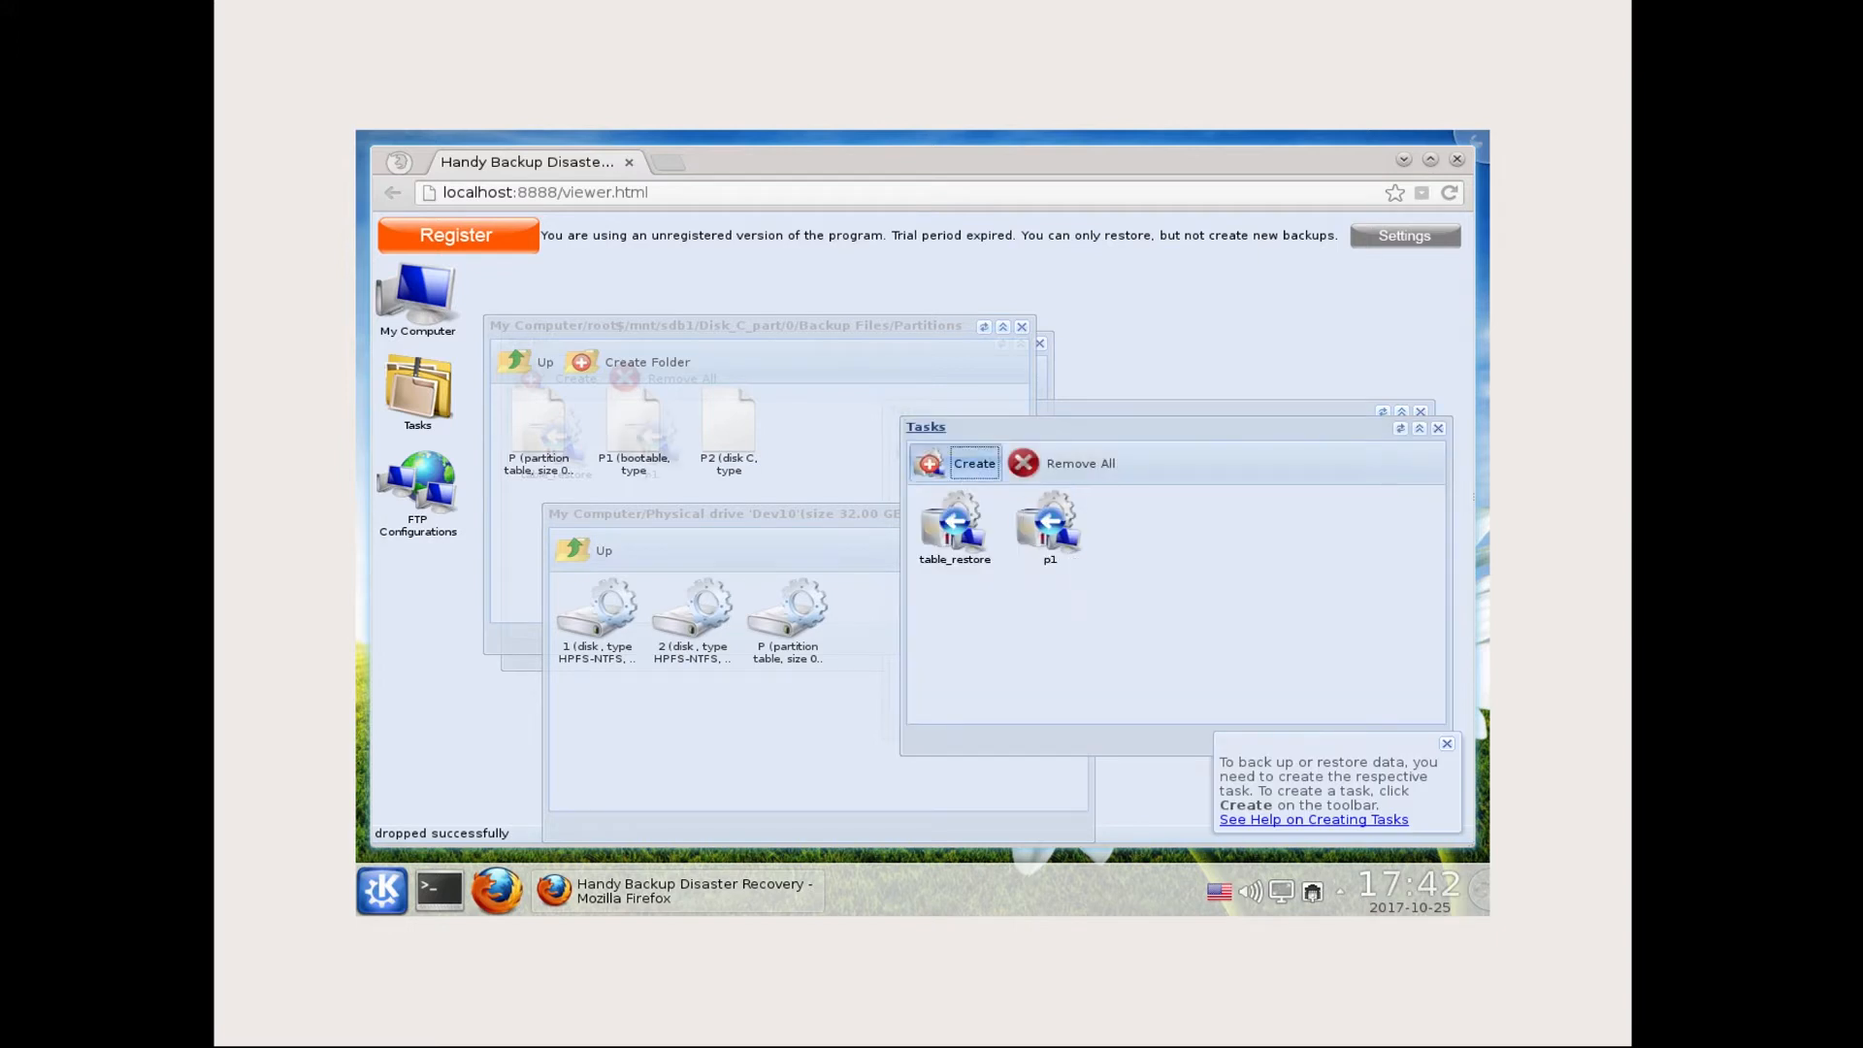
click(960, 464)
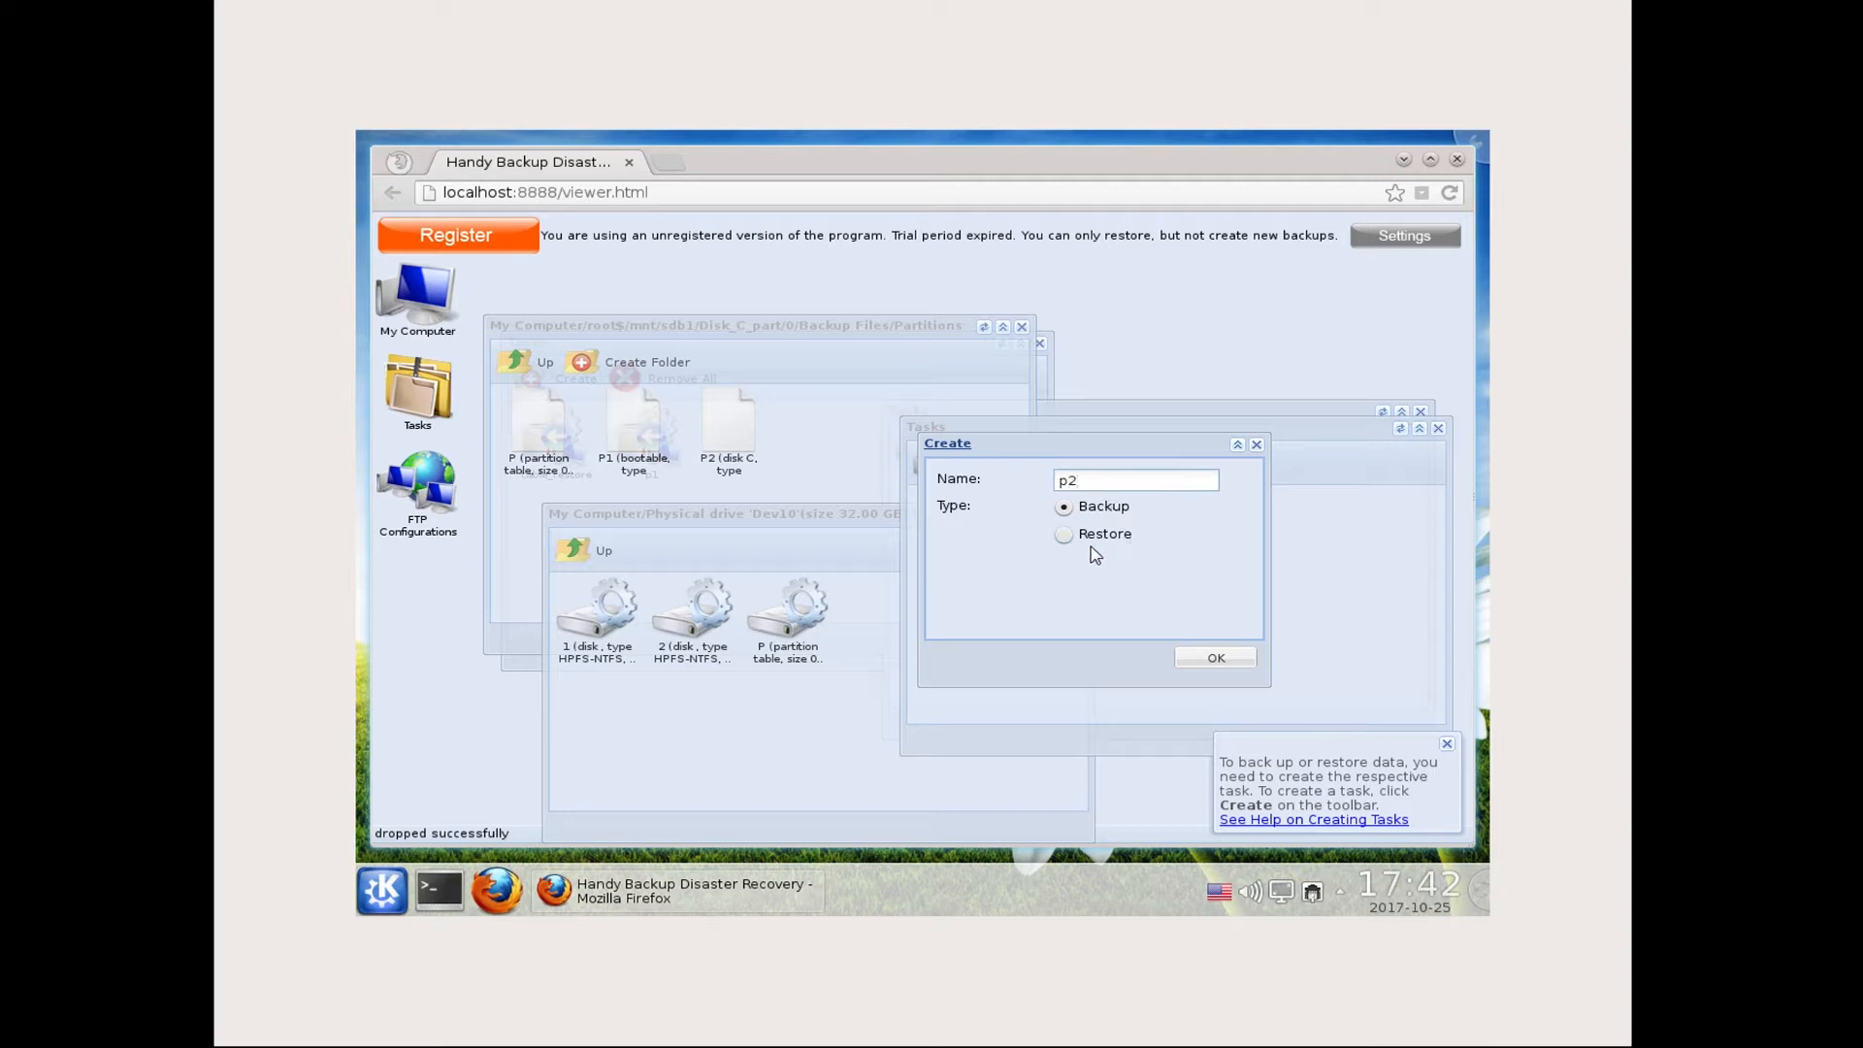
click(1064, 534)
click(1203, 657)
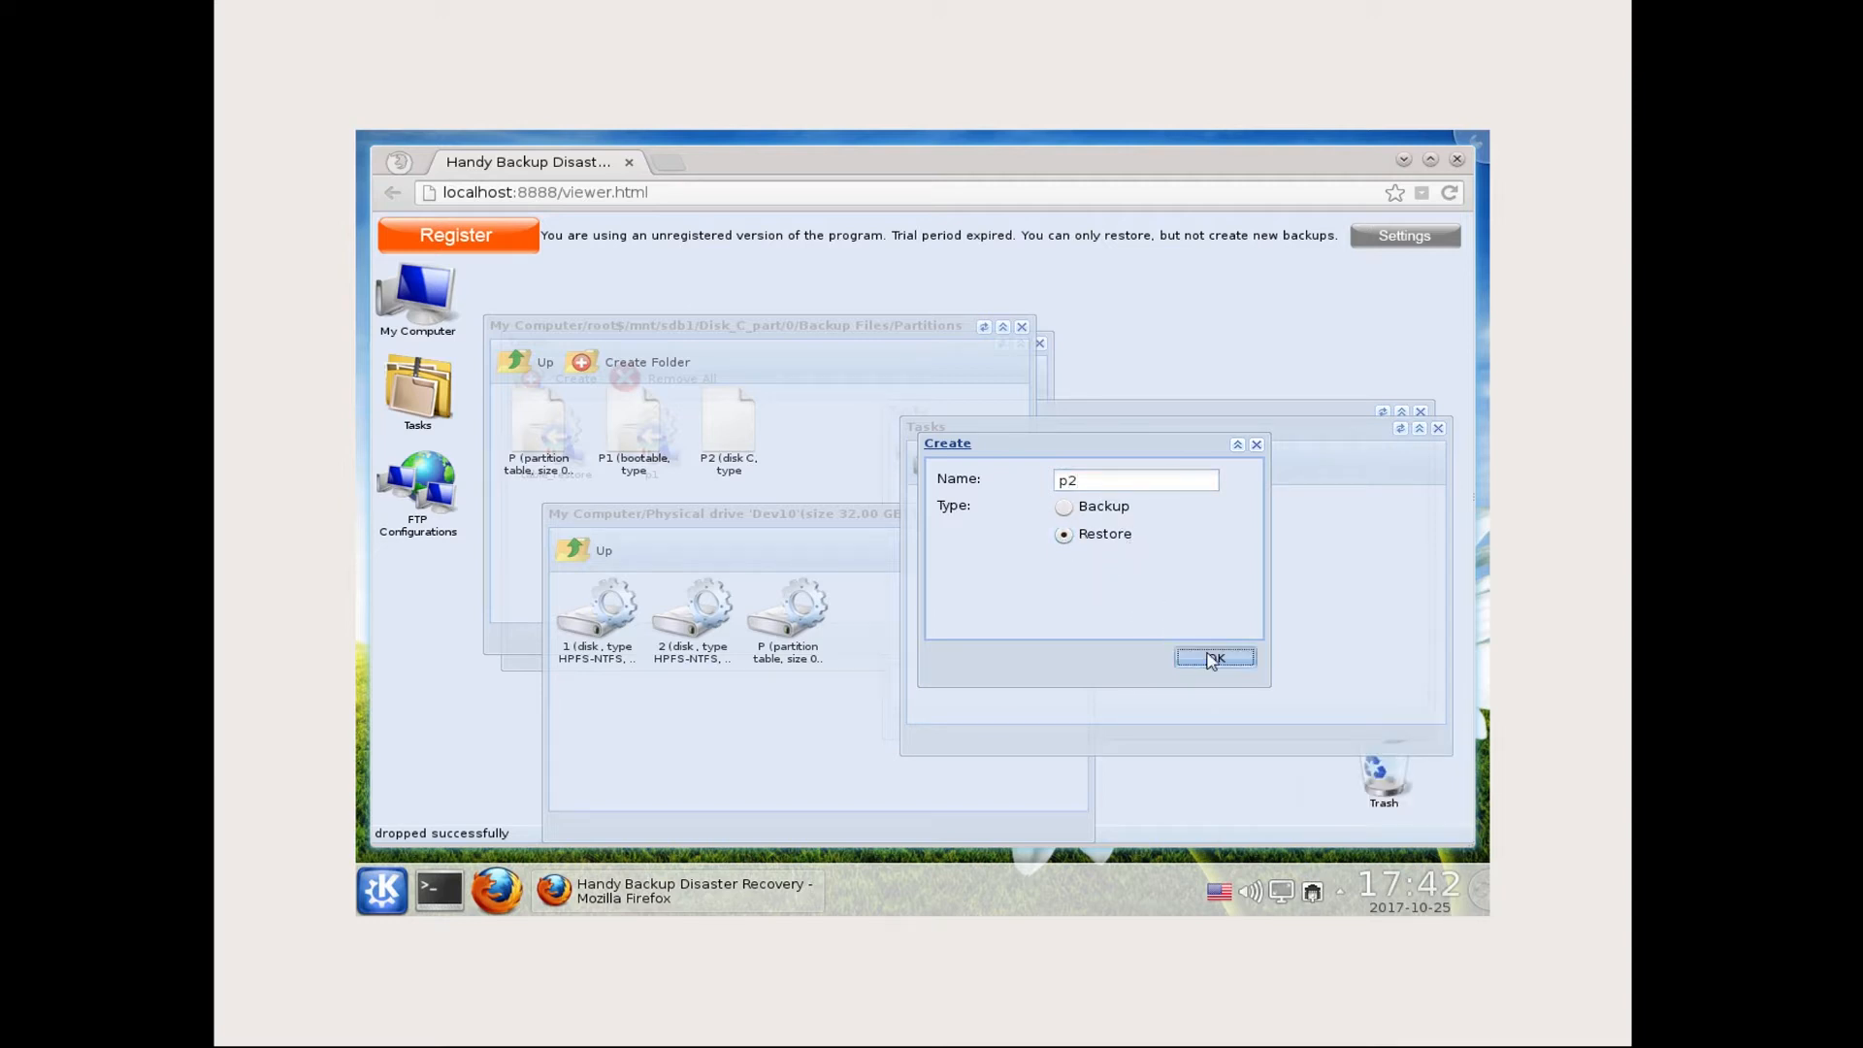
Step: Add the backup file P2 (disk C) to What to restore of task p2 and return to the task's main folder
double_click(1007, 568)
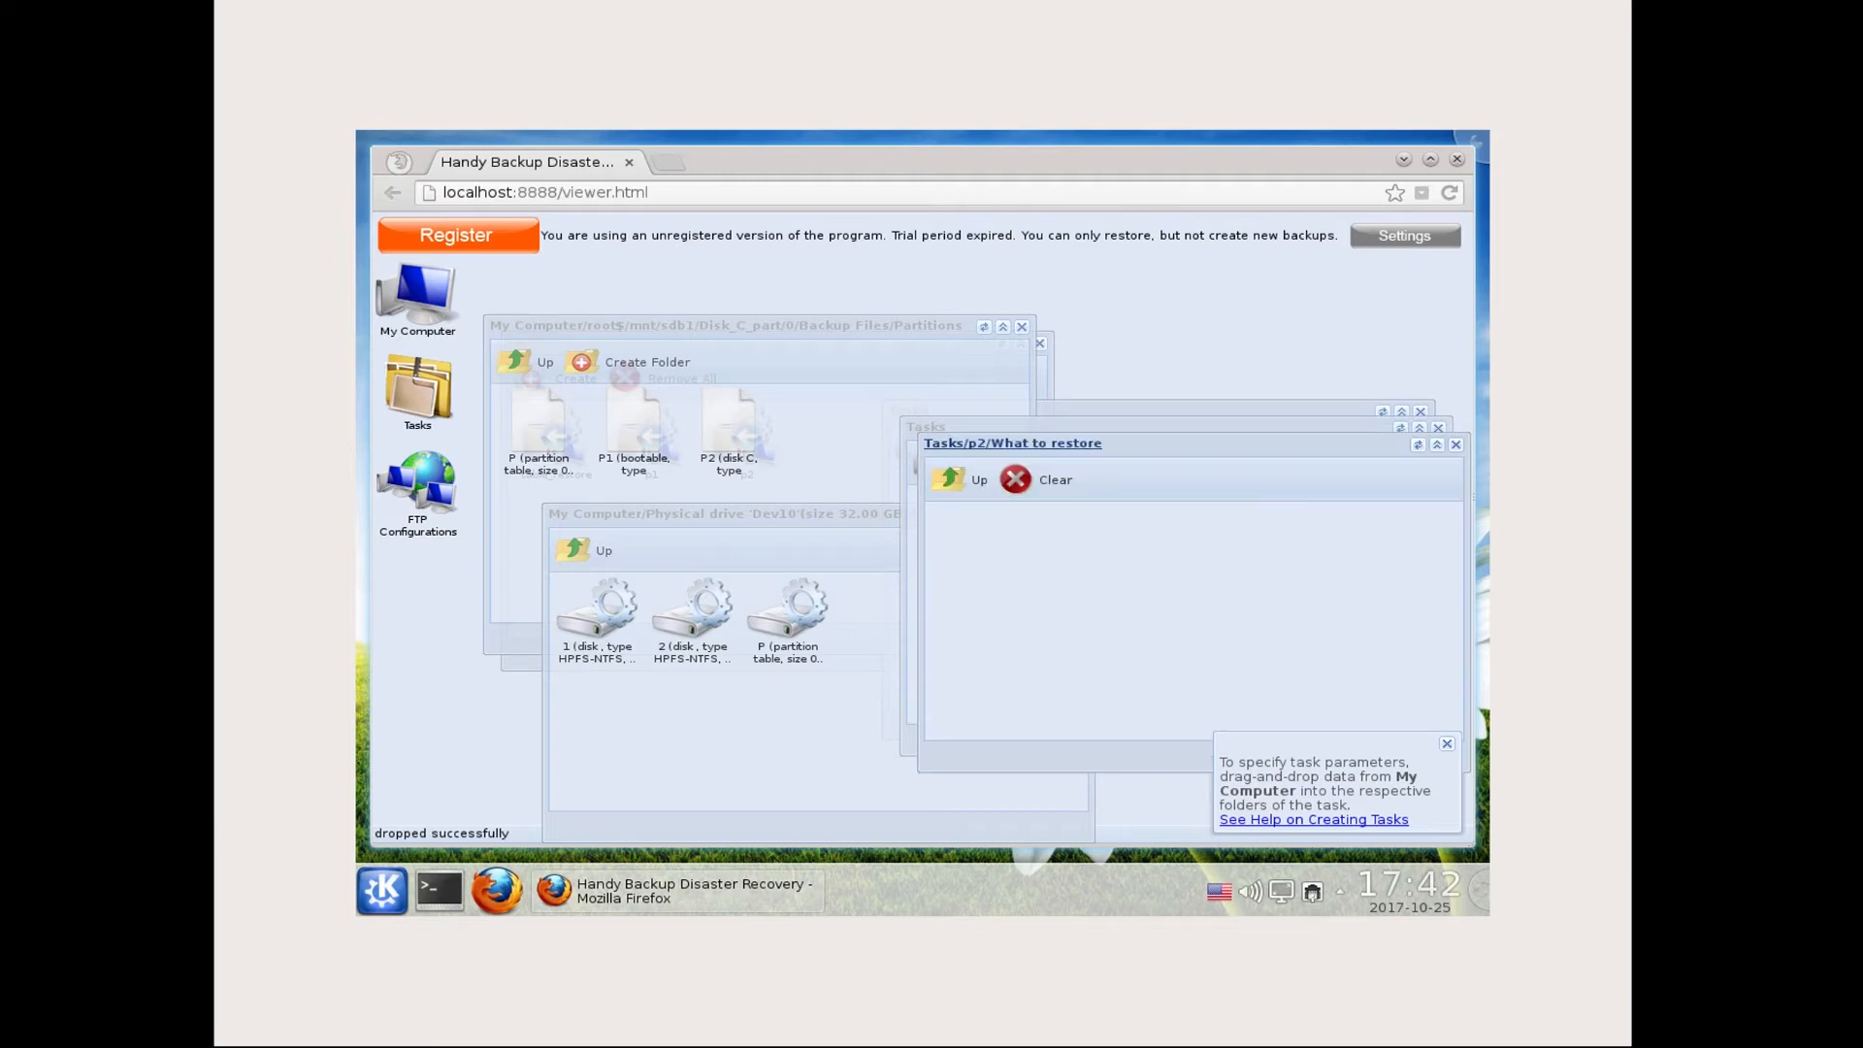
drag(733, 429, 1145, 578)
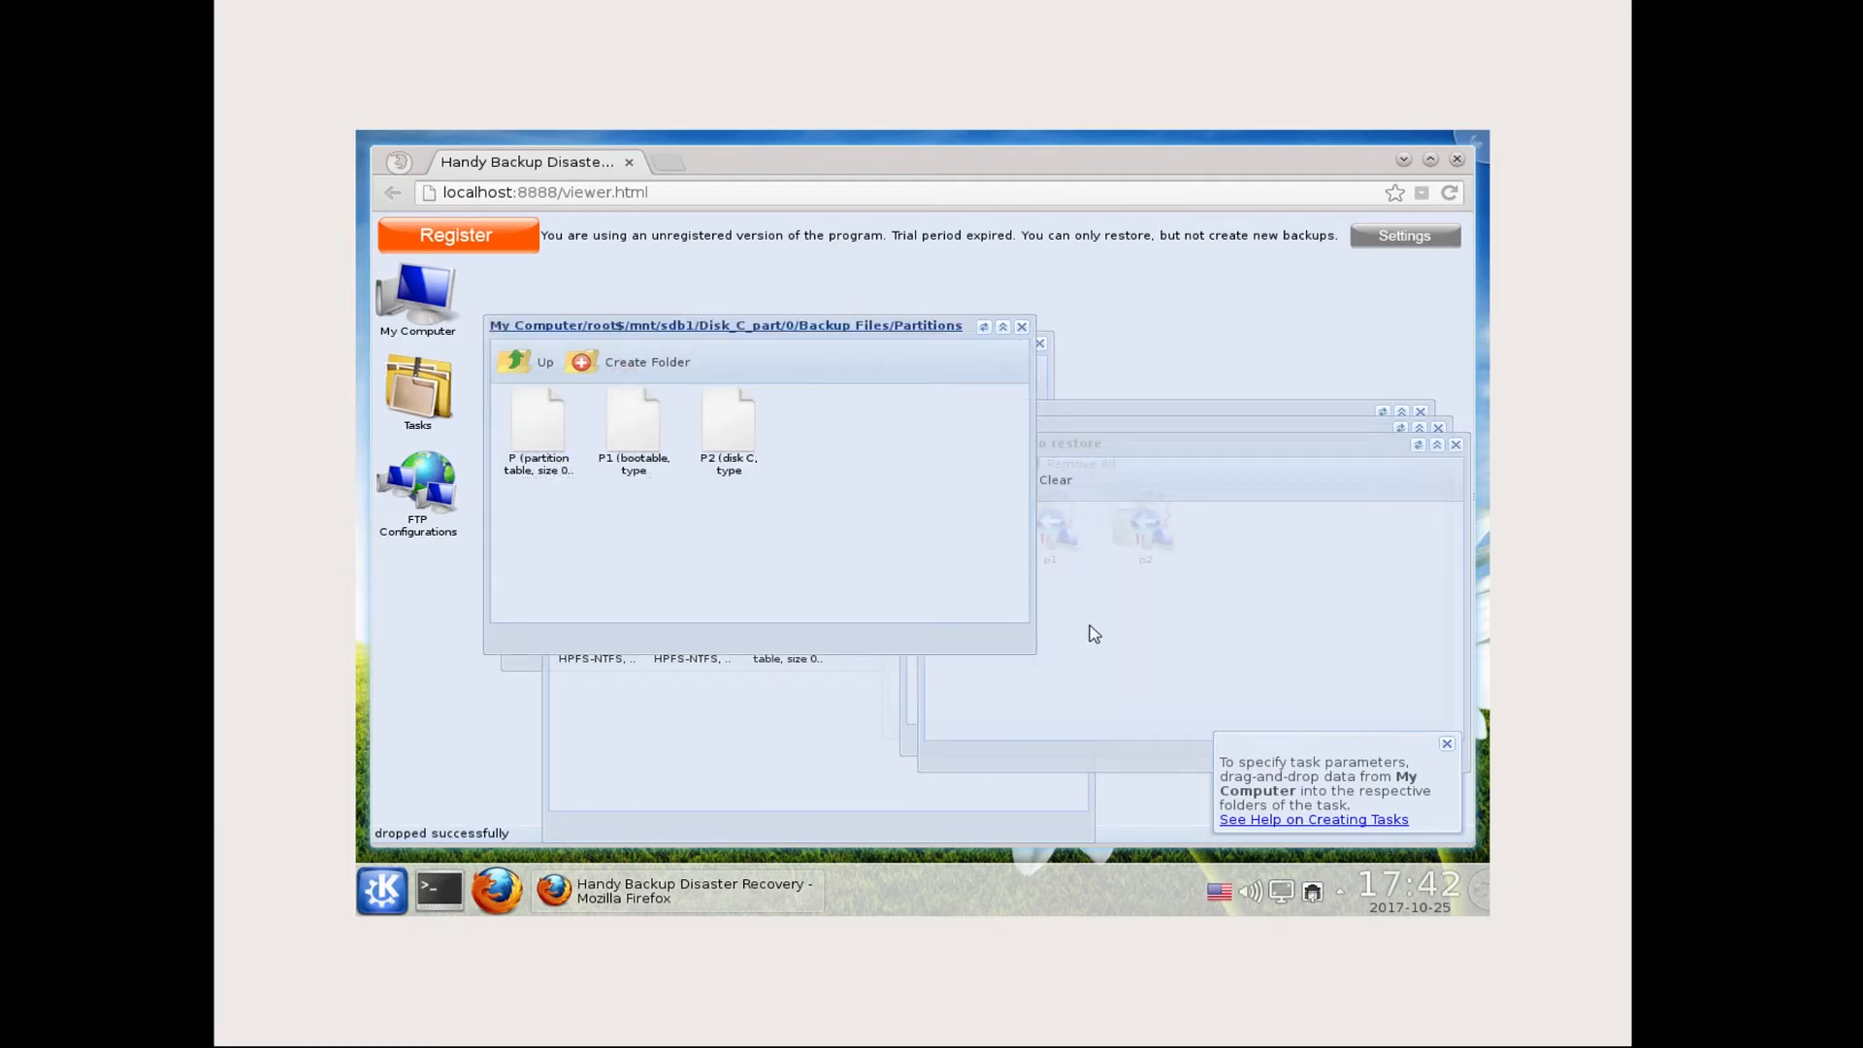
click(946, 475)
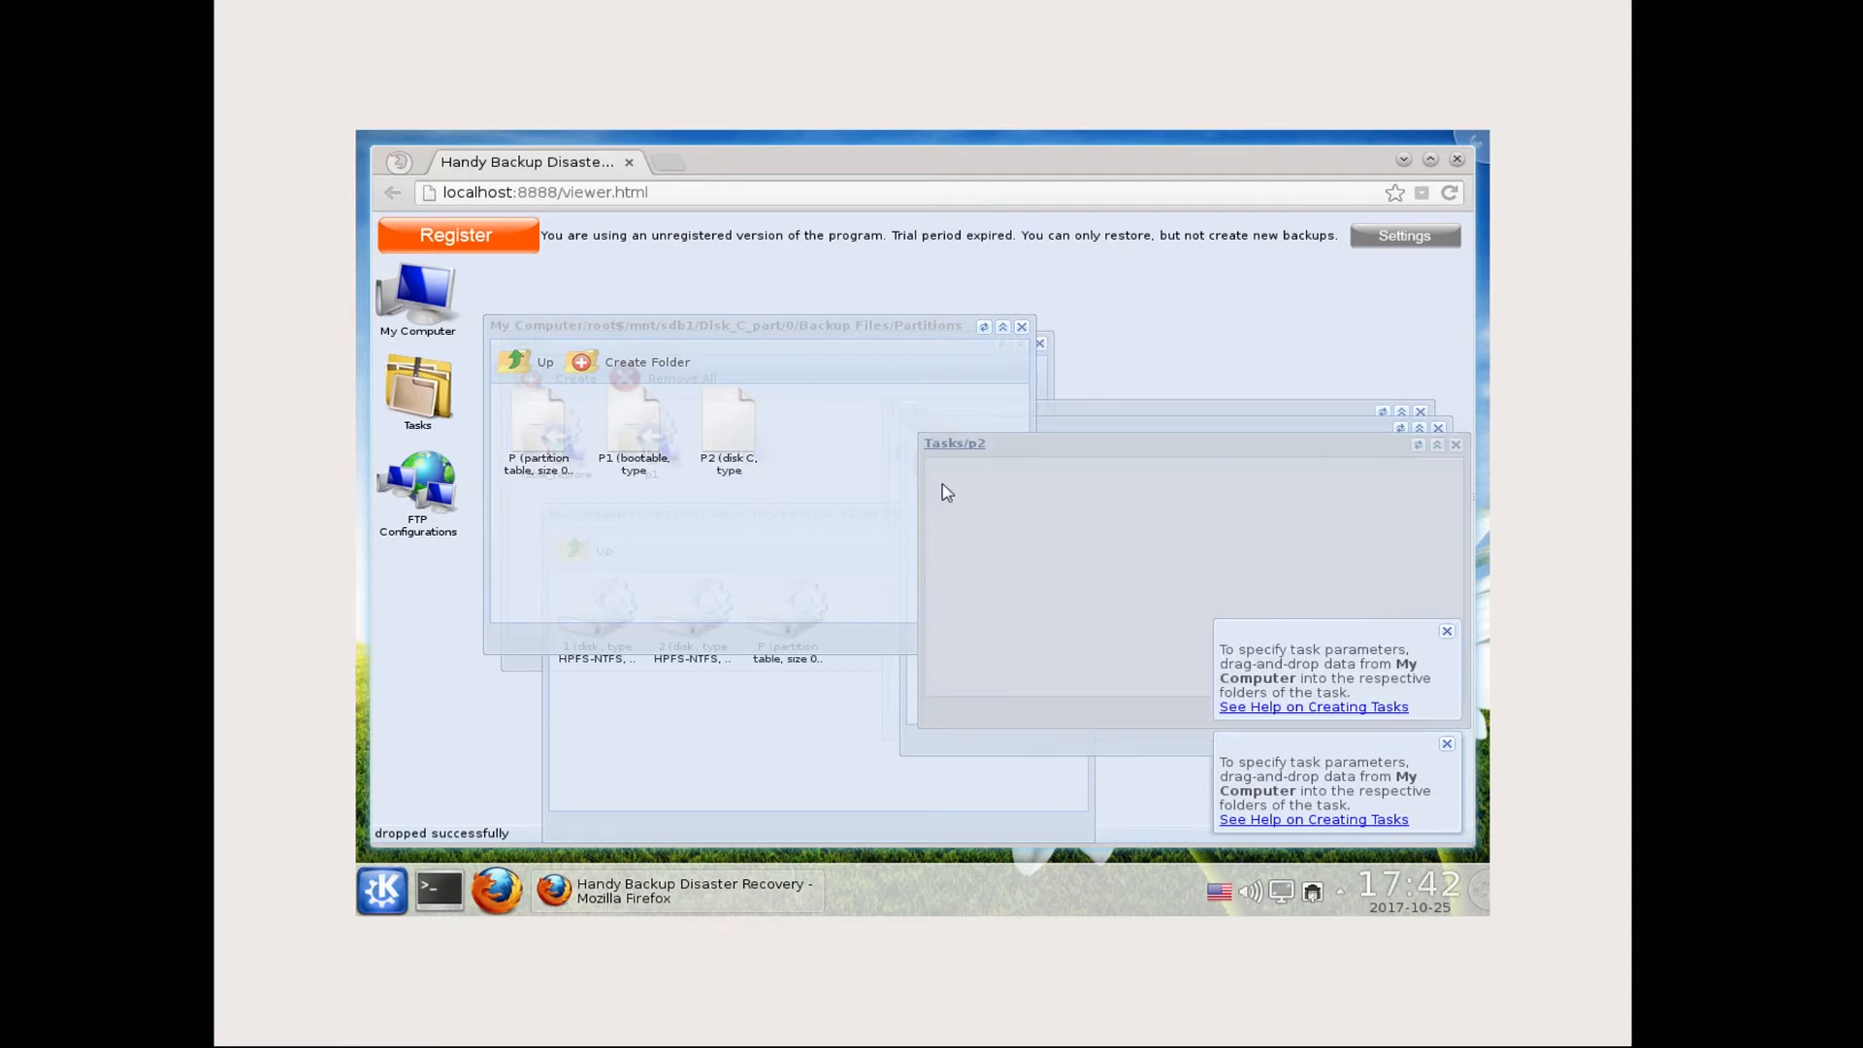
Step: Set Where to restore of task p2 to partition 2 of physical drive Dev10
double_click(1084, 561)
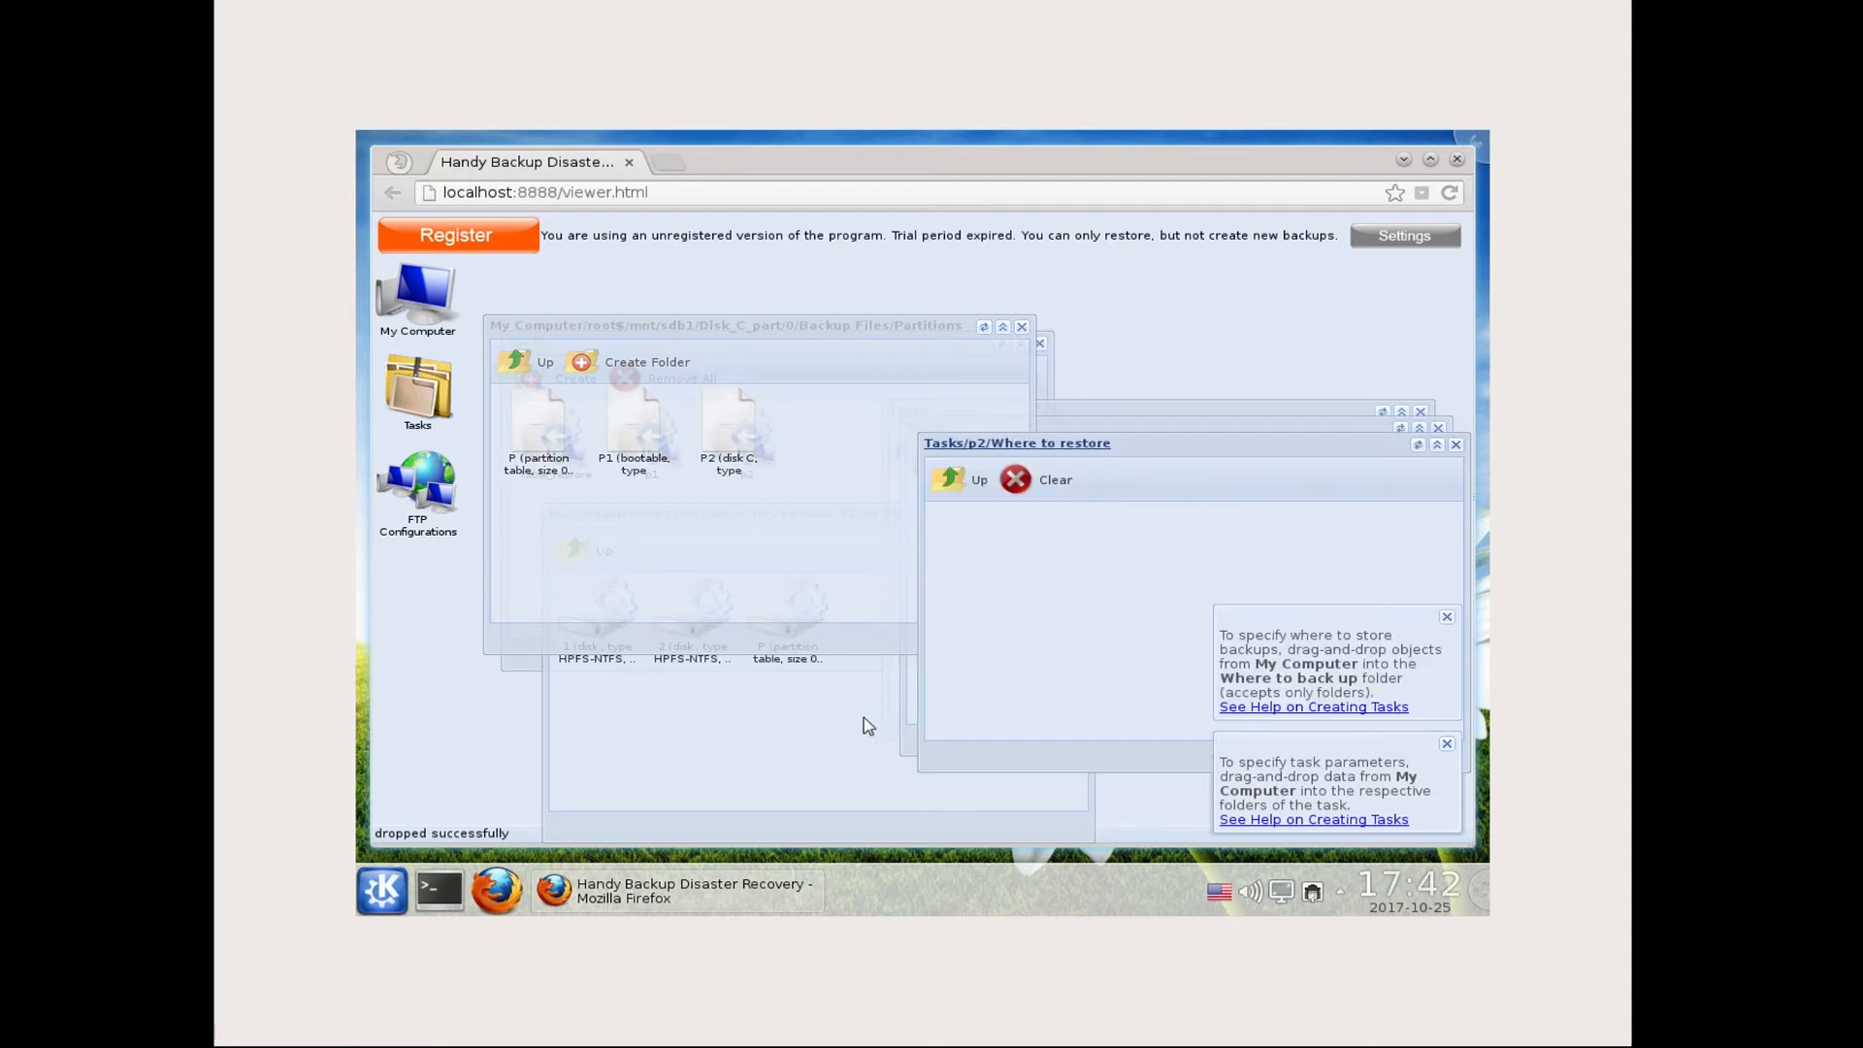
click(818, 764)
drag(706, 631, 1135, 561)
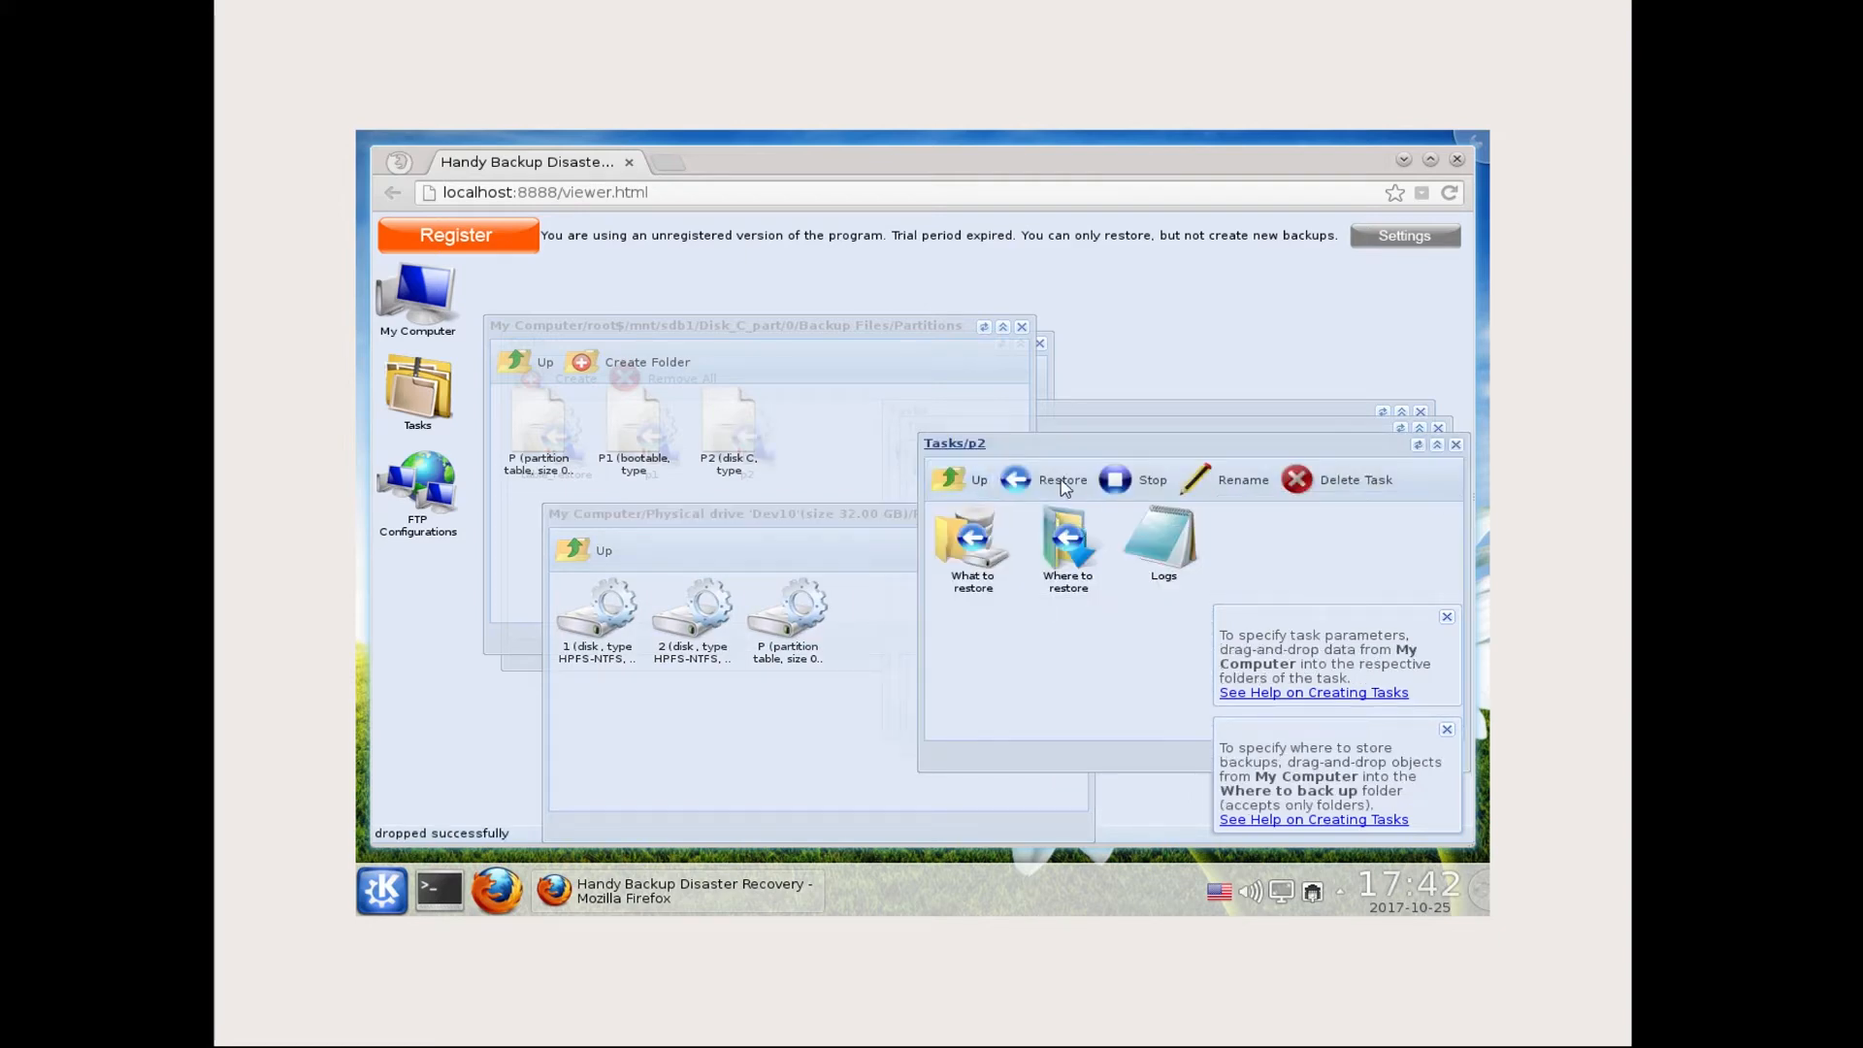
Step: Run the restore of task p2, dismiss the help hint, follow the log until the task finishes and close it
click(1056, 480)
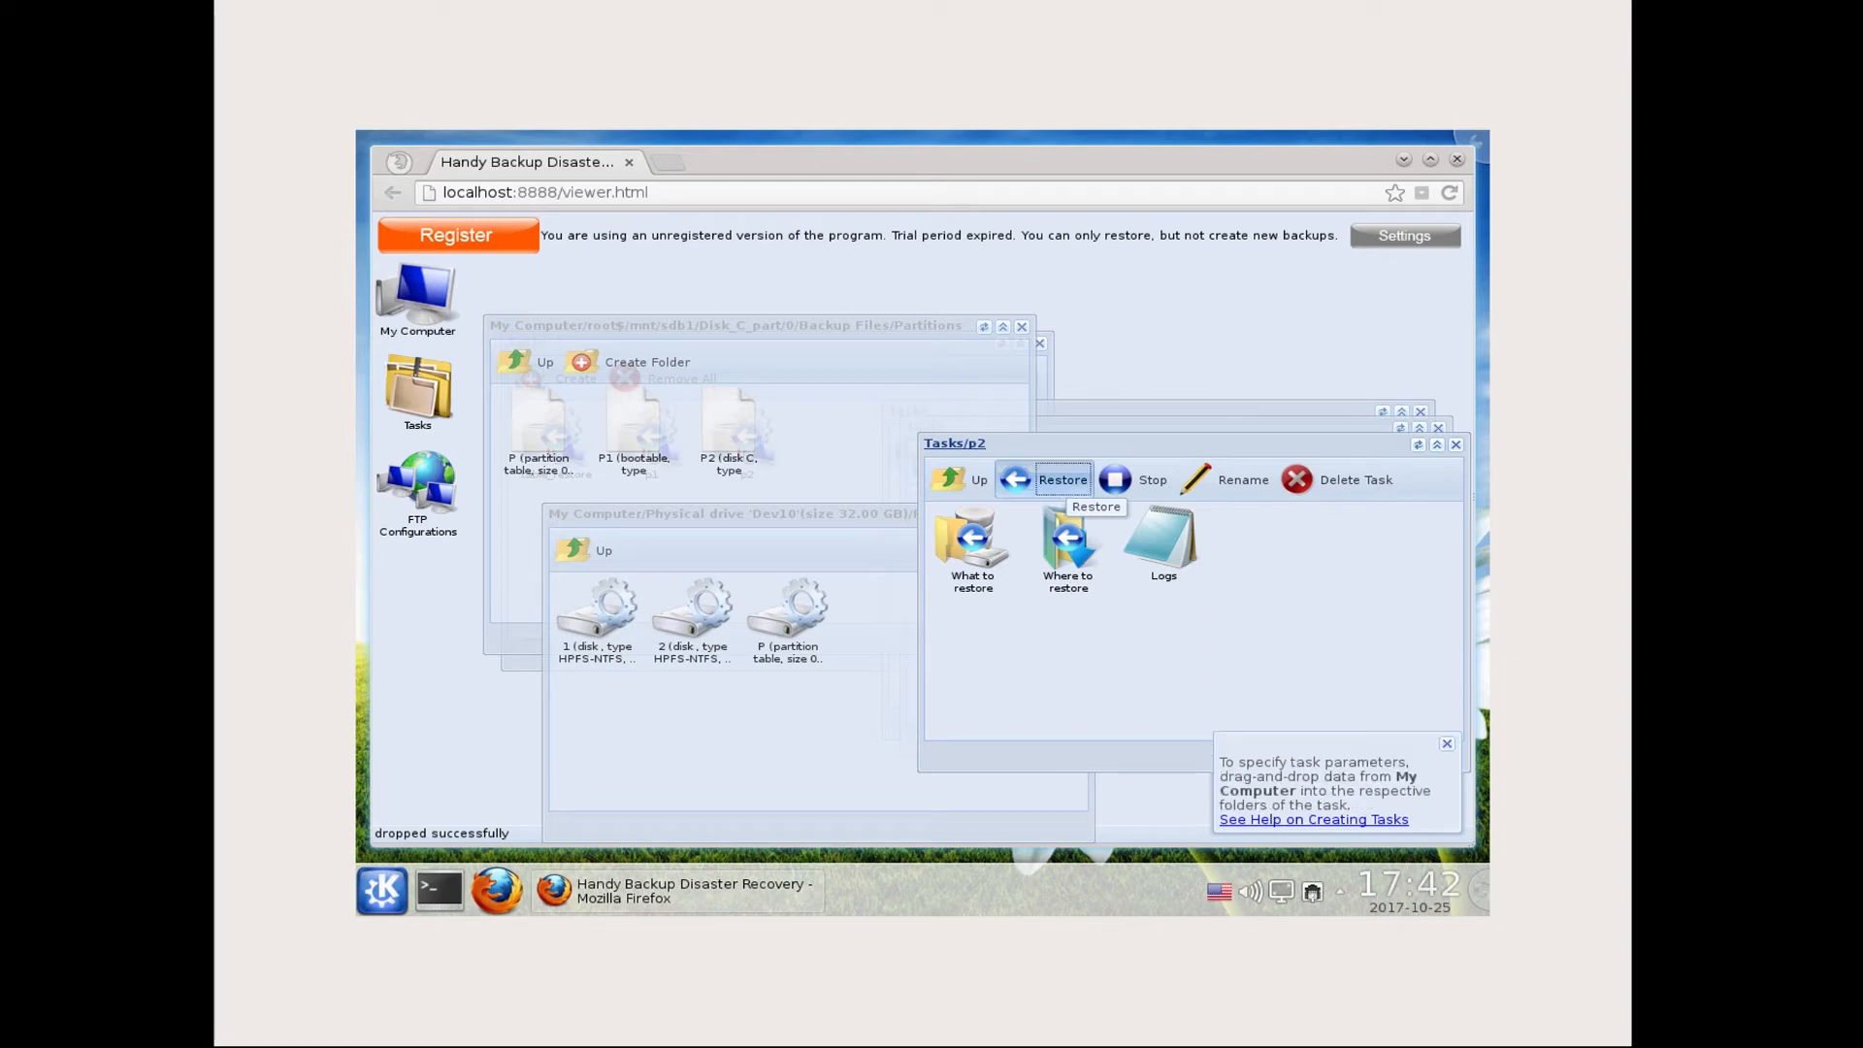
drag(1103, 463, 729, 313)
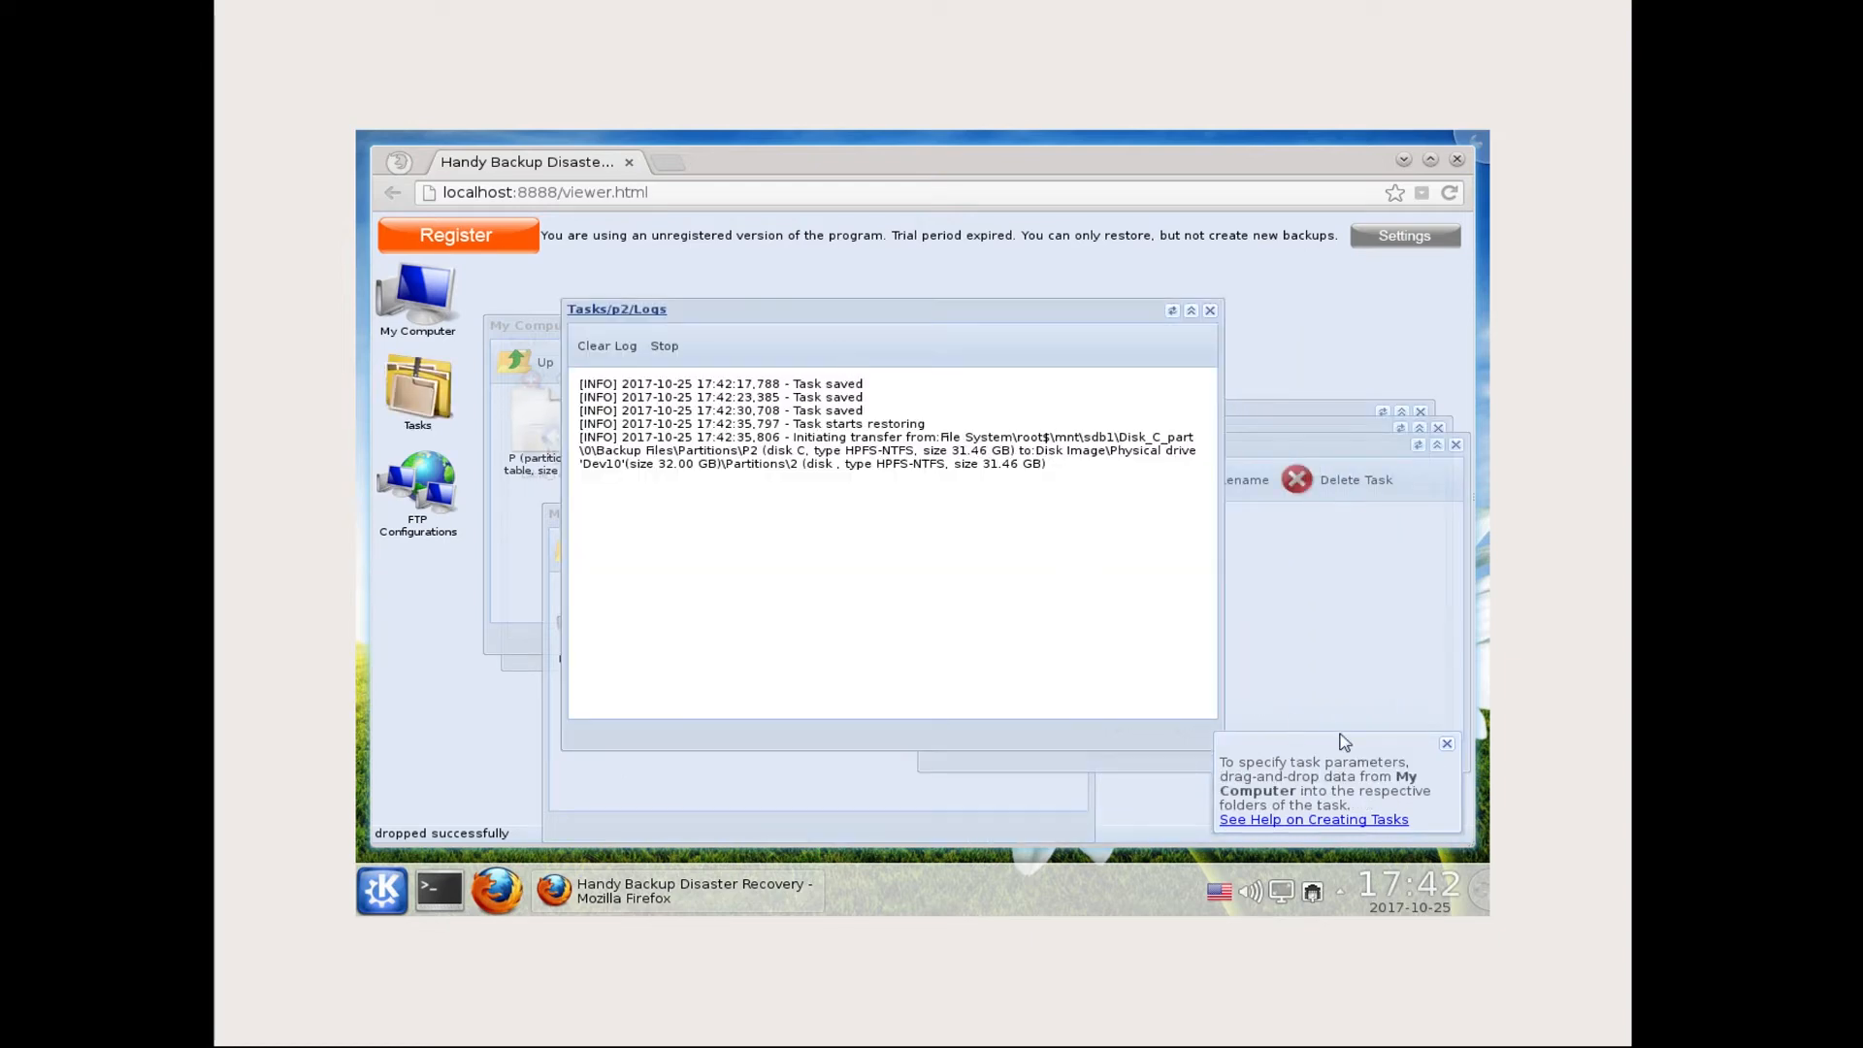
click(1446, 744)
click(1452, 752)
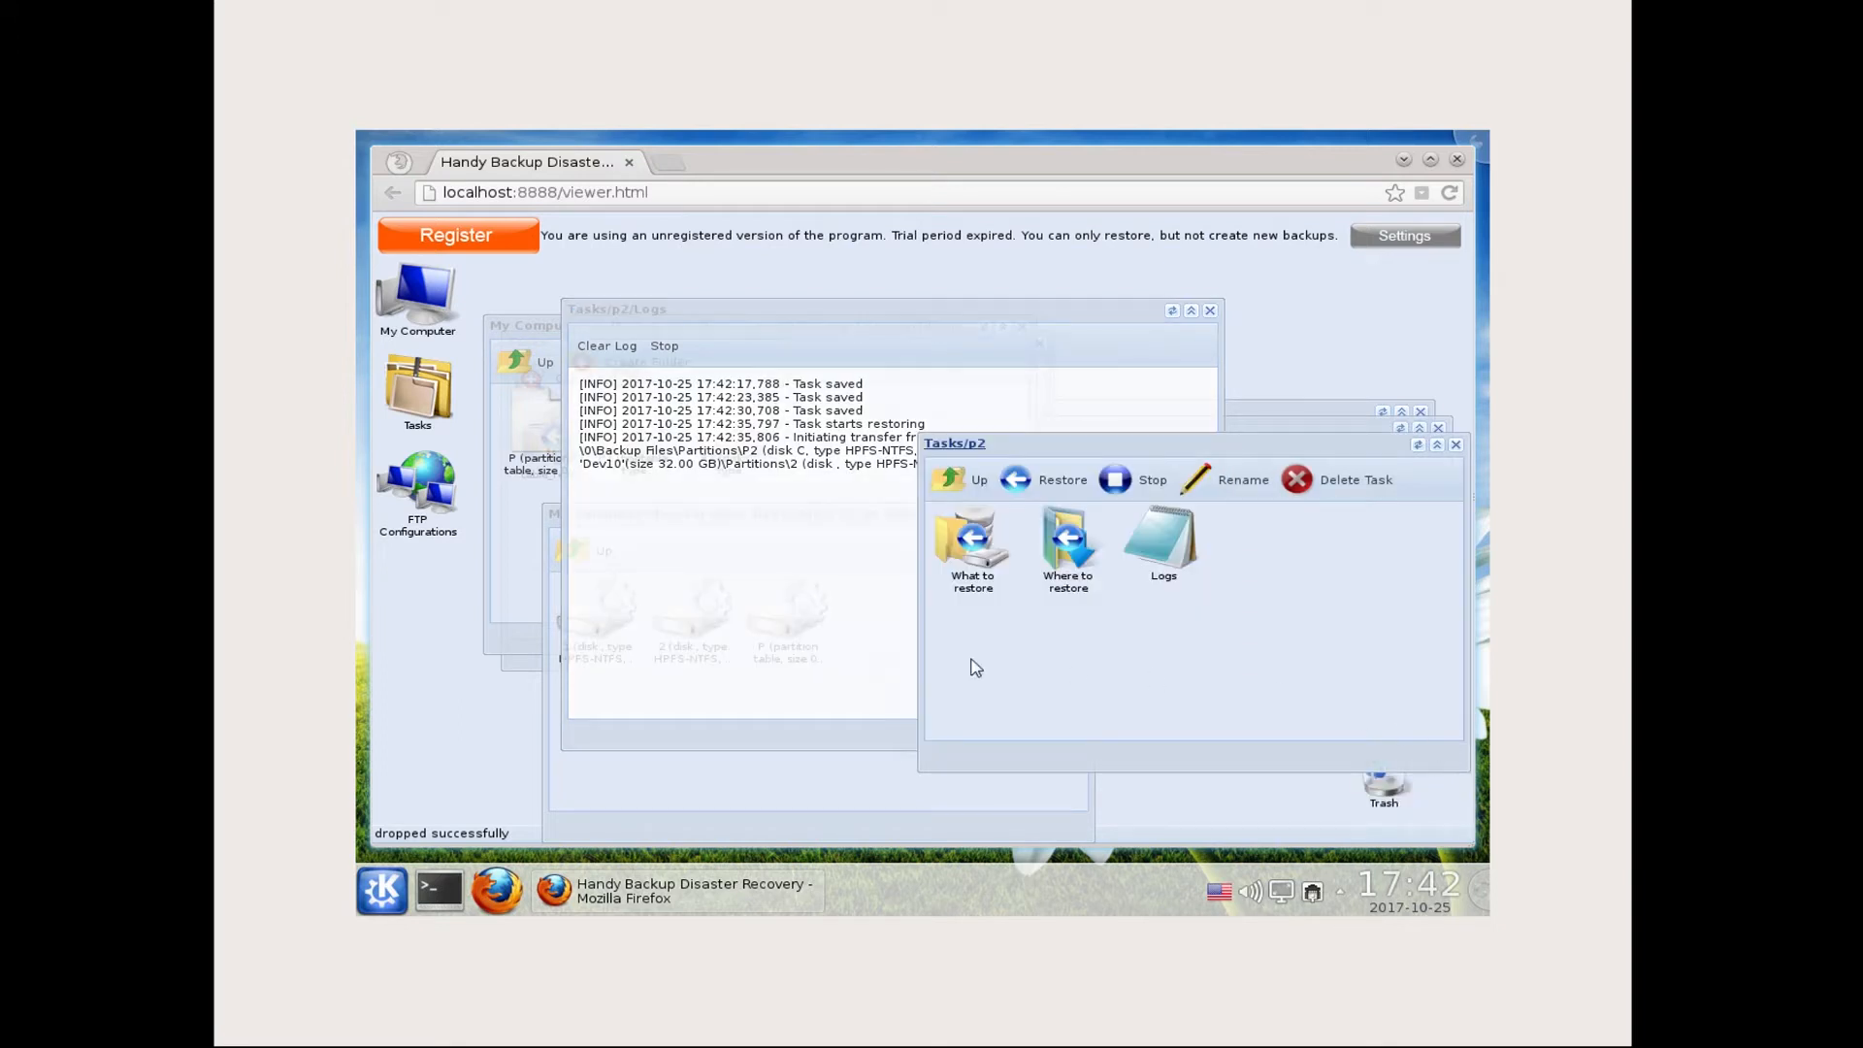
click(792, 669)
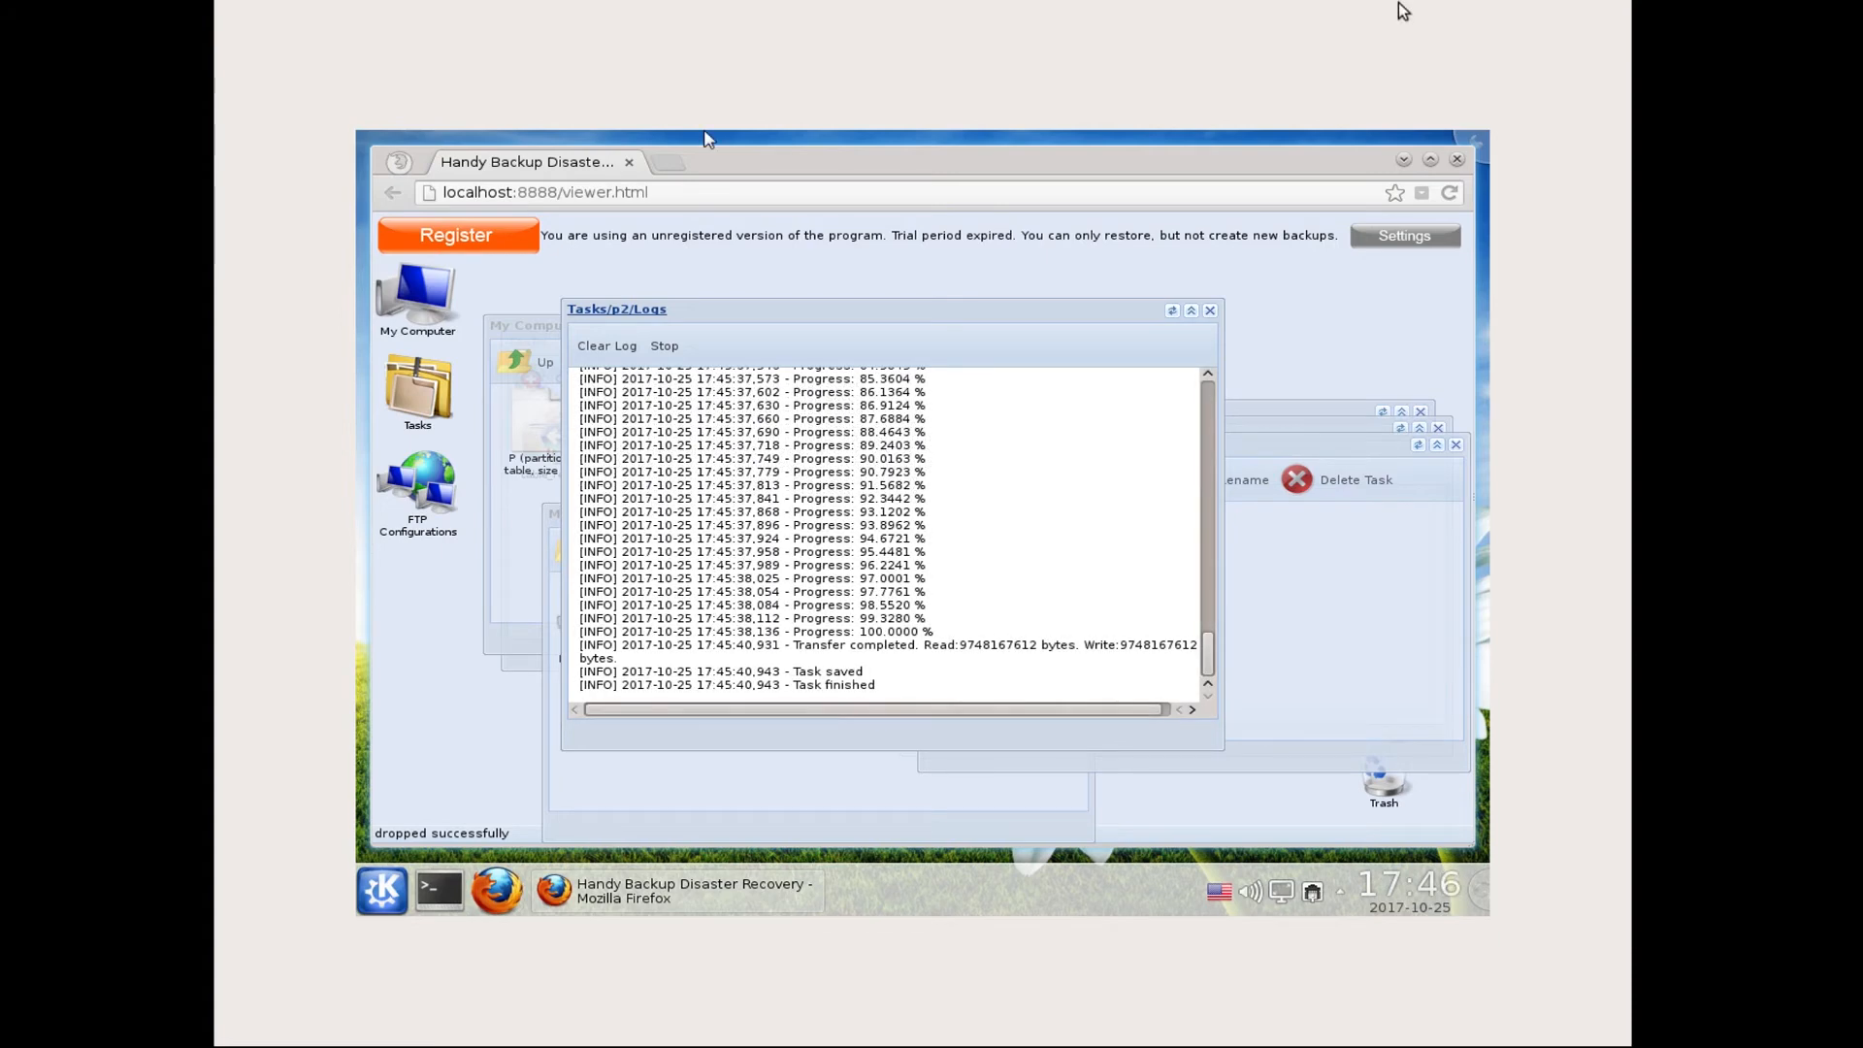
click(1210, 312)
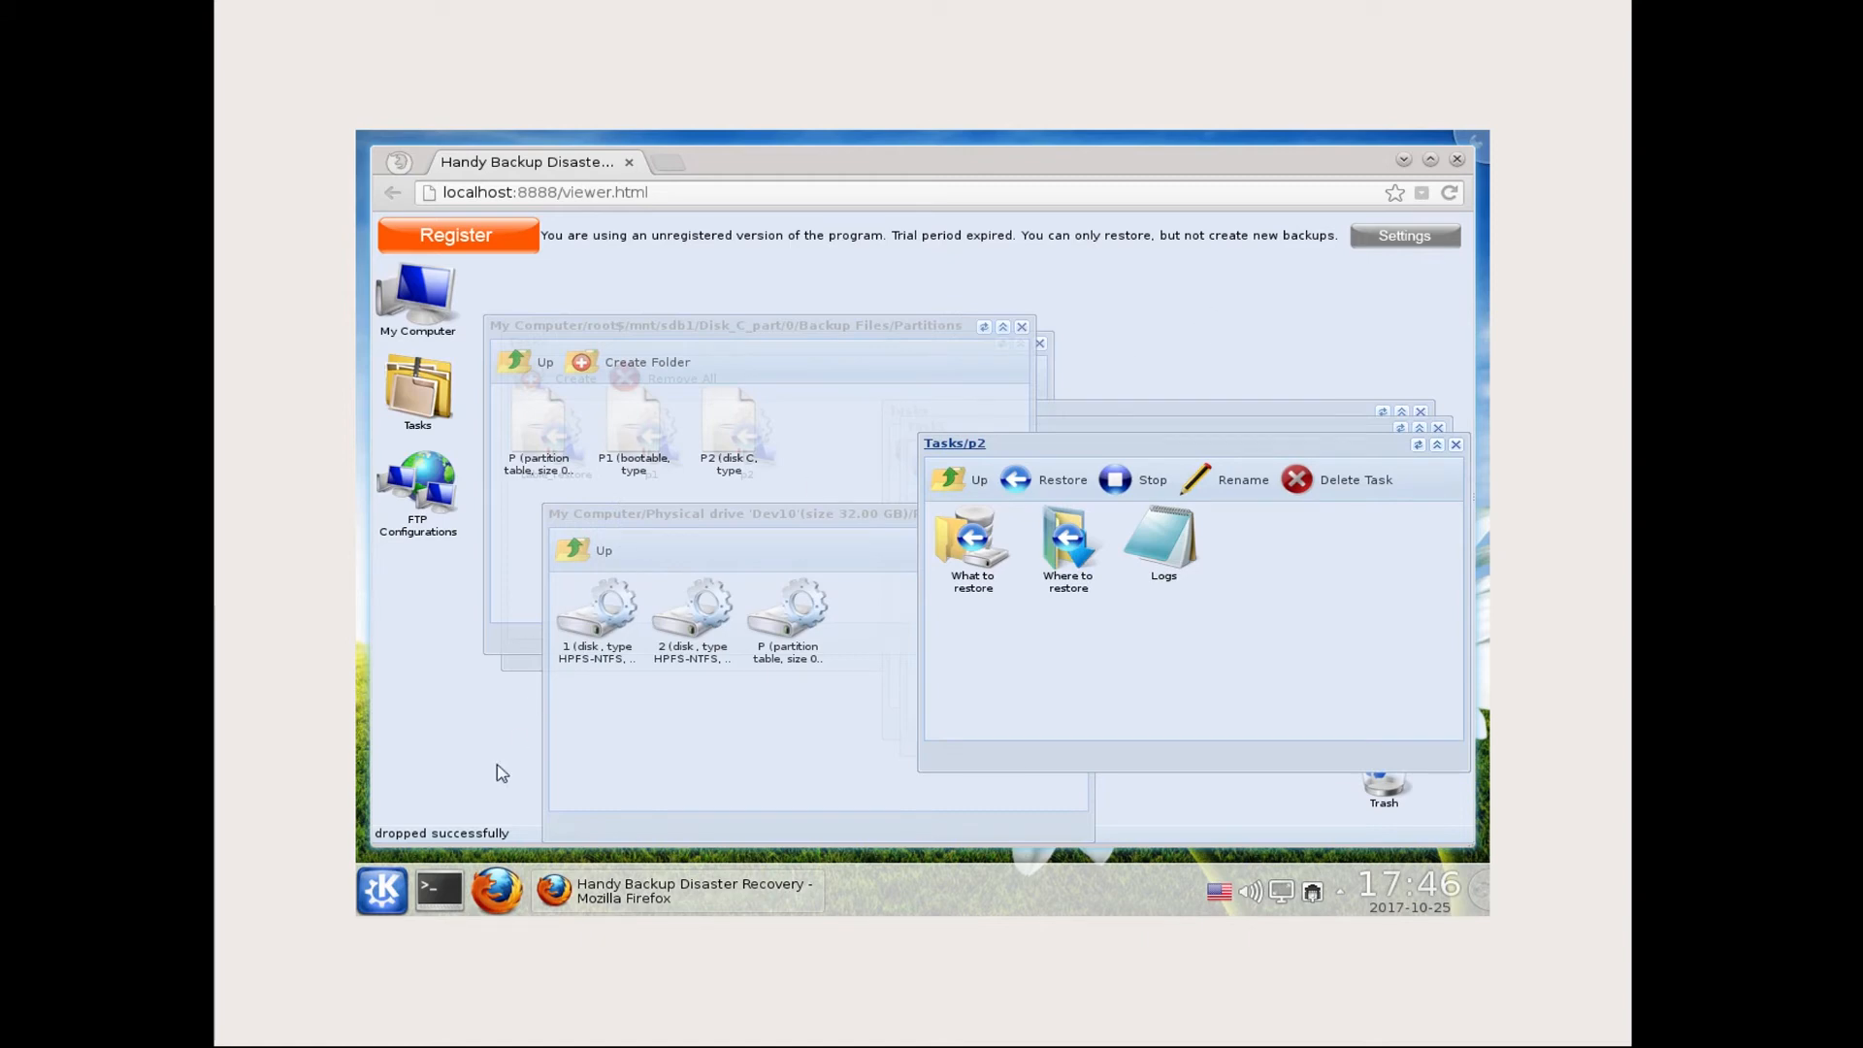
Step: Close the Disaster Recovery browser window and restart the computer from the desktop's leave options
click(1457, 159)
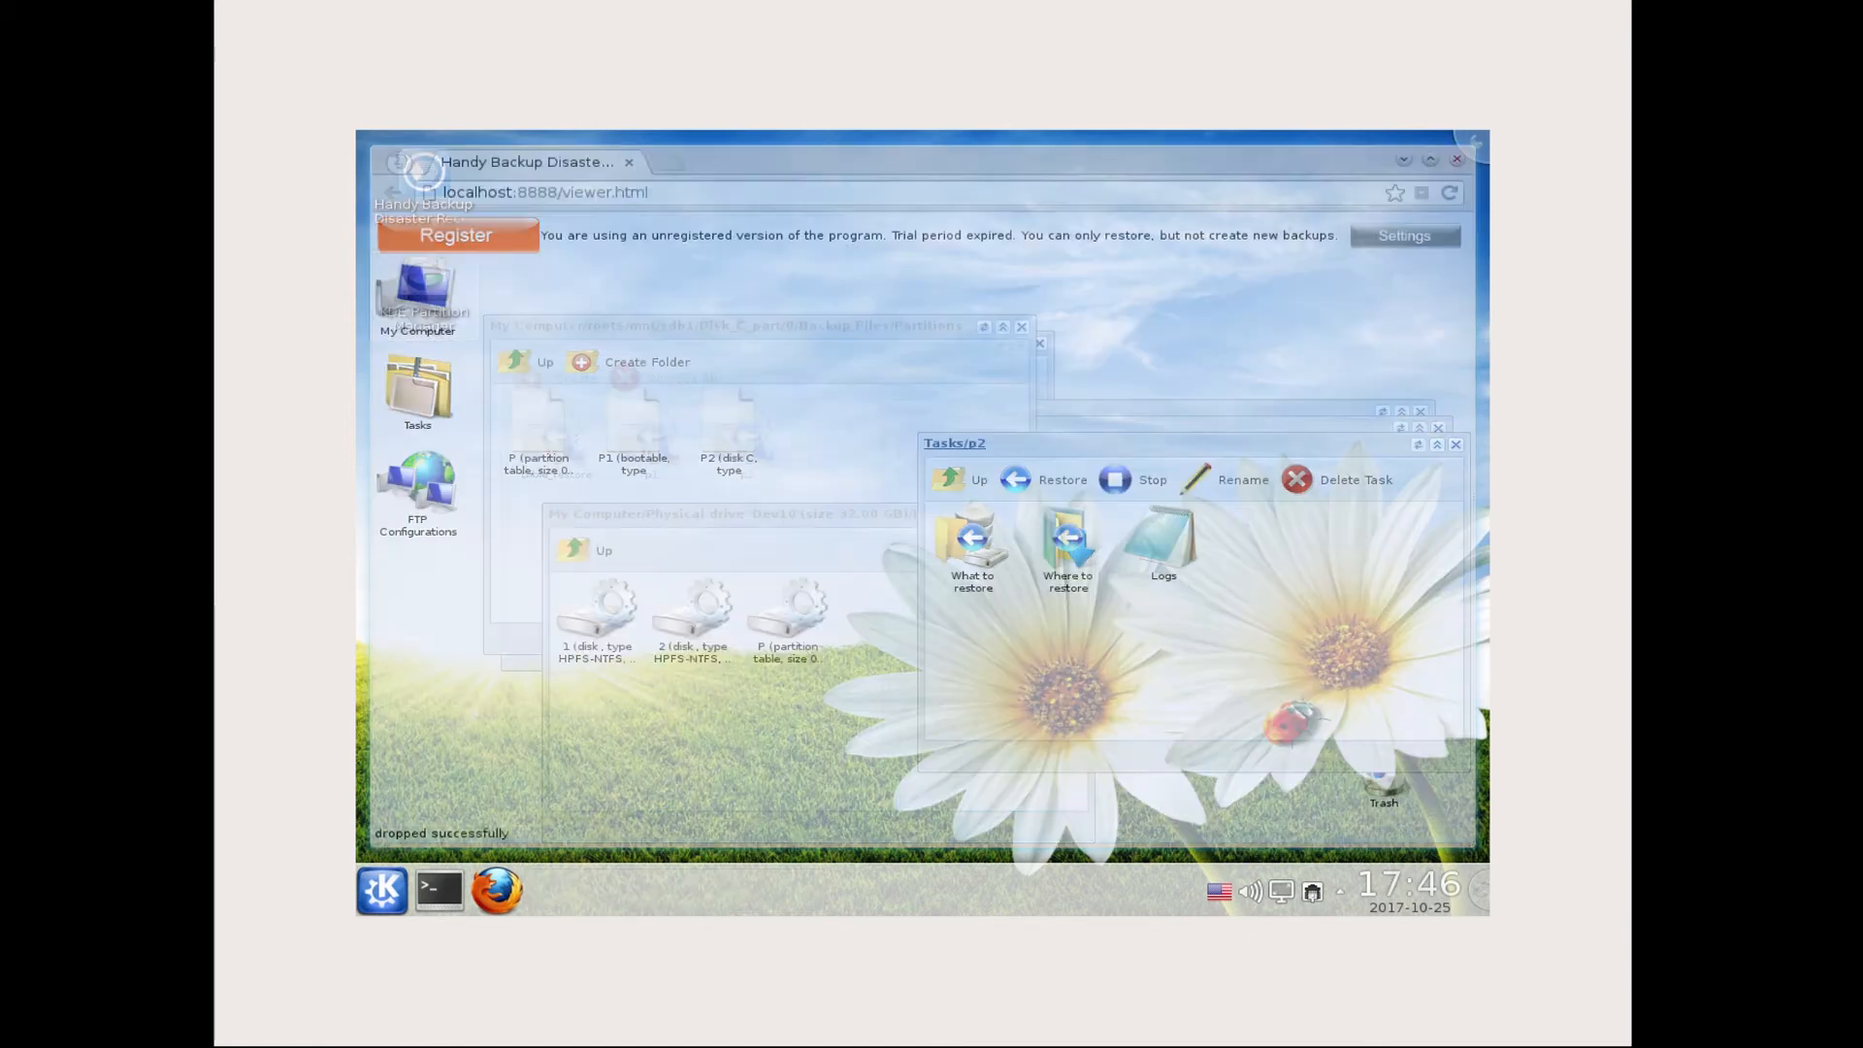
click(1471, 145)
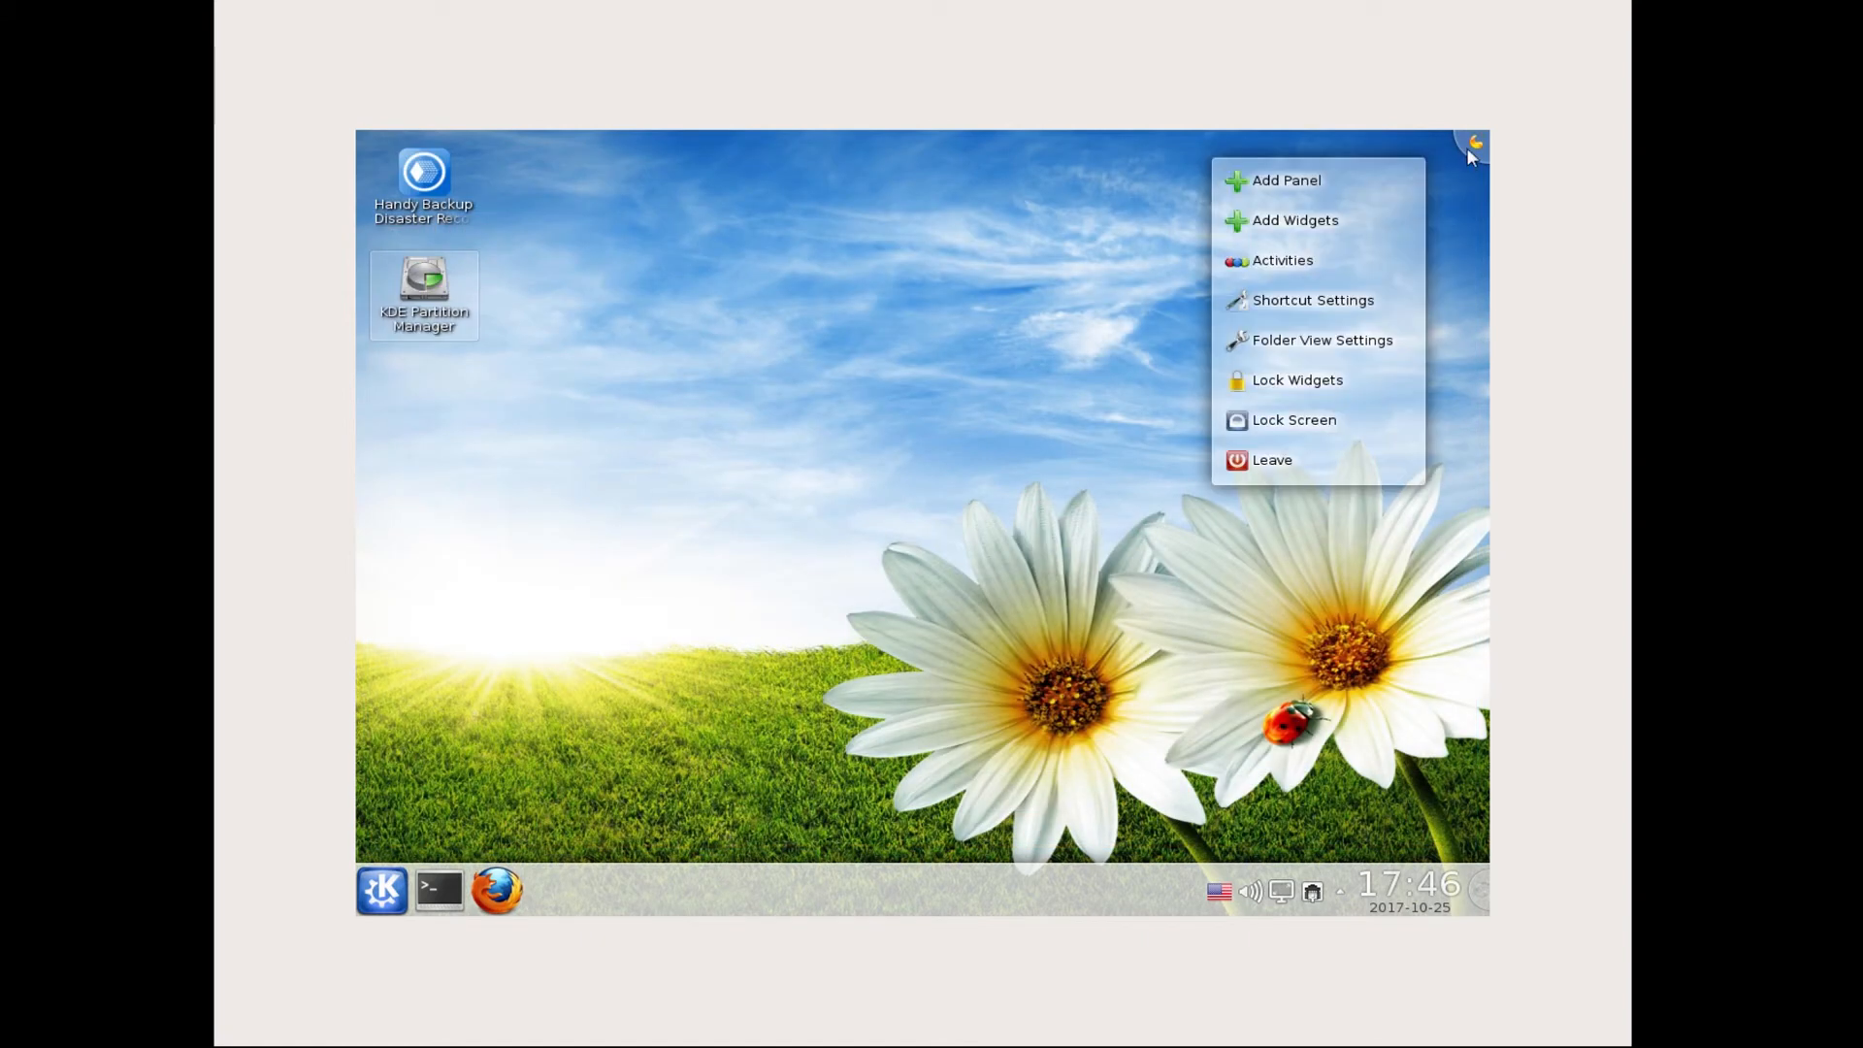
click(1265, 460)
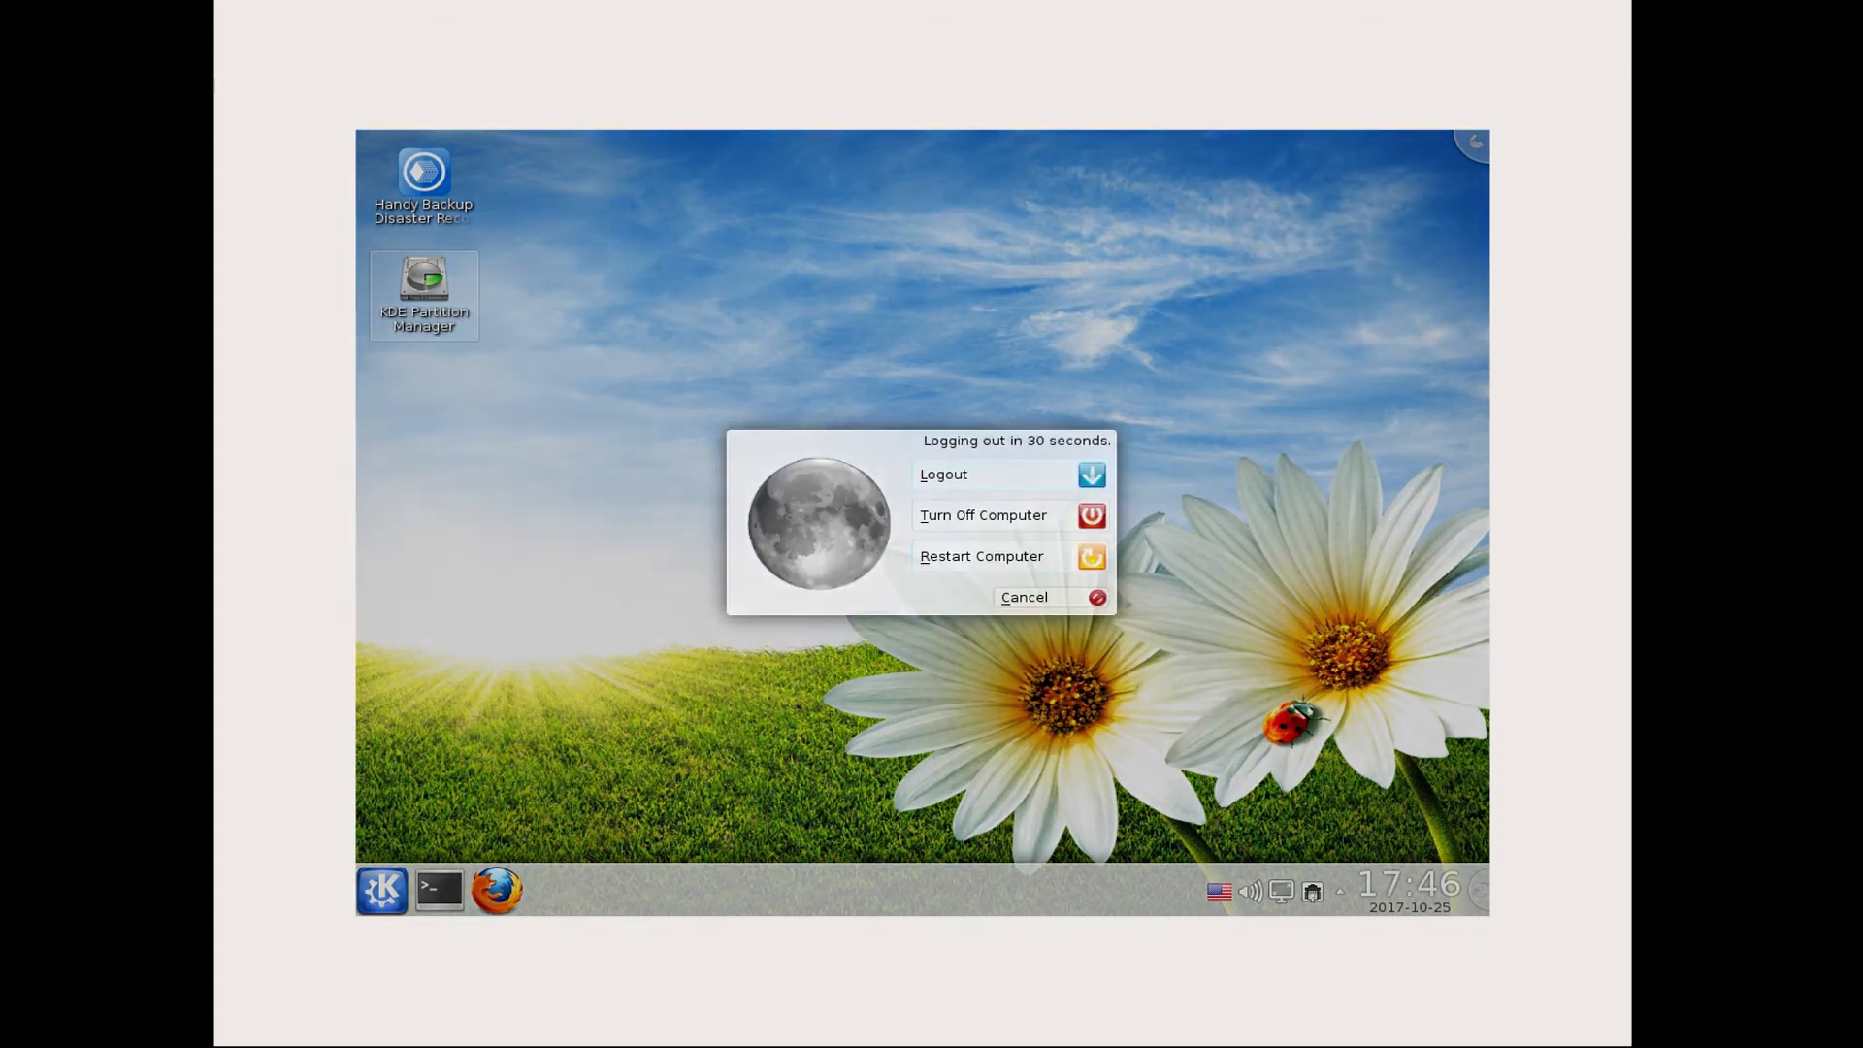
click(1010, 557)
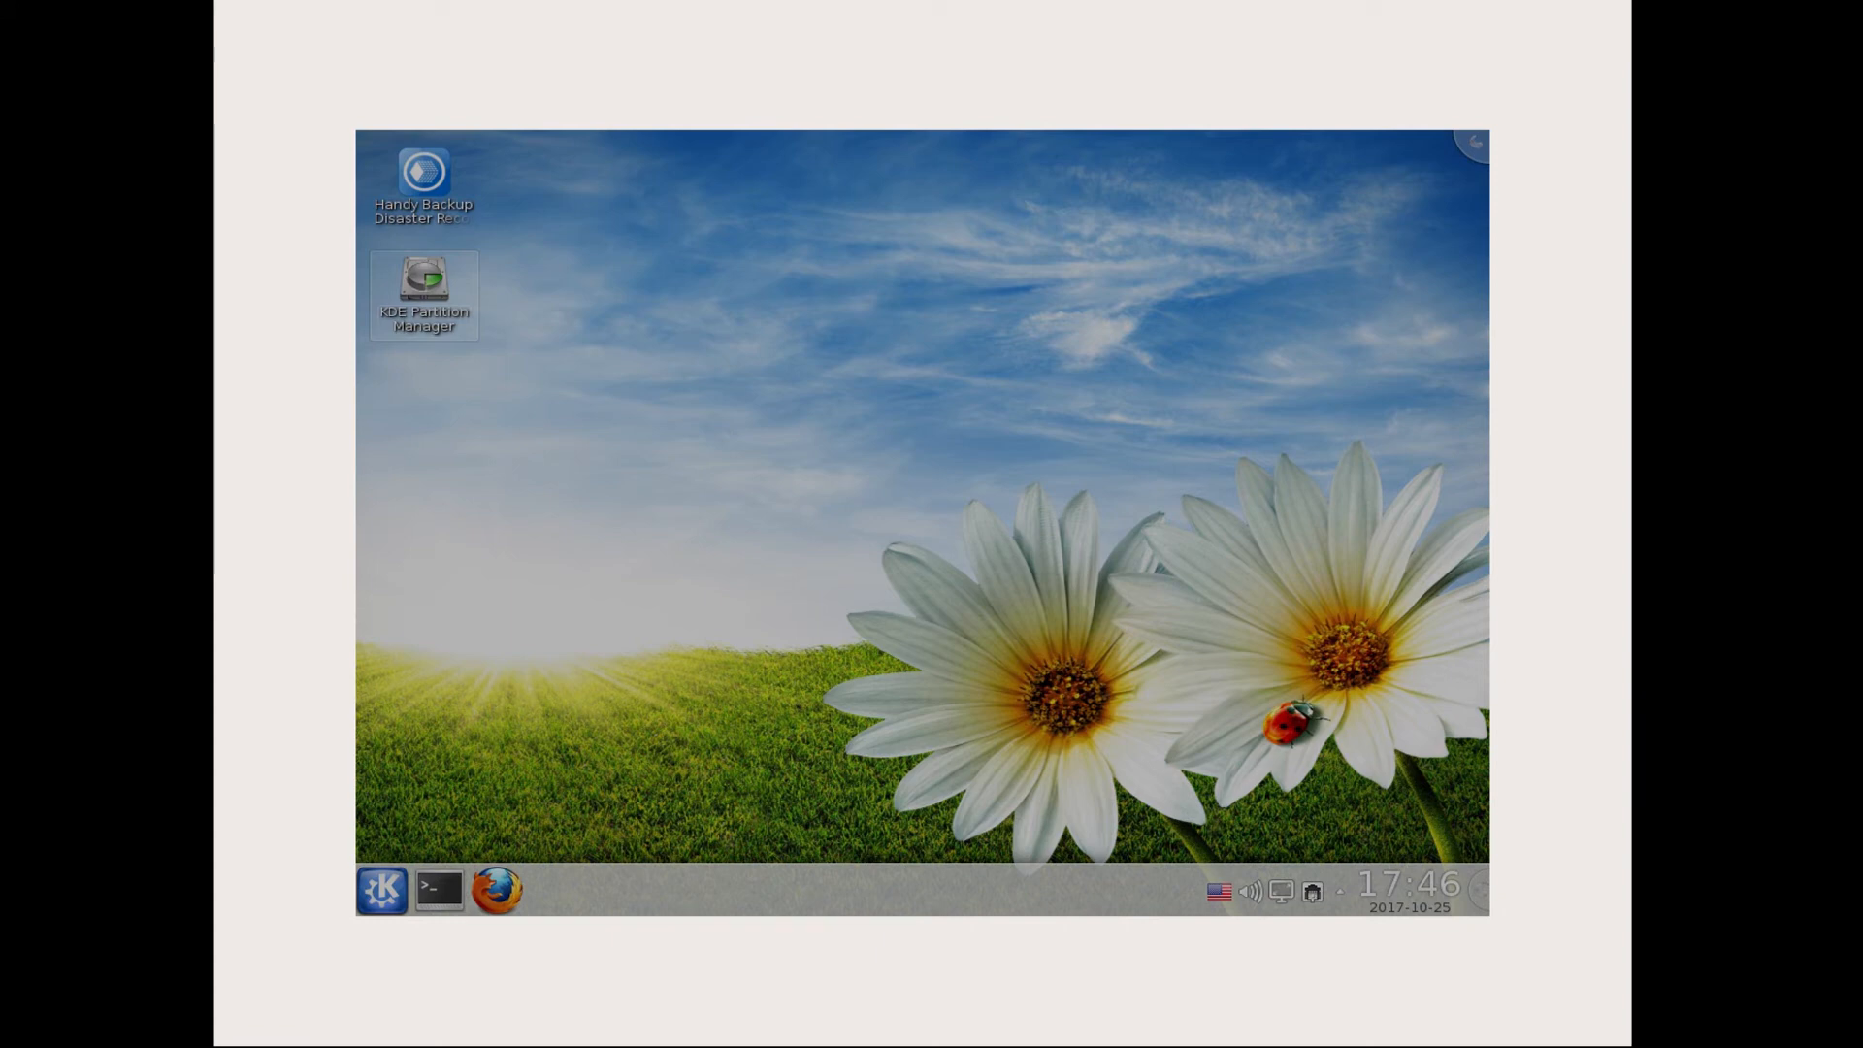